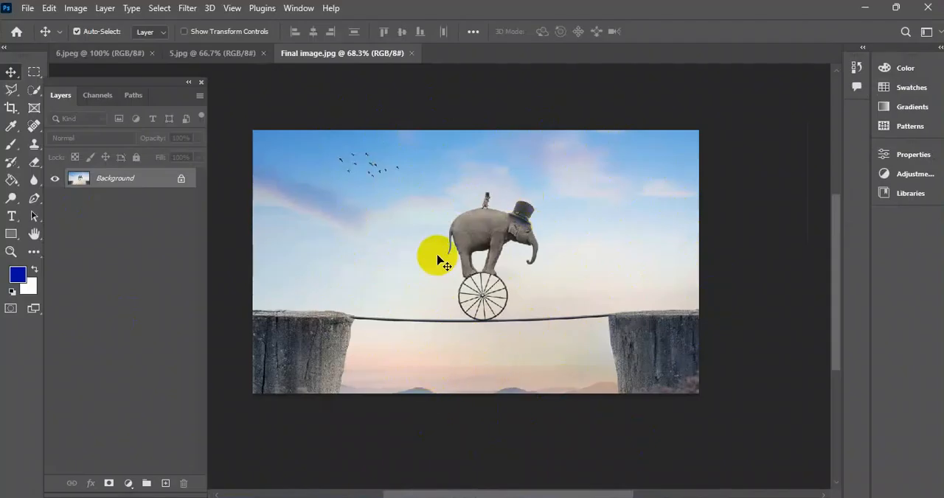
pyautogui.click(355, 497)
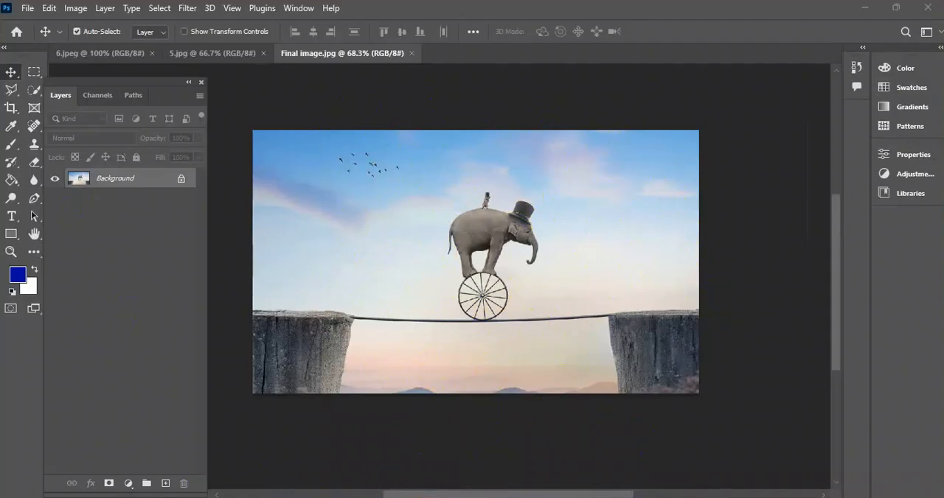
pyautogui.click(543, 419)
pyautogui.click(463, 429)
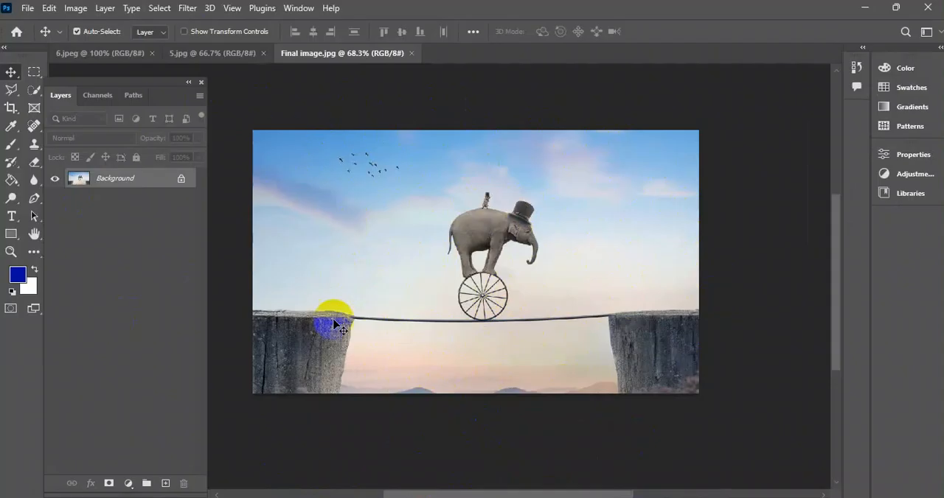
# Look through the open documents 6.jpeg, 5.jpg and Final image.jpg.
pyautogui.click(146, 54)
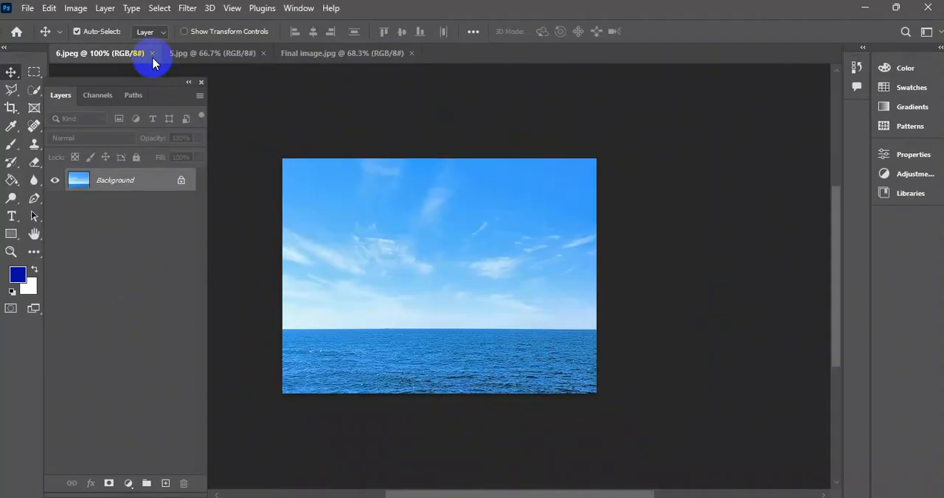
pyautogui.click(216, 56)
pyautogui.click(310, 56)
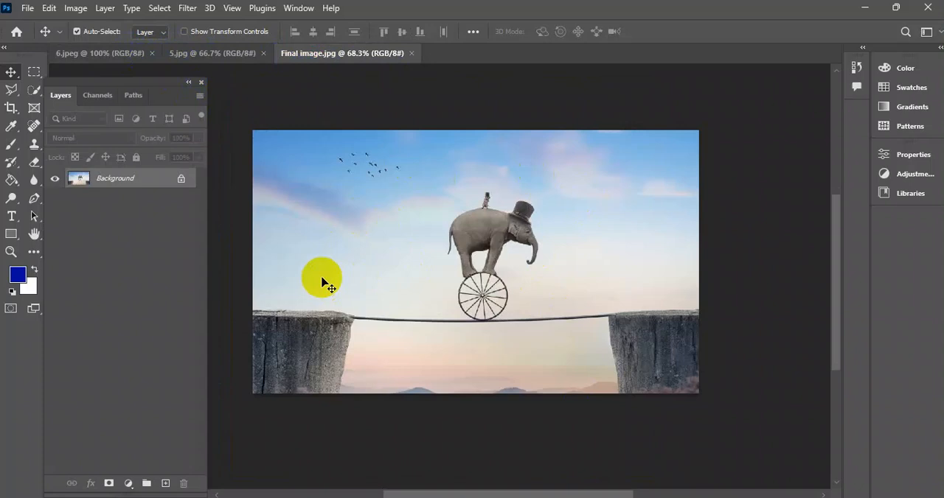
# Create a new document 1200 by 1200 pixels at a resolution of 300 pixels per inch.
pyautogui.click(27, 8)
pyautogui.click(74, 22)
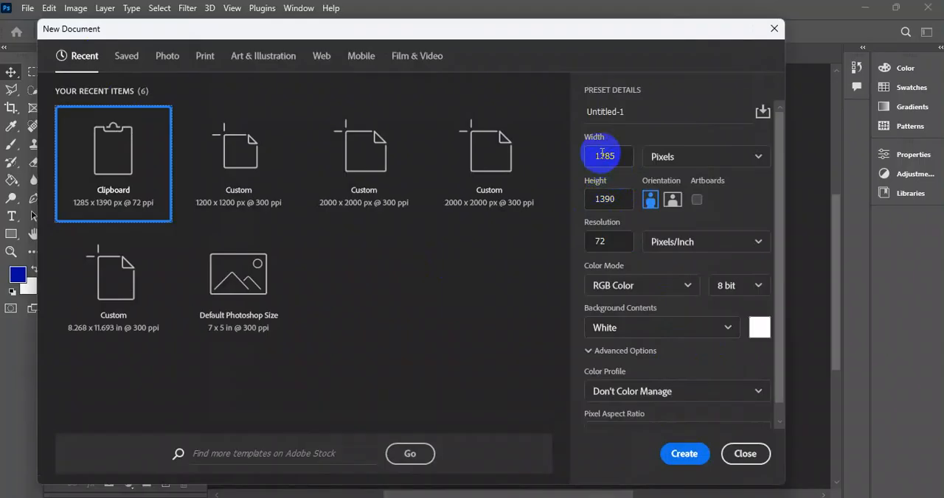
pyautogui.moveTo(616, 156); pyautogui.dragTo(585, 168)
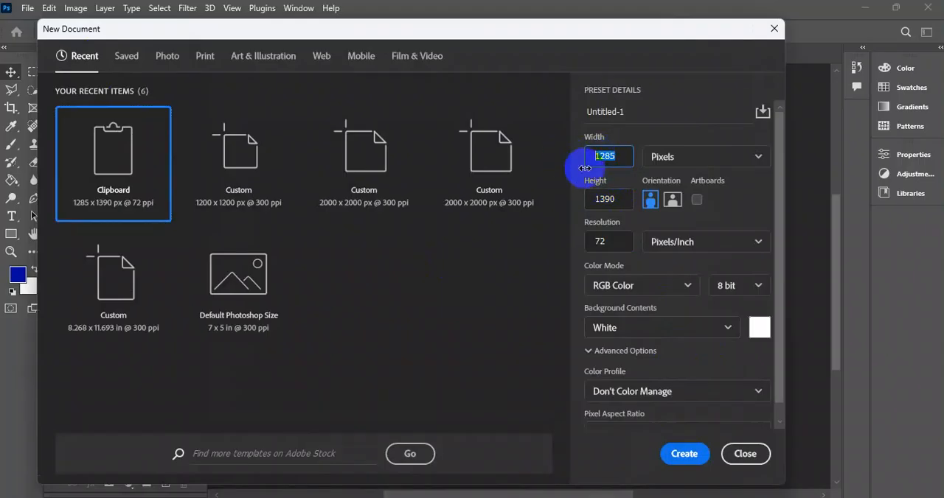
pyautogui.write('1200')
pyautogui.moveTo(628, 199); pyautogui.dragTo(549, 201)
pyautogui.write('1200')
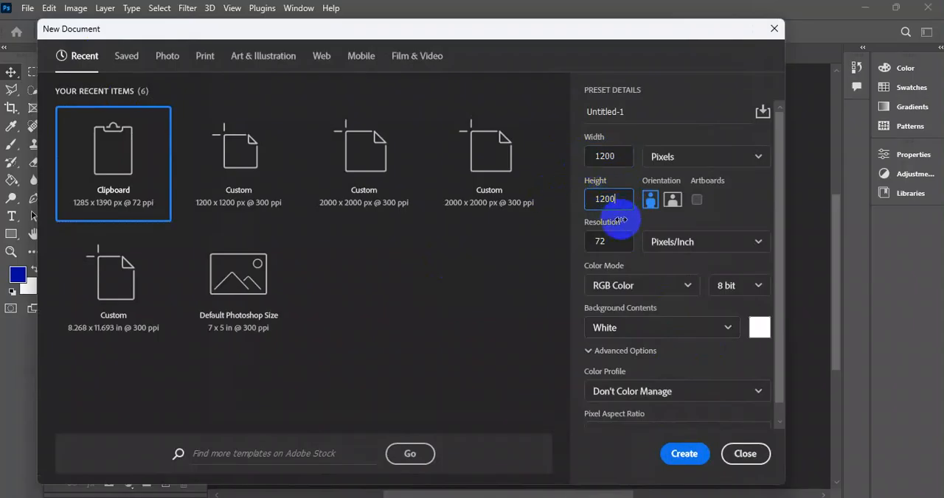
pyautogui.moveTo(613, 243); pyautogui.dragTo(584, 248)
pyautogui.click(615, 244)
pyautogui.write('300')
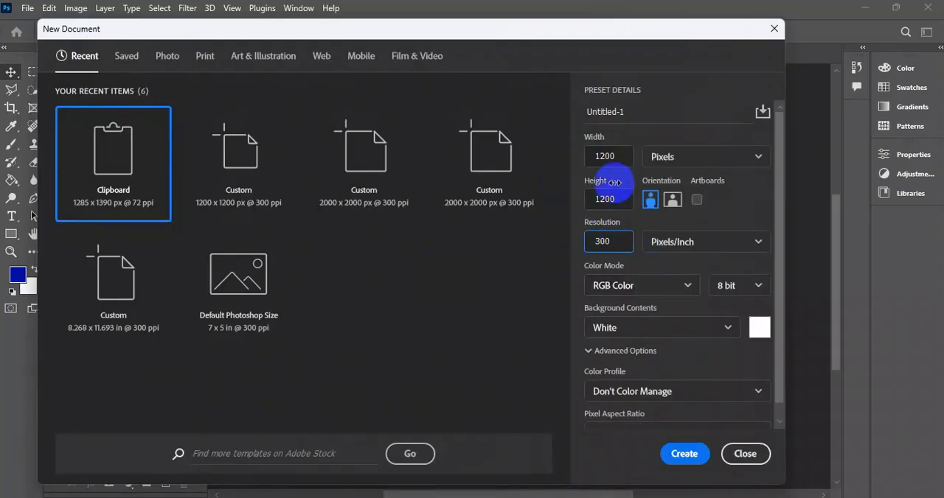
pyautogui.click(684, 453)
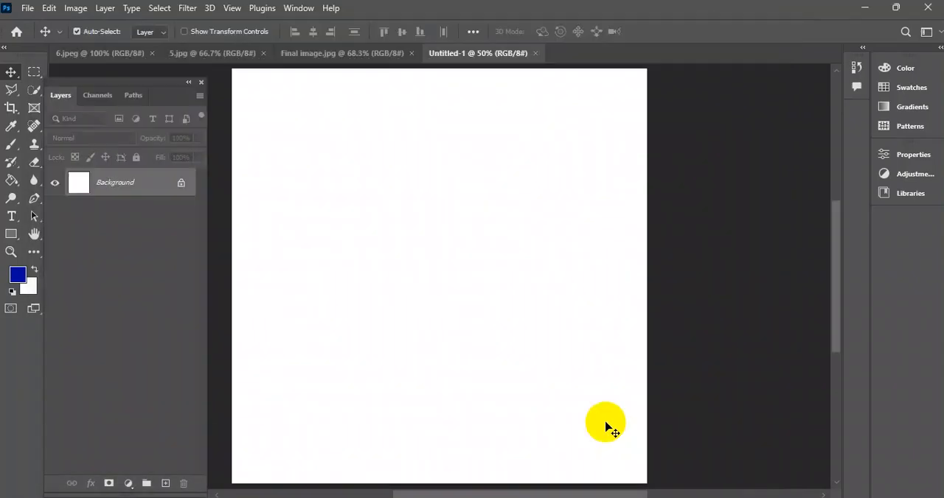
# Place image 5 from the 12-5-25 Image folder in Downloads as a linked file, aligned with the canvas's bottom edge.
pyautogui.scroll(-5, 436, 230)
pyautogui.scroll(6, 436, 228)
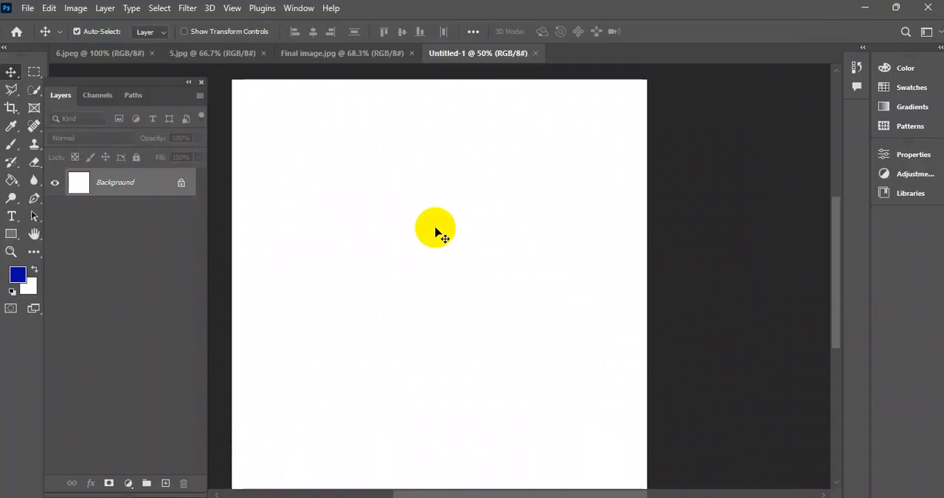
pyautogui.scroll(-2, 440, 219)
pyautogui.moveTo(465, 230); pyautogui.dragTo(479, 221)
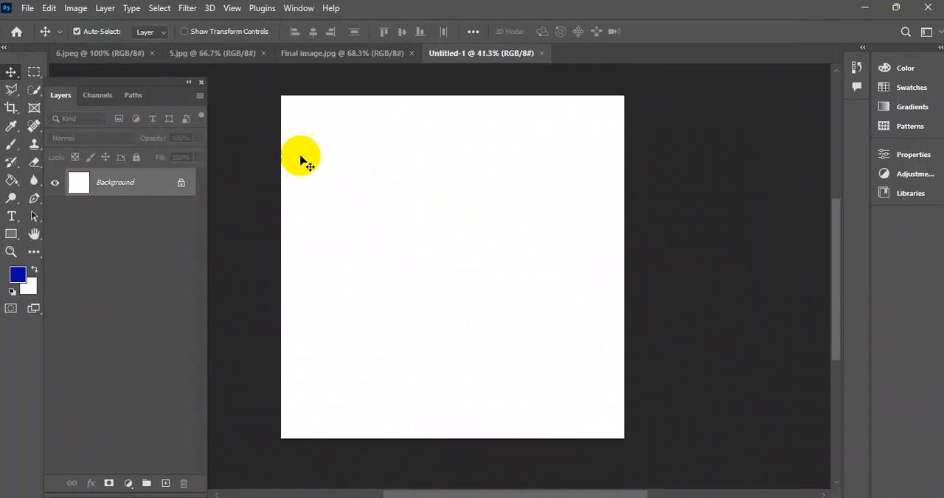
pyautogui.click(28, 8)
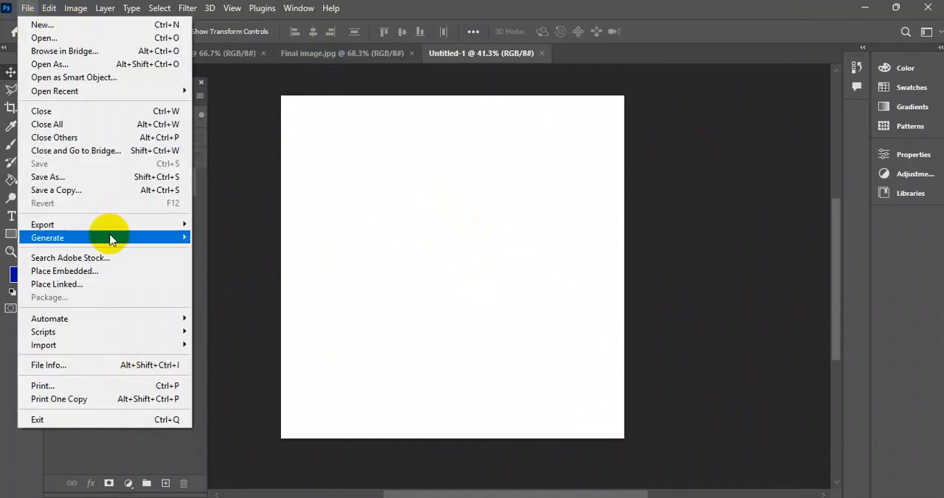
pyautogui.click(107, 286)
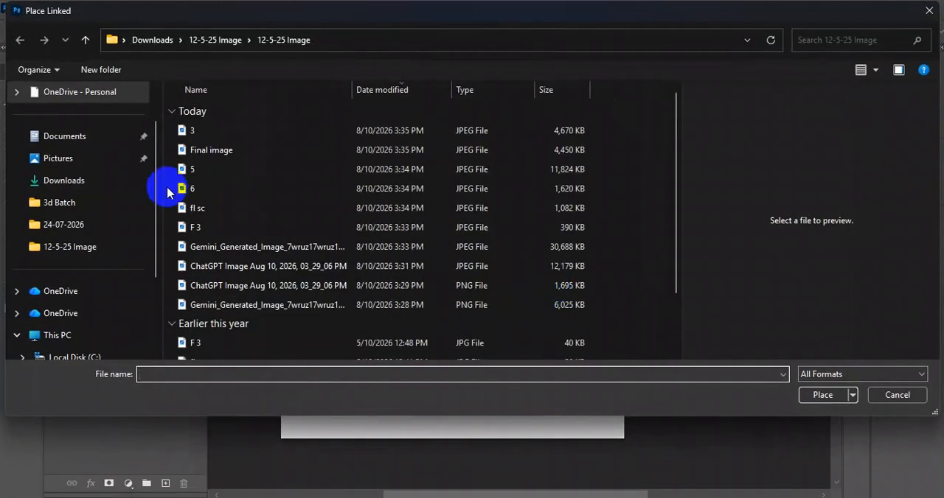
pyautogui.click(89, 181)
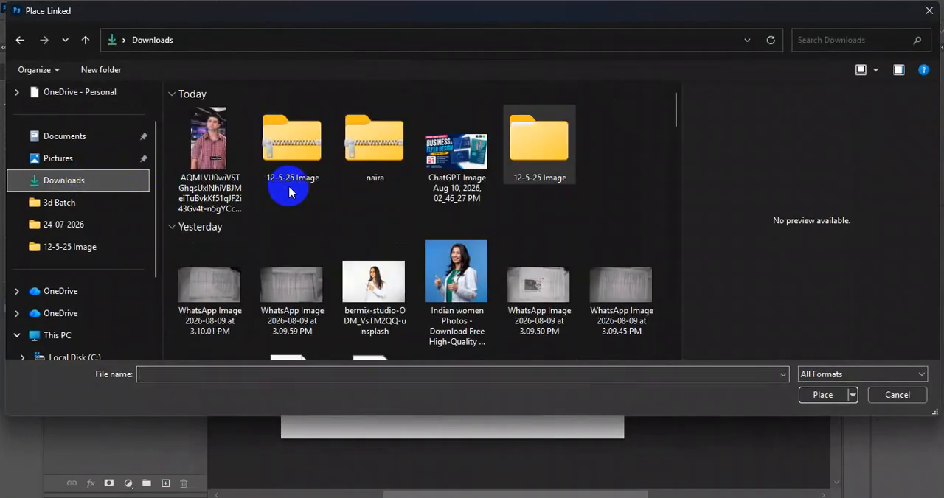
pyautogui.doubleClick(538, 144)
pyautogui.doubleClick(218, 133)
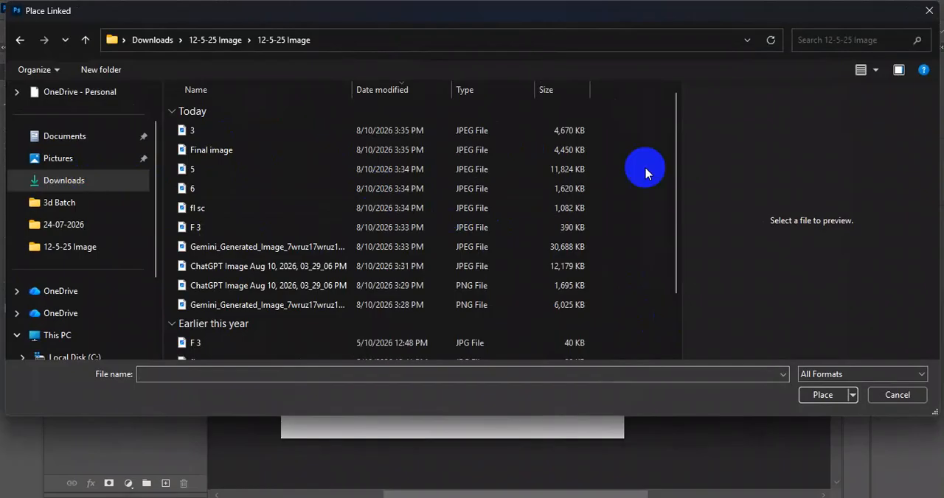
pyautogui.click(860, 71)
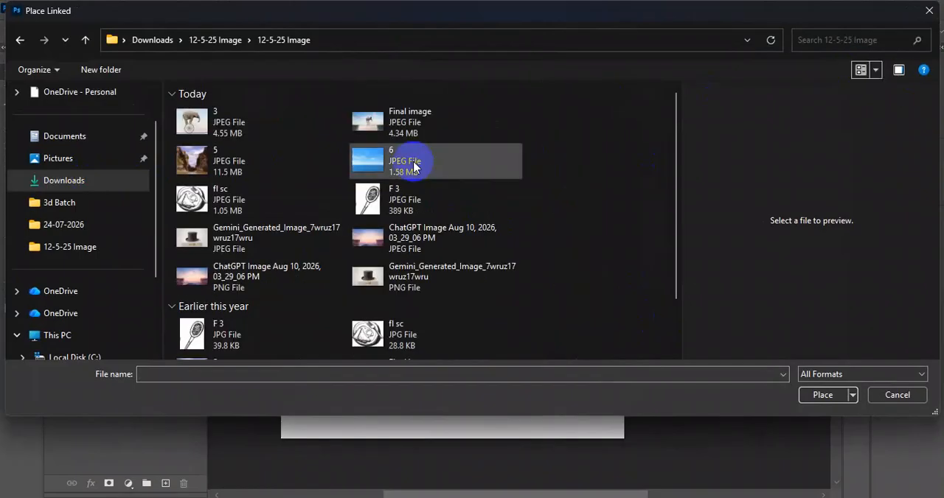
pyautogui.click(205, 162)
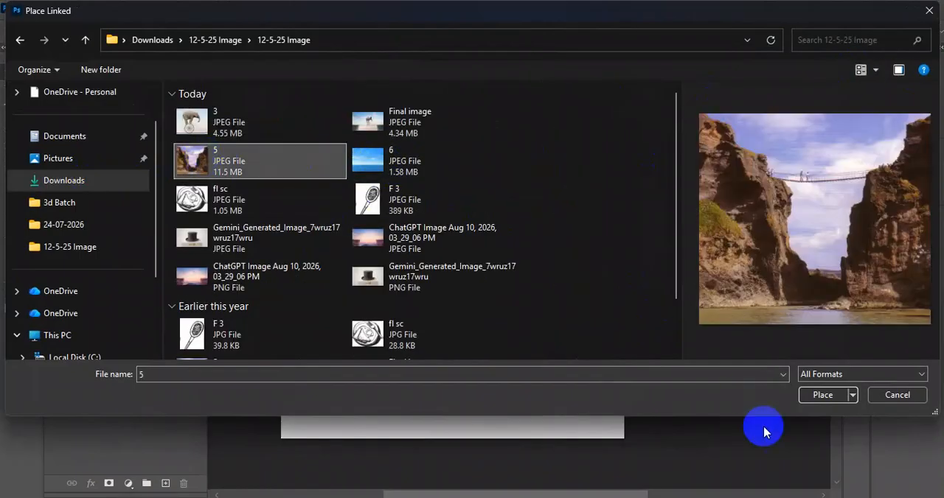
pyautogui.click(817, 393)
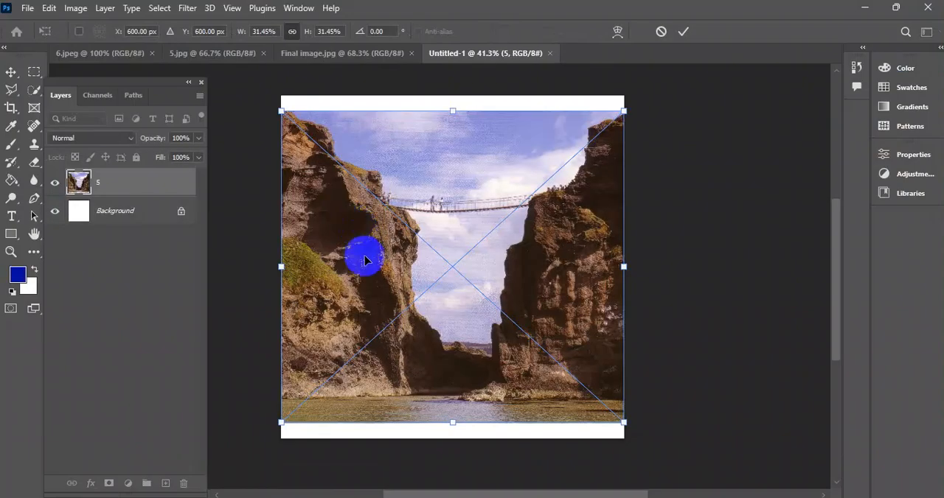
pyautogui.moveTo(403, 230); pyautogui.dragTo(389, 250)
pyautogui.click(683, 31)
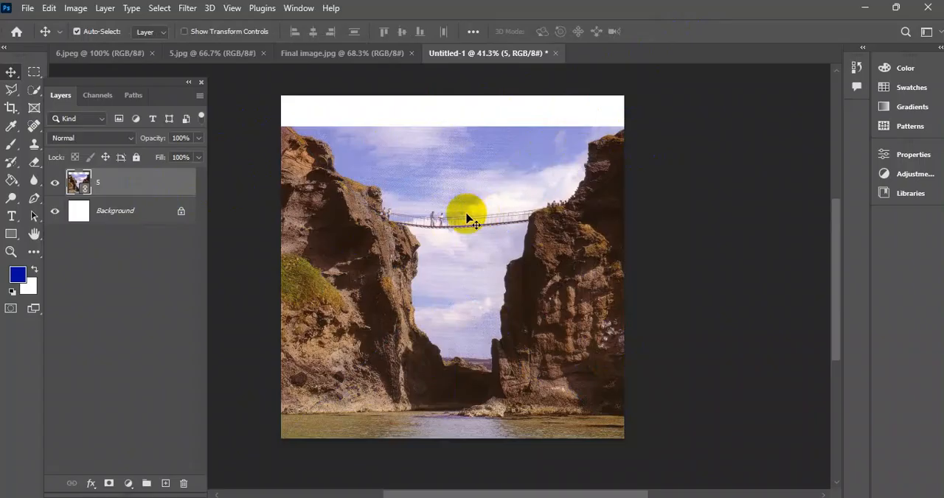
# Convert layer 5 to a smart object and select the full-width upper part of the canvas down to just below the rope bridge.
pyautogui.rightClick(114, 183)
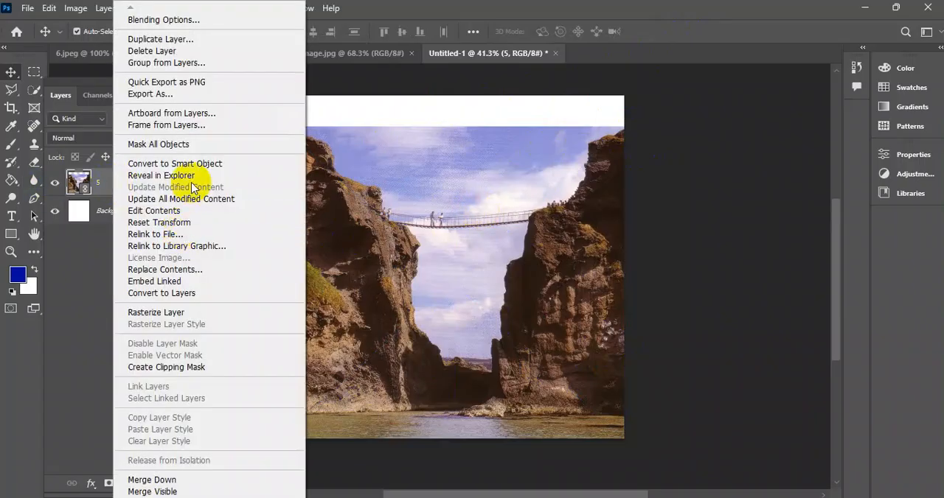
pyautogui.click(221, 164)
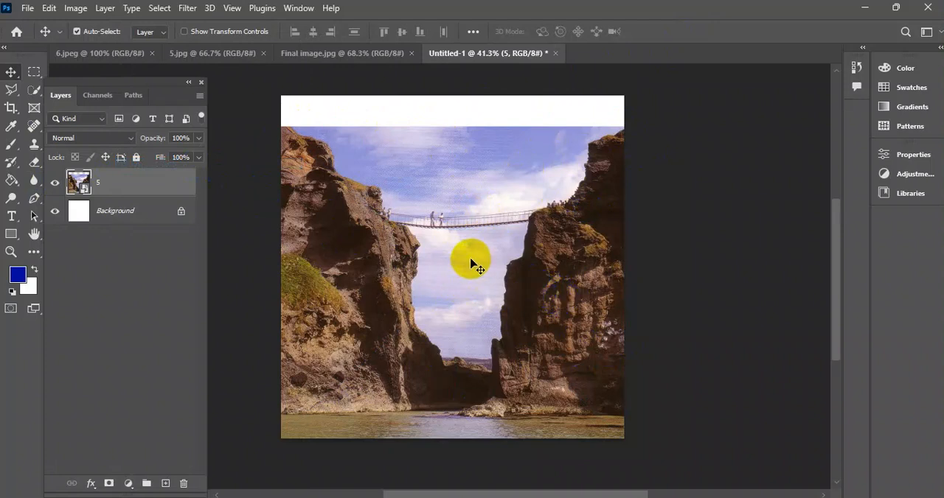
pyautogui.click(34, 71)
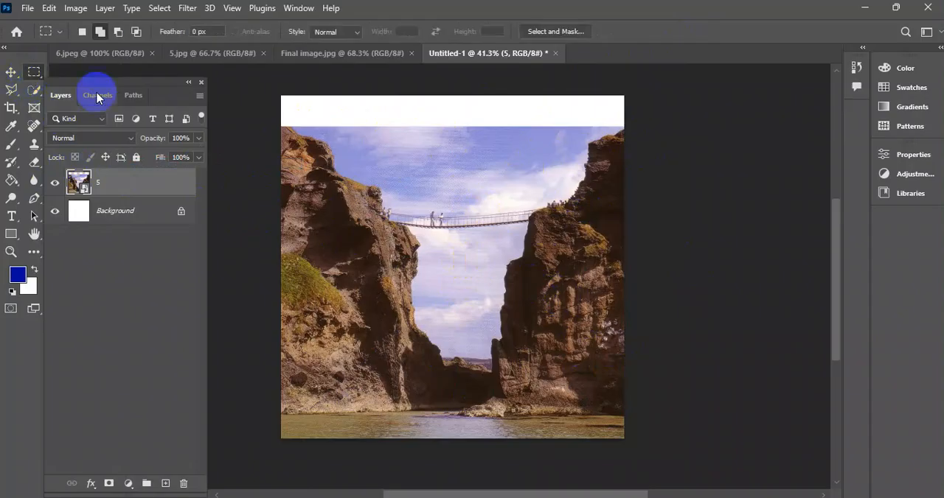
pyautogui.moveTo(281, 109); pyautogui.dragTo(652, 246)
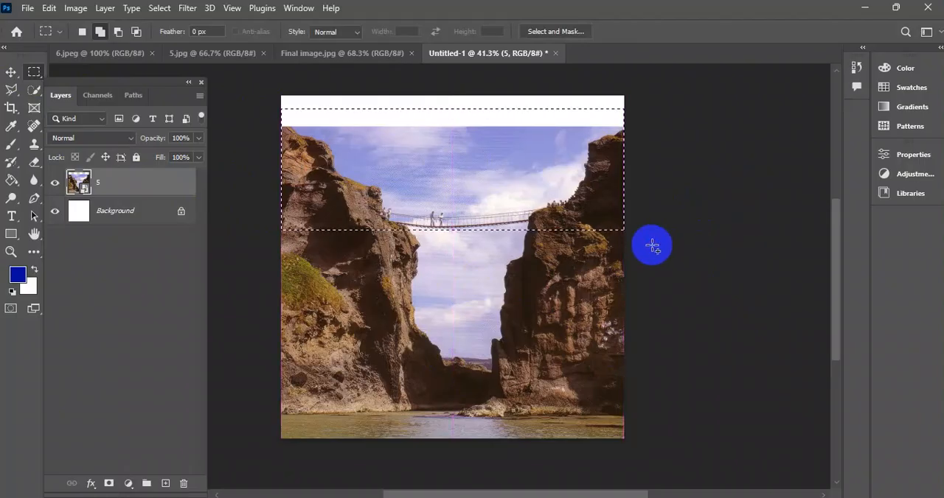
pyautogui.moveTo(331, 118); pyautogui.dragTo(664, 232)
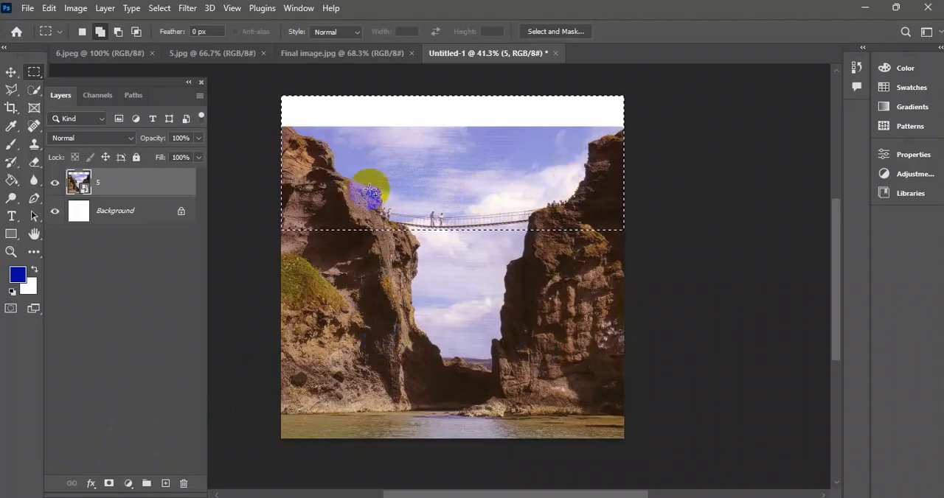
# Invert the selection and add it as a layer mask on layer 5 to hide the area above the lower cliffs.
pyautogui.click(158, 8)
pyautogui.click(209, 64)
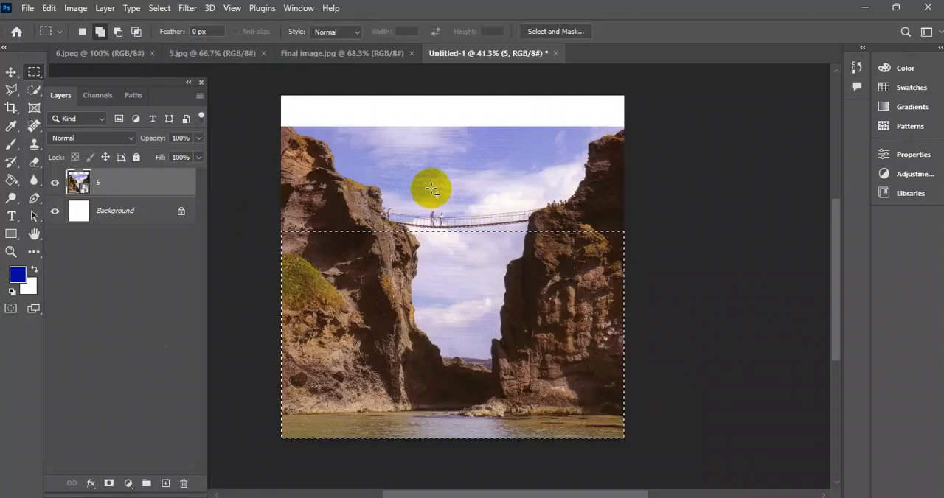
pyautogui.click(108, 484)
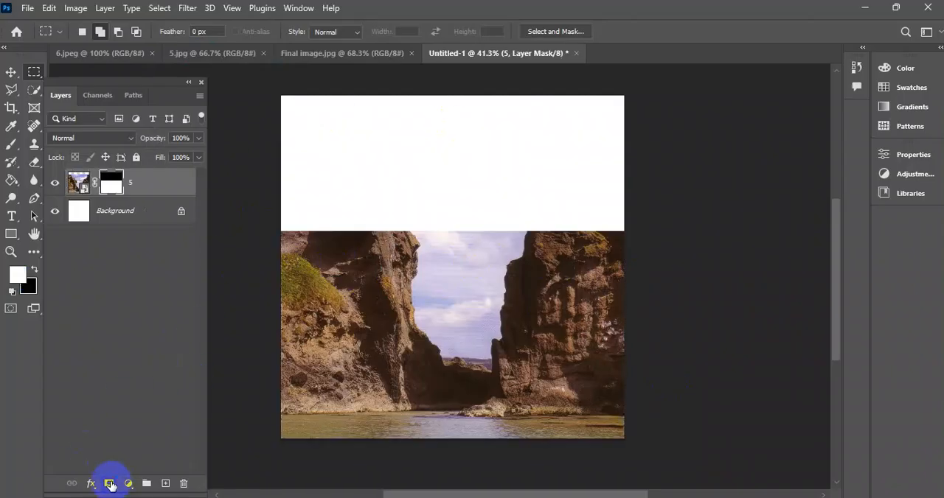
pyautogui.click(12, 76)
pyautogui.click(396, 266)
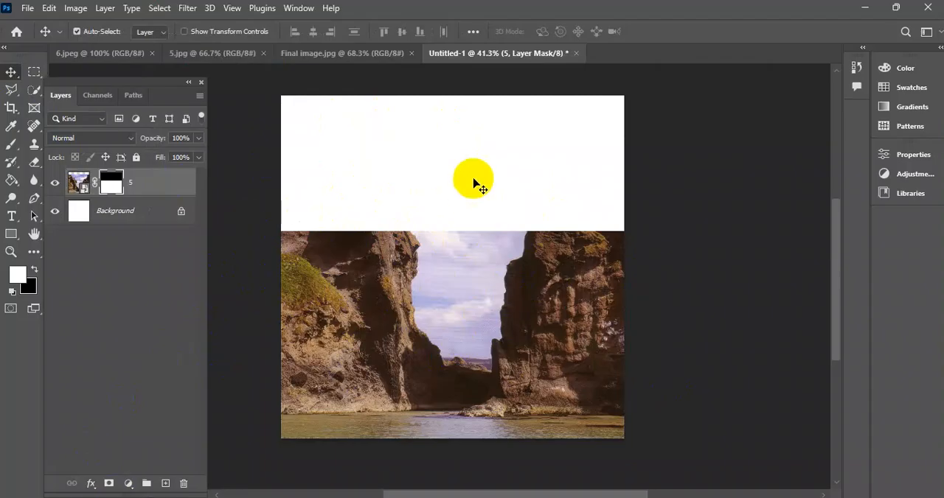
# Place the sea and sky image 6 as a linked file, aligned with the canvas's top edge.
pyautogui.click(24, 9)
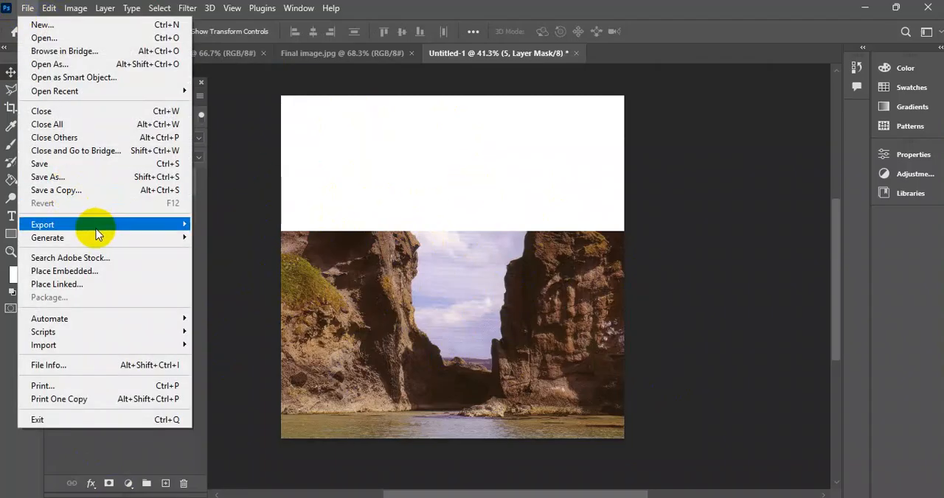
pyautogui.click(99, 283)
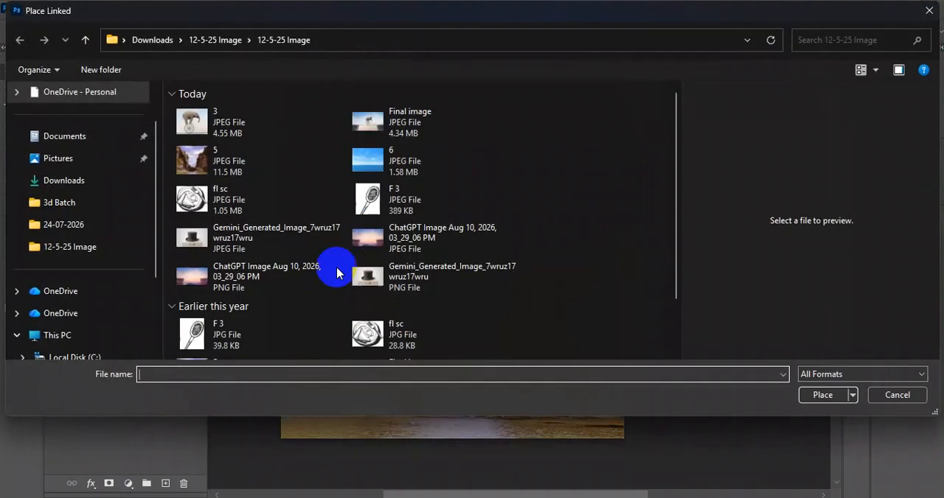
pyautogui.click(365, 157)
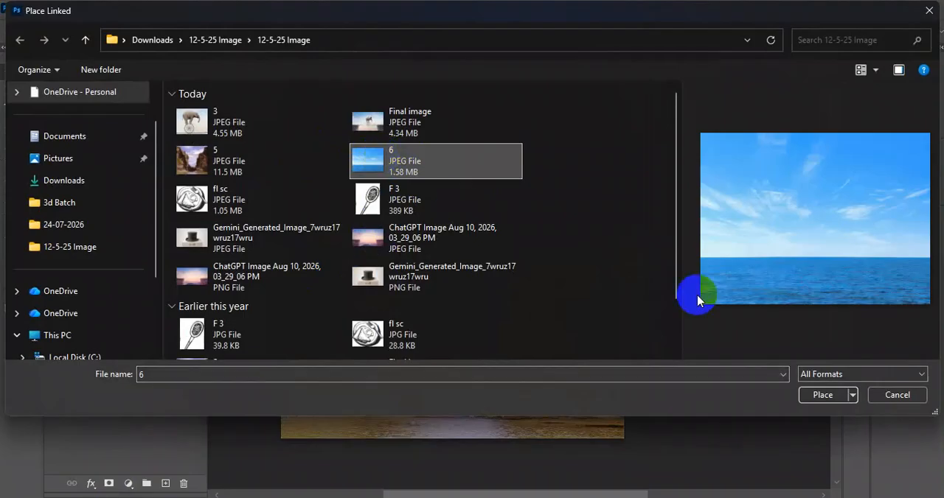
pyautogui.click(830, 398)
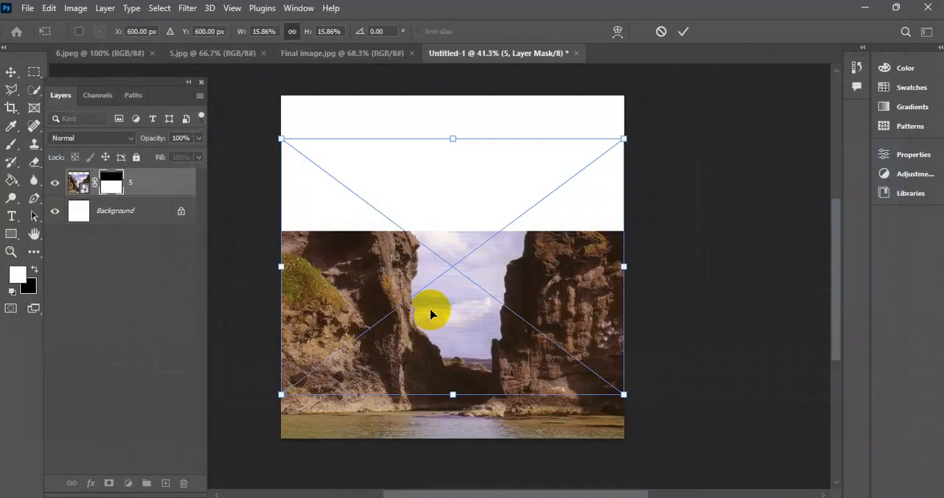
pyautogui.moveTo(397, 295); pyautogui.dragTo(487, 269)
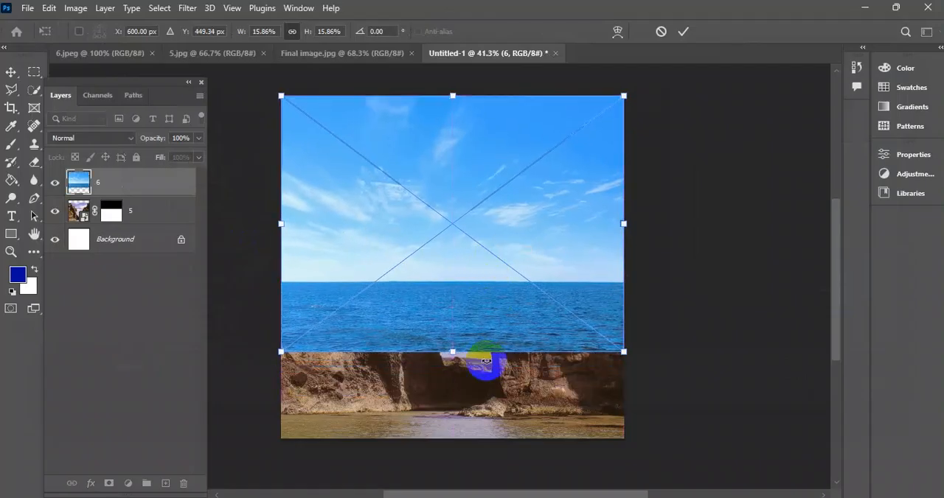
# Enlarge image 6 down past the canvas's bottom edge and move its layer beneath layer 5.
pyautogui.moveTo(454, 358); pyautogui.dragTo(460, 450)
pyautogui.click(683, 31)
pyautogui.moveTo(138, 179); pyautogui.dragTo(134, 221)
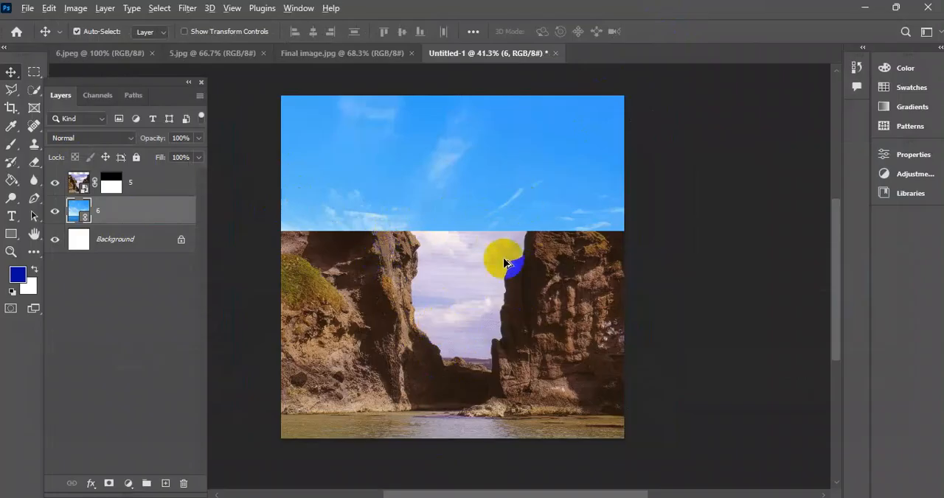
# Target layer 5's mask with the Brush tool, using black as the foreground colour and 0% hardness at 40 px.
pyautogui.scroll(9, 462, 268)
pyautogui.moveTo(509, 276); pyautogui.dragTo(441, 263)
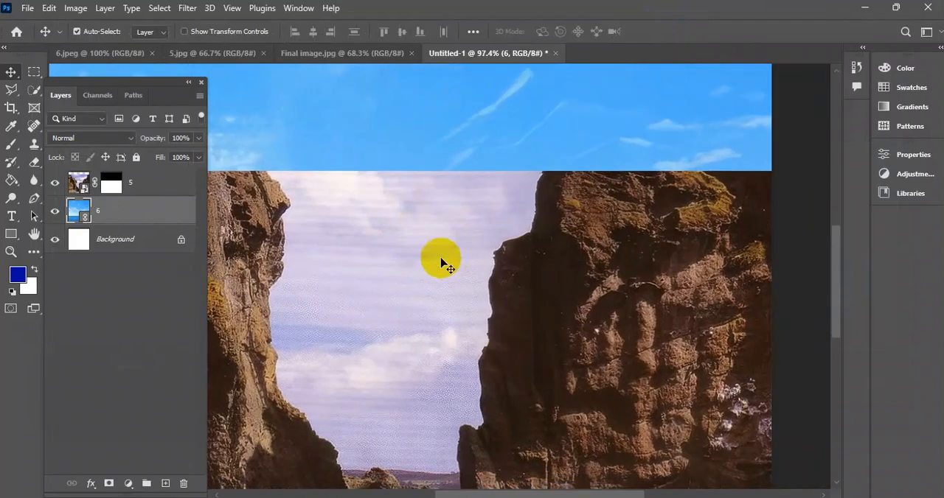
pyautogui.click(376, 250)
pyautogui.click(140, 184)
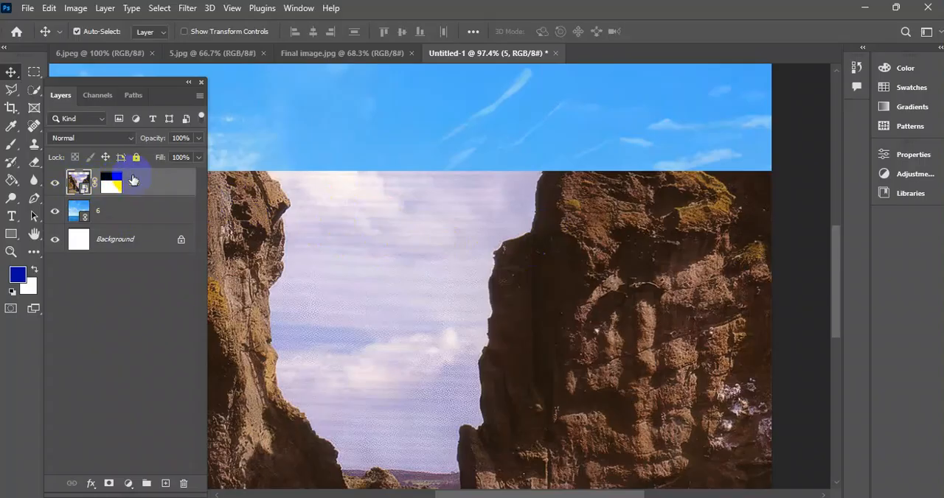
pyautogui.click(112, 185)
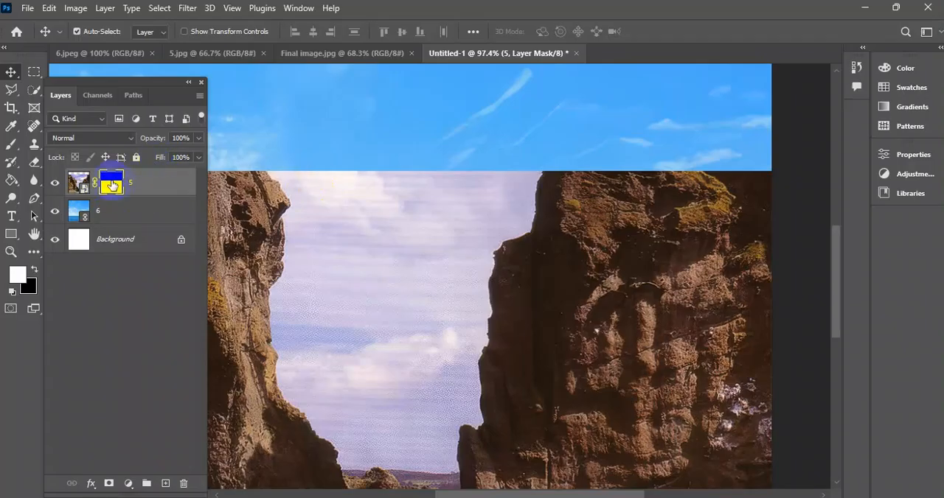
pyautogui.click(6, 151)
pyautogui.click(68, 156)
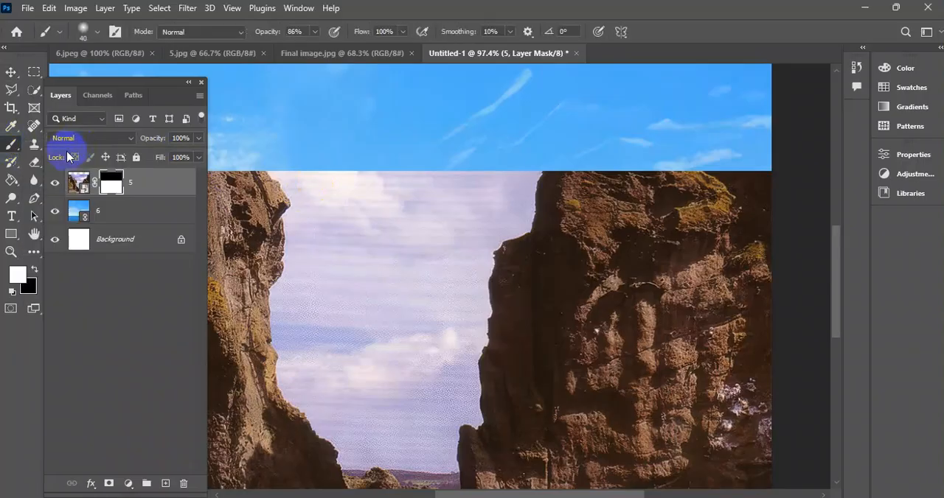
pyautogui.moveTo(438, 176); pyautogui.dragTo(410, 222)
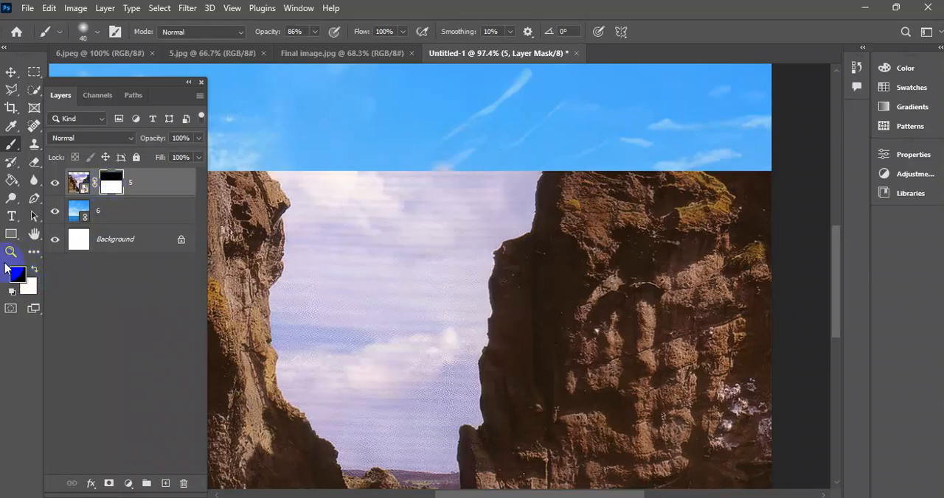
pyautogui.press('d')
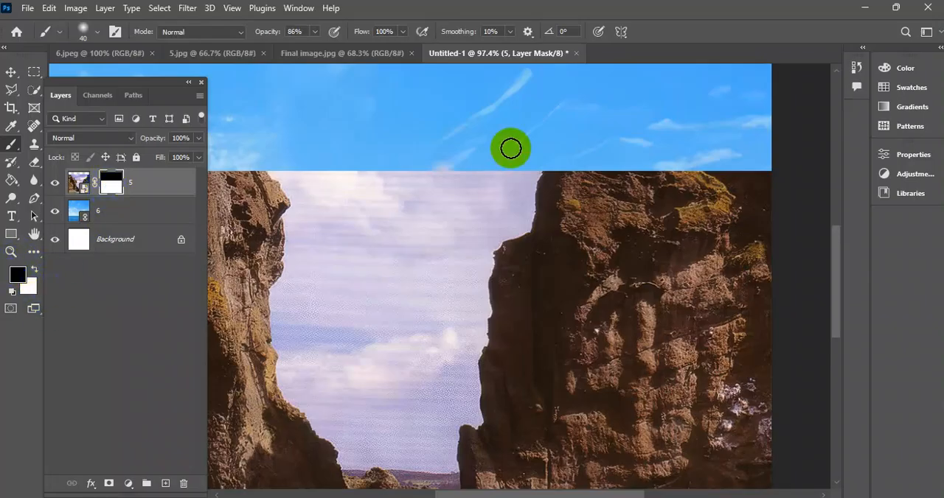
pyautogui.rightClick(349, 161)
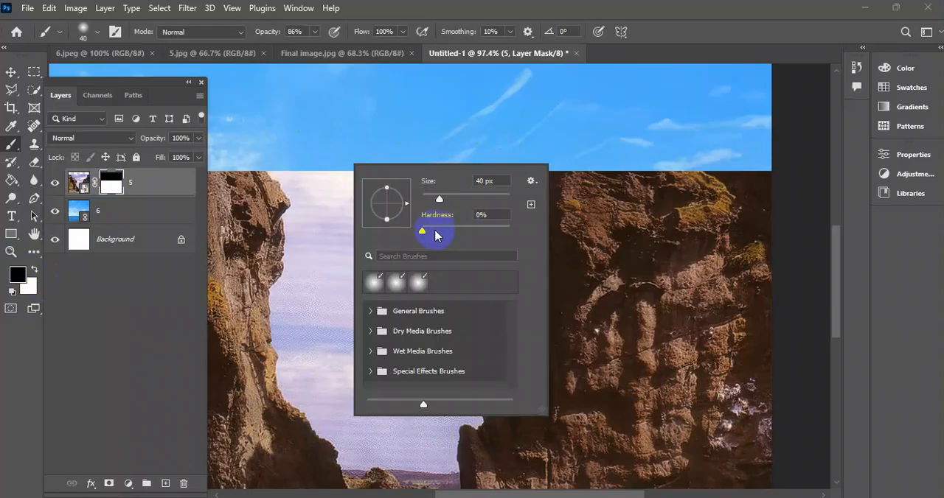
pyautogui.moveTo(422, 233)
pyautogui.mouseDown()
pyautogui.moveTo(400, 244)
pyautogui.moveTo(468, 257)
pyautogui.moveTo(400, 235)
pyautogui.mouseUp()
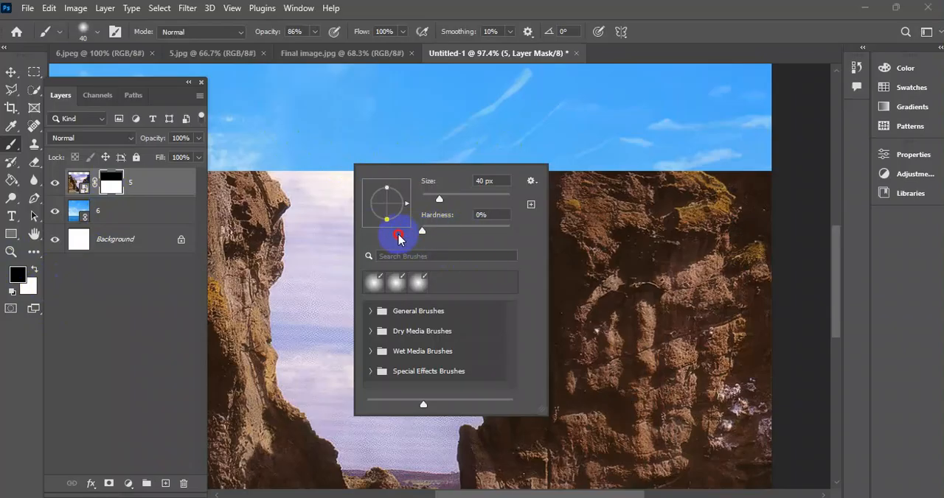
pyautogui.click(317, 165)
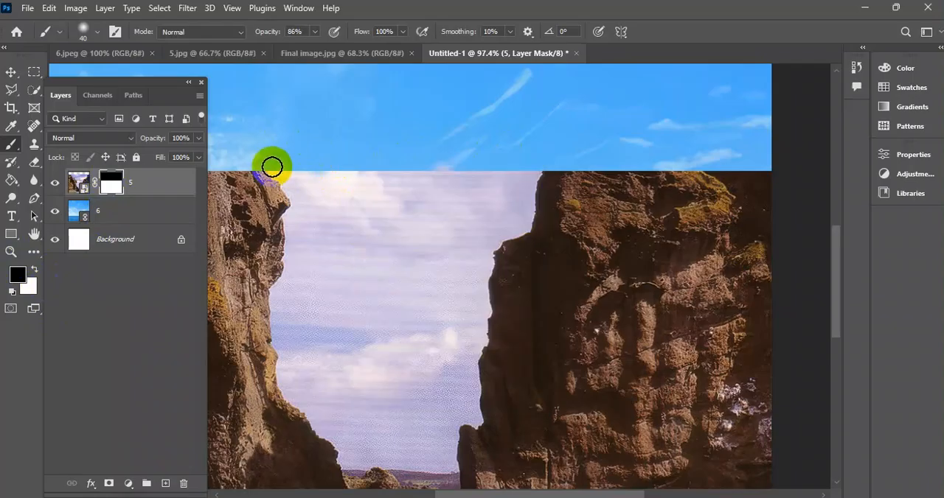
# Try to mask out the pale sky beside the left cliff's top, enlarging the soft brush to 125 px.
pyautogui.moveTo(271, 164)
pyautogui.mouseDown()
pyautogui.moveTo(292, 178)
pyautogui.moveTo(340, 169)
pyautogui.mouseUp()
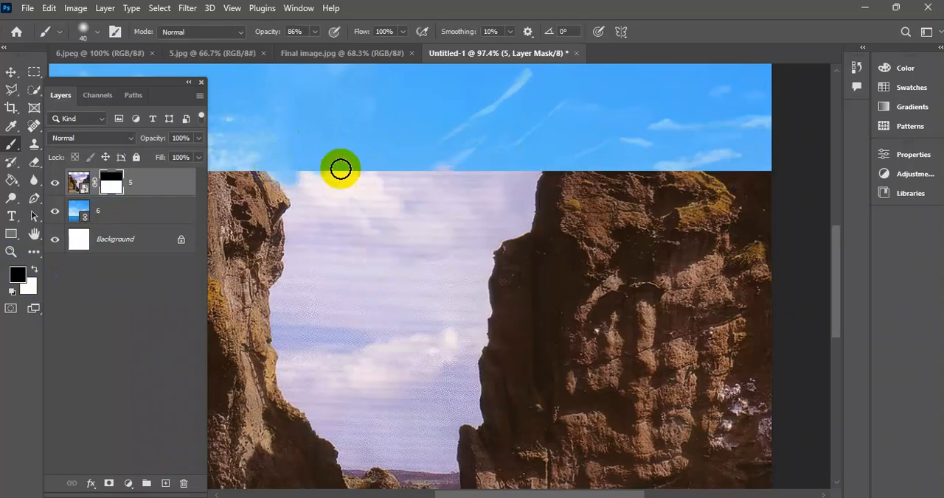
pyautogui.scroll(2, 340, 169)
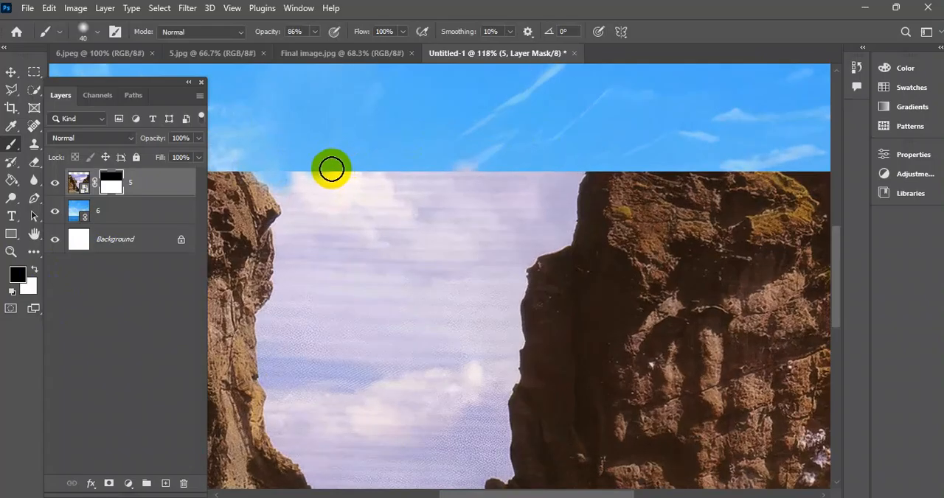
pyautogui.press(']')
pyautogui.press(']')
pyautogui.press(']')
pyautogui.press(']')
pyautogui.press(']')
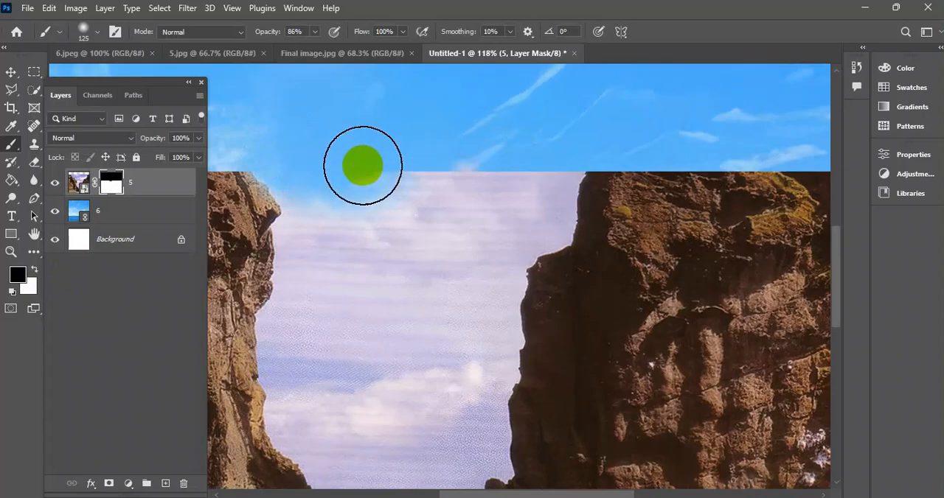
# Set the brush opacity to 100% and paint down into the pale sky between the cliffs on layer 5's mask.
pyautogui.click(317, 33)
pyautogui.moveTo(318, 50); pyautogui.dragTo(336, 49)
pyautogui.moveTo(314, 158)
pyautogui.mouseDown()
pyautogui.moveTo(298, 158)
pyautogui.moveTo(339, 276)
pyautogui.moveTo(337, 238)
pyautogui.moveTo(321, 231)
pyautogui.moveTo(442, 259)
pyautogui.mouseUp()
pyautogui.scroll(3, 317, 230)
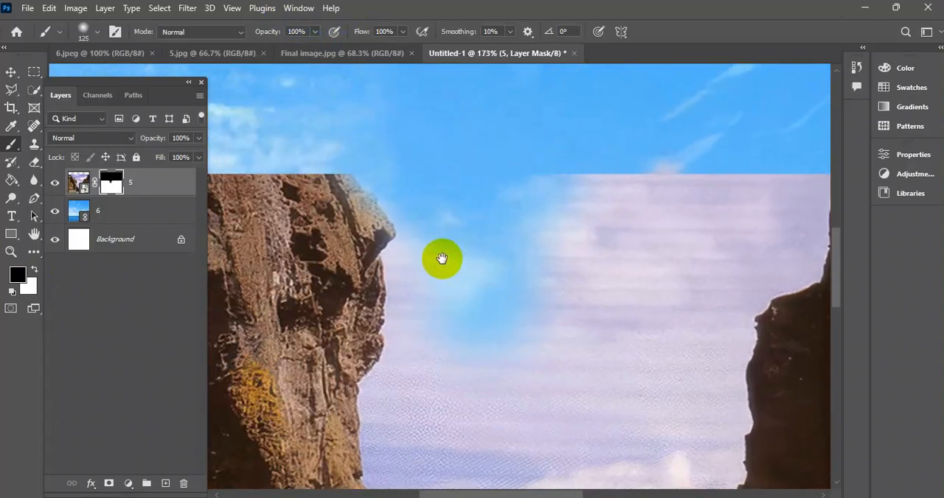
# Try masking more of the pale sky beside the left cliff with the brush hardness set to 49%.
pyautogui.rightClick(457, 181)
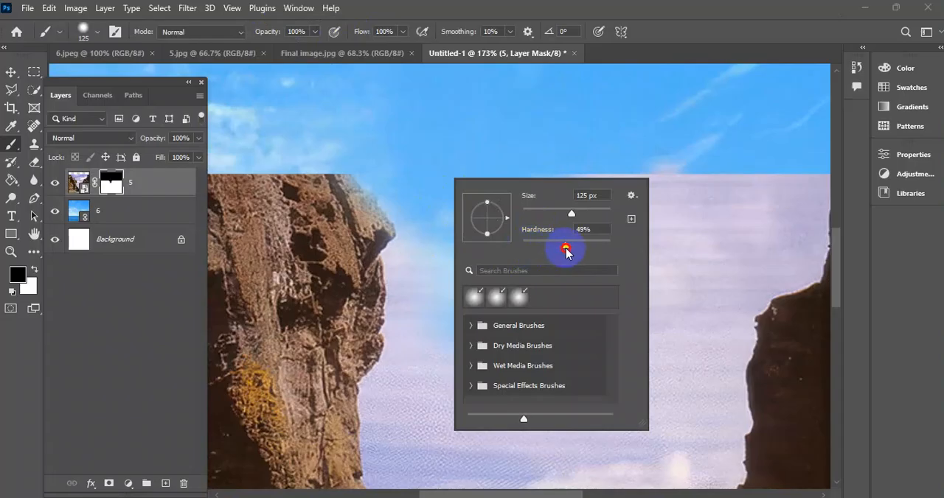
pyautogui.click(423, 157)
pyautogui.moveTo(442, 152); pyautogui.dragTo(453, 198)
pyautogui.click(465, 343)
pyautogui.moveTo(495, 327); pyautogui.dragTo(459, 299)
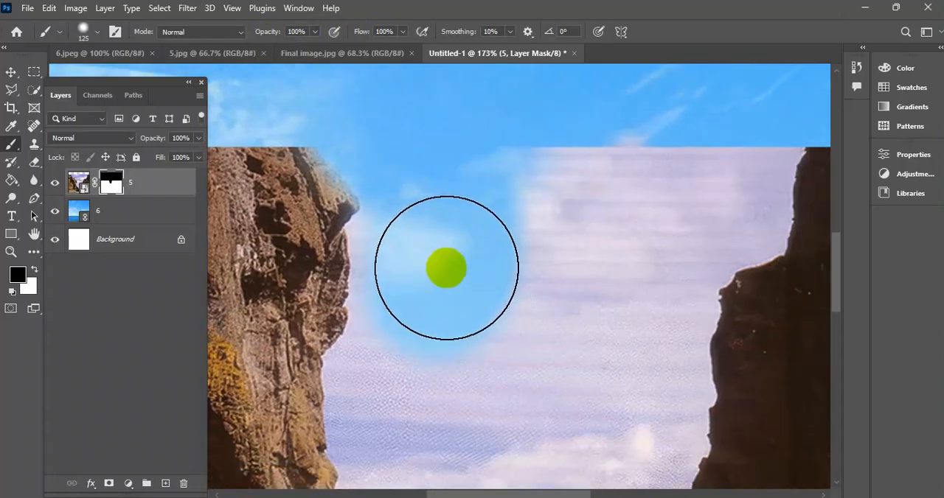
# Undo the soft brush strokes painted between the cliffs on layer 5's mask.
pyautogui.hotkey('ctrl', 'z')
pyautogui.hotkey('ctrl', 'z')
pyautogui.hotkey('ctrl', 'z')
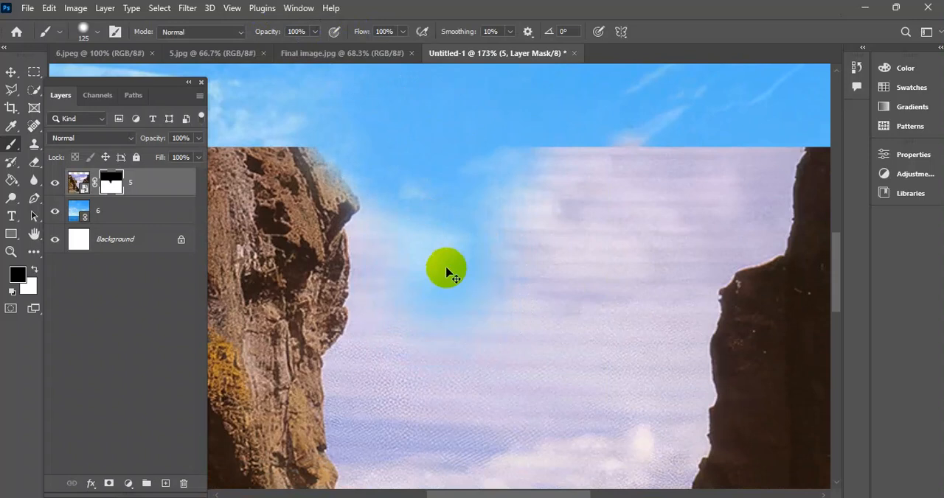
pyautogui.hotkey('ctrl', 'z')
pyautogui.hotkey('ctrl', 'z')
pyautogui.hotkey('ctrl', 'z')
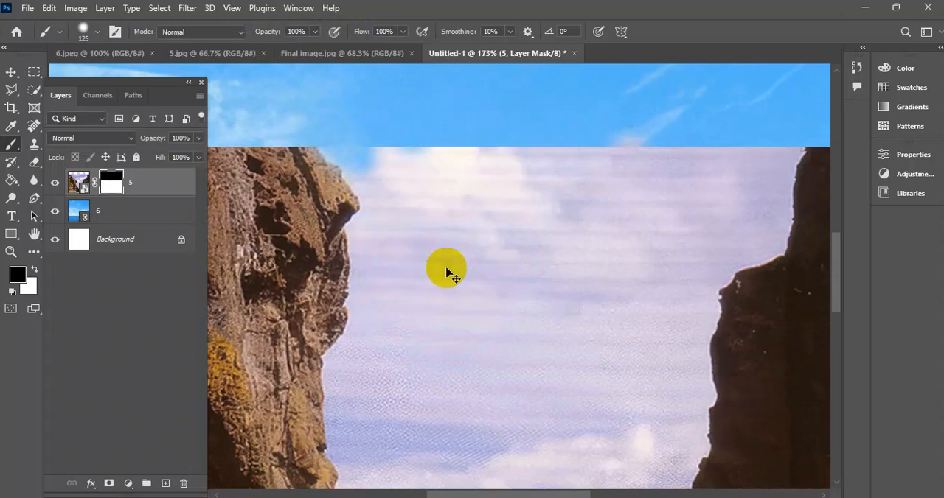
# Set the brush hardness to 96% and reduce its size to 9 px for detailed masking along the cliff edges.
pyautogui.rightClick(450, 170)
pyautogui.moveTo(516, 235); pyautogui.dragTo(569, 241)
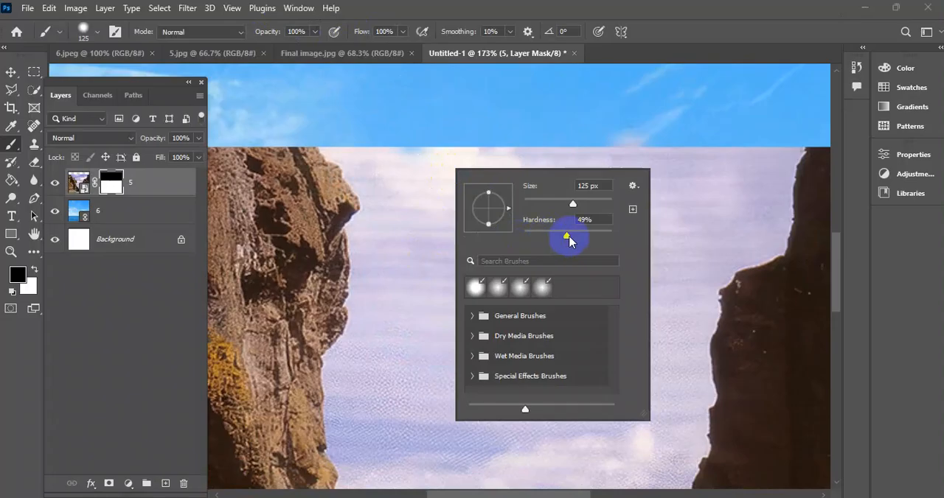
pyautogui.click(639, 163)
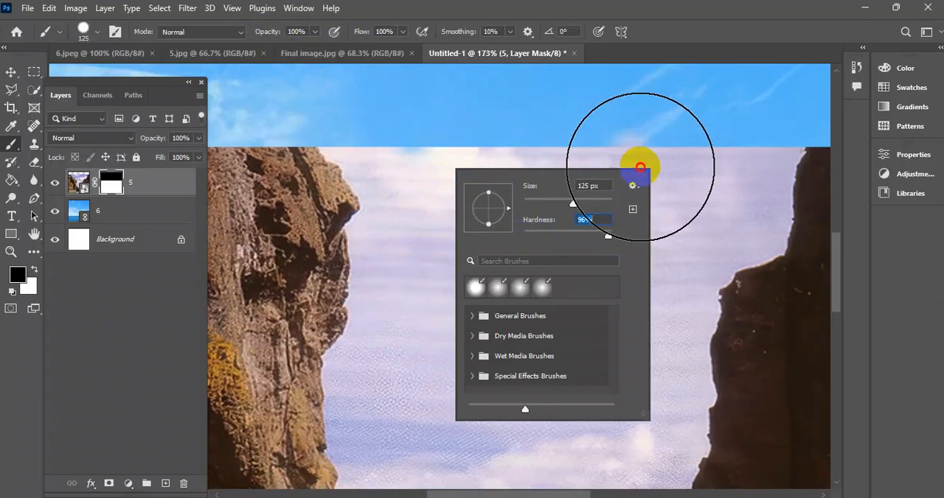
pyautogui.press('[')
pyautogui.press('[')
pyautogui.press('[')
pyautogui.press('[')
pyautogui.press('[')
pyautogui.press('[')
pyautogui.press('[')
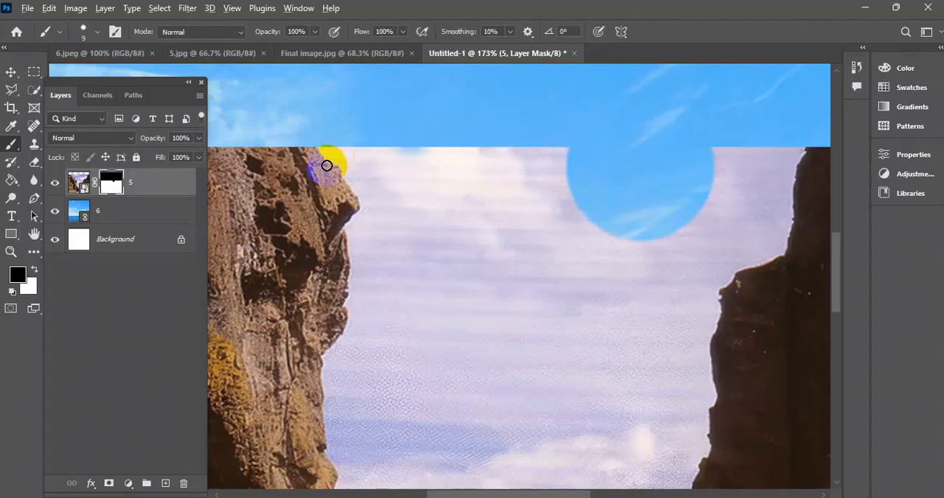
# Paint a thin masked line down the left cliff's edge and along the low rocks at the gap's base.
pyautogui.scroll(3, 326, 166)
pyautogui.moveTo(326, 144)
pyautogui.mouseDown()
pyautogui.moveTo(356, 163)
pyautogui.moveTo(338, 153)
pyautogui.moveTo(381, 220)
pyautogui.moveTo(364, 253)
pyautogui.moveTo(368, 343)
pyautogui.mouseUp()
pyautogui.moveTo(369, 342)
pyautogui.mouseDown()
pyautogui.moveTo(415, 297)
pyautogui.moveTo(452, 159)
pyautogui.moveTo(410, 177)
pyautogui.moveTo(413, 198)
pyautogui.moveTo(383, 252)
pyautogui.moveTo(377, 316)
pyautogui.mouseUp()
pyautogui.moveTo(424, 336)
pyautogui.mouseDown()
pyautogui.moveTo(401, 202)
pyautogui.moveTo(407, 147)
pyautogui.moveTo(361, 137)
pyautogui.moveTo(360, 118)
pyautogui.moveTo(364, 192)
pyautogui.moveTo(382, 242)
pyautogui.moveTo(376, 284)
pyautogui.moveTo(412, 335)
pyautogui.mouseUp()
pyautogui.moveTo(421, 266); pyautogui.dragTo(362, 135)
pyautogui.moveTo(326, 168)
pyautogui.mouseDown()
pyautogui.moveTo(320, 154)
pyautogui.moveTo(346, 206)
pyautogui.moveTo(391, 241)
pyautogui.moveTo(418, 279)
pyautogui.mouseUp()
pyautogui.moveTo(407, 249)
pyautogui.mouseDown()
pyautogui.moveTo(374, 166)
pyautogui.moveTo(383, 196)
pyautogui.moveTo(435, 230)
pyautogui.moveTo(447, 255)
pyautogui.mouseUp()
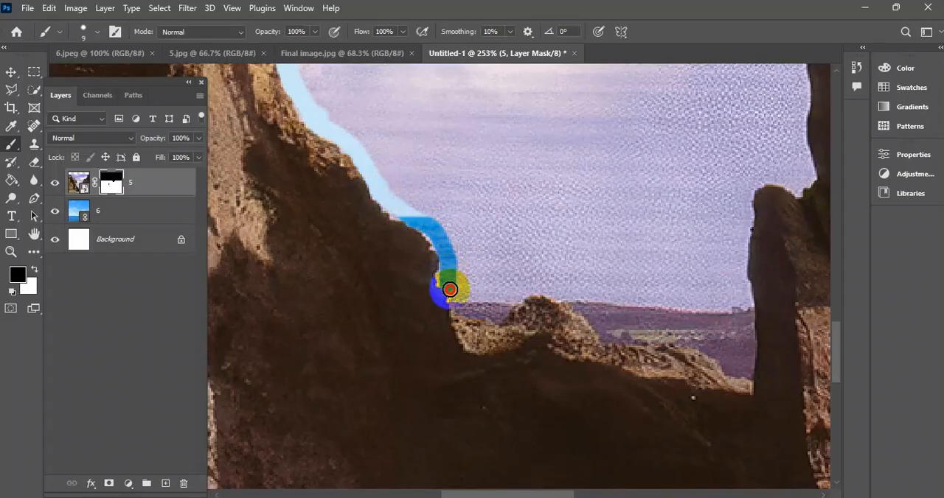
pyautogui.moveTo(514, 303)
pyautogui.mouseDown()
pyautogui.moveTo(581, 307)
pyautogui.moveTo(610, 335)
pyautogui.moveTo(661, 341)
pyautogui.mouseUp()
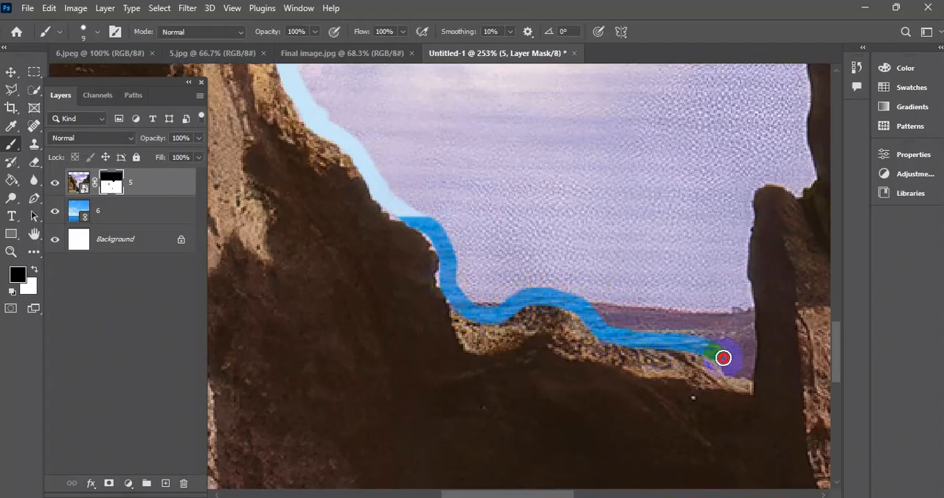
# Continue the thin masked line from the low rocks up the right cliff's inner edge to the cliff top.
pyautogui.moveTo(741, 375)
pyautogui.mouseDown()
pyautogui.moveTo(750, 202)
pyautogui.moveTo(773, 178)
pyautogui.moveTo(799, 186)
pyautogui.moveTo(814, 177)
pyautogui.moveTo(792, 132)
pyautogui.mouseUp()
pyautogui.moveTo(732, 220)
pyautogui.mouseDown()
pyautogui.moveTo(668, 272)
pyautogui.moveTo(590, 360)
pyautogui.mouseUp()
pyautogui.moveTo(645, 371)
pyautogui.mouseDown()
pyautogui.moveTo(646, 308)
pyautogui.moveTo(648, 354)
pyautogui.mouseUp()
pyautogui.scroll(3, 643, 429)
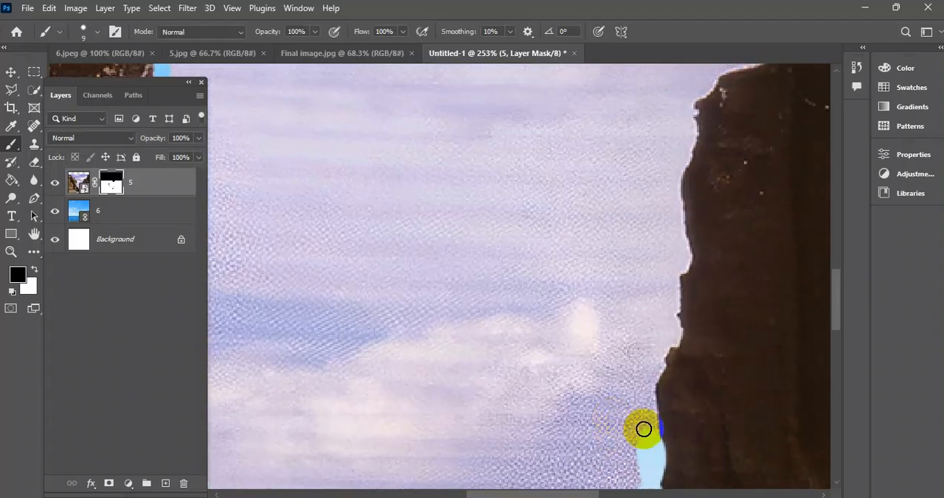
pyautogui.moveTo(659, 432)
pyautogui.mouseDown()
pyautogui.moveTo(643, 371)
pyautogui.moveTo(671, 332)
pyautogui.moveTo(649, 385)
pyautogui.moveTo(647, 427)
pyautogui.mouseUp()
pyautogui.moveTo(639, 325)
pyautogui.mouseDown()
pyautogui.moveTo(550, 447)
pyautogui.moveTo(583, 438)
pyautogui.moveTo(603, 234)
pyautogui.mouseUp()
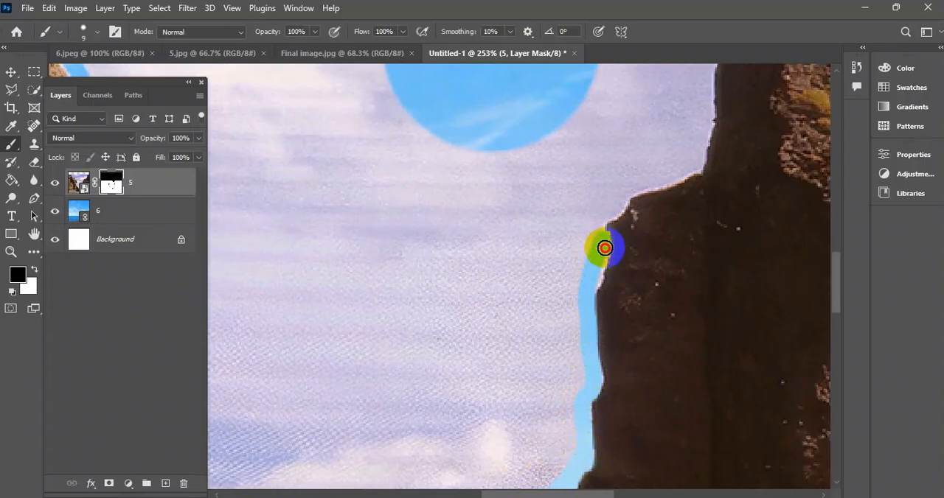
pyautogui.moveTo(588, 288)
pyautogui.mouseDown()
pyautogui.moveTo(518, 369)
pyautogui.moveTo(552, 322)
pyautogui.moveTo(611, 293)
pyautogui.moveTo(569, 347)
pyautogui.moveTo(573, 369)
pyautogui.moveTo(606, 211)
pyautogui.mouseUp()
# Mask out the remaining pale sky inside the traced cliff outline on layer 5 with a brush of about 100 px.
pyautogui.hotkey('ctrl', '0')
pyautogui.moveTo(385, 271); pyautogui.dragTo(391, 255)
pyautogui.press(']')
pyautogui.press(']')
pyautogui.press(']')
pyautogui.press(']')
pyautogui.press(']')
pyautogui.press(']')
pyautogui.press(']')
pyautogui.press(']')
pyautogui.press(']')
pyautogui.press(']')
pyautogui.press(']')
pyautogui.press(']')
pyautogui.press(']')
pyautogui.press(']')
pyautogui.press(']')
pyautogui.press(']')
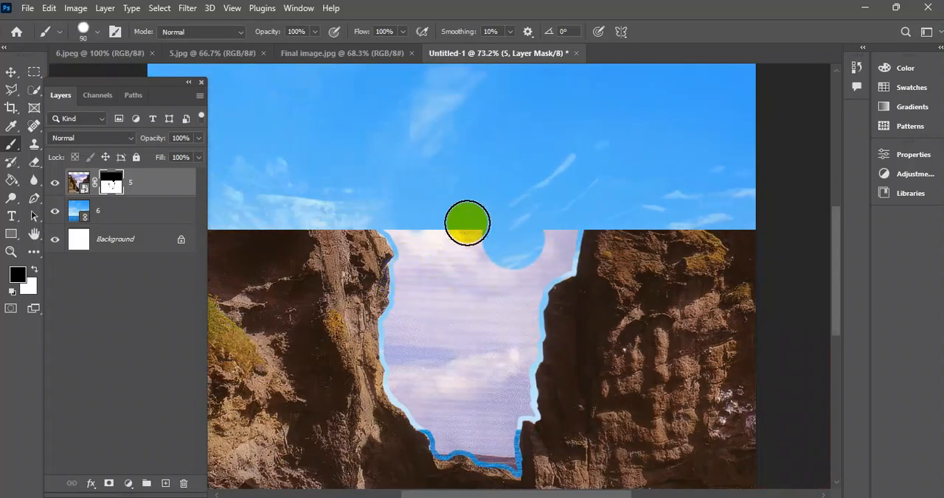
pyautogui.moveTo(465, 256)
pyautogui.mouseDown()
pyautogui.moveTo(419, 221)
pyautogui.moveTo(439, 266)
pyautogui.moveTo(425, 296)
pyautogui.moveTo(424, 345)
pyautogui.moveTo(421, 330)
pyautogui.moveTo(404, 323)
pyautogui.moveTo(410, 361)
pyautogui.moveTo(406, 351)
pyautogui.moveTo(410, 381)
pyautogui.moveTo(463, 437)
pyautogui.moveTo(453, 431)
pyautogui.moveTo(488, 429)
pyautogui.moveTo(475, 357)
pyautogui.moveTo(483, 301)
pyautogui.moveTo(458, 359)
pyautogui.moveTo(516, 254)
pyautogui.moveTo(558, 212)
pyautogui.moveTo(561, 234)
pyautogui.moveTo(504, 318)
pyautogui.moveTo(501, 408)
pyautogui.moveTo(519, 254)
pyautogui.moveTo(555, 259)
pyautogui.mouseUp()
pyautogui.press('[')
pyautogui.press('[')
pyautogui.scroll(-3, 512, 287)
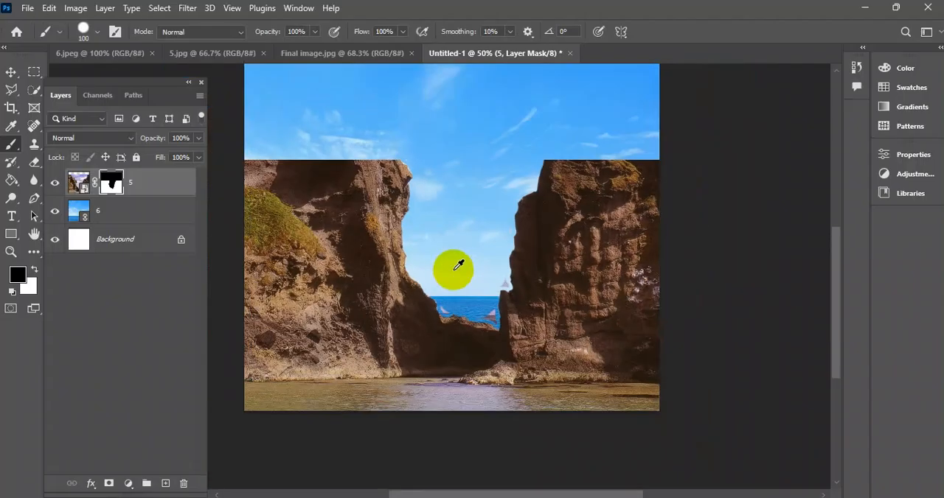
# Scale image 6 proportionally to 25.95%, extending it downward from its top edge until only sky fills the cliff gap.
pyautogui.keyDown('alt'); pyautogui.scroll(-3, 452, 268); pyautogui.keyUp('alt')
pyautogui.click(11, 72)
pyautogui.keyDown('alt'); pyautogui.scroll(-2, 506, 248); pyautogui.keyUp('alt')
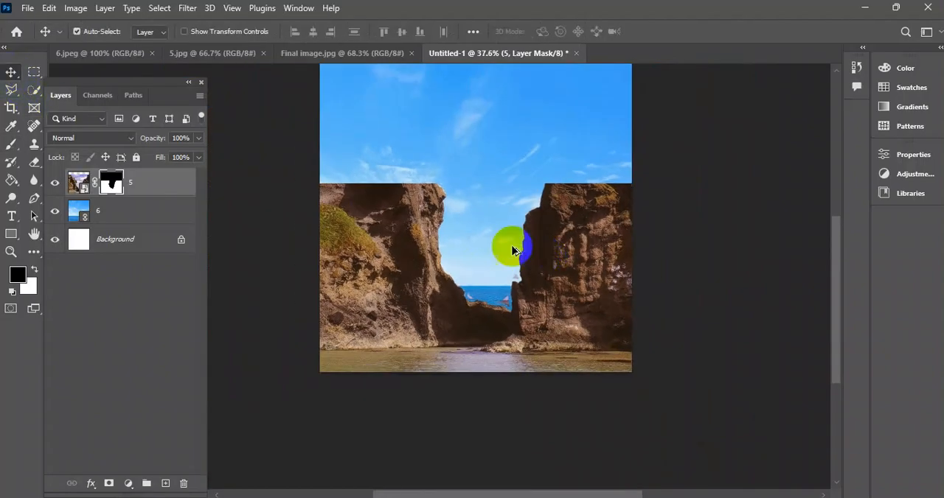
pyautogui.keyDown('alt'); pyautogui.scroll(2, 500, 141); pyautogui.keyUp('alt')
pyautogui.click(496, 165)
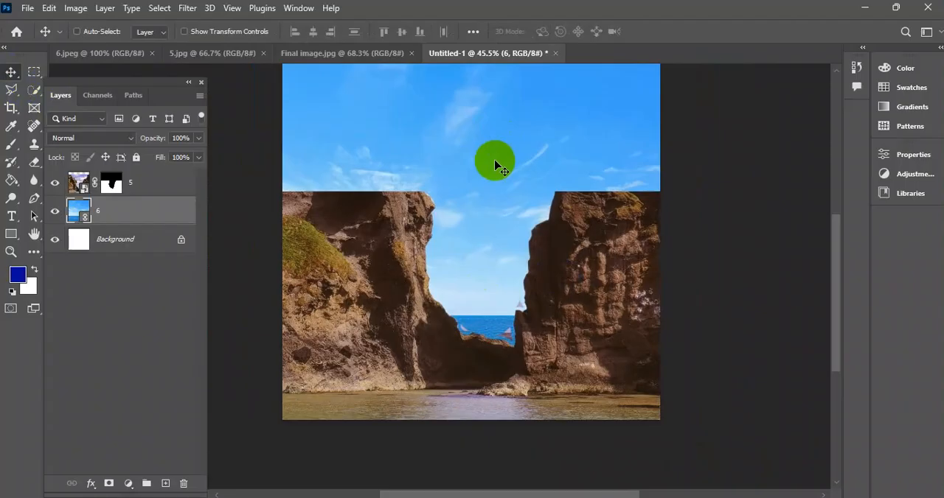
pyautogui.hotkey('ctrl', 't')
pyautogui.keyDown('alt'); pyautogui.scroll(-2, 505, 186); pyautogui.keyUp('alt')
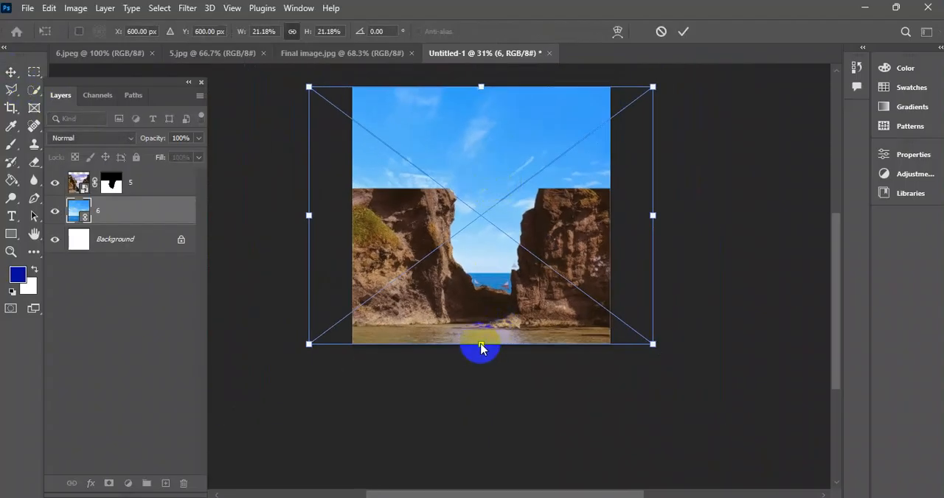
pyautogui.moveTo(482, 347); pyautogui.dragTo(484, 403)
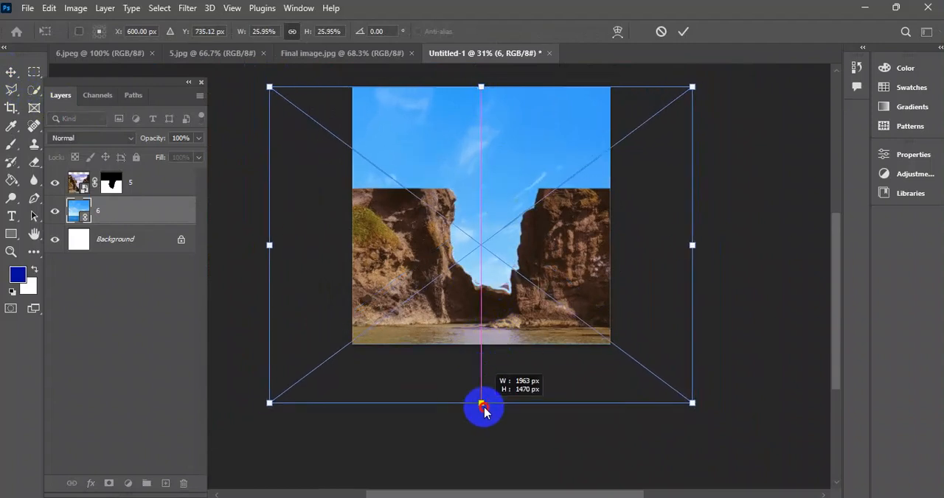
pyautogui.click(684, 32)
# Paint black on layer 5's mask with a 15 px brush to remove the three leftover old-sky patches beside the low rocks and right cliff.
pyautogui.scroll(5, 502, 288)
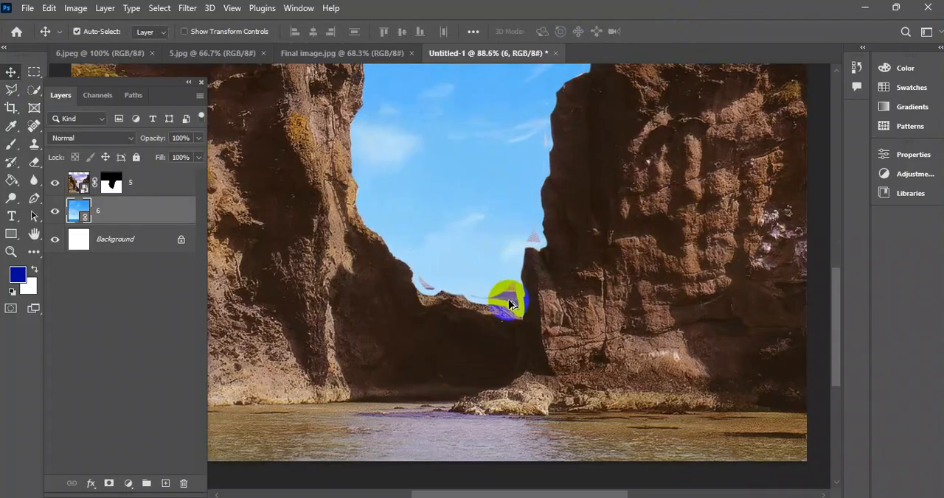
pyautogui.scroll(5, 508, 299)
pyautogui.click(11, 144)
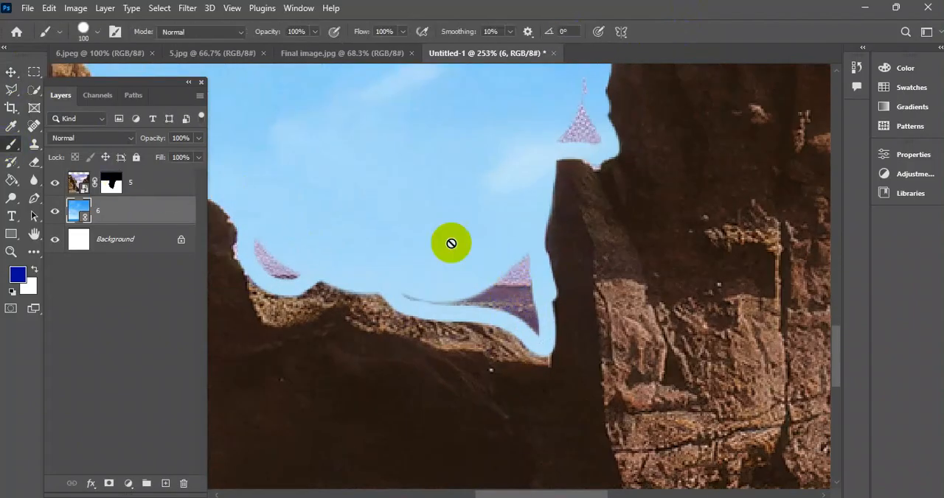
pyautogui.click(110, 183)
pyautogui.press('[')
pyautogui.press('[')
pyautogui.press('[')
pyautogui.press('[')
pyautogui.press('[')
pyautogui.press('[')
pyautogui.press('[')
pyautogui.press('[')
pyautogui.press('[')
pyautogui.moveTo(507, 255)
pyautogui.mouseDown()
pyautogui.moveTo(531, 325)
pyautogui.moveTo(506, 286)
pyautogui.moveTo(408, 290)
pyautogui.moveTo(480, 305)
pyautogui.mouseUp()
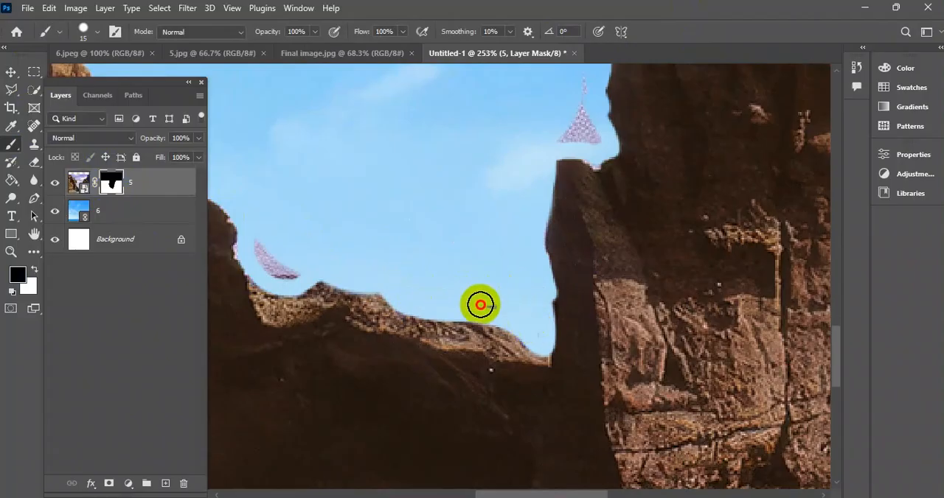
pyautogui.moveTo(276, 264); pyautogui.dragTo(259, 245)
pyautogui.moveTo(558, 110)
pyautogui.mouseDown()
pyautogui.moveTo(555, 145)
pyautogui.moveTo(587, 131)
pyautogui.moveTo(578, 82)
pyautogui.mouseUp()
pyautogui.scroll(4, 545, 121)
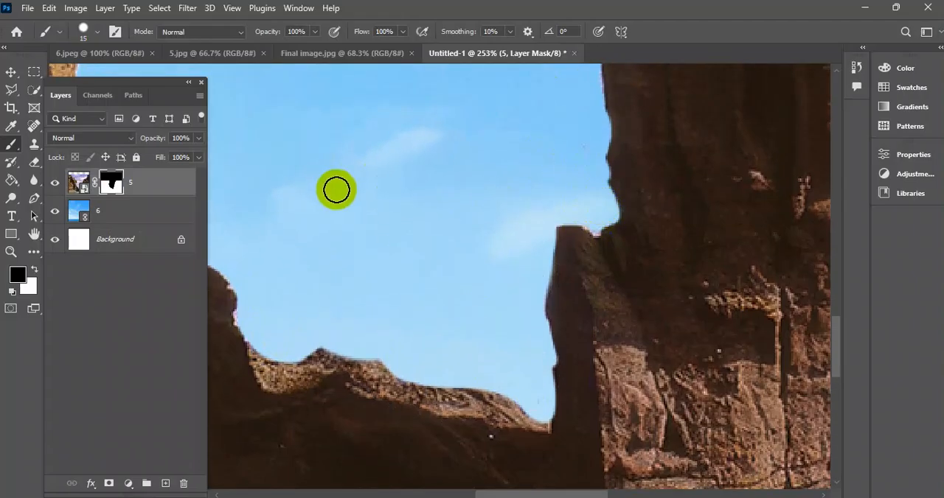
pyautogui.scroll(-4, 405, 196)
pyautogui.scroll(-1, 390, 221)
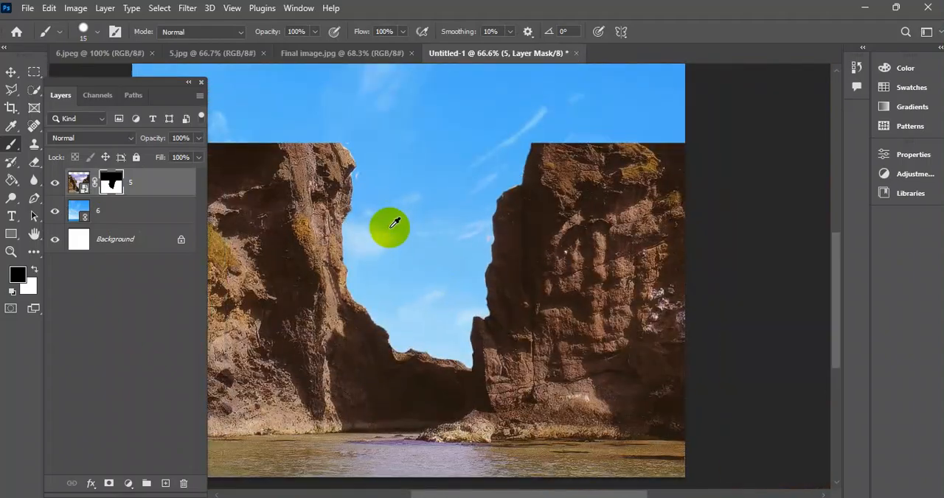
pyautogui.scroll(3, 364, 179)
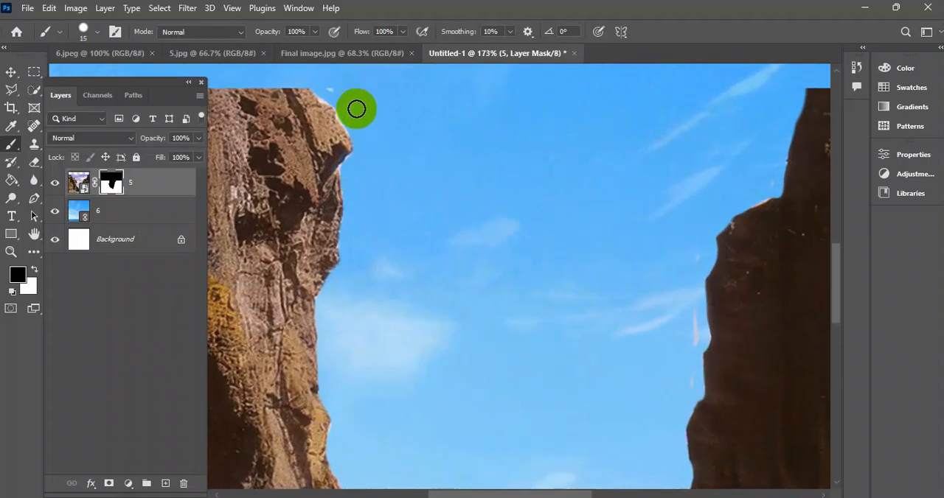
pyautogui.scroll(-2, 362, 103)
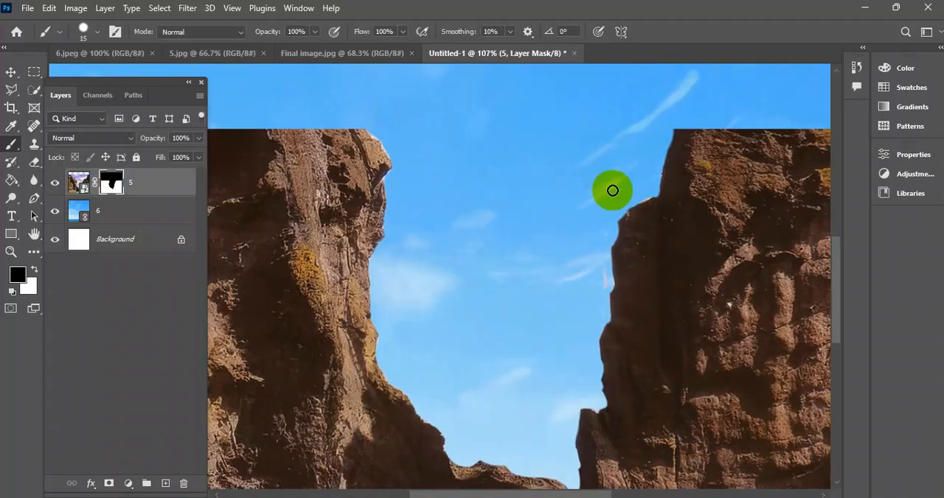
pyautogui.scroll(-2, 543, 184)
pyautogui.click(11, 76)
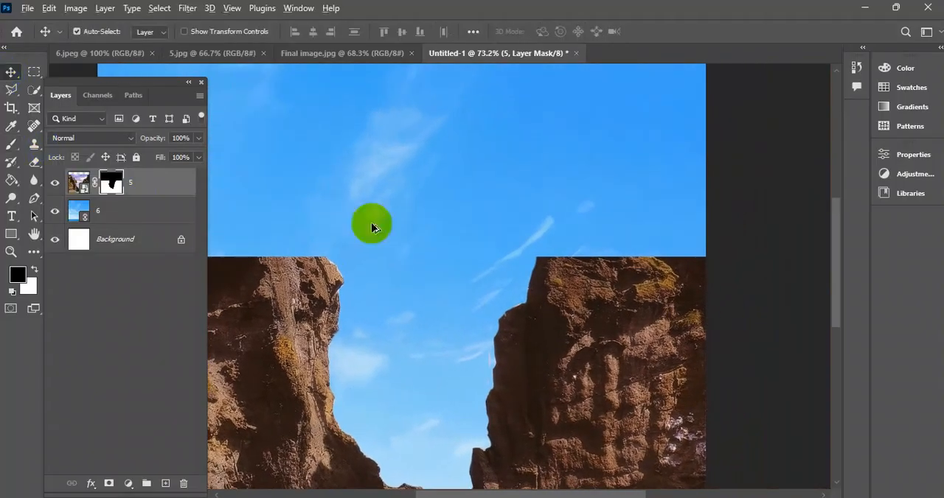
pyautogui.scroll(-3, 371, 222)
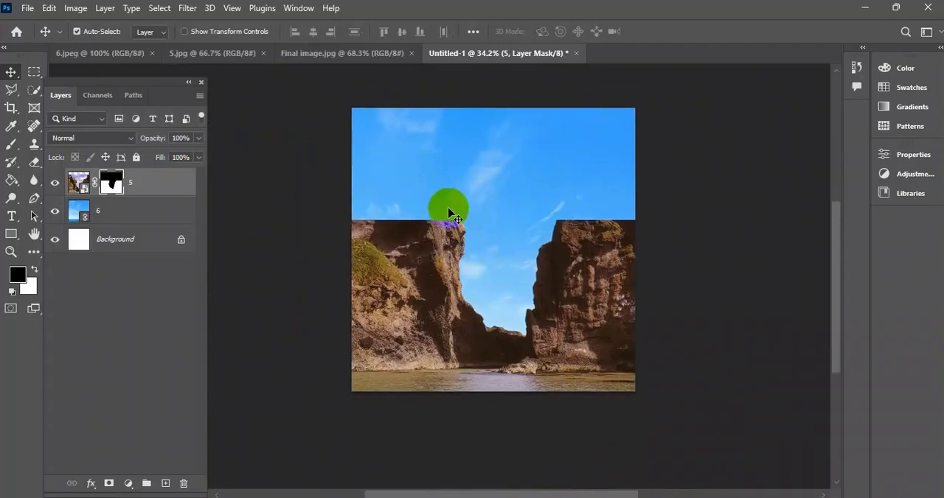
# Open image 3, the elephant on a wheel, from the 12-5-25 Image folder as its own document.
pyautogui.click(27, 8)
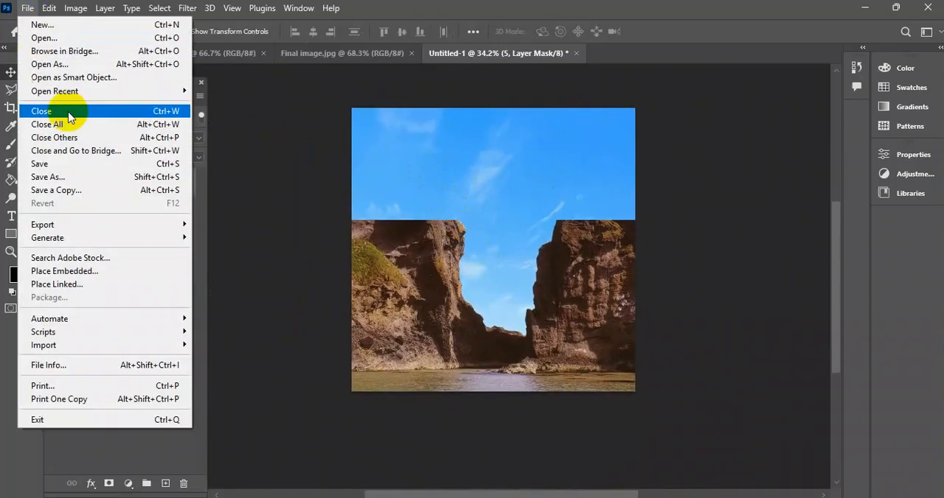
pyautogui.click(65, 40)
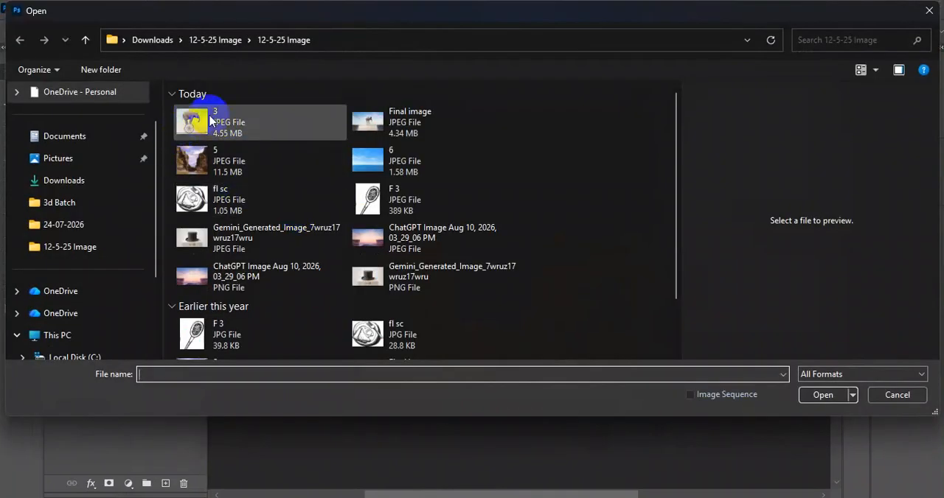
pyautogui.click(210, 120)
pyautogui.click(821, 395)
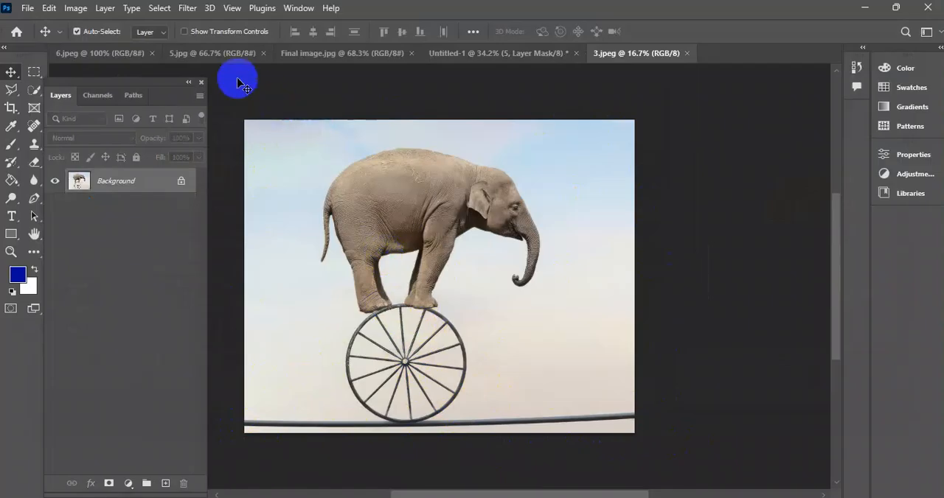
# Select the elephant with Select Subject and check the selection around its feet and the wheel rim.
pyautogui.click(160, 9)
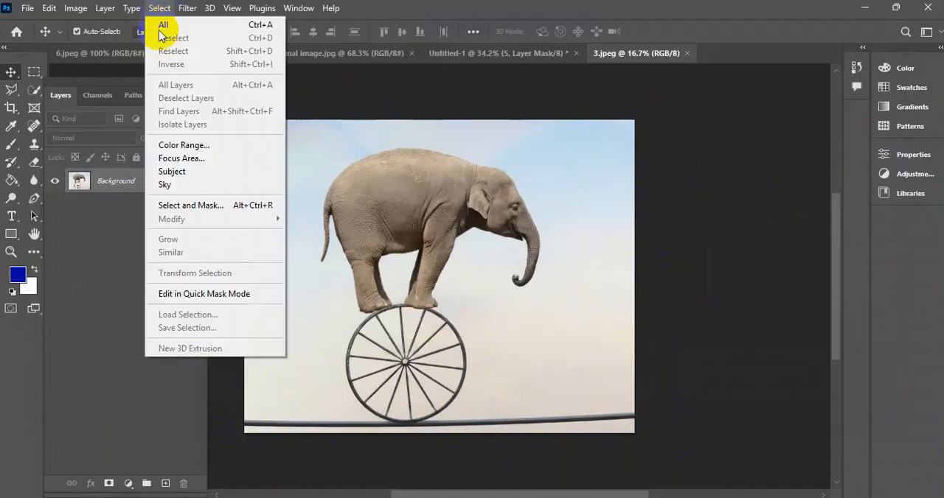
pyautogui.click(184, 173)
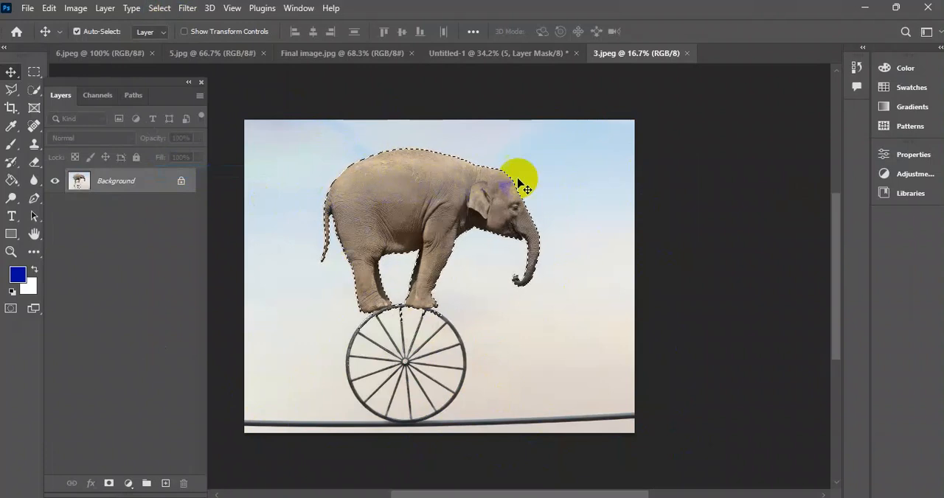
pyautogui.click(462, 217)
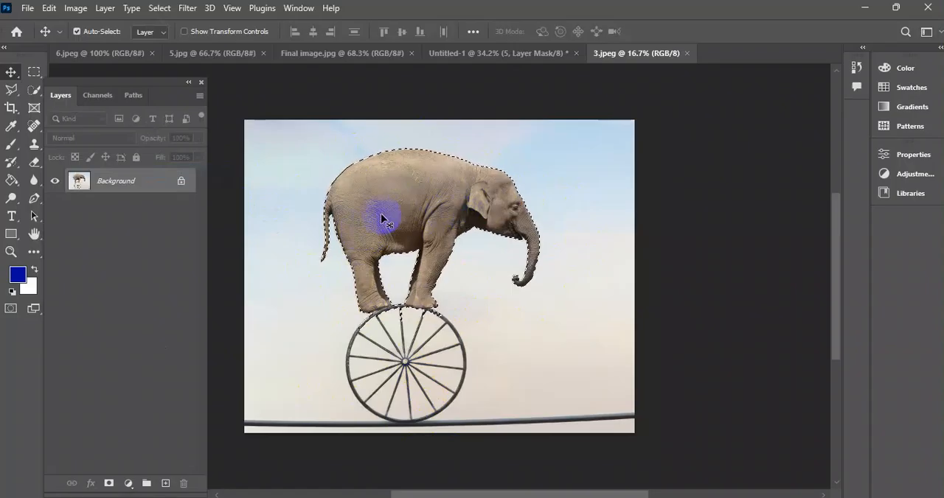
pyautogui.scroll(5, 401, 296)
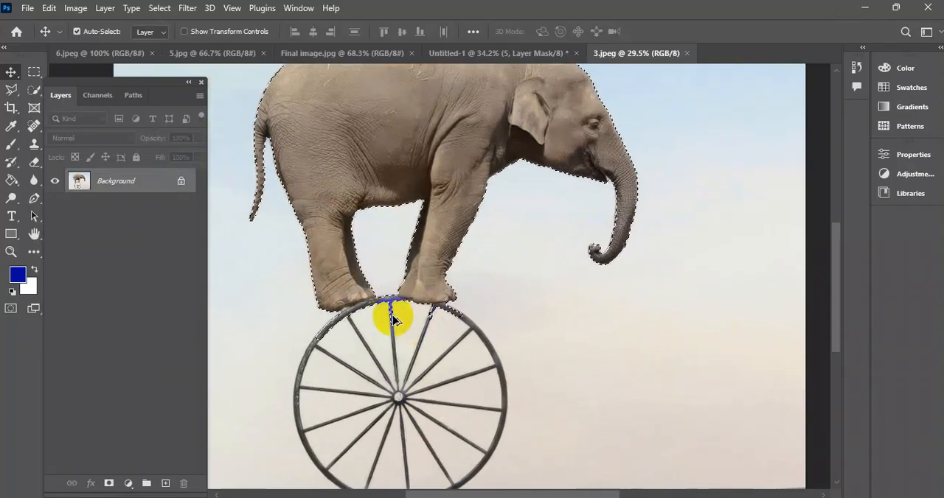
pyautogui.scroll(-3, 384, 309)
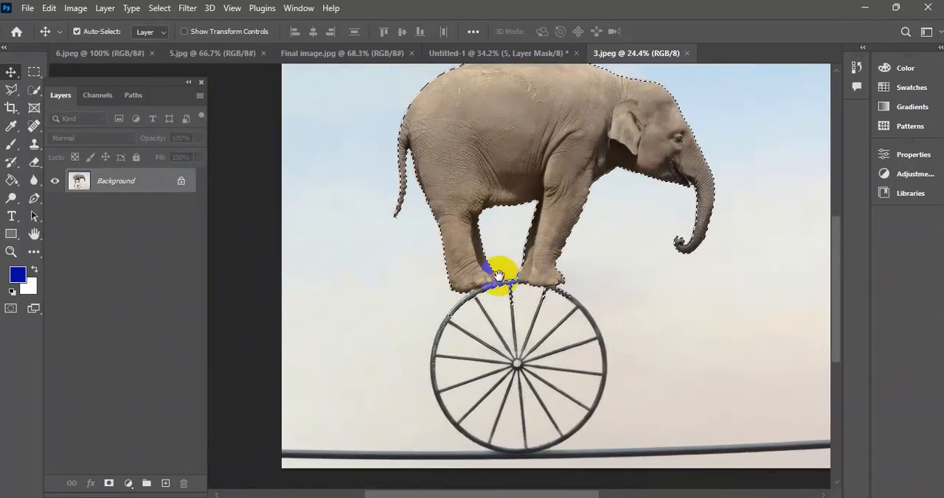
pyautogui.scroll(2, 508, 265)
pyautogui.scroll(-2, 508, 270)
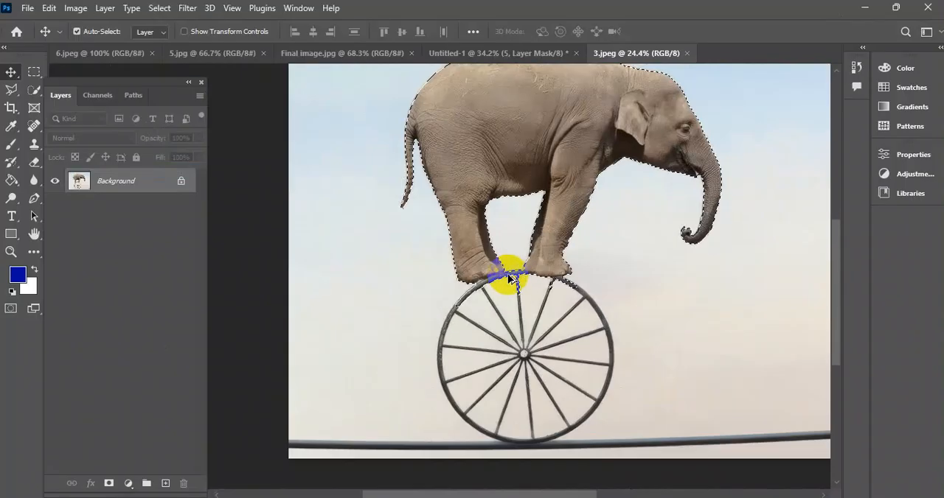
pyautogui.scroll(2, 516, 266)
pyautogui.scroll(-2, 469, 260)
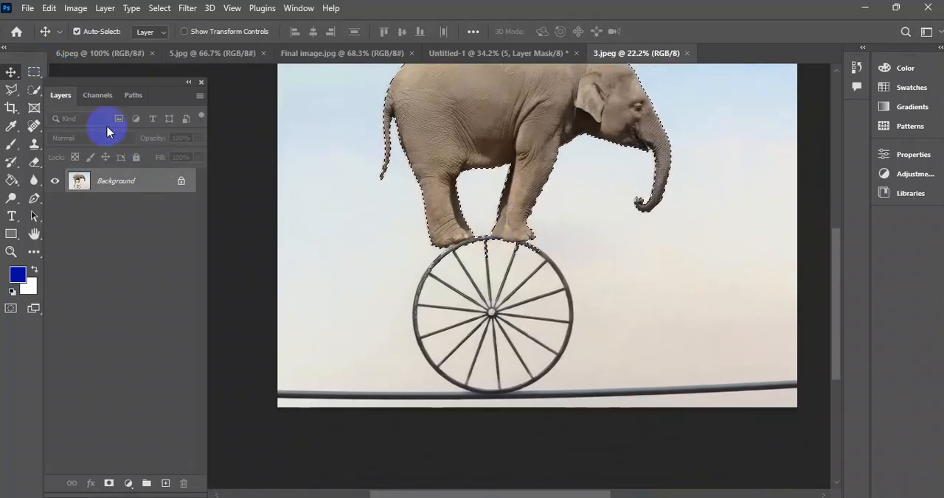
# Try to add the wheel's left rim and the rope to the selection with an 80 px Quick Selection brush.
pyautogui.click(34, 90)
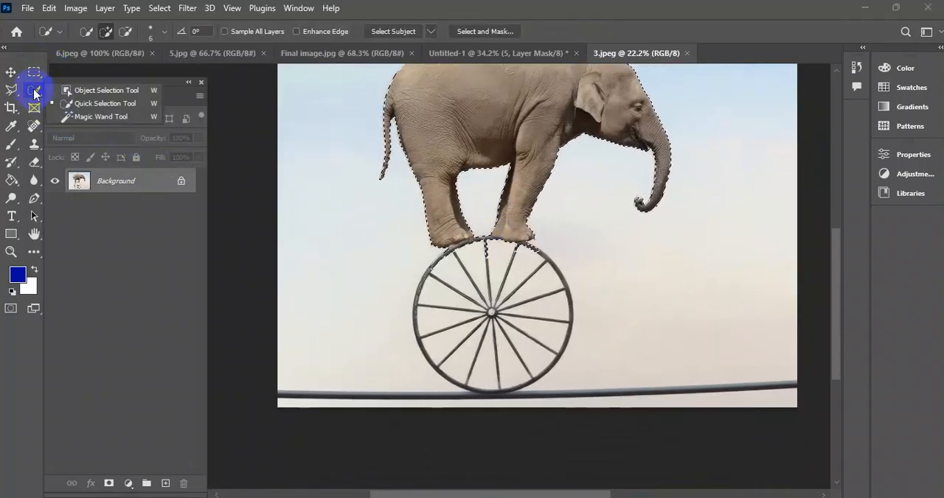
pyautogui.click(82, 106)
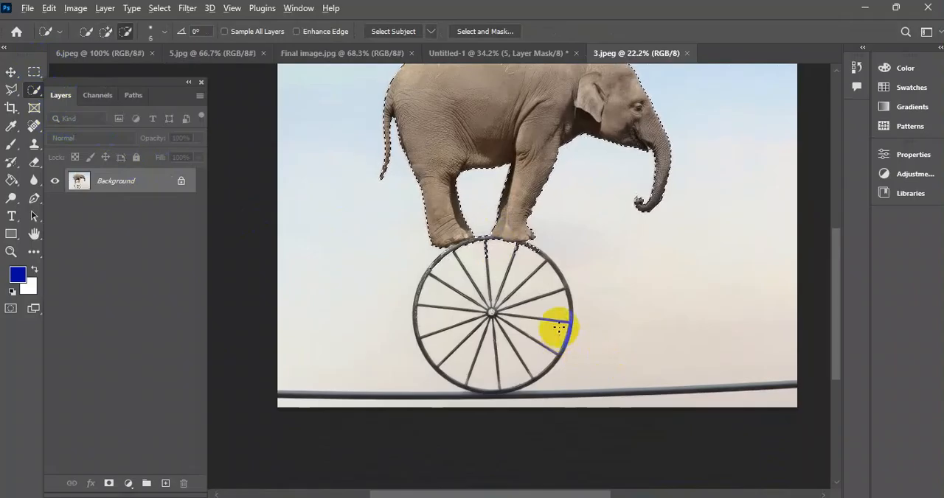
pyautogui.scroll(2, 498, 295)
pyautogui.moveTo(494, 269); pyautogui.dragTo(539, 301)
pyautogui.scroll(2, 477, 220)
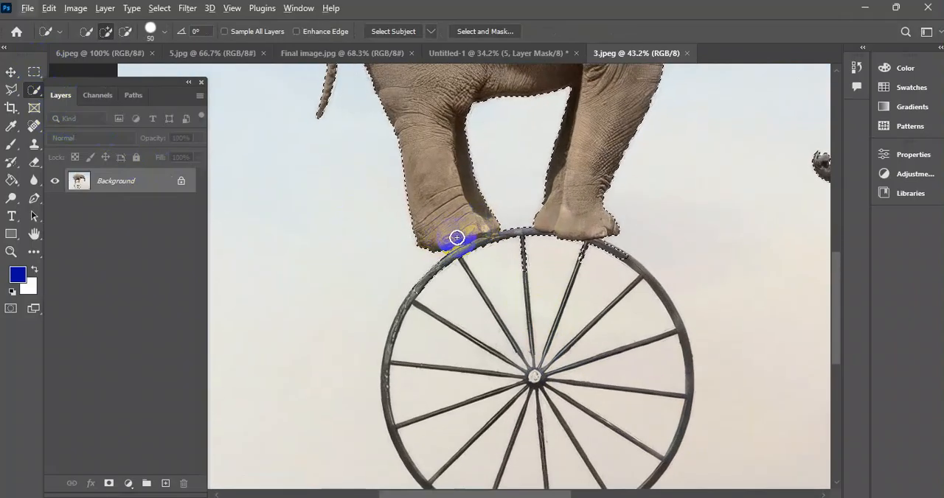
pyautogui.press(']')
pyautogui.click(412, 267)
pyautogui.moveTo(406, 306)
pyautogui.mouseDown()
pyautogui.moveTo(401, 383)
pyautogui.moveTo(512, 162)
pyautogui.moveTo(523, 115)
pyautogui.moveTo(518, 202)
pyautogui.mouseUp()
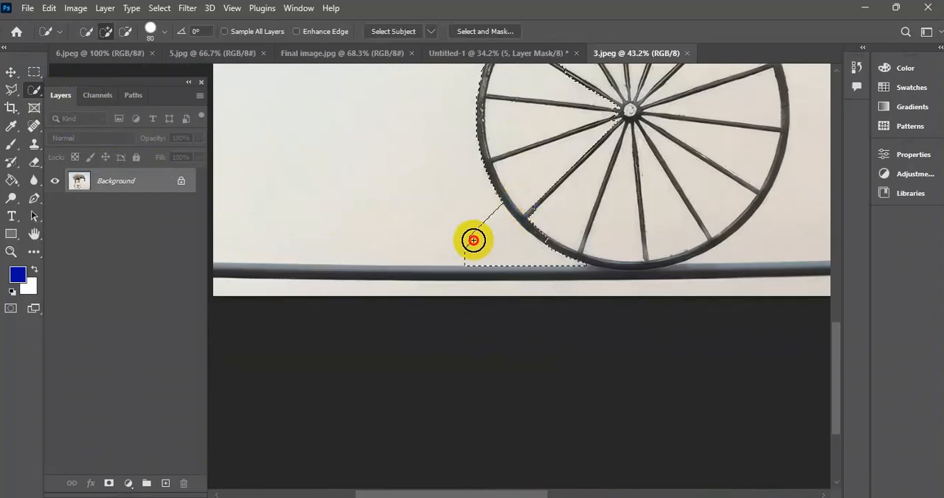
pyautogui.moveTo(432, 251)
pyautogui.mouseDown()
pyautogui.moveTo(297, 275)
pyautogui.moveTo(265, 254)
pyautogui.mouseUp()
pyautogui.moveTo(213, 195)
pyautogui.mouseDown()
pyautogui.moveTo(446, 221)
pyautogui.moveTo(318, 223)
pyautogui.moveTo(321, 243)
pyautogui.moveTo(386, 249)
pyautogui.mouseUp()
pyautogui.moveTo(389, 294)
pyautogui.mouseDown()
pyautogui.moveTo(233, 306)
pyautogui.moveTo(341, 293)
pyautogui.moveTo(381, 269)
pyautogui.mouseUp()
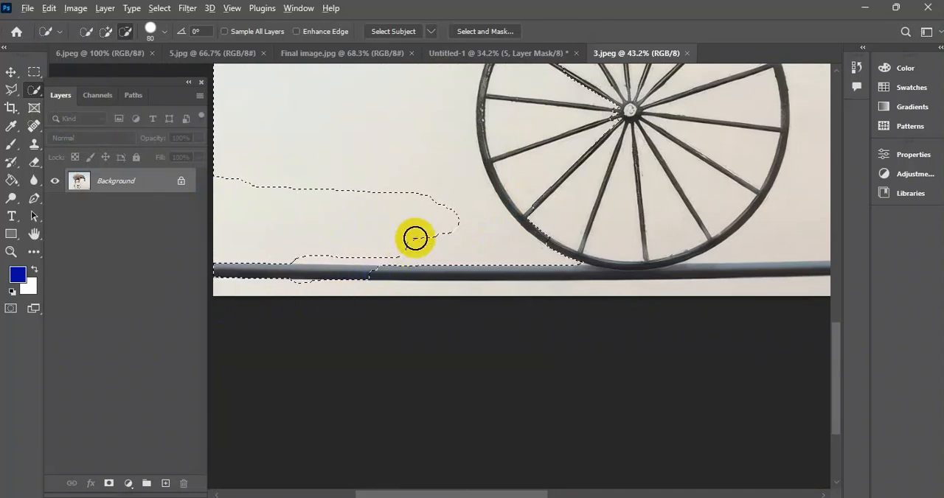
# Try to subtract the spilled background left of the elephant and wheel, and clear the whole selection.
pyautogui.scroll(-2, 416, 238)
pyautogui.moveTo(437, 188); pyautogui.dragTo(422, 326)
pyautogui.scroll(-2, 383, 199)
pyautogui.moveTo(394, 143); pyautogui.dragTo(407, 347)
pyautogui.moveTo(384, 227); pyautogui.dragTo(365, 177)
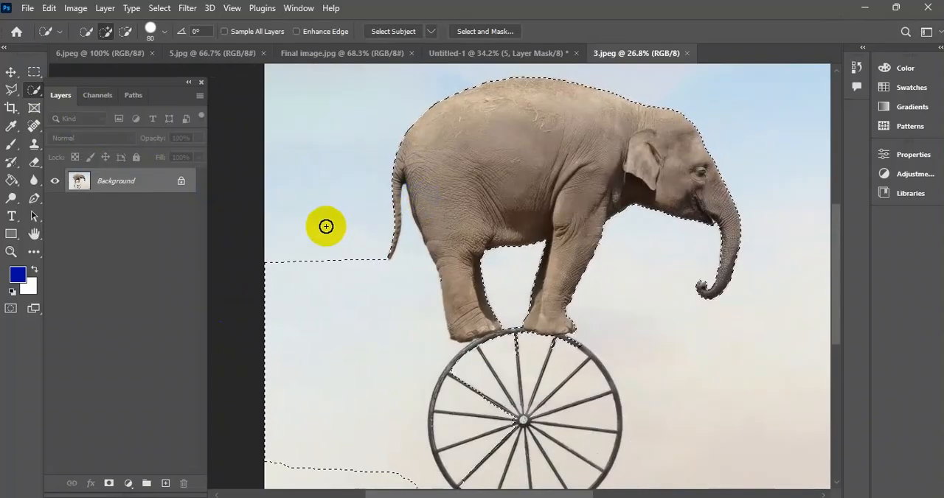
pyautogui.scroll(-1, 392, 254)
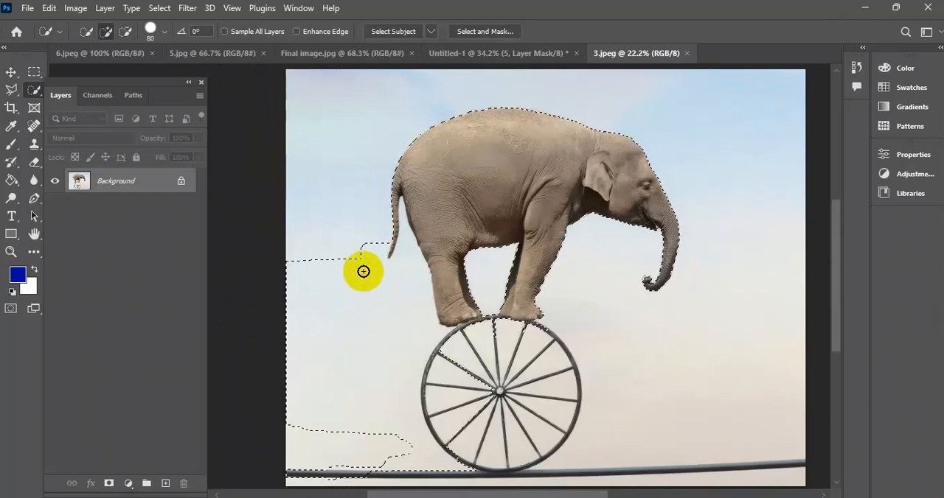
pyautogui.moveTo(356, 246)
pyautogui.mouseDown()
pyautogui.moveTo(390, 329)
pyautogui.moveTo(366, 254)
pyautogui.moveTo(372, 236)
pyautogui.moveTo(368, 272)
pyautogui.mouseUp()
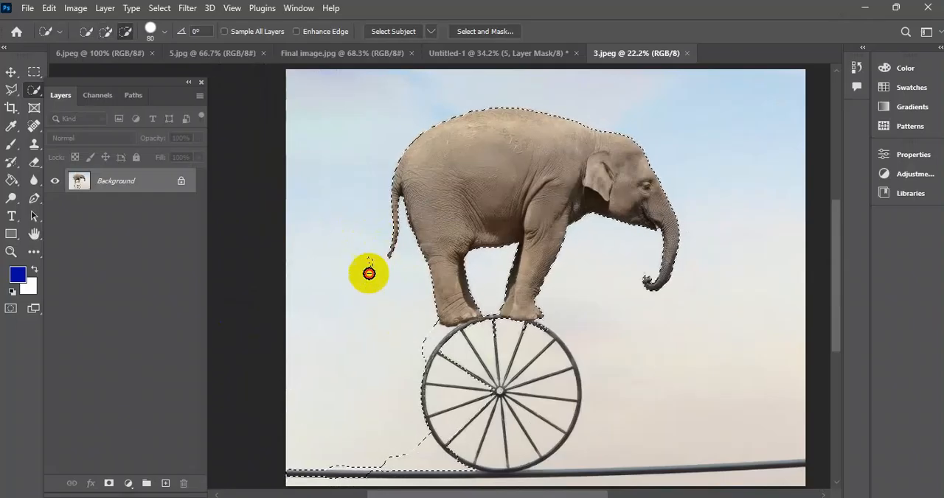
pyautogui.hotkey('ctrl', 'd')
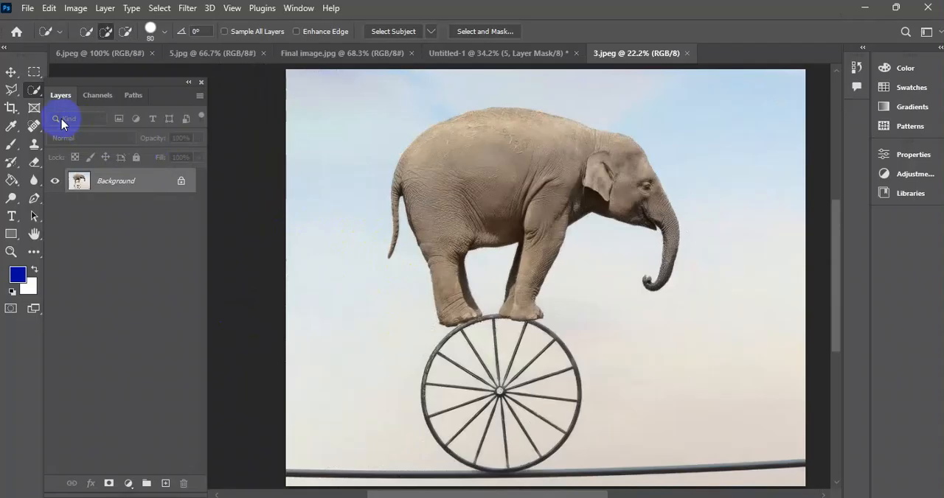
# Try the Object Selection tool's object finder on the elephant and the wheel.
pyautogui.click(34, 91)
pyautogui.click(106, 88)
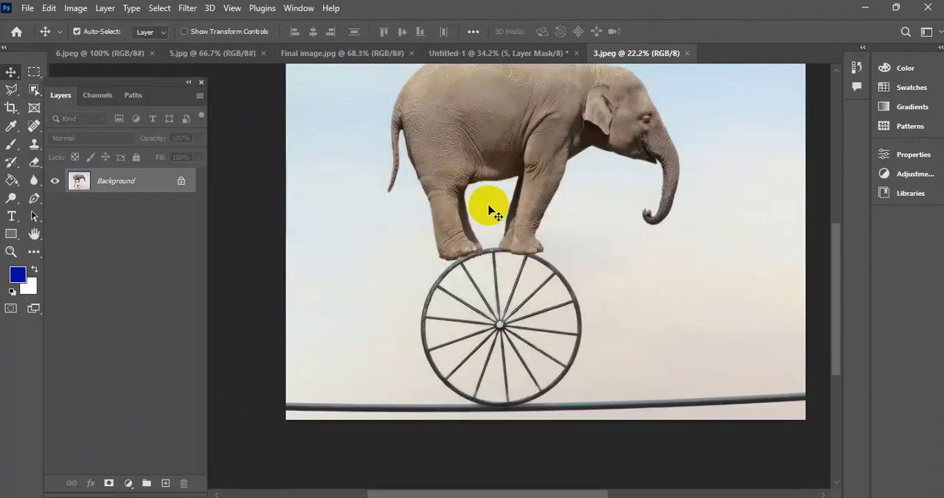
pyautogui.moveTo(496, 203); pyautogui.dragTo(478, 220)
pyautogui.scroll(3, 451, 284)
pyautogui.scroll(-2, 461, 317)
pyautogui.moveTo(466, 337); pyautogui.dragTo(480, 263)
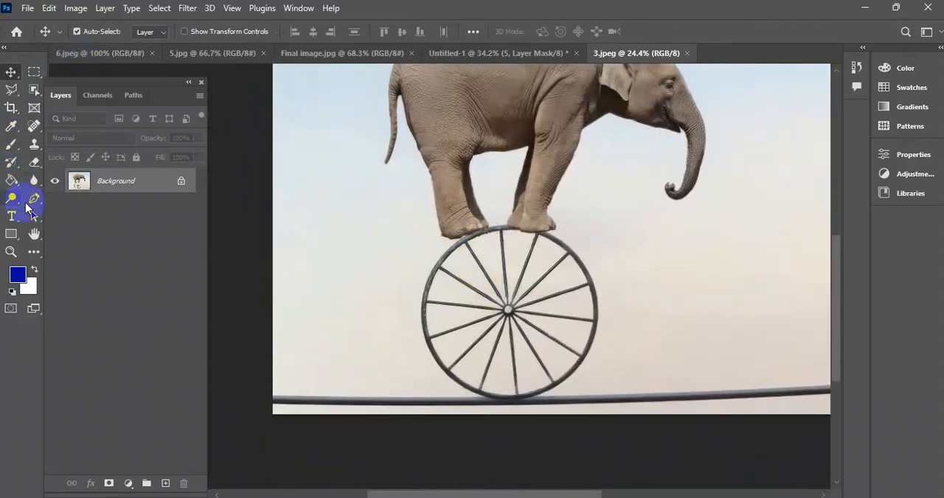
# Start a Pen tool path in Path mode where the wheel's lower right rim meets the rope.
pyautogui.moveTo(33, 204); pyautogui.dragTo(77, 195)
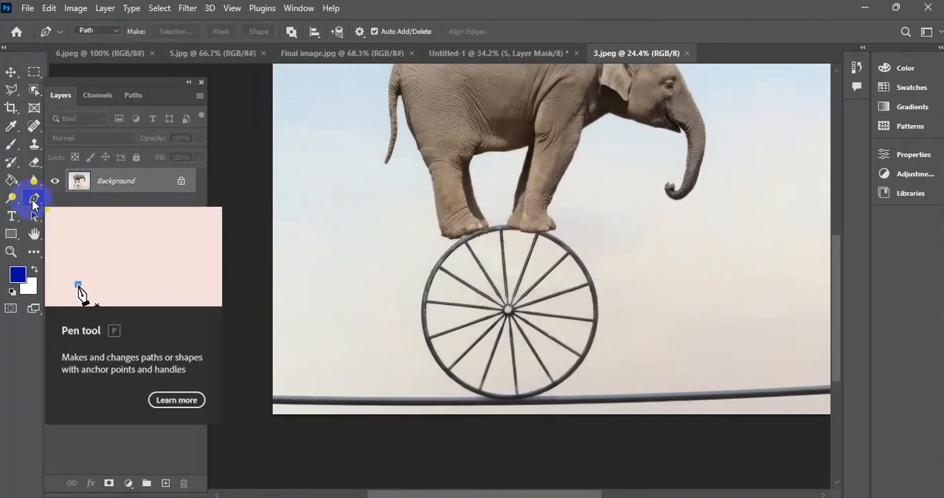
pyautogui.click(100, 32)
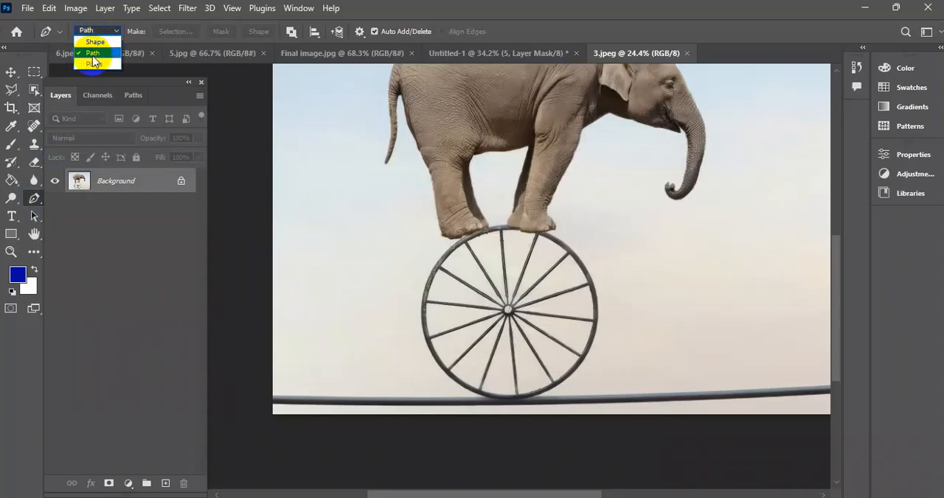
pyautogui.click(93, 62)
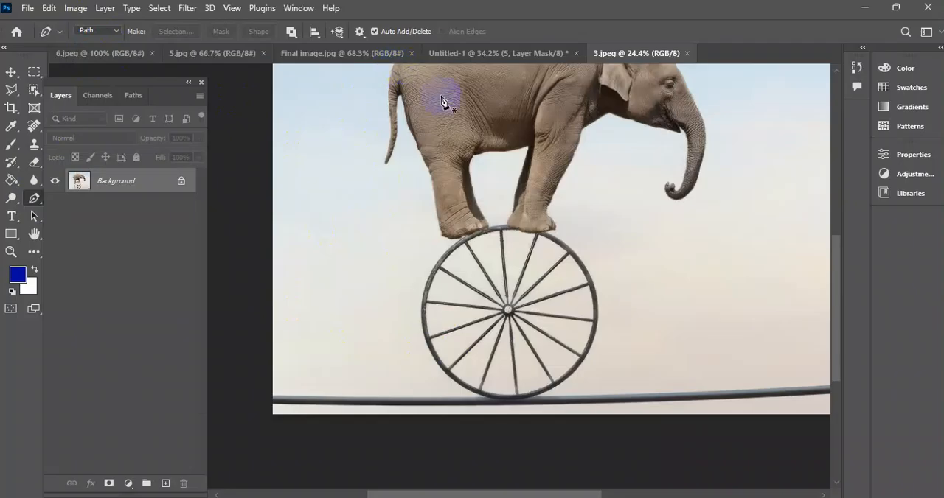
pyautogui.scroll(1, 441, 223)
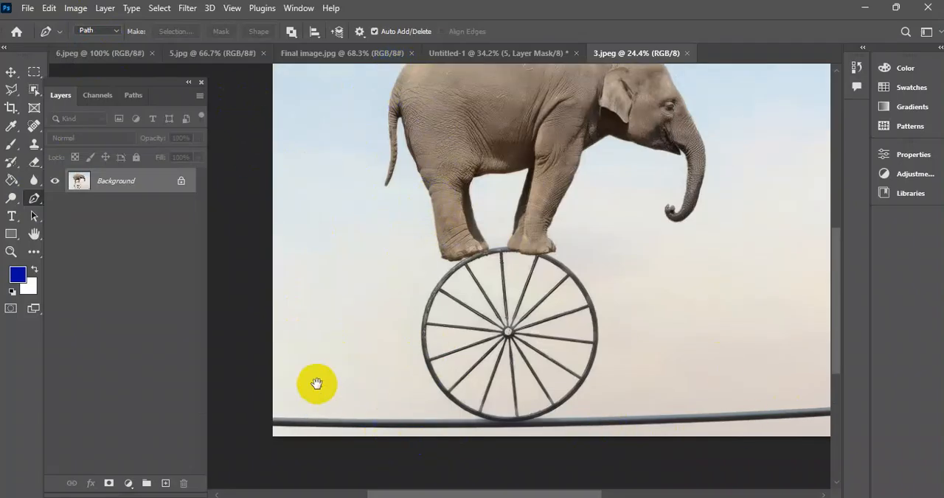
pyautogui.moveTo(316, 383); pyautogui.dragTo(343, 344)
pyautogui.moveTo(601, 160); pyautogui.dragTo(514, 235)
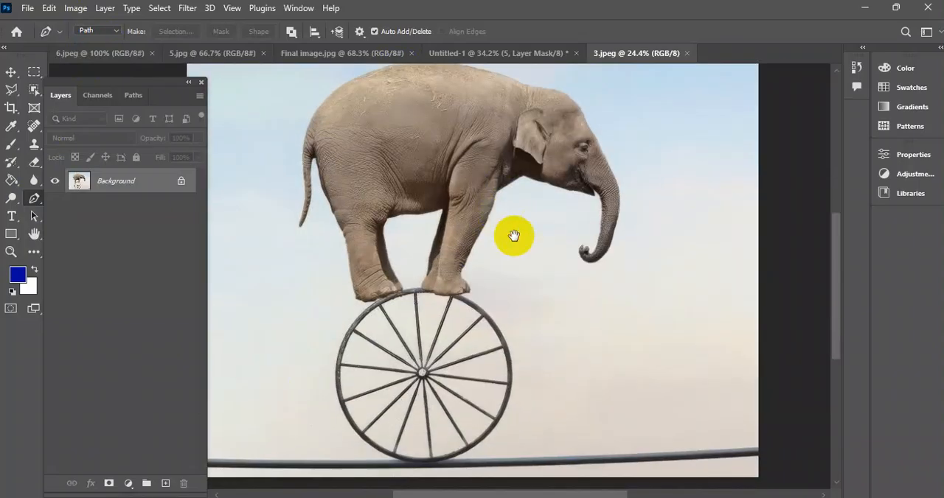
pyautogui.scroll(3, 491, 453)
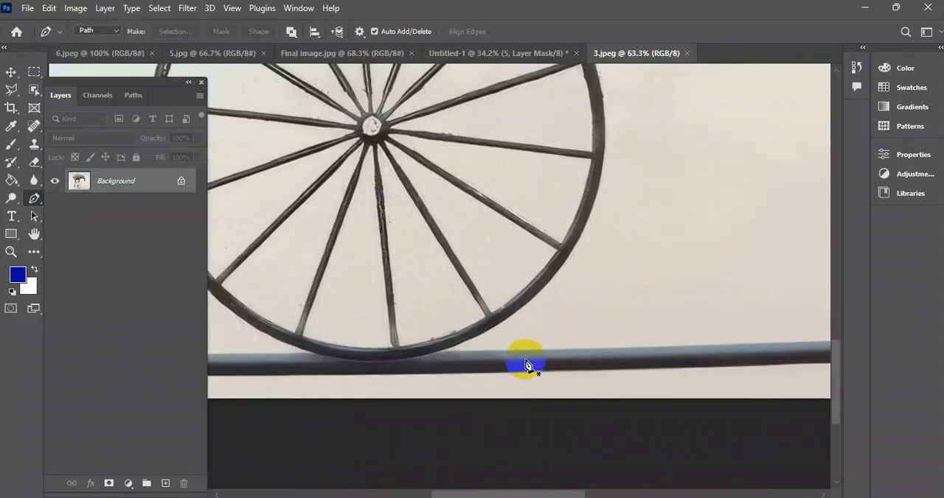
pyautogui.scroll(1, 435, 353)
pyautogui.scroll(2, 428, 361)
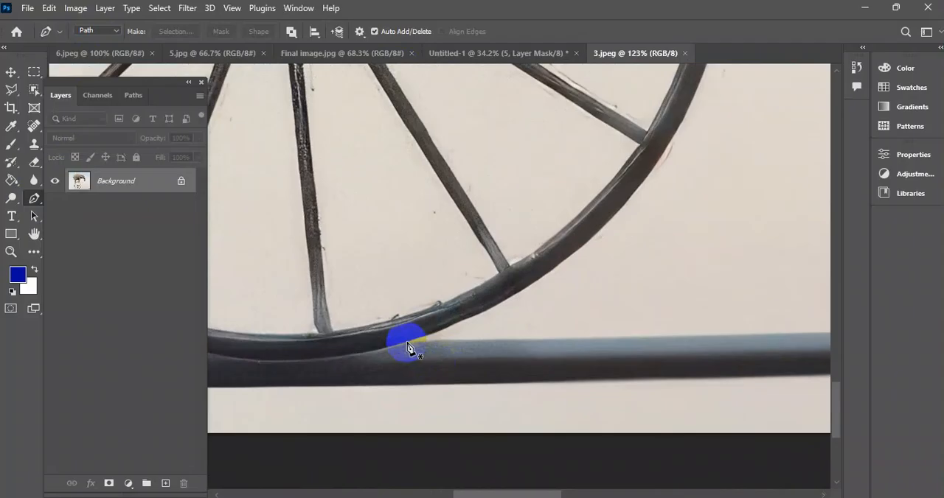
pyautogui.scroll(1, 410, 349)
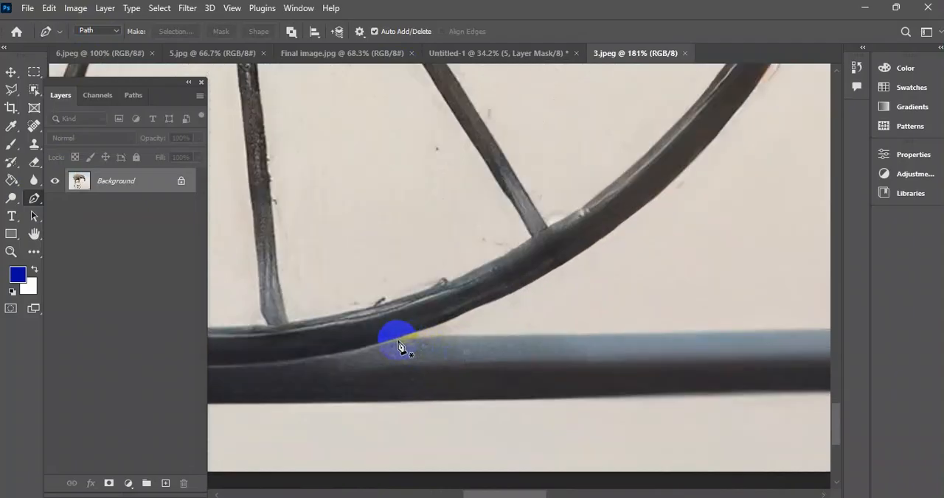
pyautogui.click(399, 345)
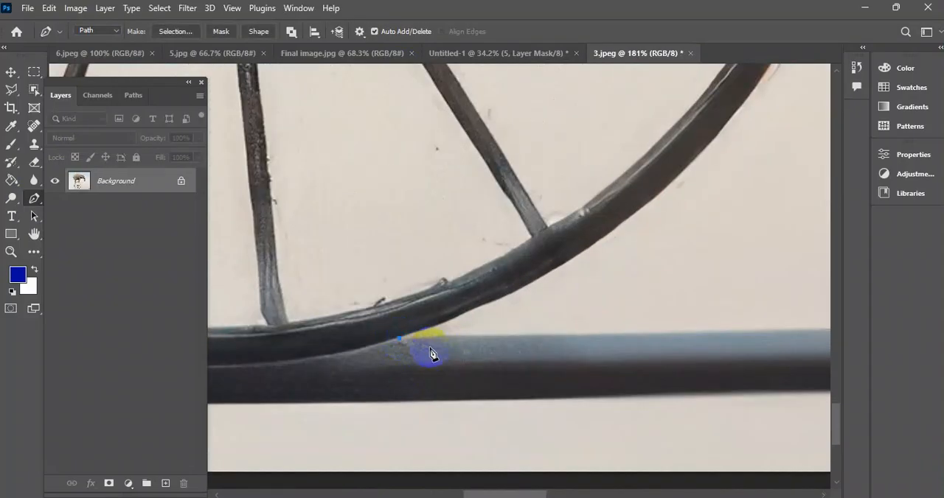
# Extend the path along the rope's upper edge from the wheel to just beyond the image's right edge.
pyautogui.scroll(-4, 394, 349)
pyautogui.moveTo(575, 330); pyautogui.dragTo(228, 307)
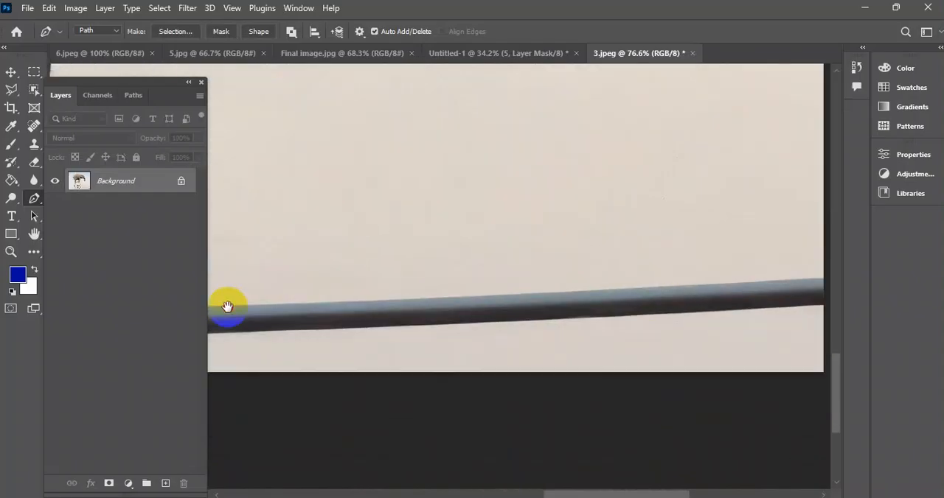
pyautogui.moveTo(642, 263); pyautogui.dragTo(243, 308)
pyautogui.moveTo(433, 315); pyautogui.dragTo(509, 316)
pyautogui.moveTo(242, 294); pyautogui.dragTo(450, 295)
pyautogui.moveTo(658, 267); pyautogui.dragTo(656, 275)
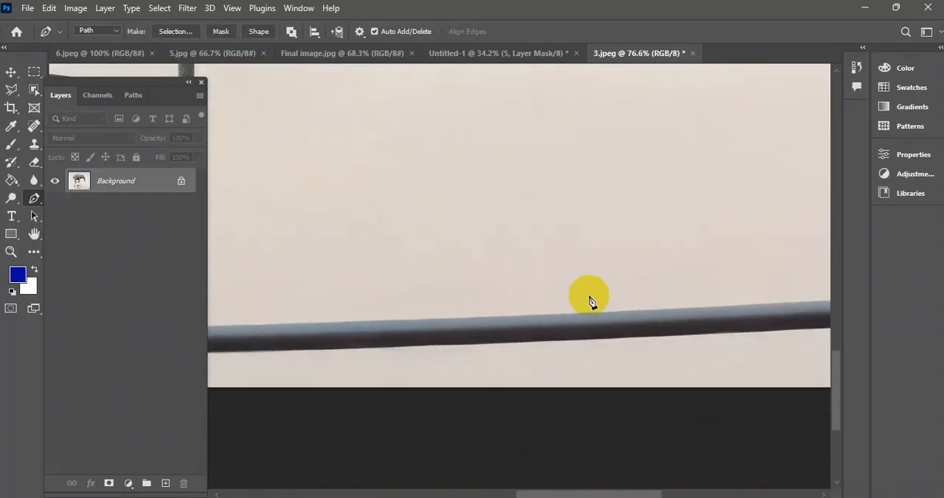
pyautogui.click(591, 312)
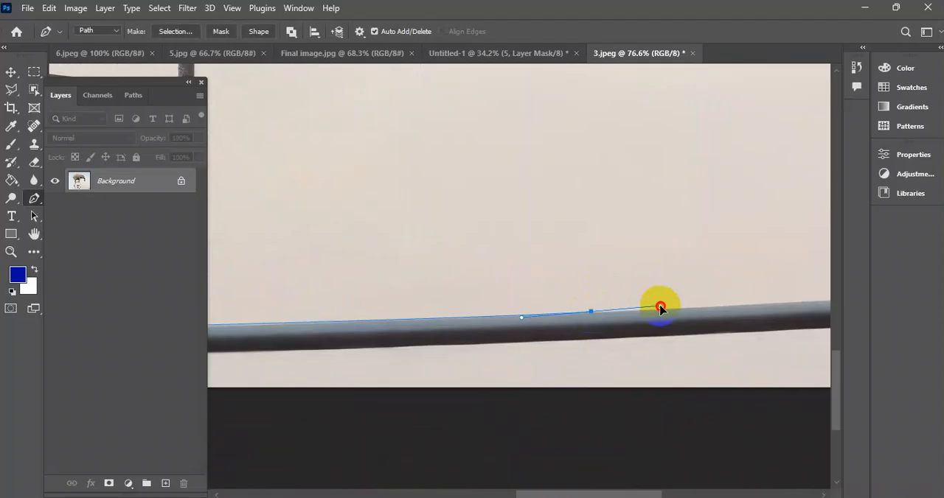
pyautogui.moveTo(660, 308); pyautogui.dragTo(409, 320)
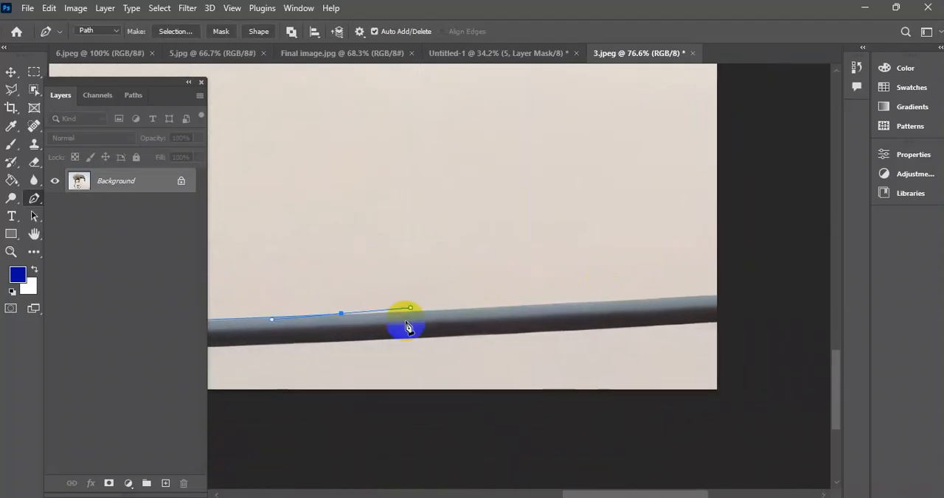
pyautogui.click(341, 314)
pyautogui.moveTo(731, 295); pyautogui.dragTo(769, 293)
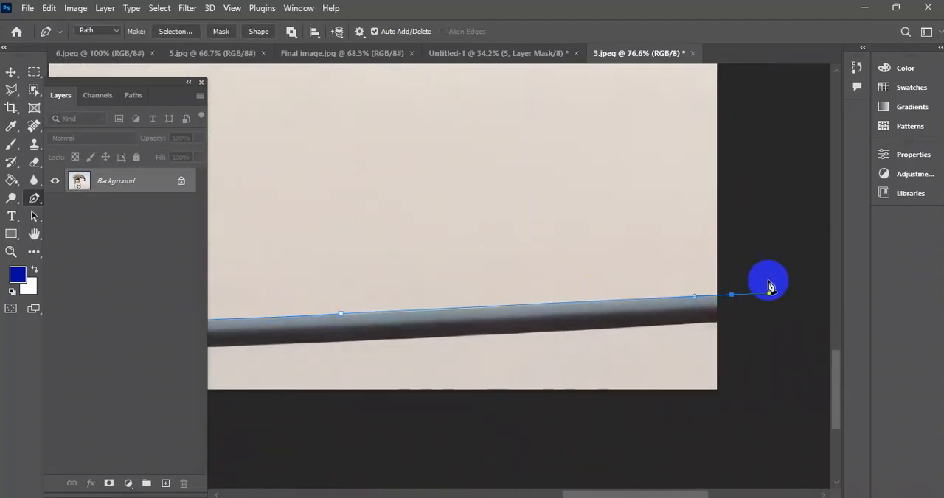
pyautogui.click(731, 295)
# Take the path around the rope's right end and back along its lower edge to below the wheel.
pyautogui.moveTo(730, 340); pyautogui.dragTo(794, 237)
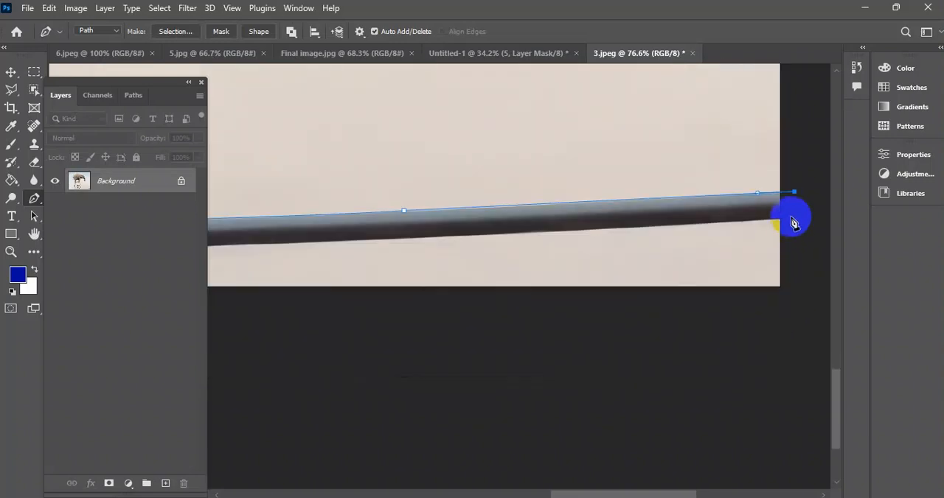
pyautogui.click(805, 222)
pyautogui.click(786, 220)
pyautogui.moveTo(473, 278); pyautogui.dragTo(571, 265)
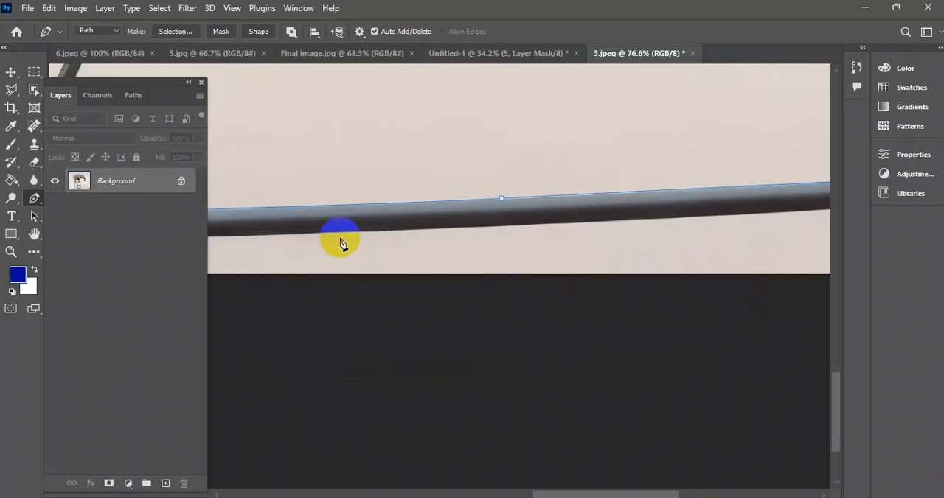
pyautogui.click(333, 234)
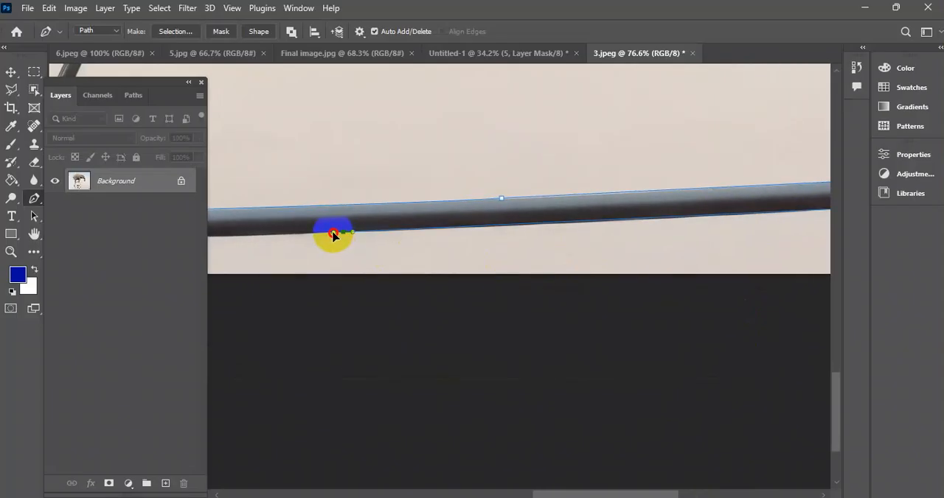
pyautogui.moveTo(280, 231); pyautogui.dragTo(657, 248)
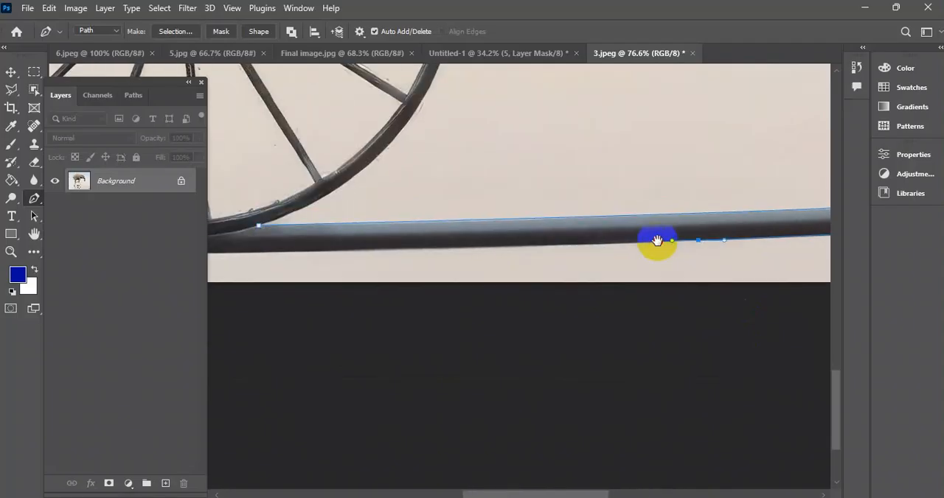
pyautogui.click(317, 248)
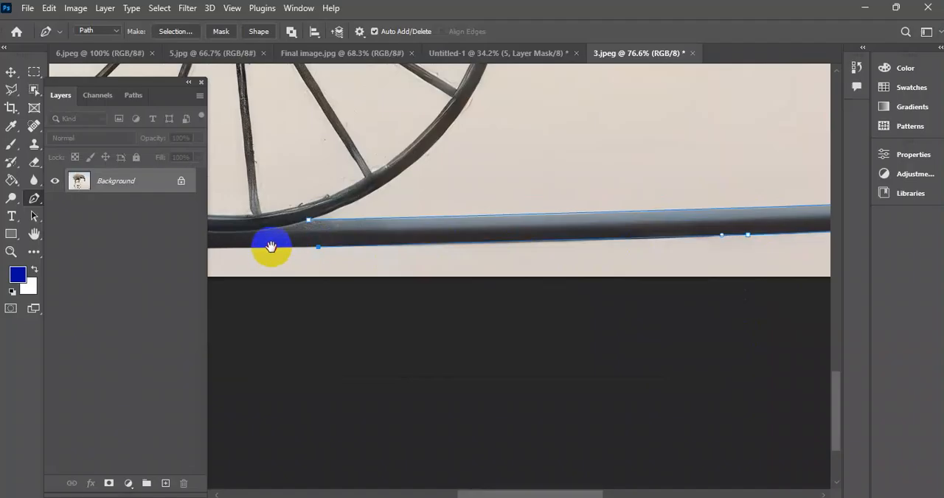
# Continue the path along the rope's lower edge from below the wheel to just beyond the image's left edge.
pyautogui.moveTo(271, 249); pyautogui.dragTo(615, 253)
pyautogui.moveTo(314, 247); pyautogui.dragTo(691, 247)
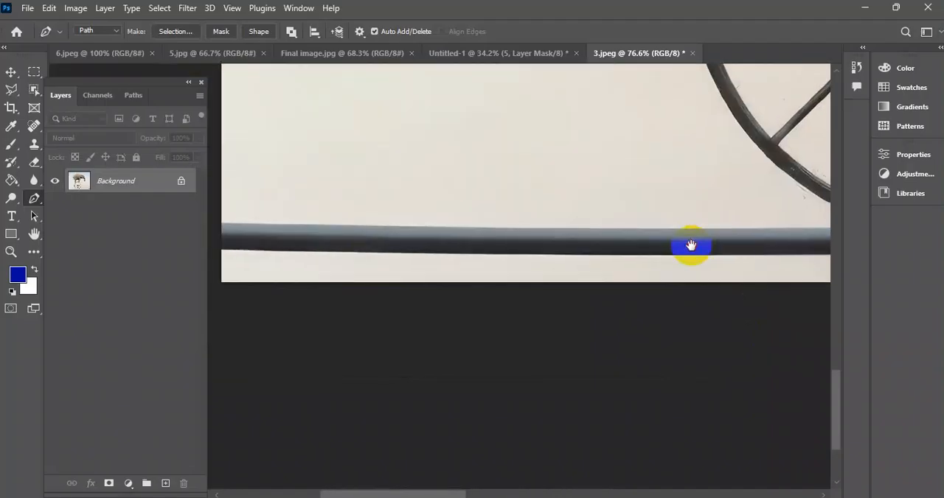
pyautogui.click(335, 255)
pyautogui.moveTo(335, 255); pyautogui.dragTo(233, 247)
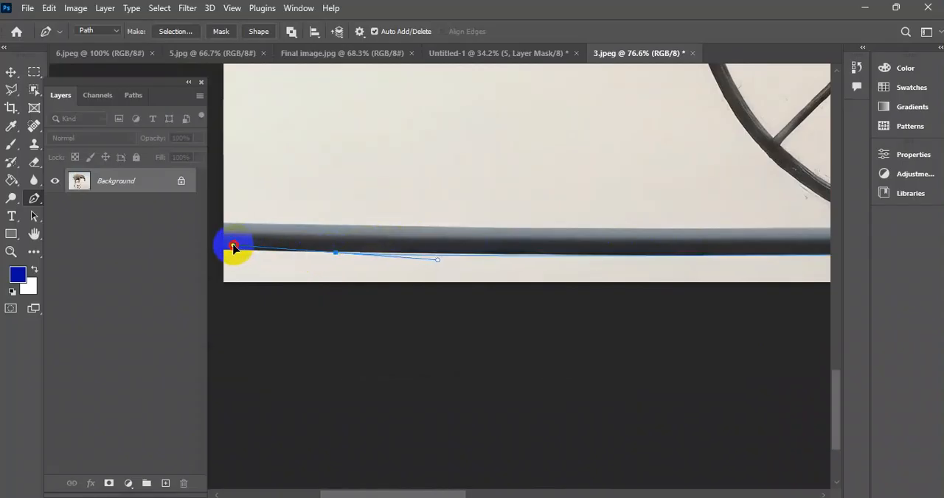
pyautogui.hotkey('ctrl', 'z')
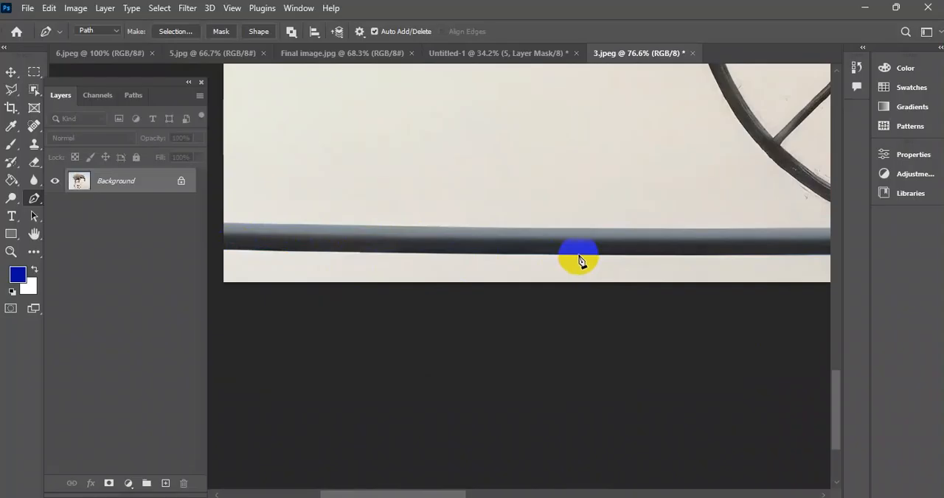
pyautogui.moveTo(265, 252); pyautogui.dragTo(220, 255)
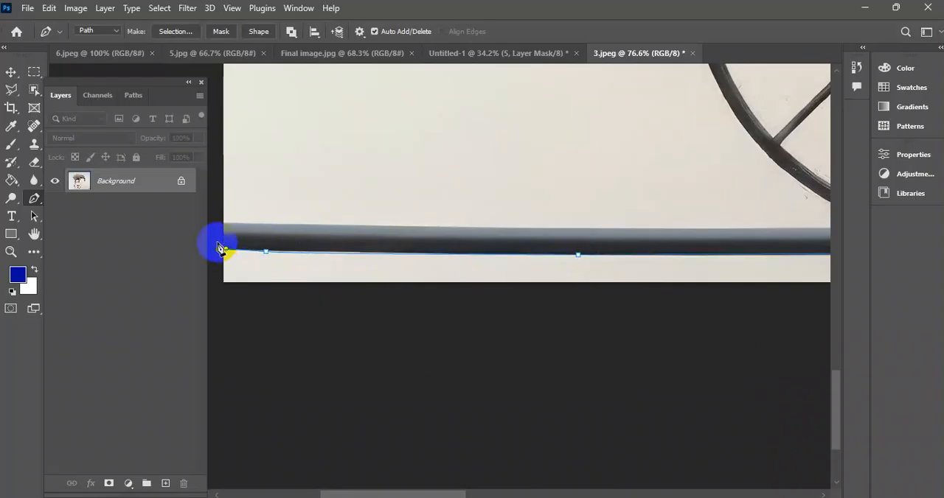
pyautogui.click(218, 250)
# Take the path around the rope's left end and along its upper edge toward the wheel.
pyautogui.click(220, 226)
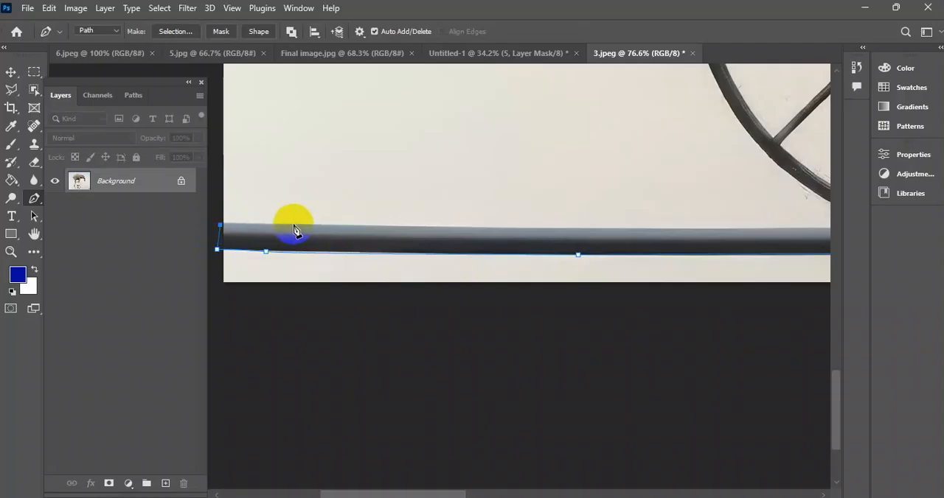
pyautogui.click(343, 227)
pyautogui.moveTo(505, 217); pyautogui.dragTo(215, 232)
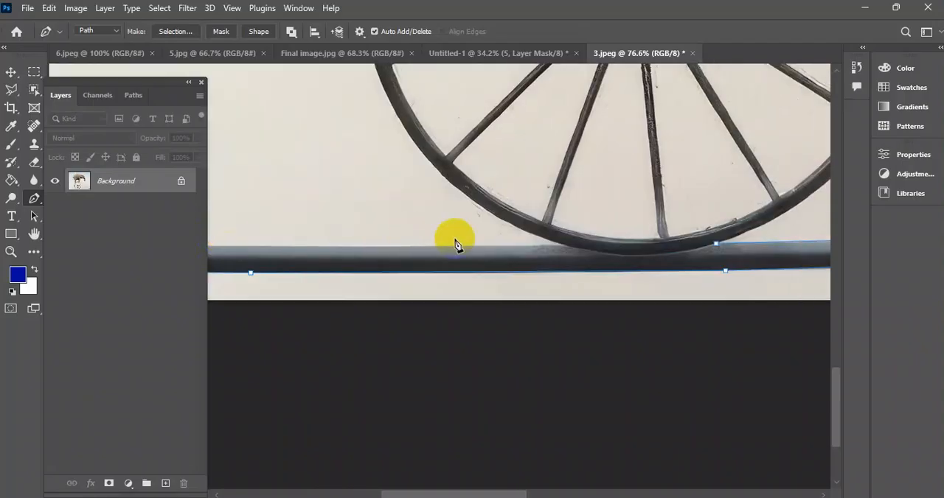
pyautogui.moveTo(453, 247); pyautogui.dragTo(477, 247)
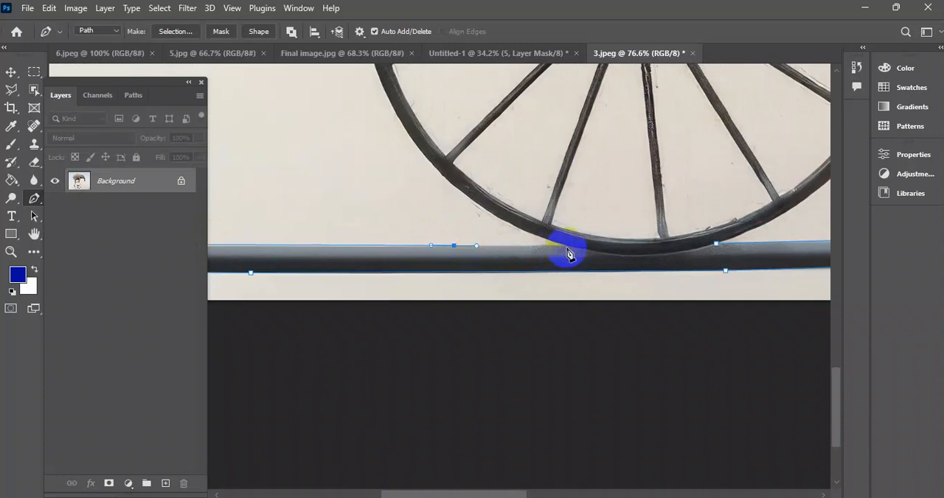
# Curve the path up the wheel's outer left rim to the elephant's hind foot, ending in a corner anchor.
pyautogui.moveTo(449, 204); pyautogui.dragTo(533, 296)
pyautogui.moveTo(447, 144); pyautogui.dragTo(348, 70)
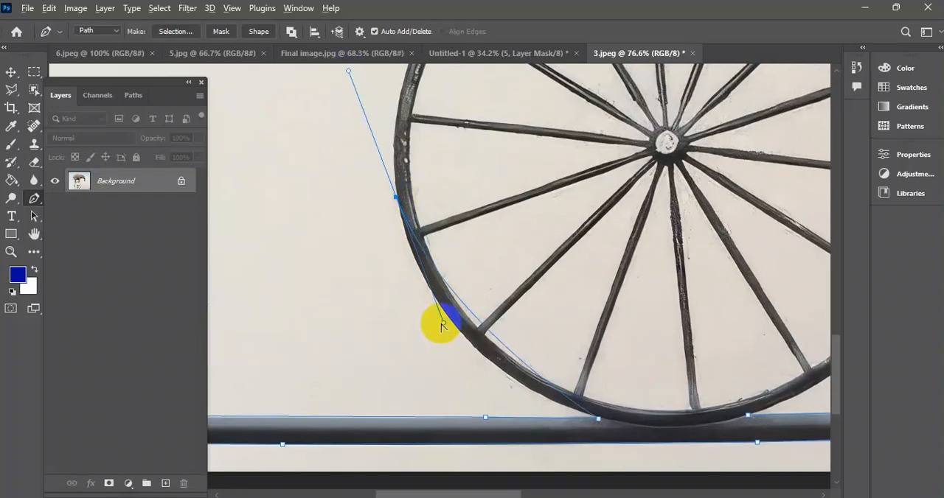
pyautogui.moveTo(443, 323); pyautogui.dragTo(424, 371)
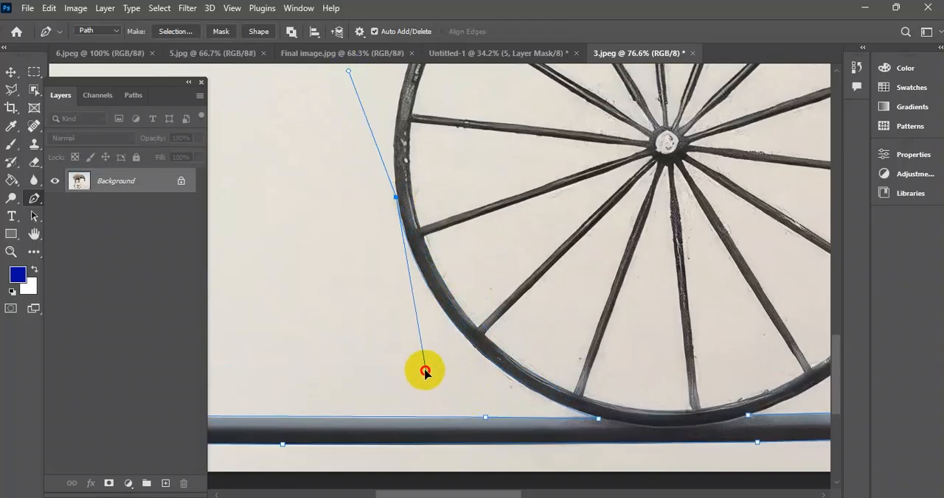
pyautogui.moveTo(462, 187); pyautogui.dragTo(396, 390)
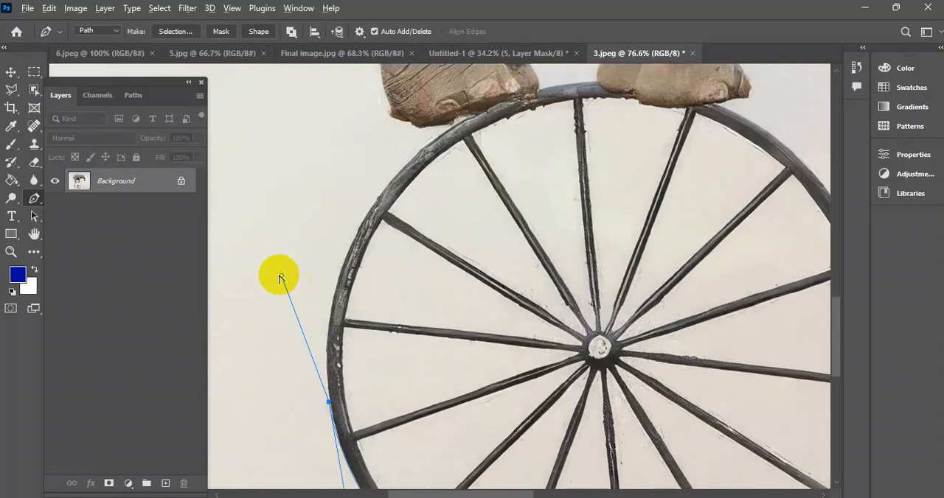
pyautogui.click(322, 321)
pyautogui.scroll(3, 346, 310)
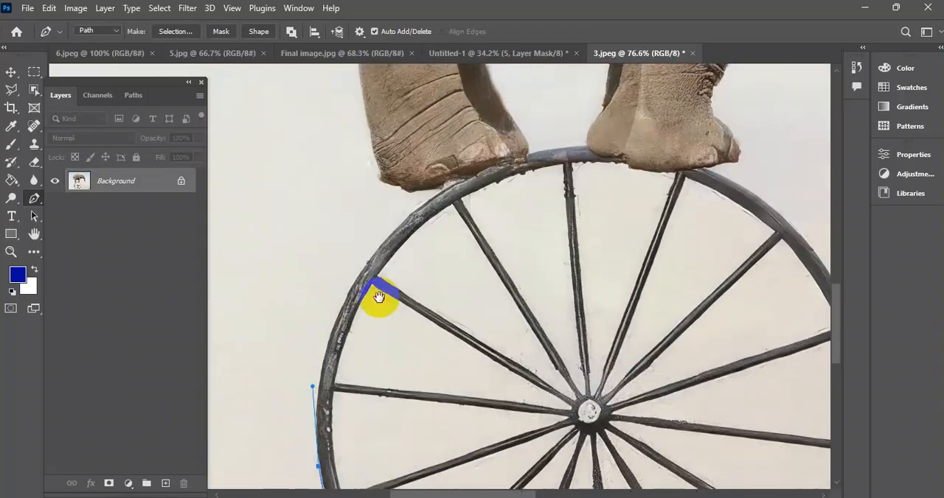
pyautogui.moveTo(443, 197); pyautogui.dragTo(568, 107)
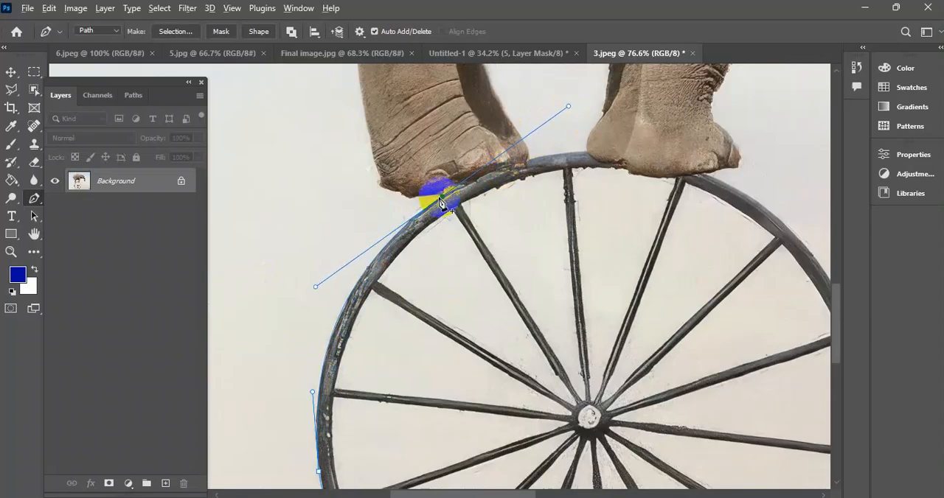
pyautogui.keyDown('alt'); pyautogui.click(442, 198); pyautogui.keyUp('alt')
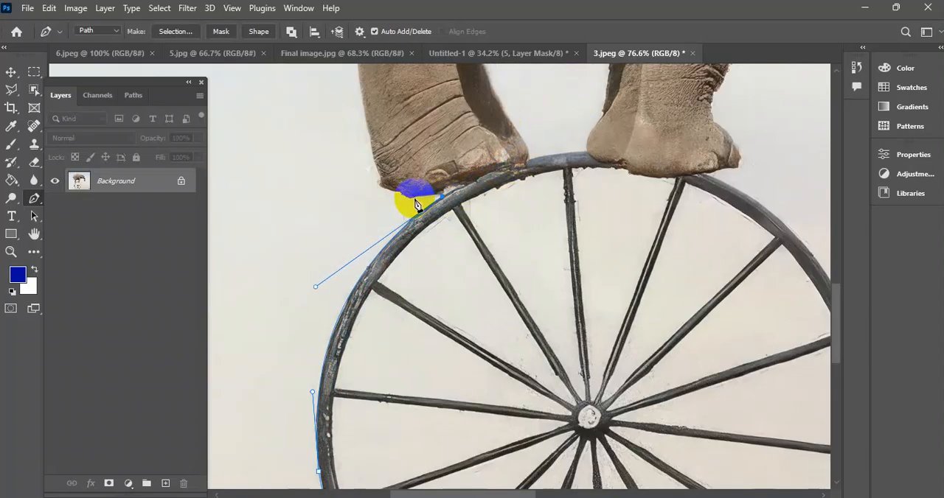
# Trace the path around the elephant's hind foot and up the back of its hind leg toward the tail.
pyautogui.moveTo(410, 199); pyautogui.dragTo(376, 164)
pyautogui.moveTo(394, 98); pyautogui.dragTo(456, 300)
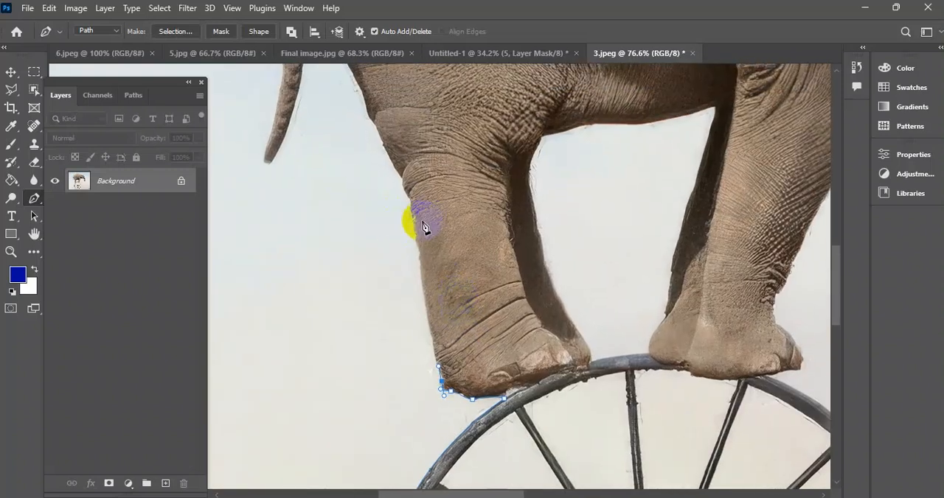
pyautogui.moveTo(413, 226); pyautogui.dragTo(455, 264)
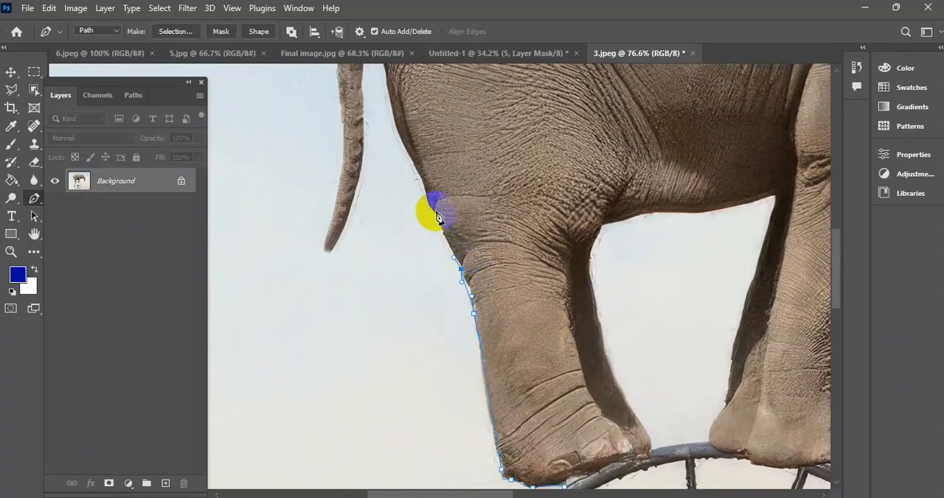
pyautogui.moveTo(444, 179); pyautogui.dragTo(524, 341)
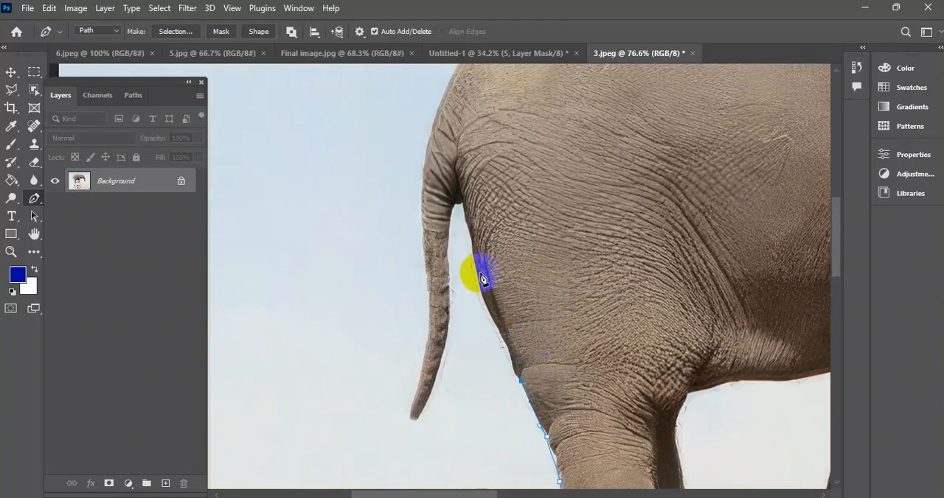
pyautogui.moveTo(566, 278); pyautogui.dragTo(500, 236)
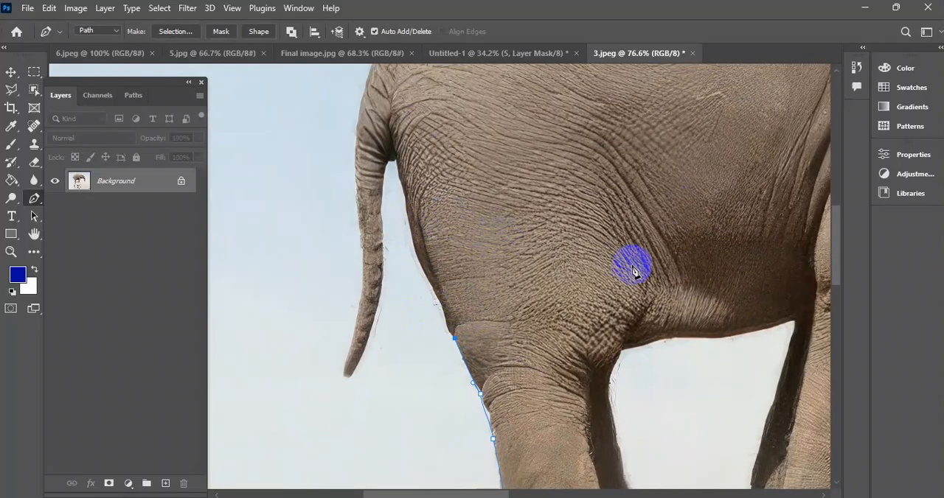
pyautogui.scroll(-3, 580, 260)
pyautogui.scroll(3, 579, 260)
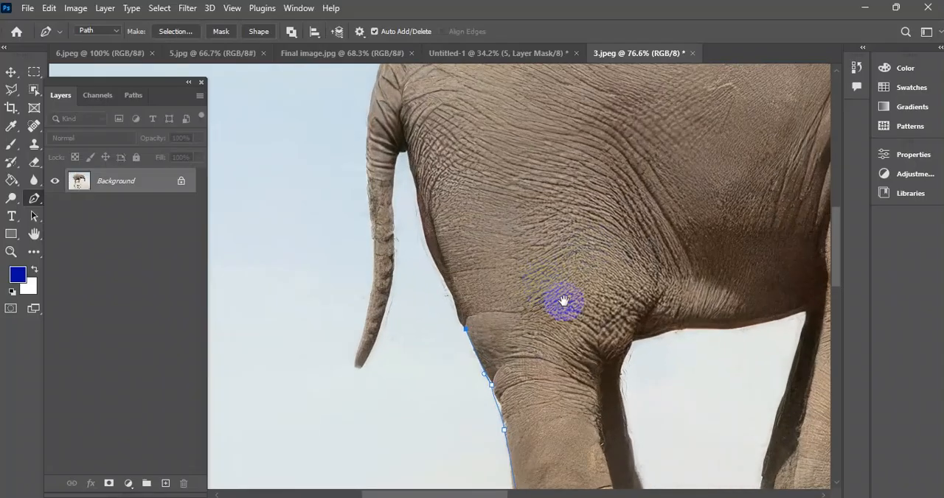
pyautogui.moveTo(555, 309); pyautogui.dragTo(497, 223)
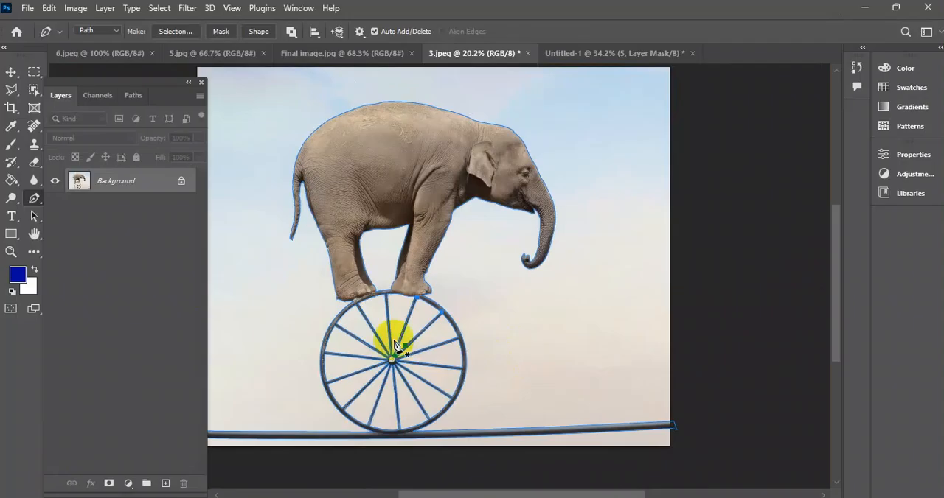
# Review the completed Work Path and save 3.jpeg at Maximum quality 12 with the Baseline ("Standard") format.
pyautogui.scroll(-1, 391, 330)
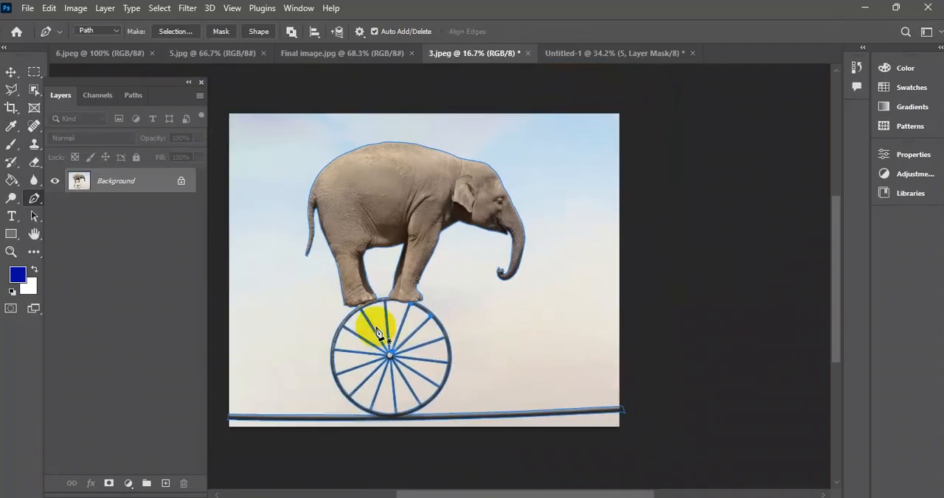
pyautogui.moveTo(412, 350); pyautogui.dragTo(500, 377)
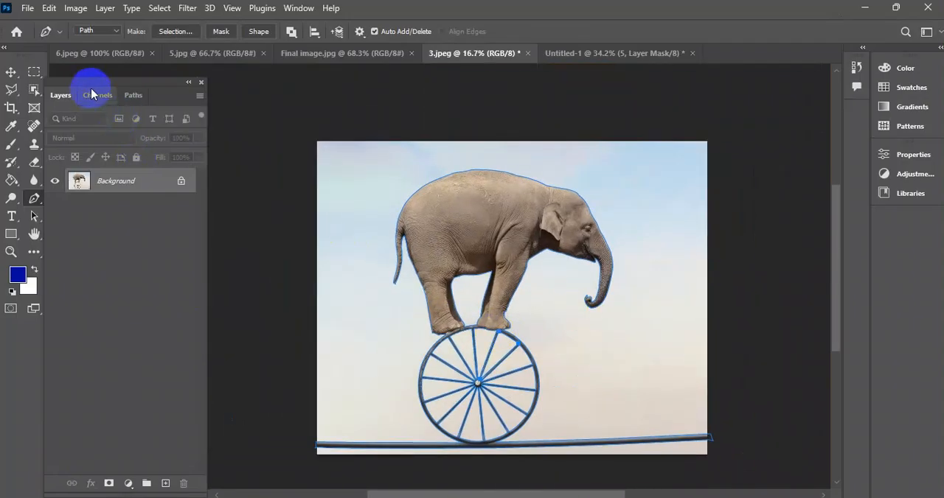
pyautogui.click(136, 97)
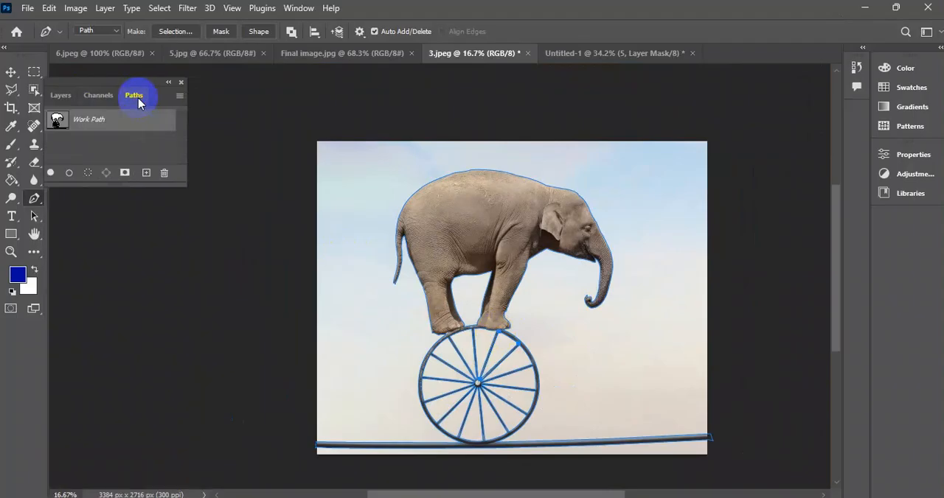
pyautogui.click(61, 95)
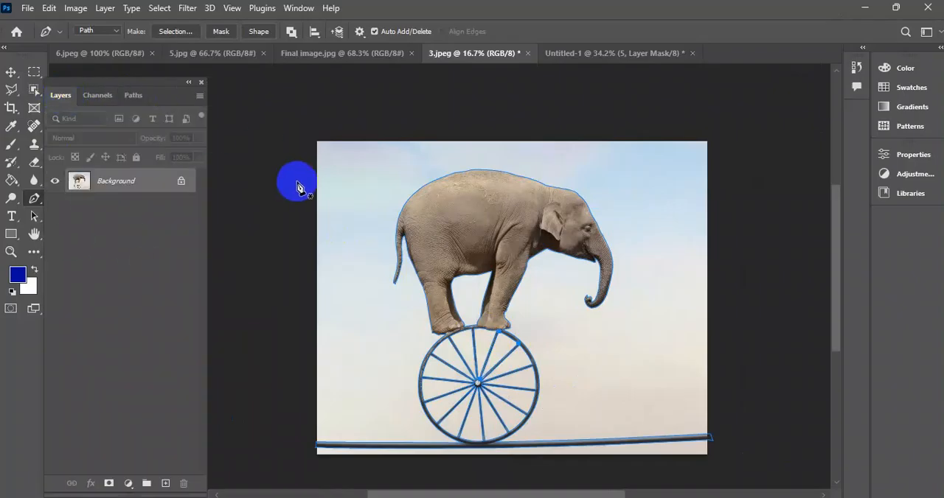
pyautogui.hotkey('ctrl', 's')
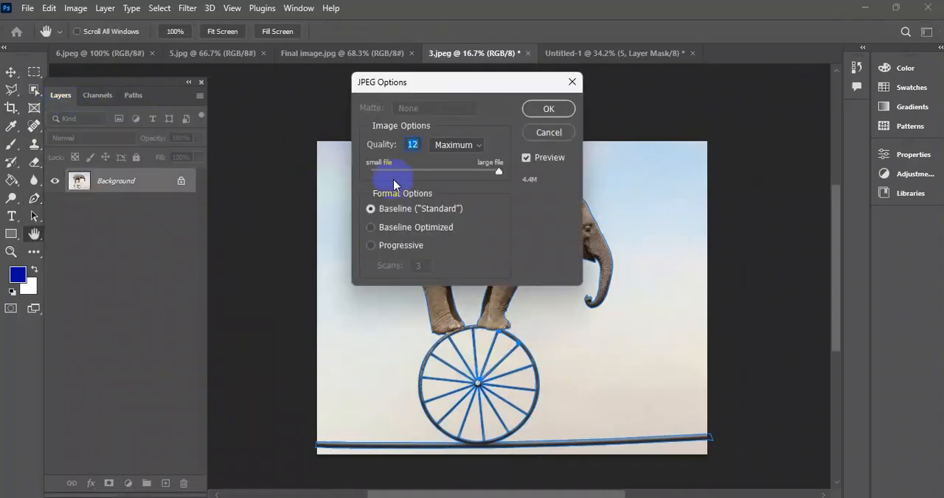
pyautogui.click(549, 111)
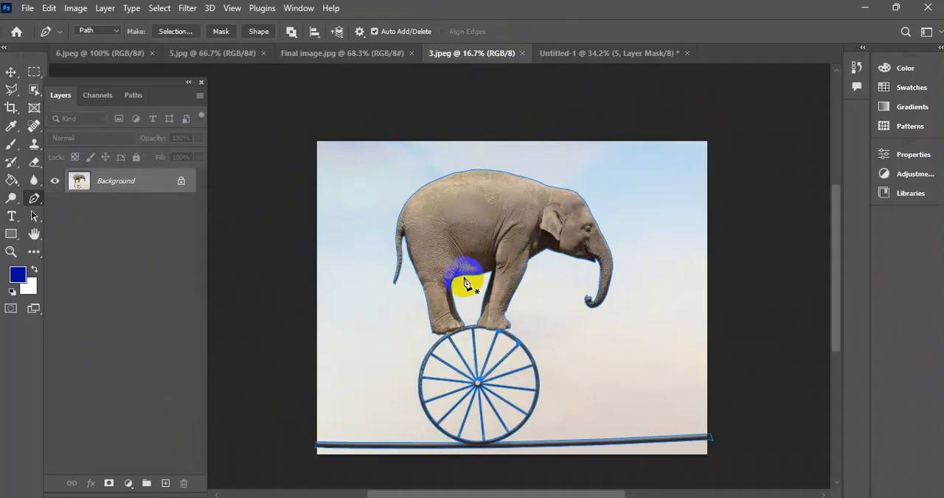
# Try making a new anti-aliased selection from the Work Path with a 1-pixel feather radius.
pyautogui.click(134, 96)
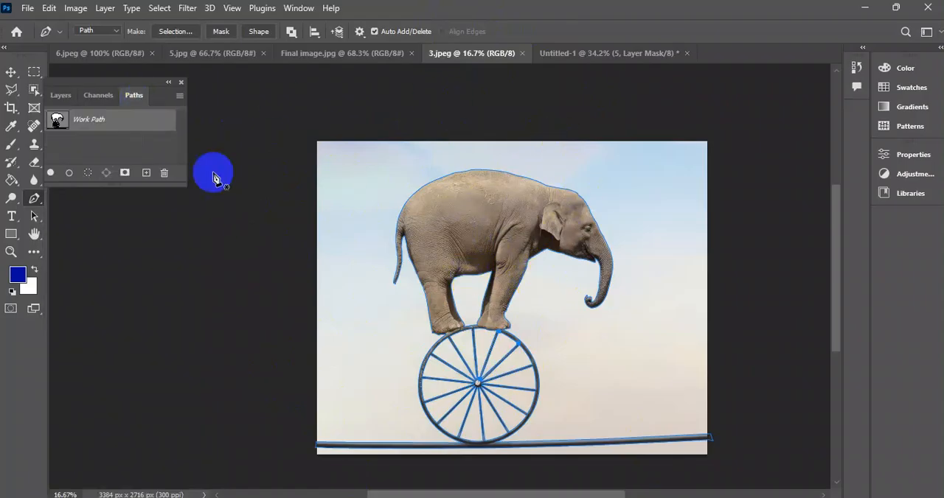
pyautogui.rightClick(475, 219)
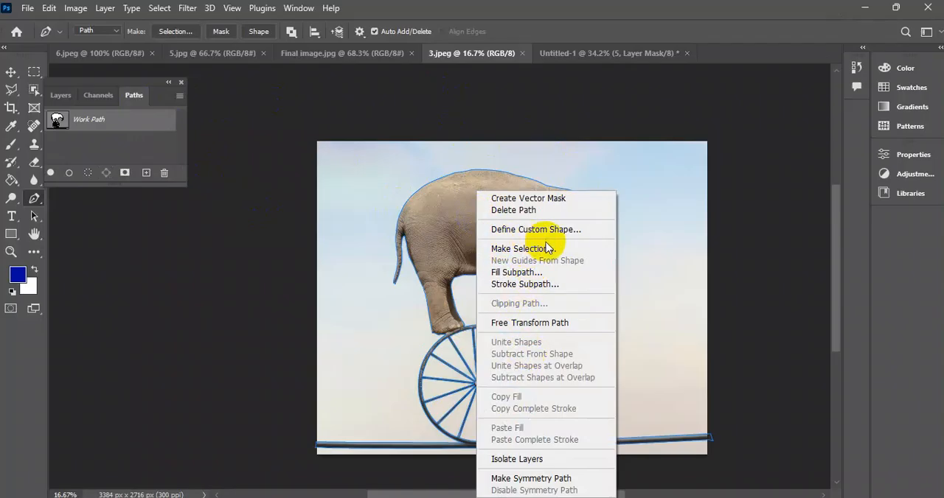
pyautogui.click(524, 249)
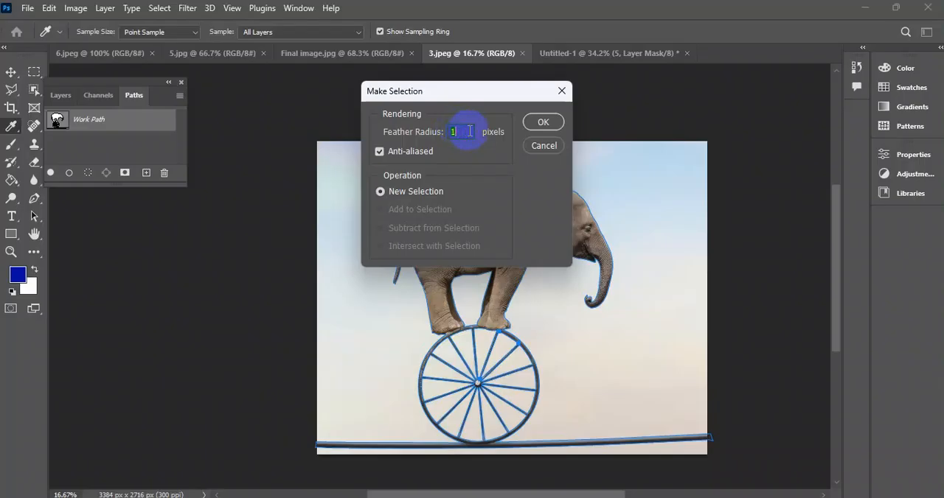
pyautogui.click(538, 120)
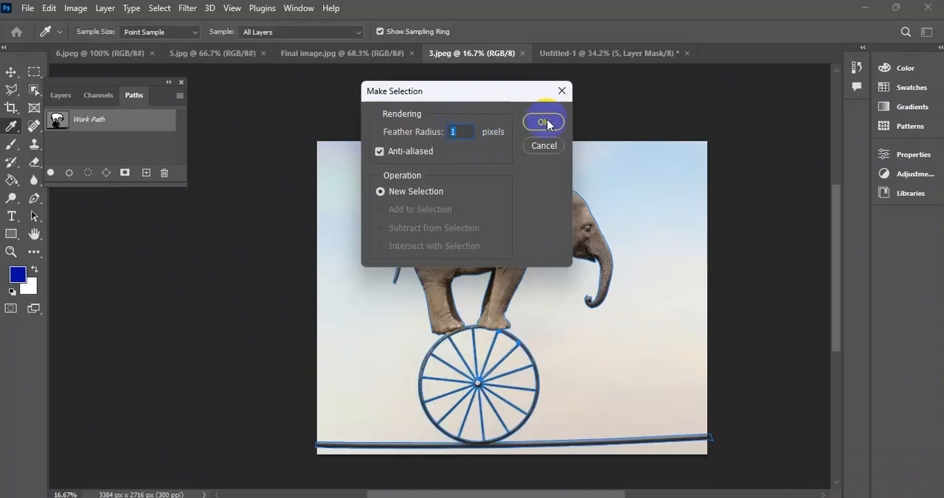
pyautogui.moveTo(489, 91); pyautogui.dragTo(424, 116)
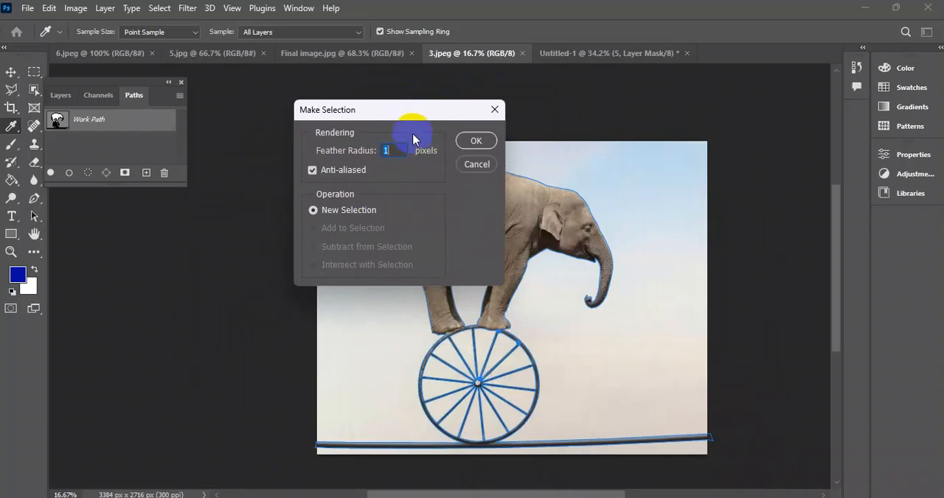
pyautogui.click(483, 142)
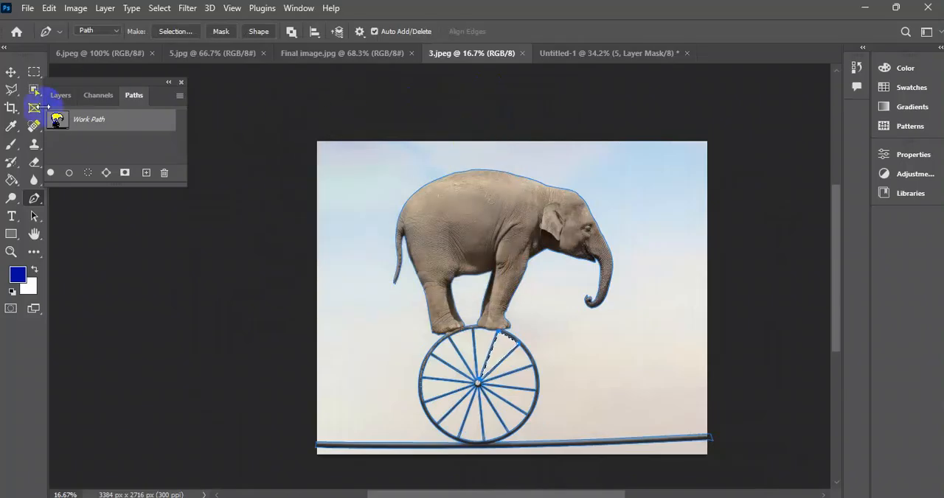
# Load the entire Work Path as a selection from its thumbnail and deselect it.
pyautogui.click(11, 72)
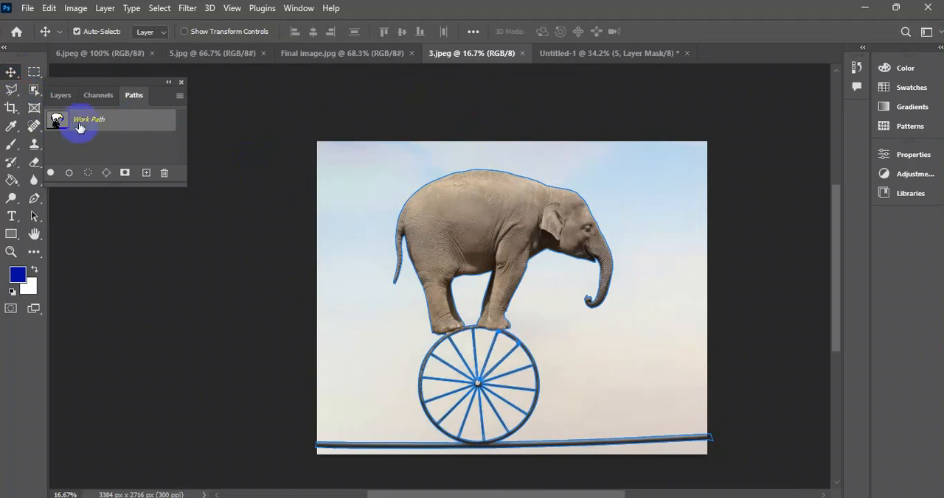
pyautogui.keyDown('ctrl'); pyautogui.click(57, 120); pyautogui.keyUp('ctrl')
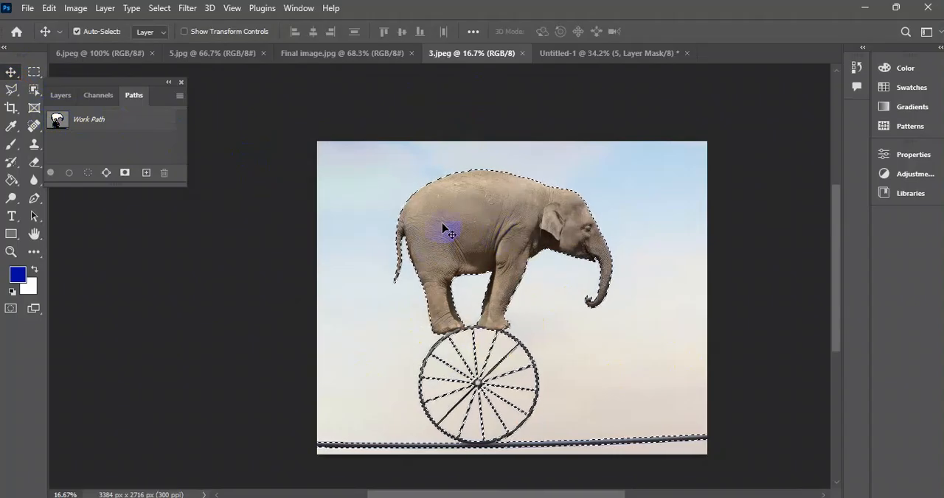
pyautogui.hotkey('ctrl', 'd')
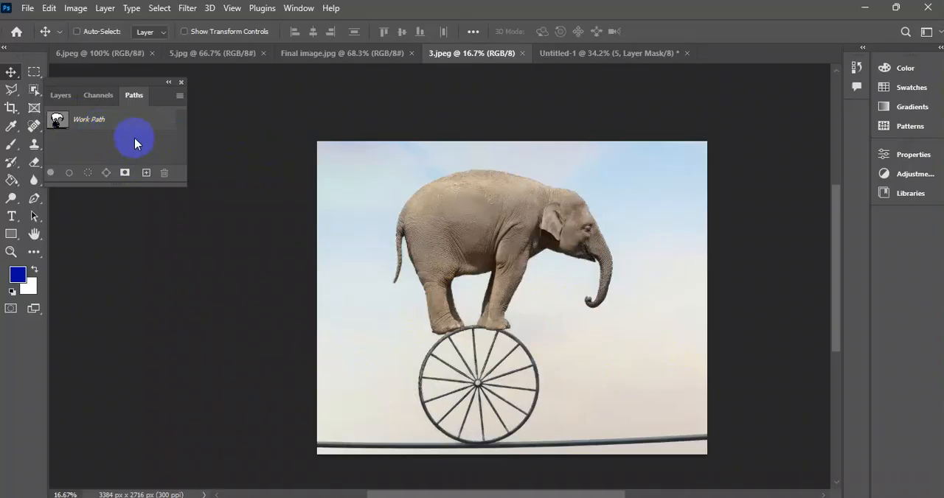
# Make a selection from the whole Work Path around the elephant, wheel and rope with a 1-pixel feather.
pyautogui.click(99, 118)
pyautogui.click(33, 199)
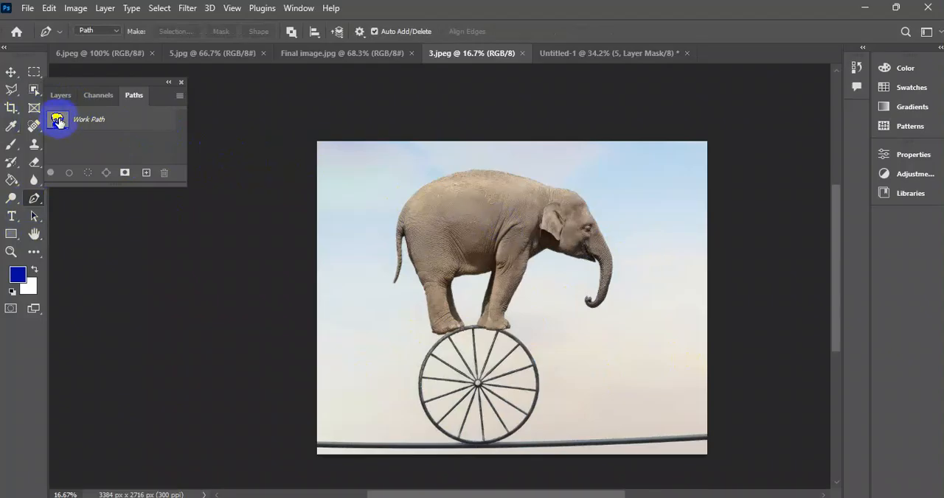
pyautogui.click(57, 121)
pyautogui.rightClick(467, 214)
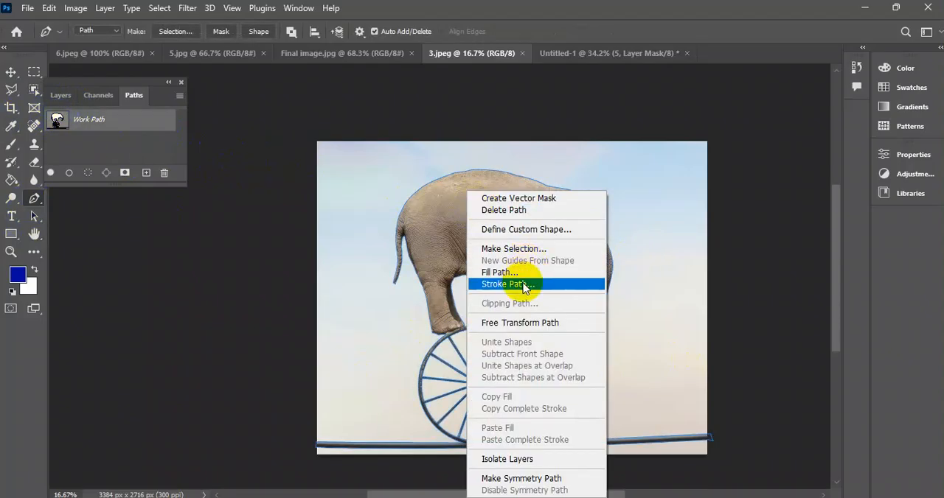
pyautogui.click(515, 250)
pyautogui.click(476, 140)
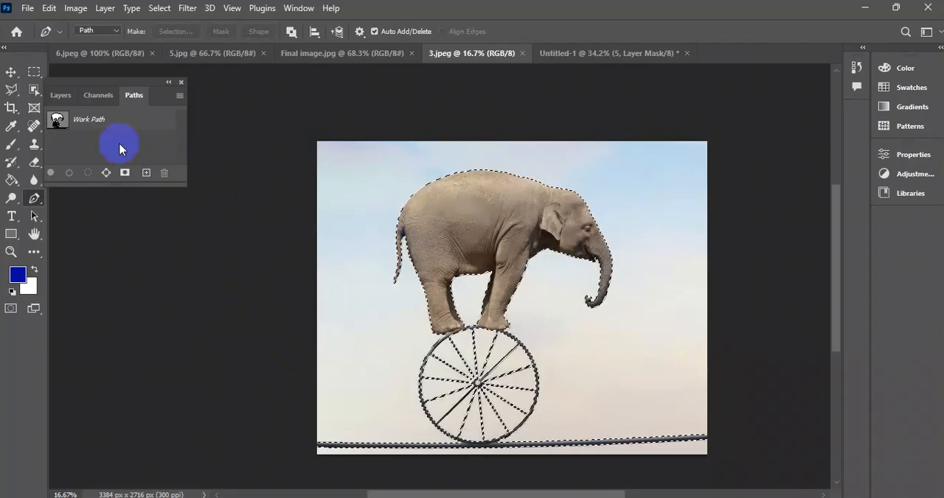
# Duplicate the Background layer, hide the original and mask the copy with the elephant, wheel and rope selection.
pyautogui.click(61, 95)
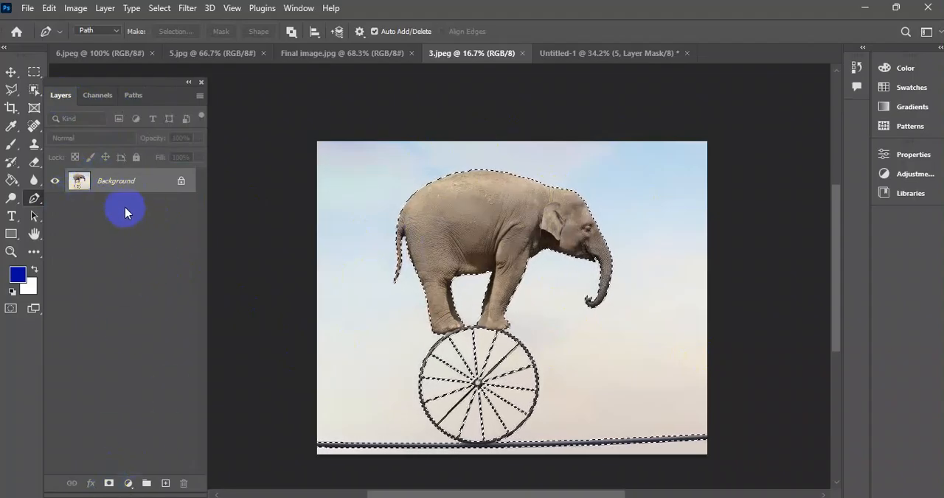
pyautogui.moveTo(130, 185); pyautogui.dragTo(165, 484)
pyautogui.click(56, 208)
pyautogui.click(109, 483)
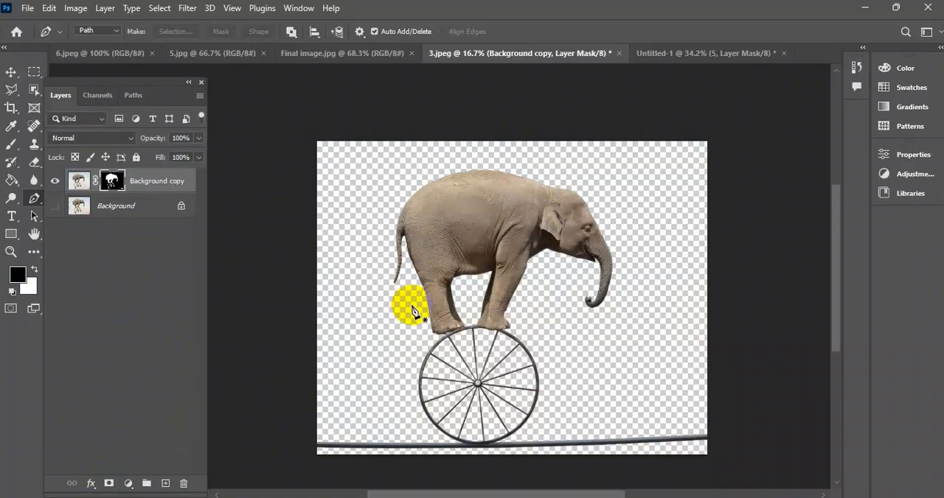
pyautogui.click(11, 72)
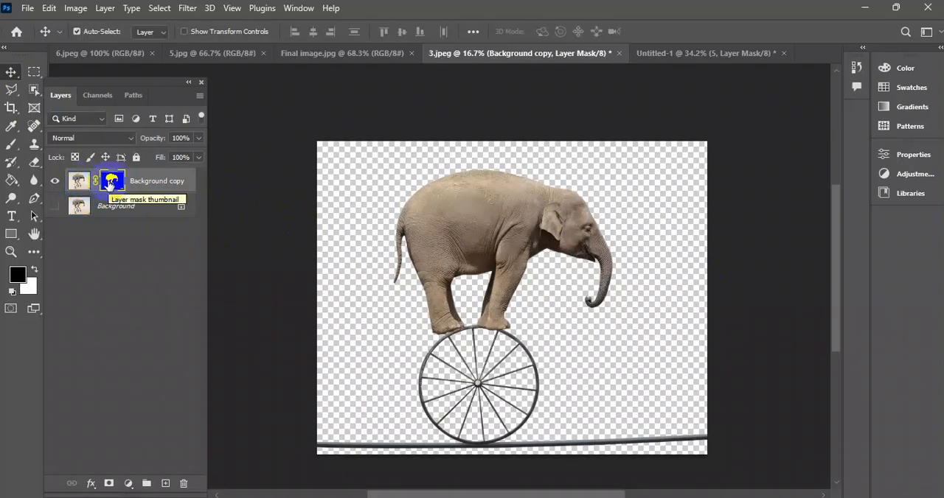
# Paint a white test stroke on the layer mask between two upper wheel spokes and cover it with black.
pyautogui.scroll(5, 491, 375)
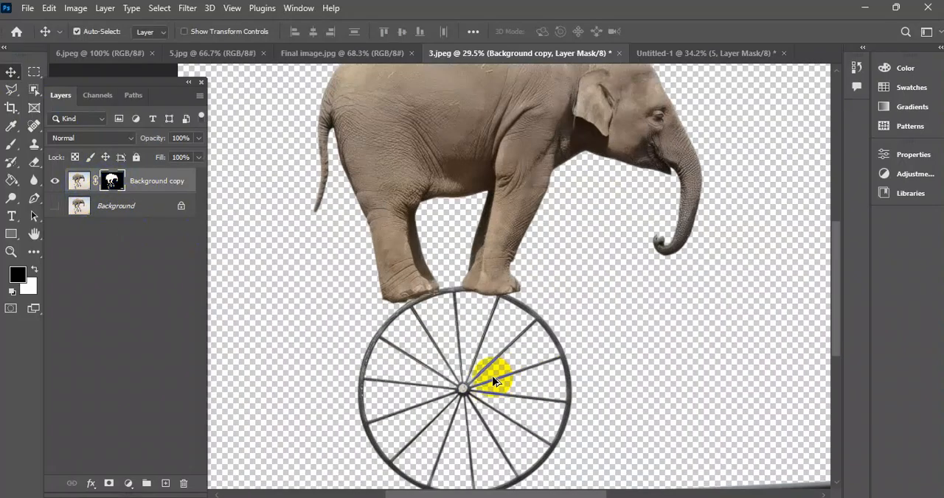
pyautogui.scroll(3, 474, 248)
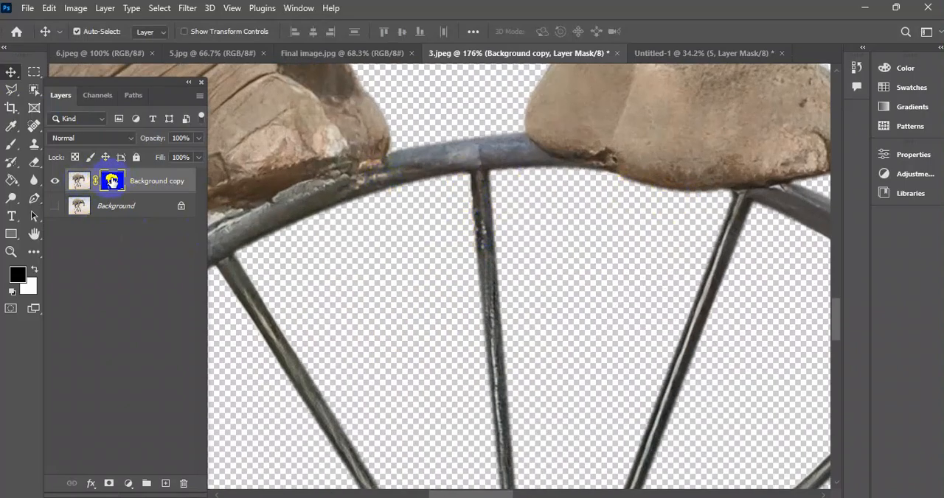
pyautogui.click(14, 150)
pyautogui.click(34, 273)
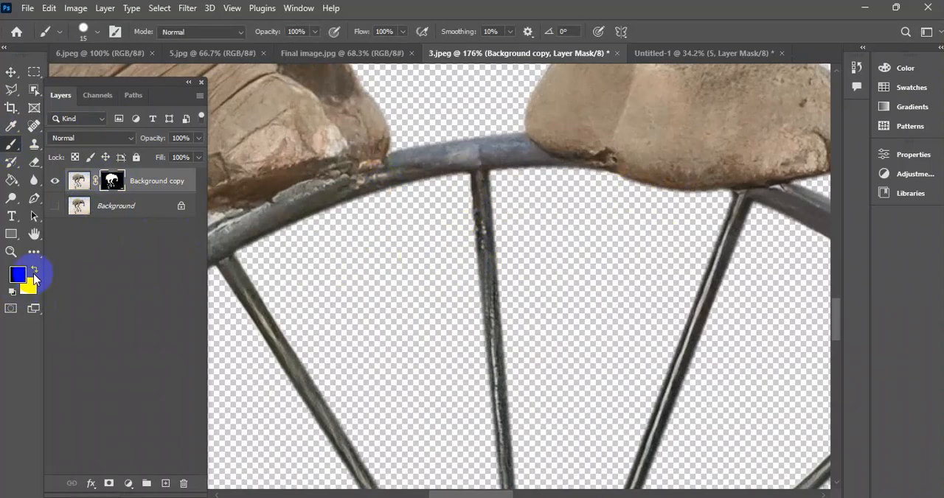
pyautogui.moveTo(385, 238); pyautogui.dragTo(415, 333)
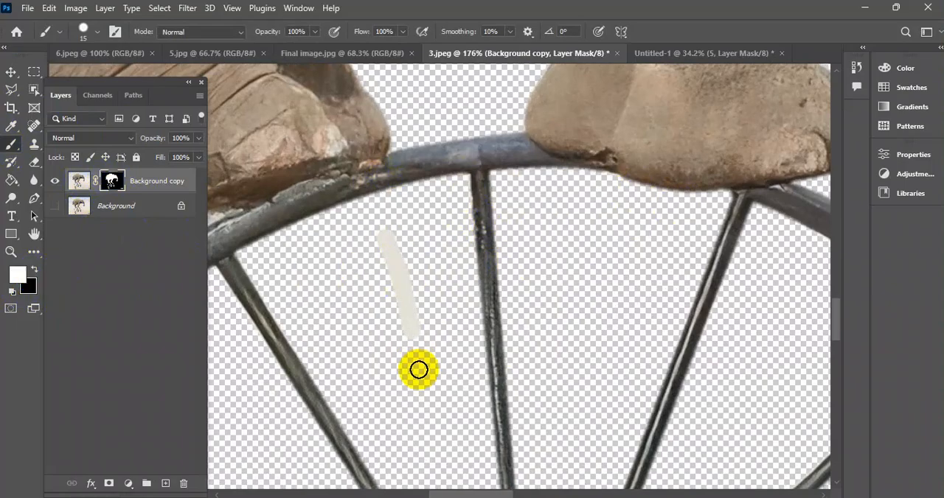
pyautogui.click(35, 270)
pyautogui.moveTo(373, 247)
pyautogui.mouseDown()
pyautogui.moveTo(411, 318)
pyautogui.moveTo(391, 259)
pyautogui.moveTo(395, 232)
pyautogui.moveTo(424, 331)
pyautogui.mouseUp()
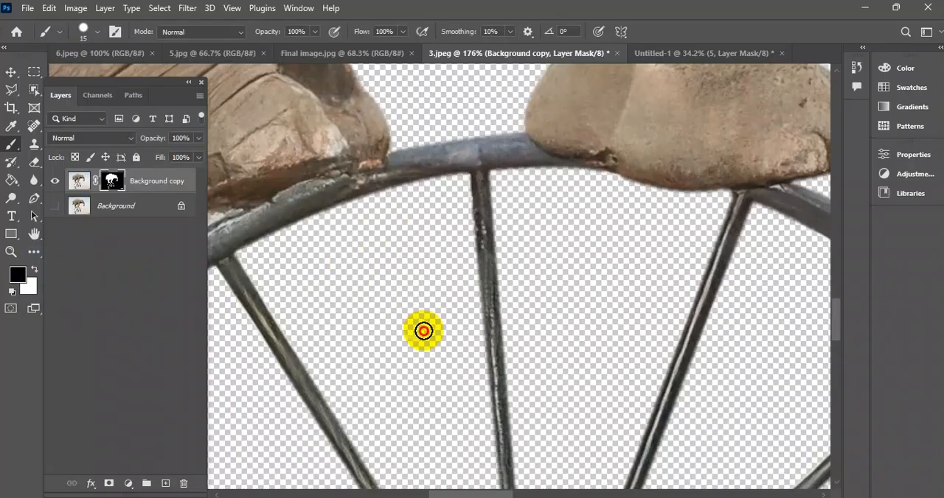
# Mask out a small spot on the wheel rim between the elephant's feet with black and restore it with white.
pyautogui.click(34, 271)
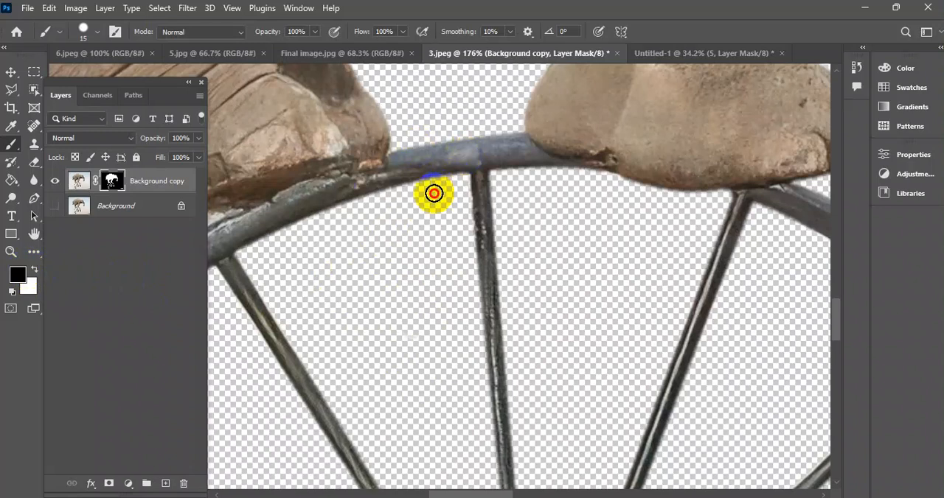
pyautogui.moveTo(457, 170); pyautogui.dragTo(484, 196)
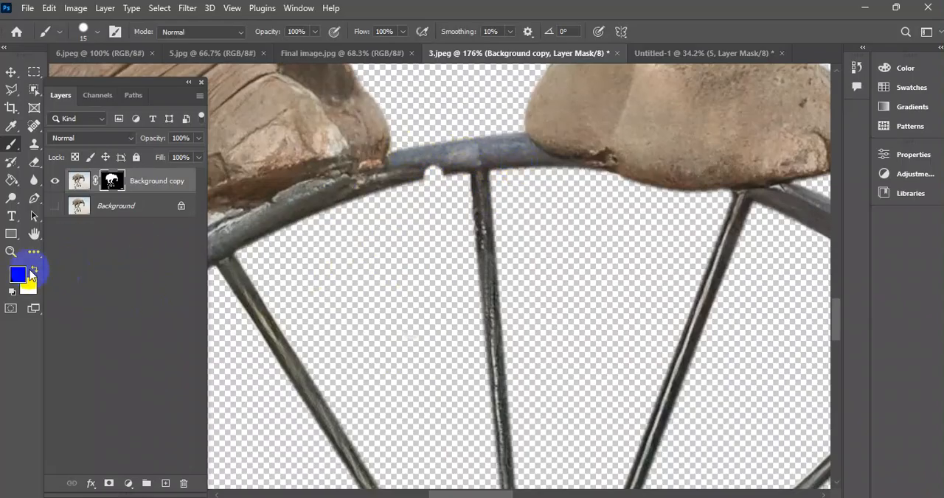
pyautogui.click(34, 273)
pyautogui.moveTo(434, 173)
pyautogui.mouseDown()
pyautogui.moveTo(447, 171)
pyautogui.moveTo(414, 173)
pyautogui.mouseUp()
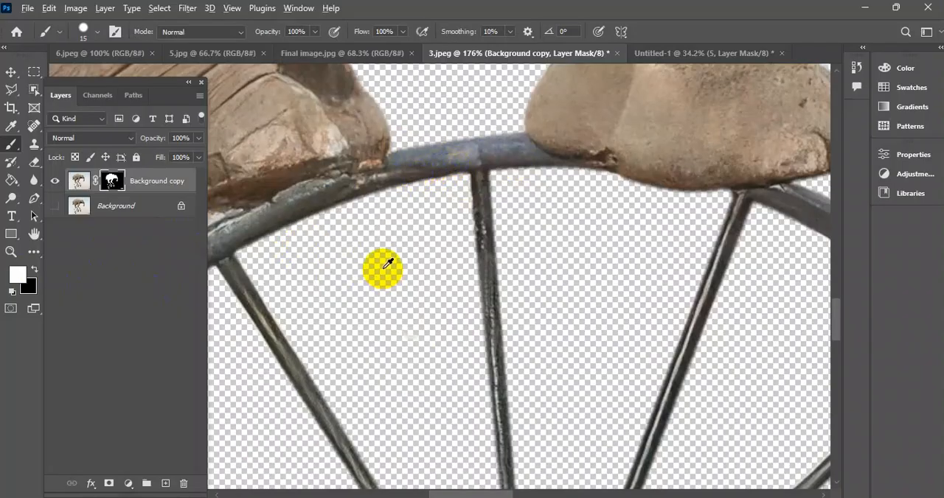
# Convert the masked Background copy layer to a Smart Object.
pyautogui.scroll(-10, 379, 267)
pyautogui.scroll(-2, 395, 256)
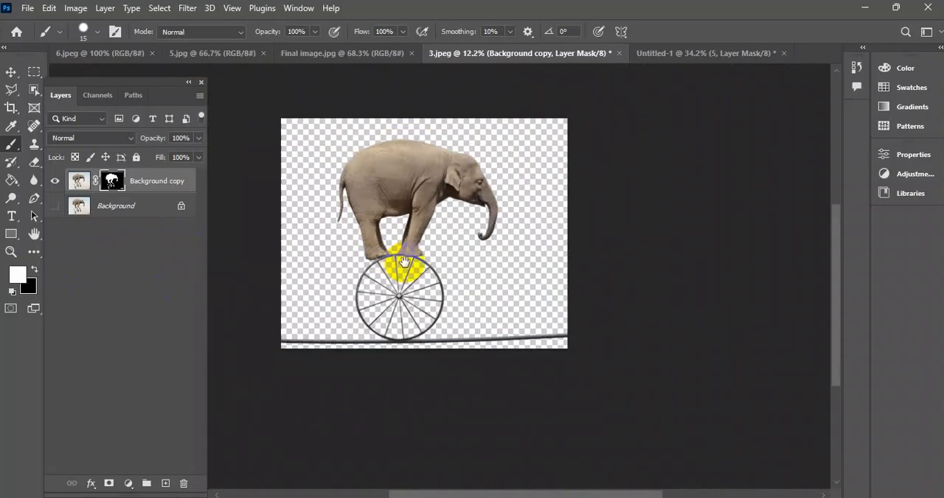
pyautogui.click(11, 72)
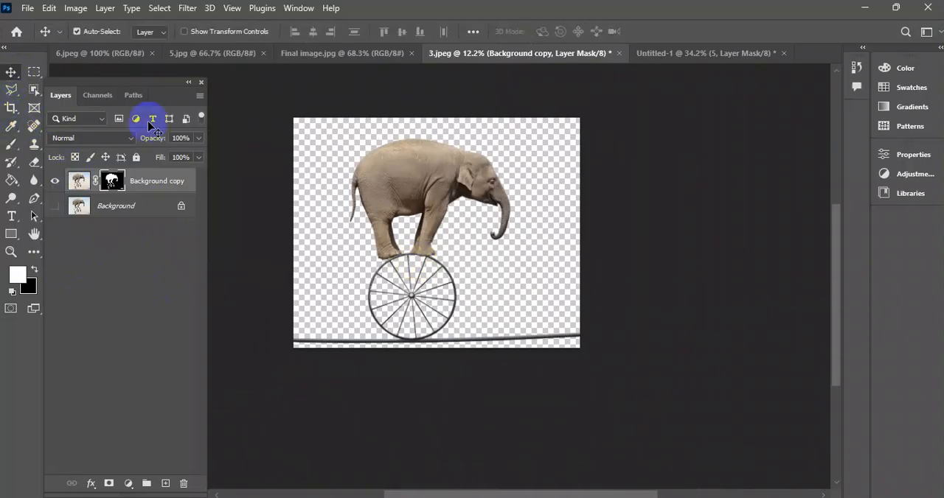
pyautogui.moveTo(488, 239); pyautogui.dragTo(526, 245)
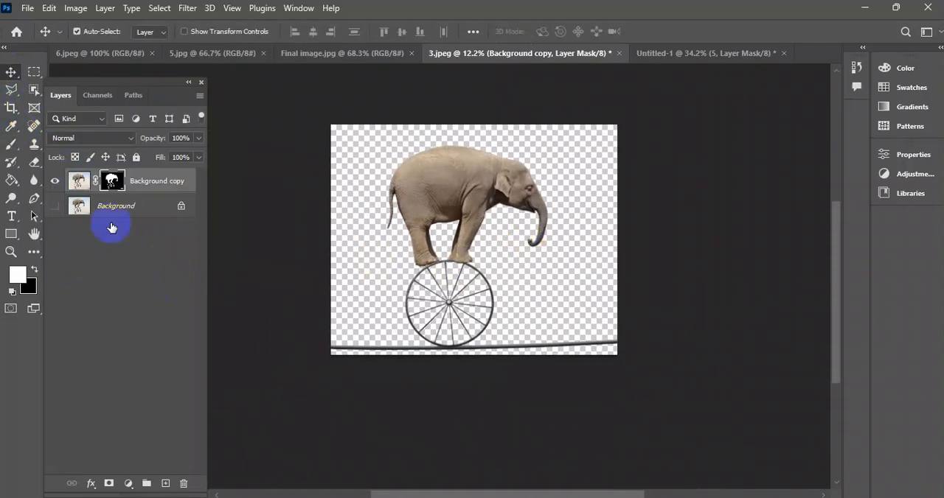
pyautogui.rightClick(156, 184)
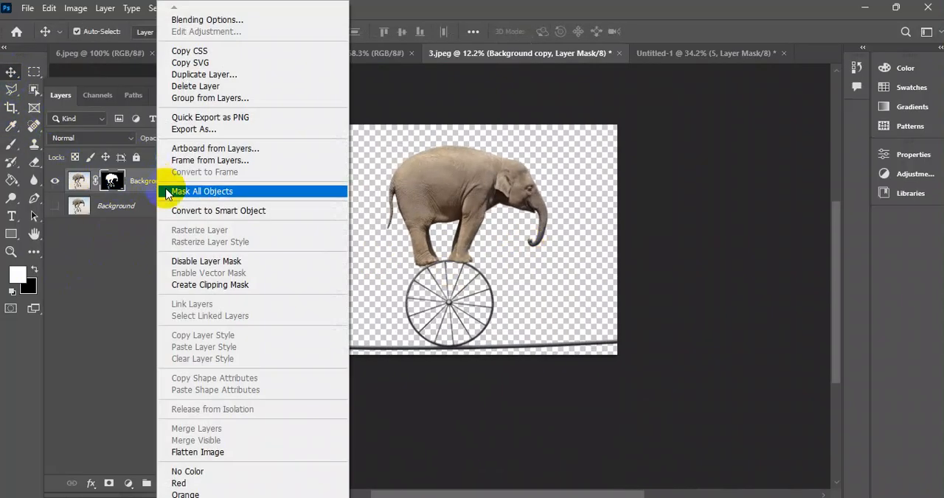
pyautogui.click(233, 212)
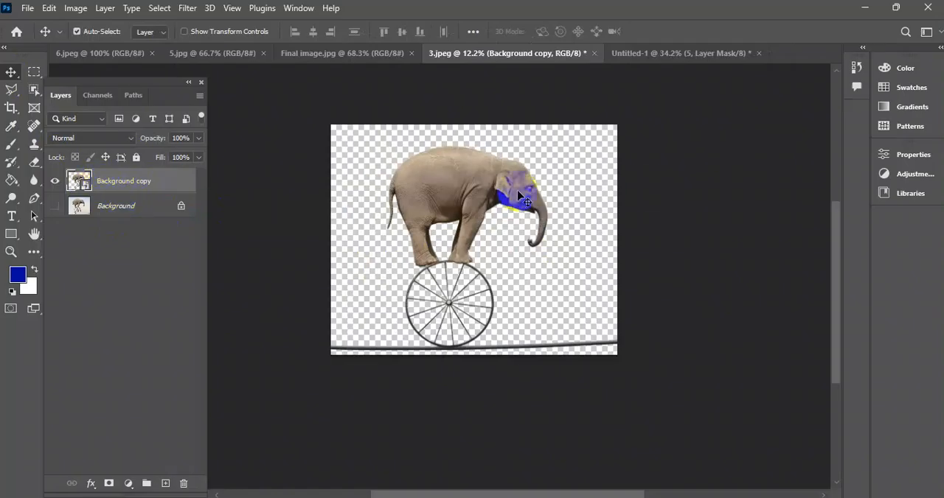
# Shift the elephant Smart Object slightly up and to the right on its canvas.
pyautogui.click(646, 190)
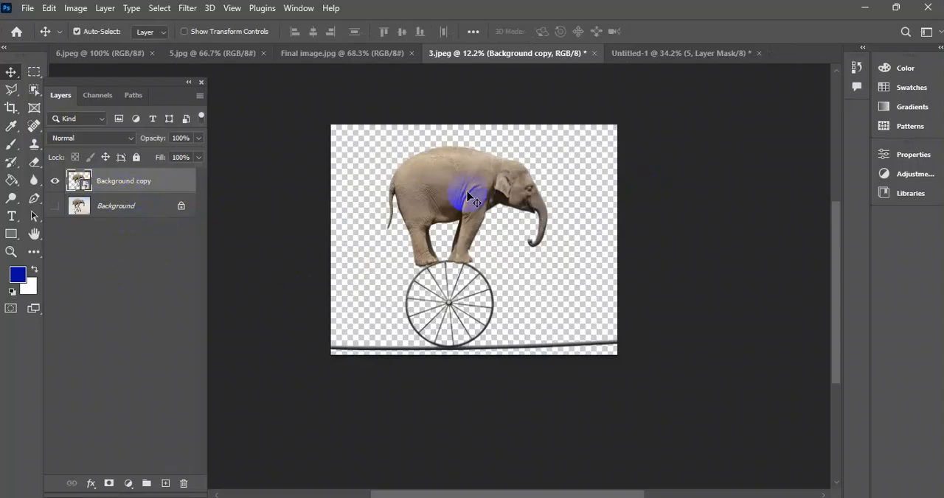
pyautogui.click(449, 145)
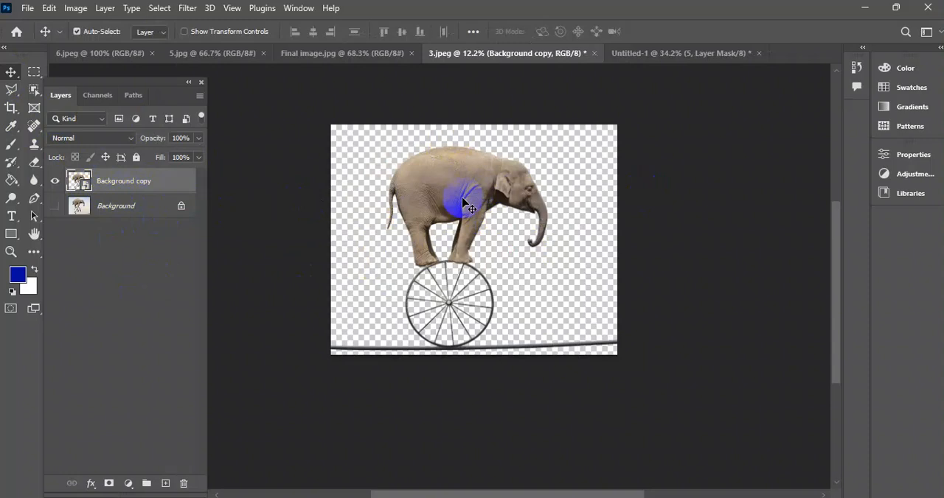
pyautogui.click(354, 182)
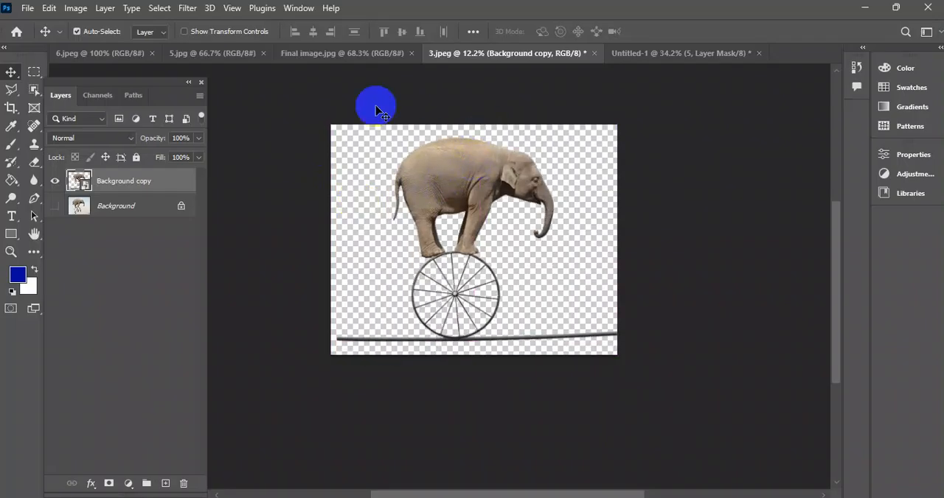
# Check the Final image.jpg reference and copy the elephant Smart Object from 3.jpeg into Untitled-1 above layer 5.
pyautogui.click(212, 54)
pyautogui.click(689, 50)
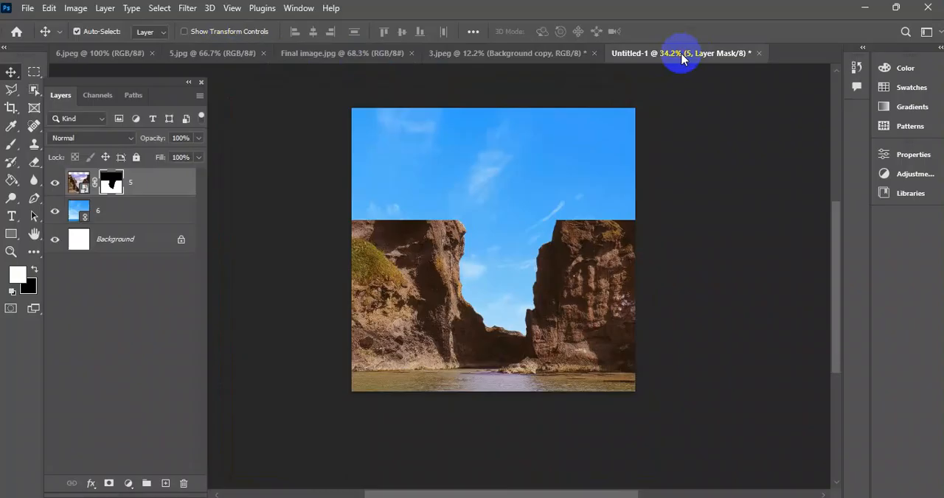
pyautogui.click(387, 53)
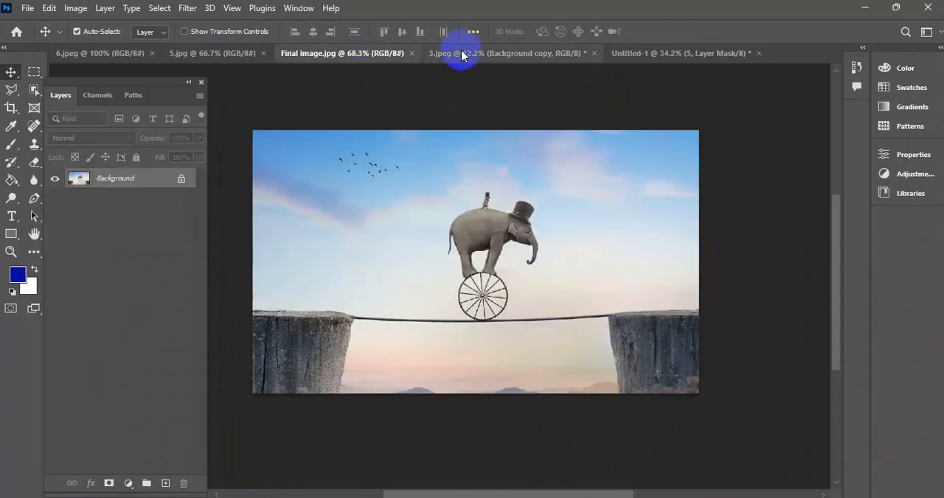
pyautogui.click(457, 52)
pyautogui.moveTo(464, 203); pyautogui.dragTo(523, 193)
pyautogui.scroll(-3, 483, 202)
pyautogui.scroll(-2, 480, 204)
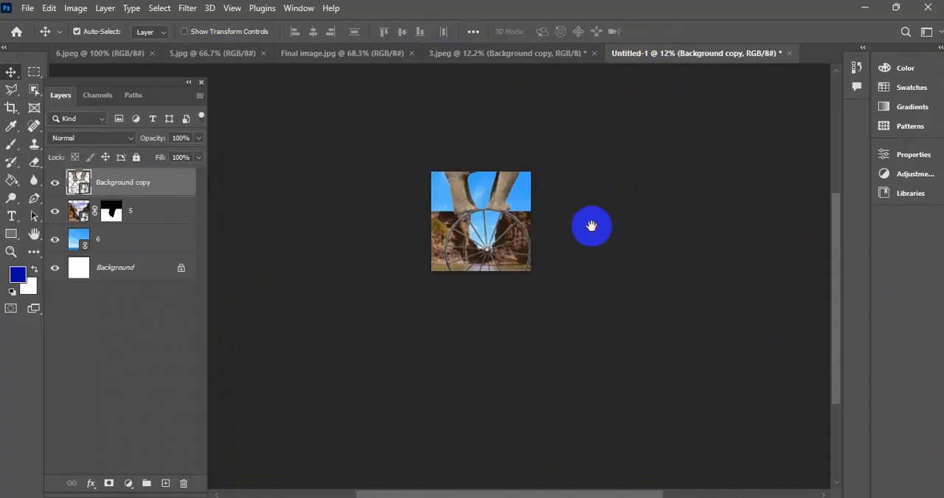
# Scale the elephant Smart Object proportionally to 20.55% and place it in the upper sky above the cliffs.
pyautogui.hotkey('ctrl', 't')
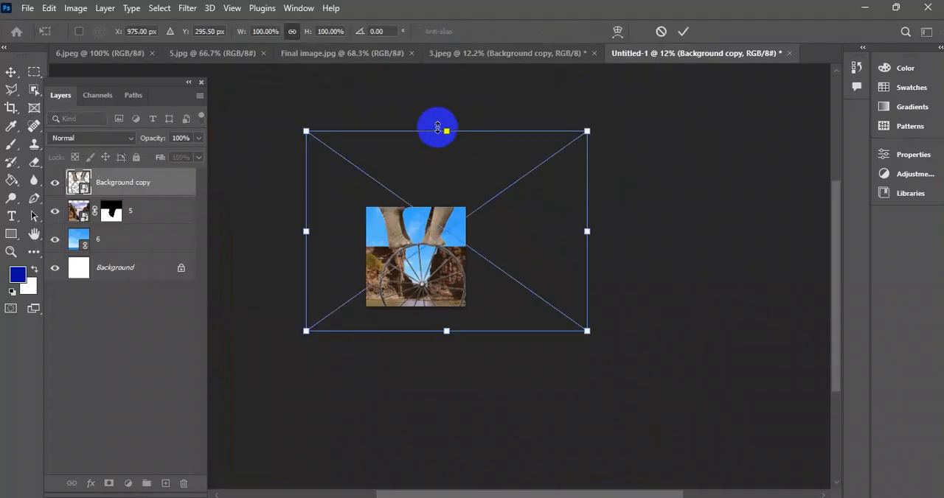
pyautogui.moveTo(451, 129); pyautogui.dragTo(421, 218)
pyautogui.scroll(5, 421, 222)
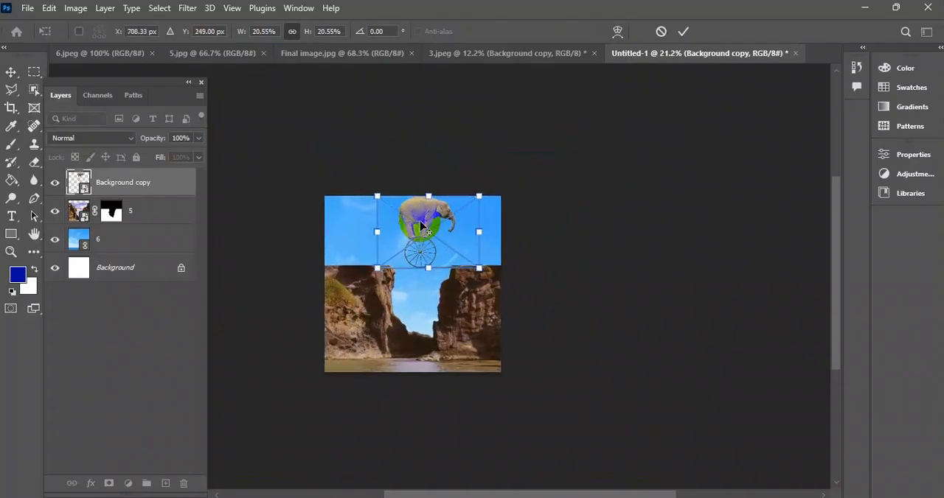
pyautogui.click(684, 32)
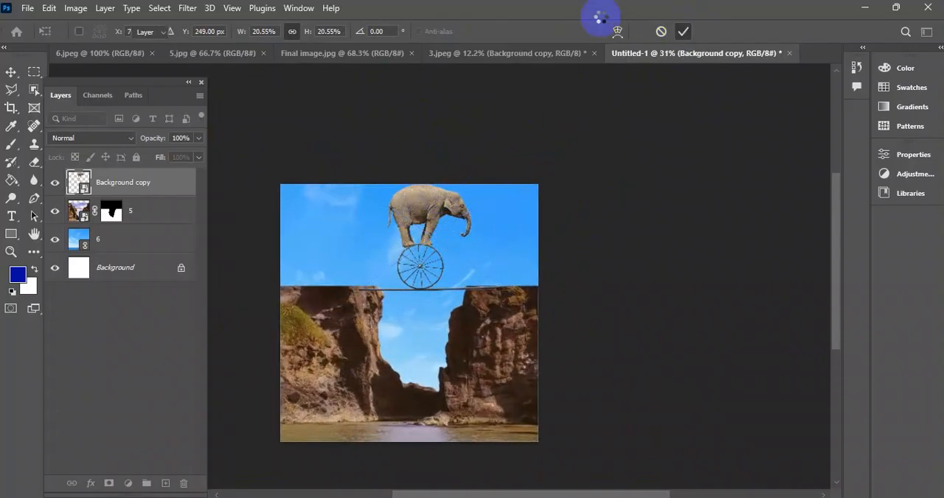
# Lower the cliffs and sky layers, and enlarge the sky to 29.12% so it covers the canvas up to its upper edge.
pyautogui.moveTo(349, 309); pyautogui.dragTo(350, 347)
pyautogui.moveTo(326, 247); pyautogui.dragTo(321, 262)
pyautogui.hotkey('ctrl', 't')
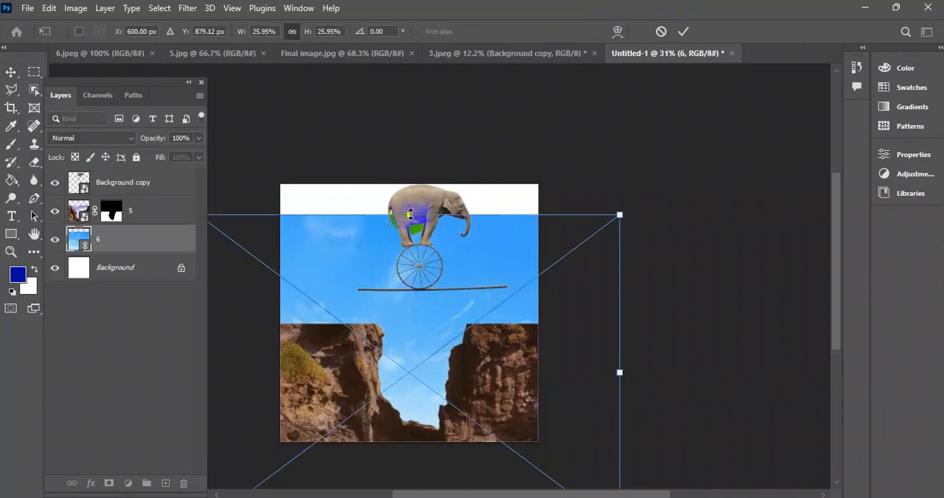
pyautogui.moveTo(410, 214); pyautogui.dragTo(405, 171)
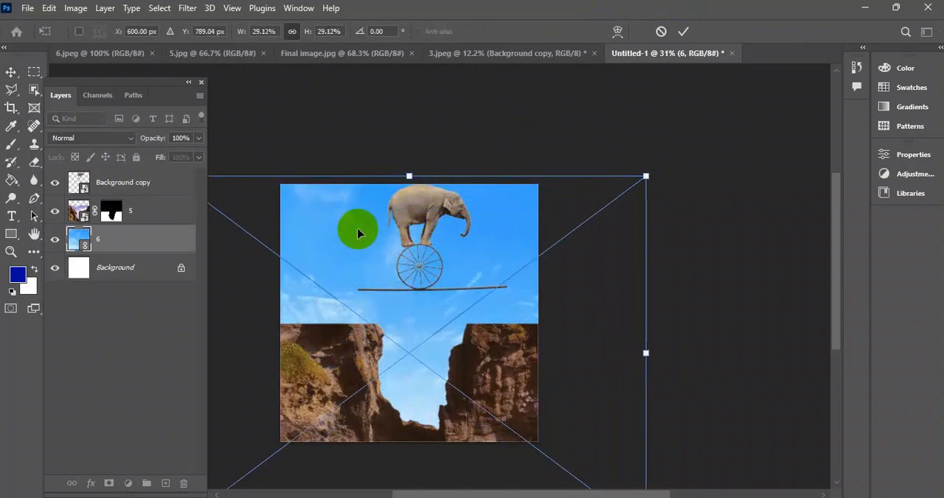
pyautogui.click(683, 33)
# Move the elephant, wheel and rope down so the rope spans the gap just above both cliff tops.
pyautogui.moveTo(428, 218); pyautogui.dragTo(405, 251)
pyautogui.scroll(5, 406, 312)
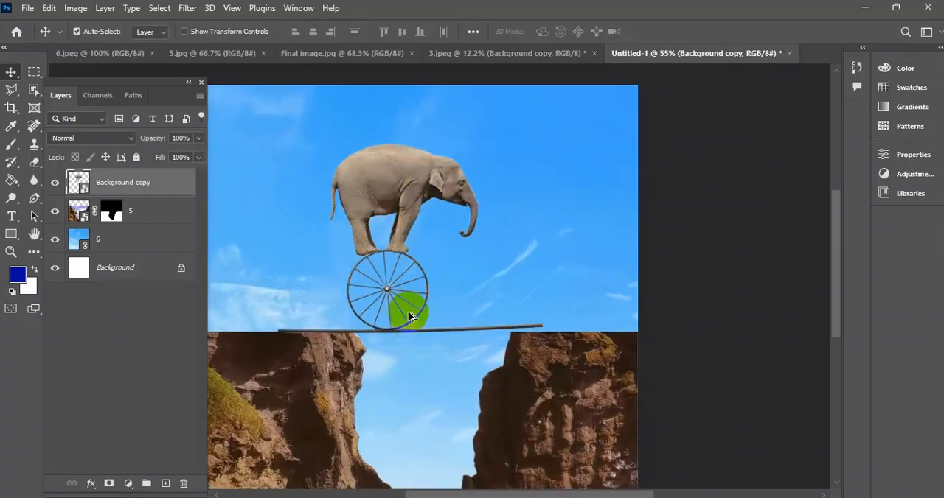
pyautogui.scroll(4, 405, 316)
pyautogui.scroll(-3, 487, 313)
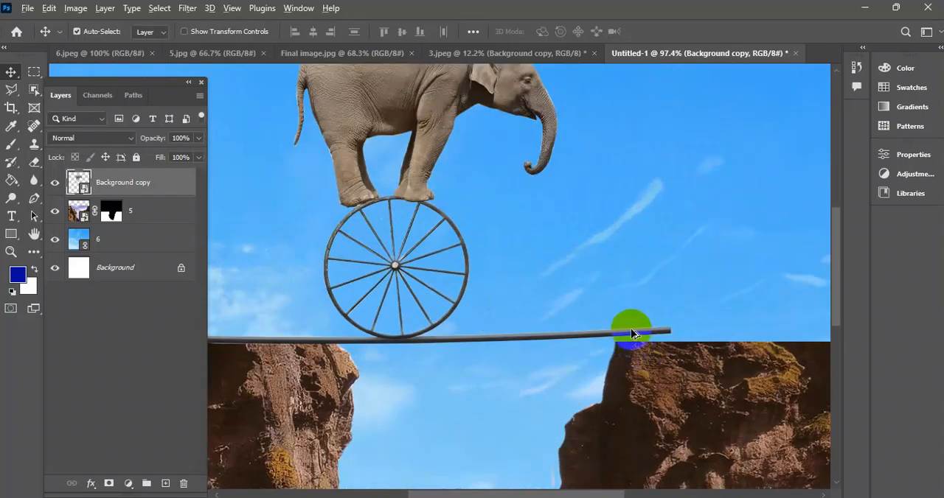
pyautogui.scroll(-2, 631, 330)
pyautogui.scroll(1, 590, 324)
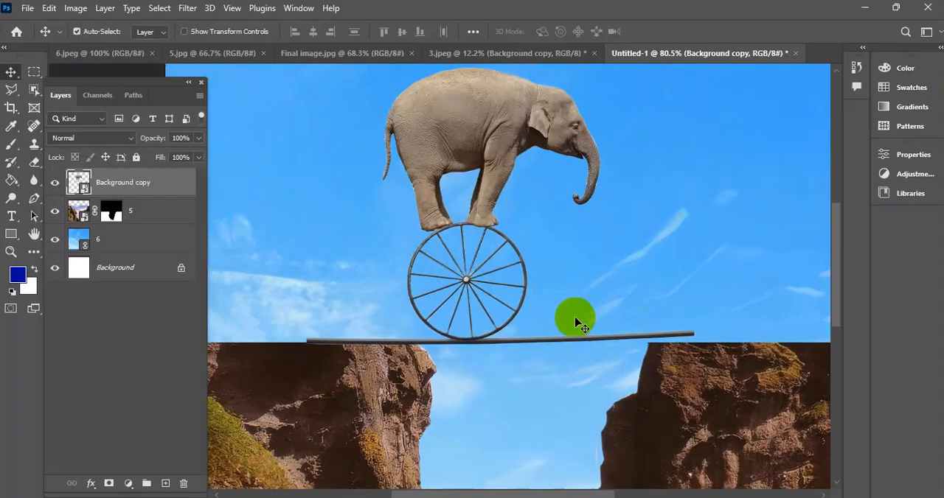
pyautogui.moveTo(451, 305)
pyautogui.mouseDown()
pyautogui.moveTo(448, 297)
pyautogui.moveTo(469, 307)
pyautogui.mouseUp()
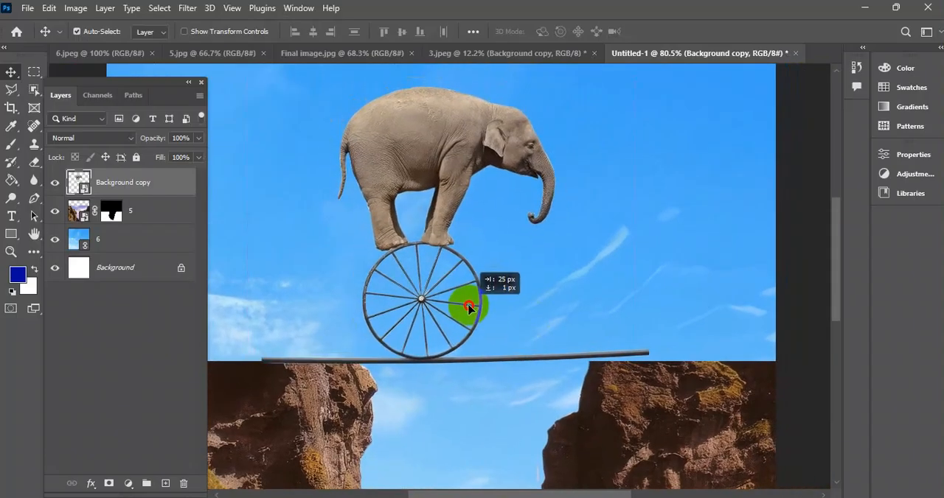
pyautogui.moveTo(469, 308); pyautogui.dragTo(529, 339)
pyautogui.scroll(3, 528, 348)
pyautogui.scroll(-4, 506, 346)
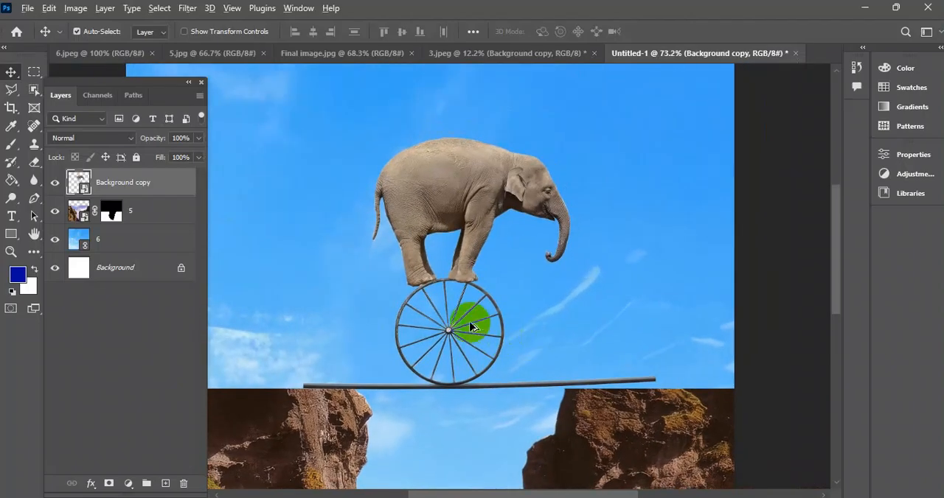
pyautogui.scroll(3, 460, 333)
# Rotate the elephant Smart Object by 1.06° and nudge it down onto the cliff tops.
pyautogui.hotkey('ctrl', 't')
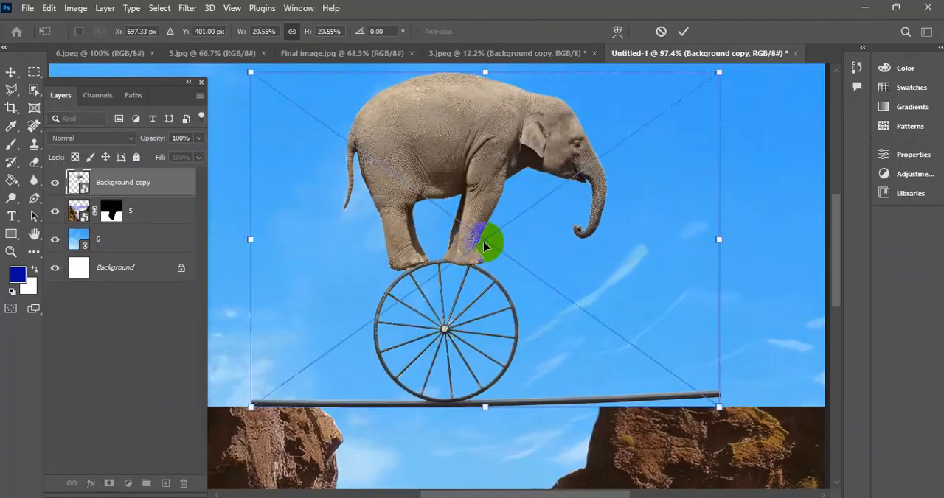
pyautogui.scroll(-3, 487, 247)
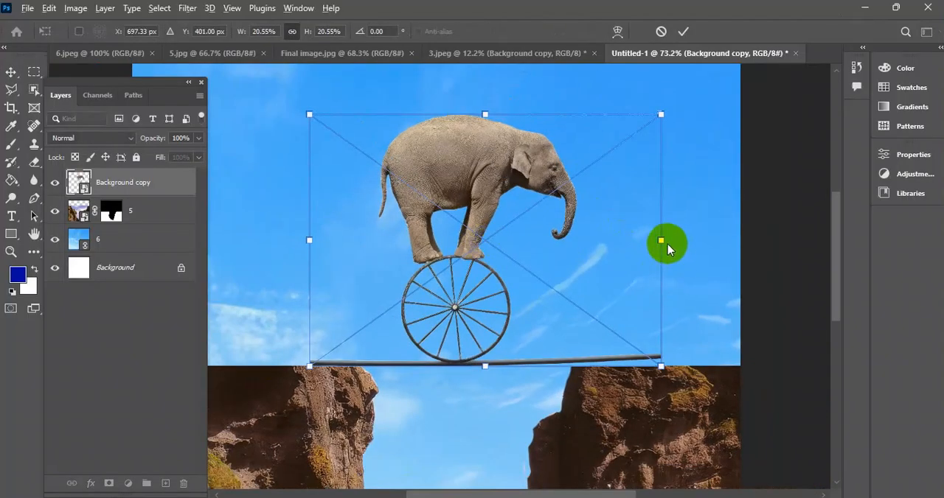
pyautogui.moveTo(672, 240); pyautogui.dragTo(675, 247)
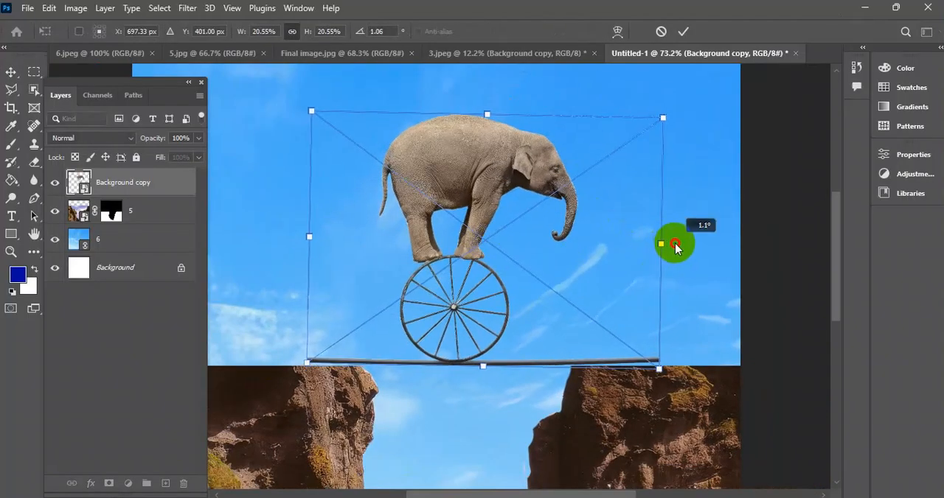
pyautogui.scroll(3, 467, 292)
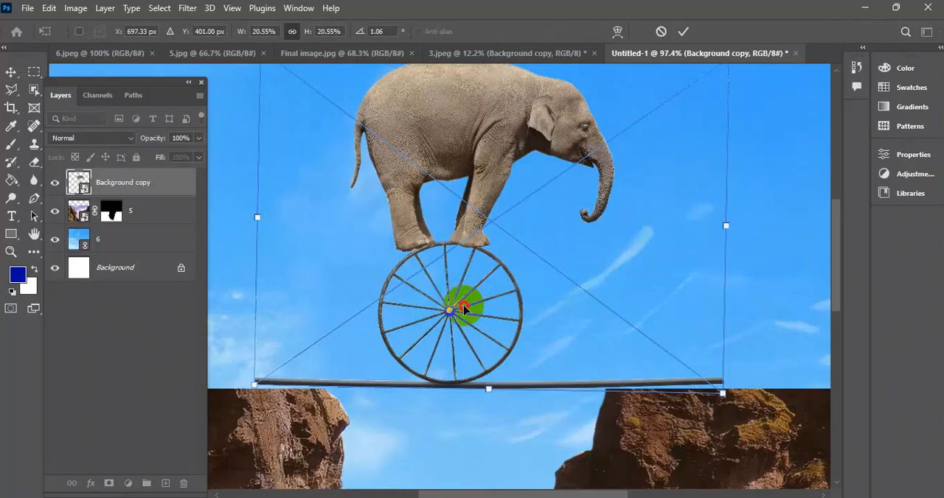
pyautogui.moveTo(452, 310); pyautogui.dragTo(453, 314)
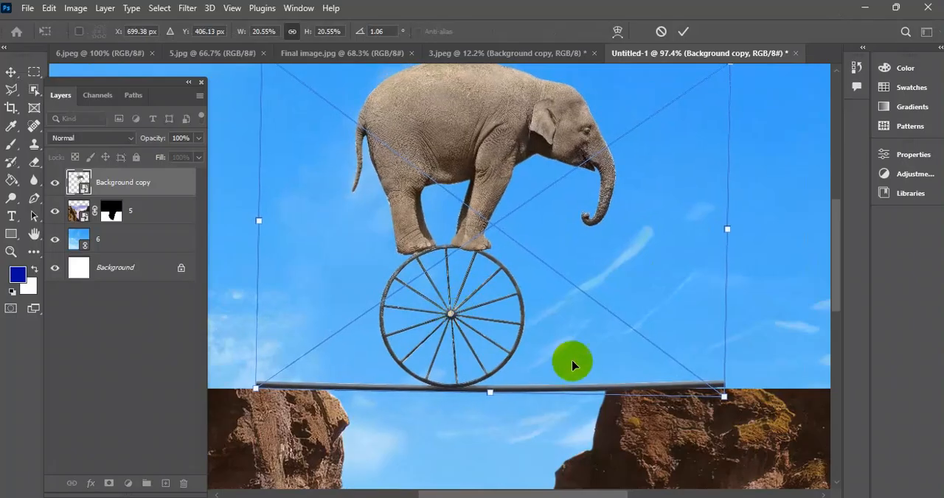
pyautogui.click(685, 33)
# Examine how the rope and its ends sit on the edges of the cliffs.
pyautogui.scroll(-2, 460, 258)
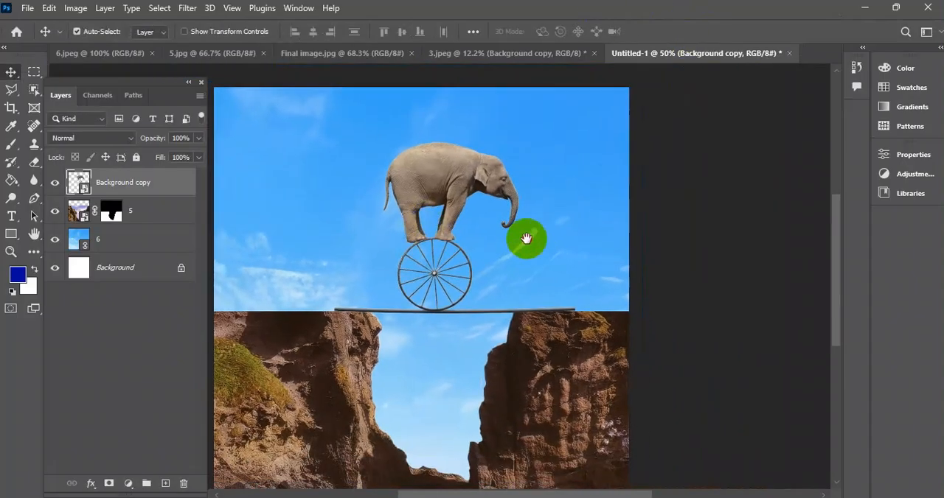
pyautogui.scroll(-2, 509, 214)
pyautogui.scroll(3, 478, 236)
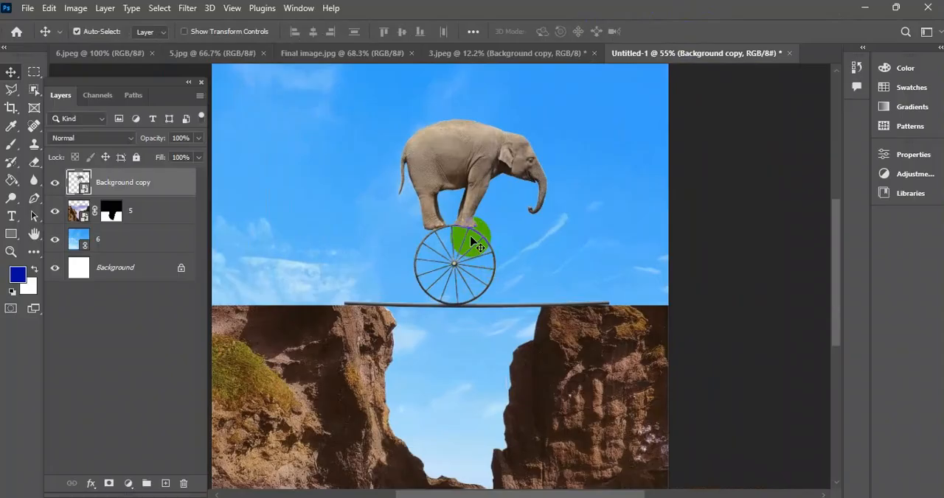
pyautogui.scroll(-1, 458, 244)
pyautogui.scroll(5, 505, 320)
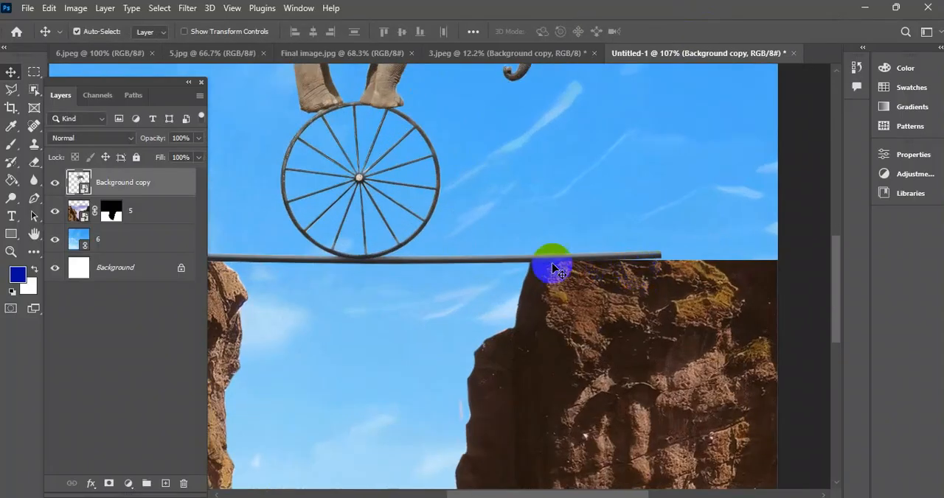
pyautogui.scroll(3, 558, 271)
pyautogui.scroll(-4, 561, 269)
pyautogui.scroll(3, 562, 267)
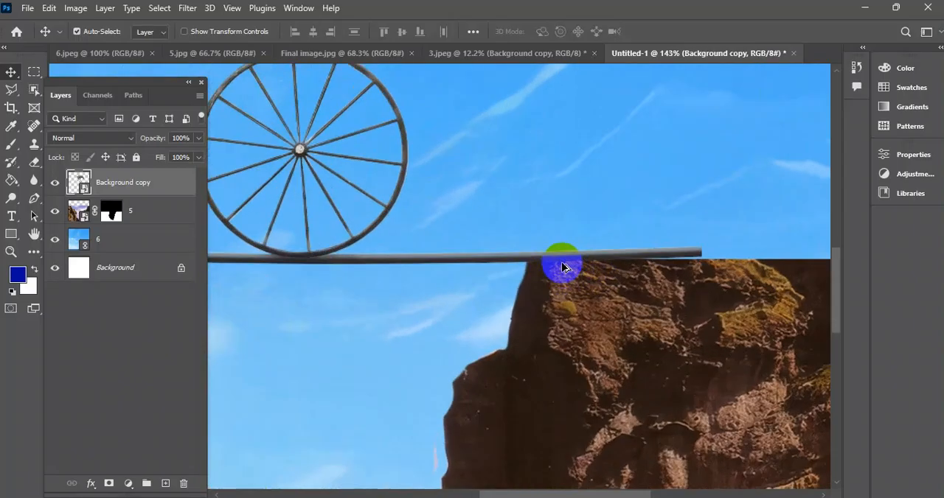
pyautogui.scroll(-2, 565, 268)
pyautogui.scroll(3, 545, 271)
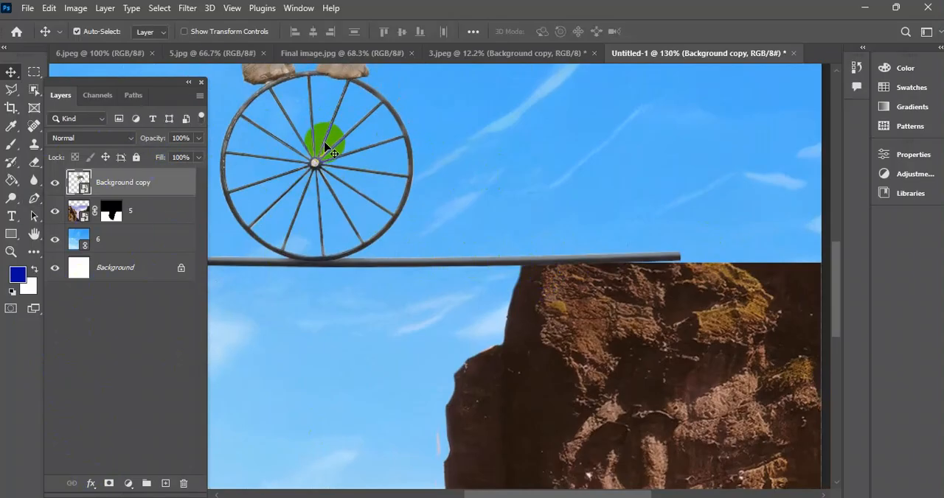
# Add a layer mask to the Background copy layer and prepare a black brush with 0% hardness and a size of 45 px.
pyautogui.click(109, 485)
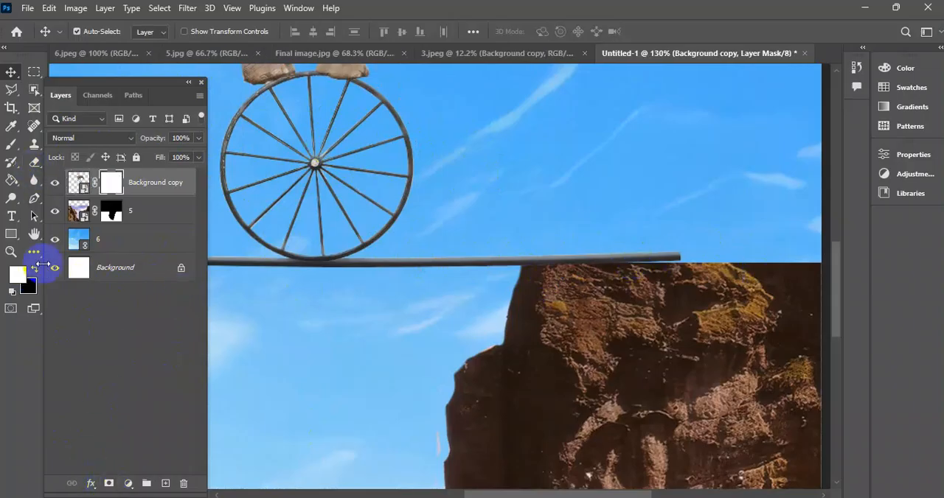
pyautogui.click(10, 147)
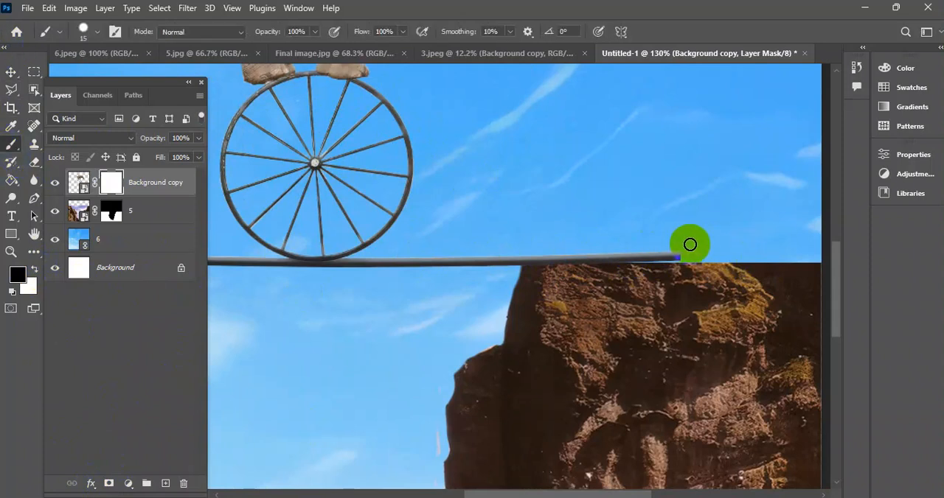
pyautogui.rightClick(617, 199)
pyautogui.moveTo(711, 263); pyautogui.dragTo(681, 264)
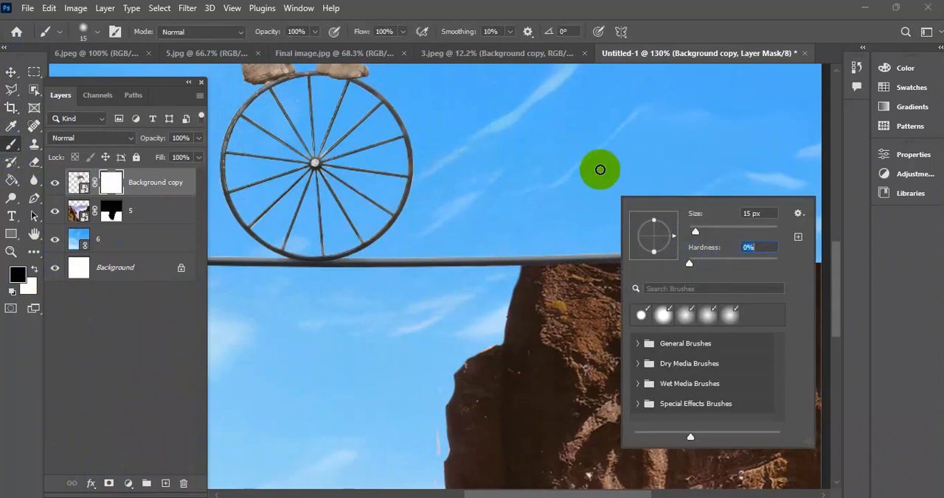
pyautogui.click(598, 170)
pyautogui.press(']')
pyautogui.press(']')
pyautogui.press(']')
pyautogui.press(']')
pyautogui.press(']')
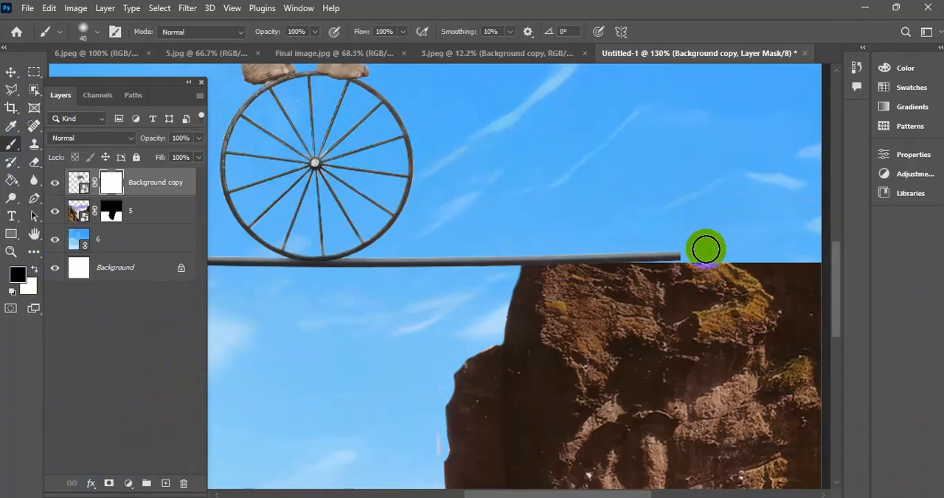
# Mask out the rope end lying over the right cliff so it fades out at the cliff's edge.
pyautogui.moveTo(724, 250)
pyautogui.mouseDown()
pyautogui.moveTo(660, 253)
pyautogui.moveTo(754, 251)
pyautogui.moveTo(596, 252)
pyautogui.mouseUp()
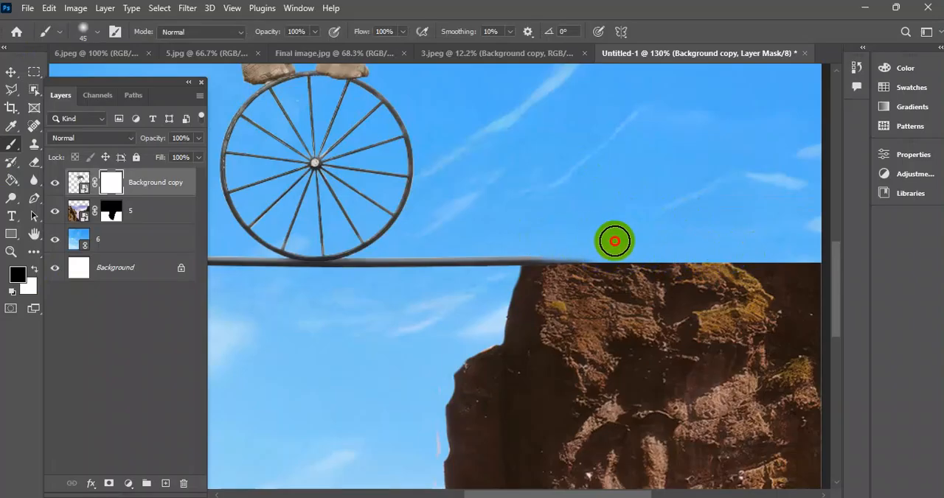
pyautogui.moveTo(527, 229)
pyautogui.mouseDown()
pyautogui.moveTo(627, 241)
pyautogui.moveTo(505, 226)
pyautogui.moveTo(628, 252)
pyautogui.moveTo(502, 225)
pyautogui.moveTo(493, 233)
pyautogui.moveTo(683, 235)
pyautogui.mouseUp()
pyautogui.scroll(-6, 598, 227)
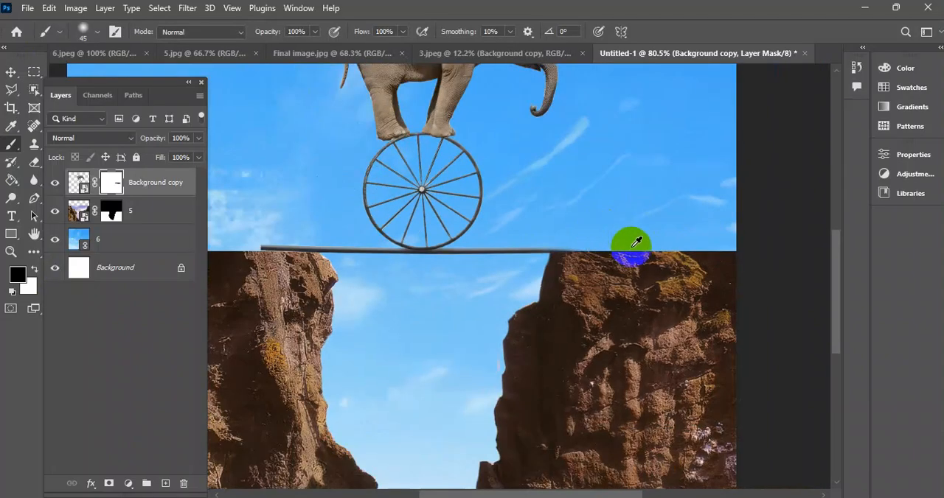
# Mask out the rope end over the left cliff with soft strokes so it blends into the cliff top.
pyautogui.moveTo(449, 296); pyautogui.dragTo(611, 300)
pyautogui.scroll(3, 506, 284)
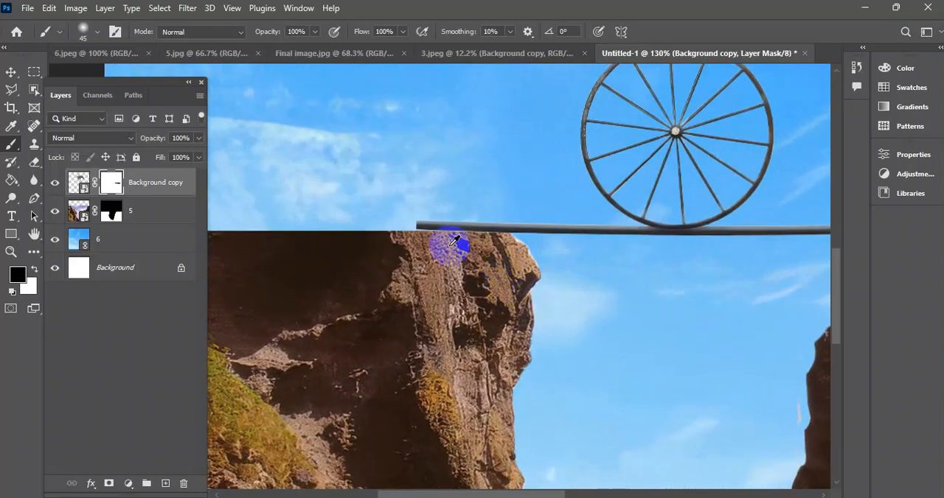
pyautogui.scroll(2, 449, 244)
pyautogui.moveTo(387, 216)
pyautogui.mouseDown()
pyautogui.moveTo(366, 200)
pyautogui.moveTo(520, 187)
pyautogui.moveTo(369, 192)
pyautogui.moveTo(409, 200)
pyautogui.moveTo(432, 192)
pyautogui.moveTo(367, 194)
pyautogui.moveTo(507, 177)
pyautogui.mouseUp()
pyautogui.moveTo(422, 184)
pyautogui.mouseDown()
pyautogui.moveTo(516, 173)
pyautogui.moveTo(412, 171)
pyautogui.mouseUp()
pyautogui.scroll(-5, 510, 253)
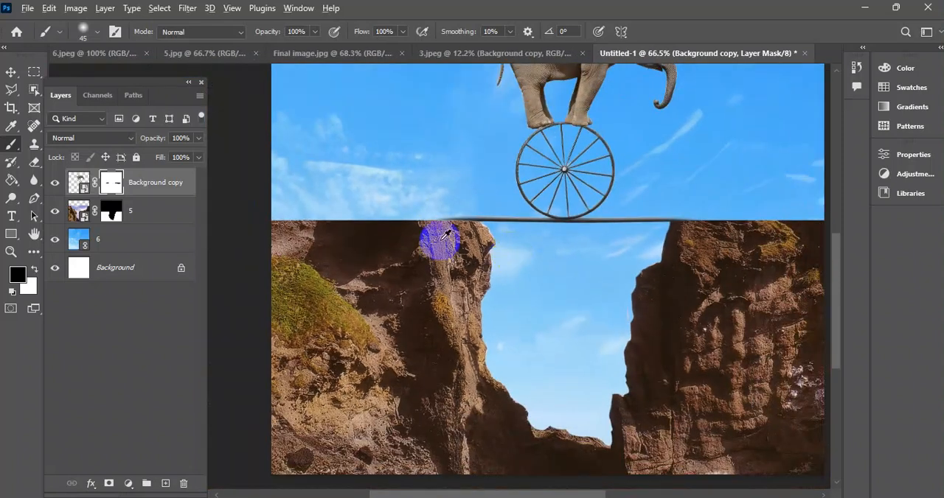
pyautogui.scroll(5, 435, 231)
pyautogui.scroll(3, 442, 225)
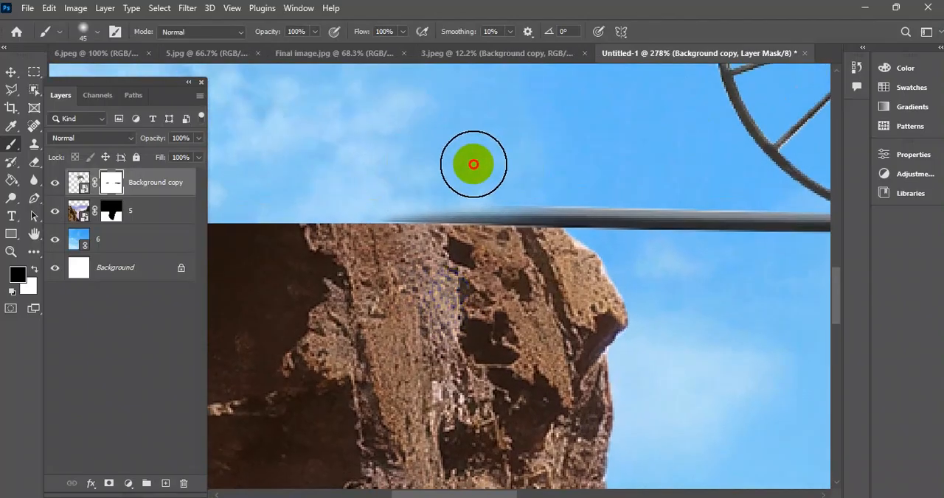
# Inspect the blended rope at both cliffs and compare the Untitled-1 composite with the Final image.jpg reference.
pyautogui.scroll(-6, 446, 203)
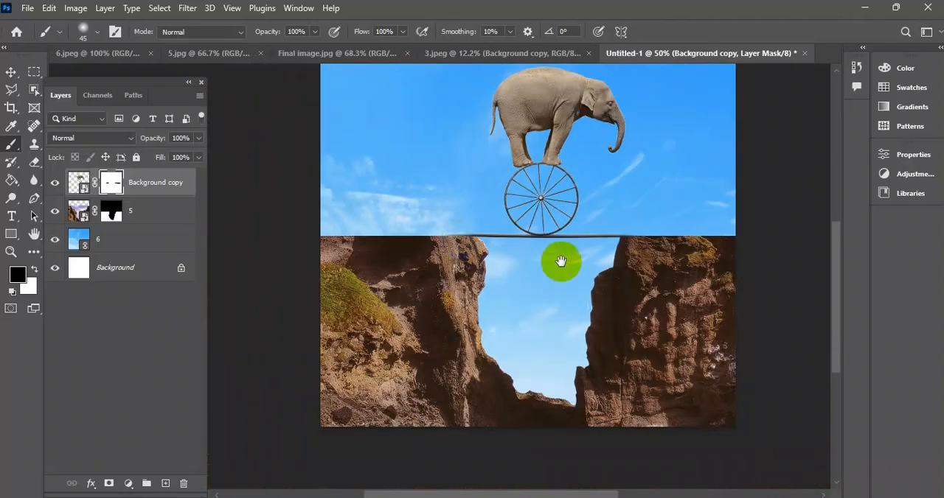
pyautogui.scroll(-2, 449, 314)
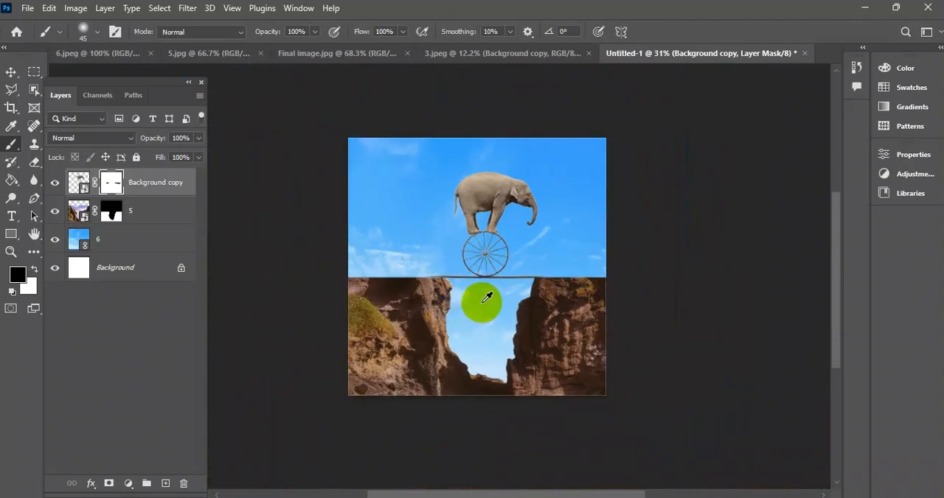
pyautogui.scroll(4, 512, 320)
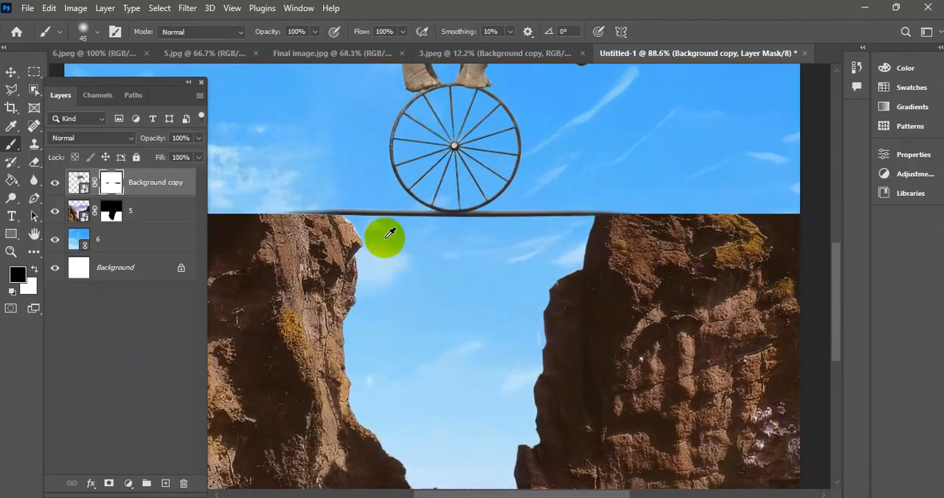
pyautogui.scroll(-3, 389, 234)
pyautogui.scroll(1, 509, 264)
pyautogui.click(11, 73)
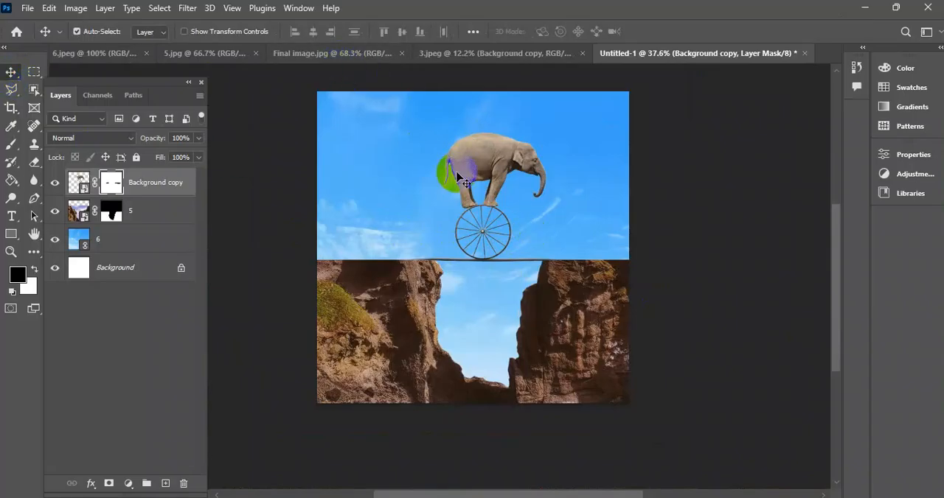
pyautogui.click(325, 53)
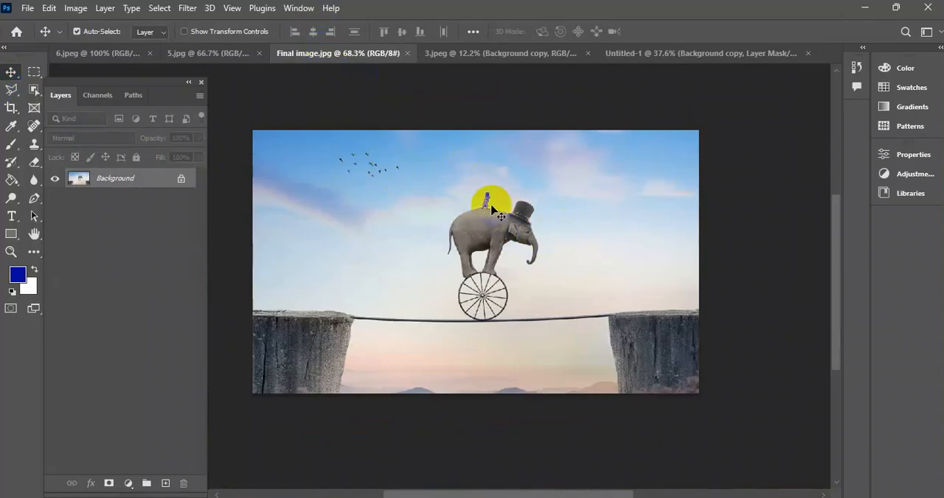
pyautogui.click(623, 52)
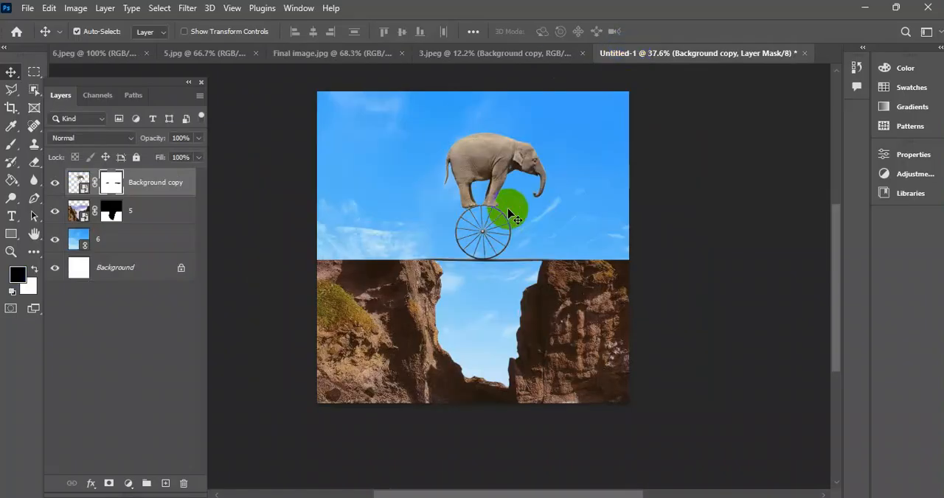
# Open the top hat image Gemini_Generated_Image_7wruz17wruz17wru.jpeg from the 12-5-25 Image folder.
pyautogui.scroll(10, 508, 156)
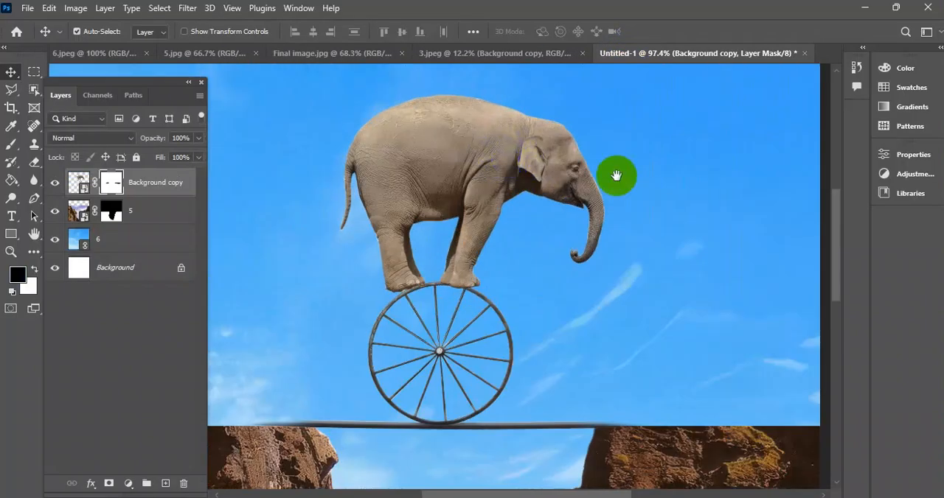
pyautogui.moveTo(616, 176); pyautogui.dragTo(603, 231)
pyautogui.scroll(-4, 494, 217)
pyautogui.scroll(4, 494, 215)
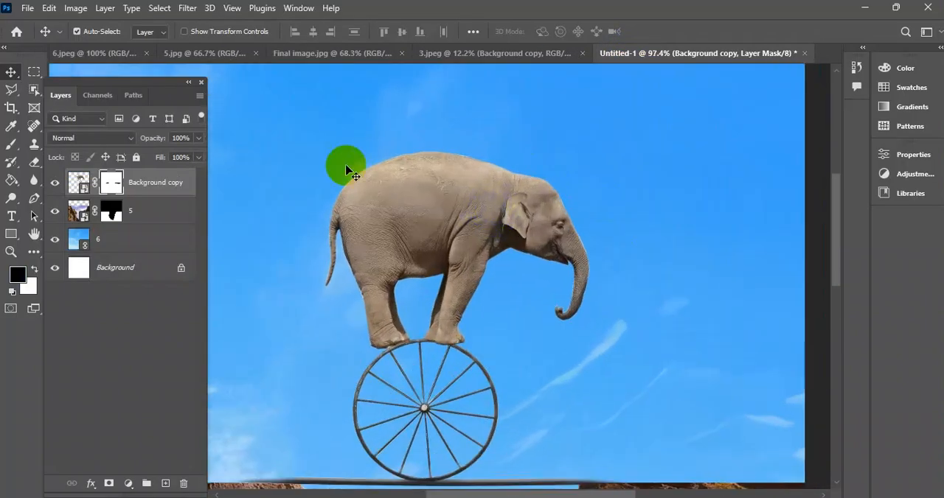
pyautogui.click(26, 9)
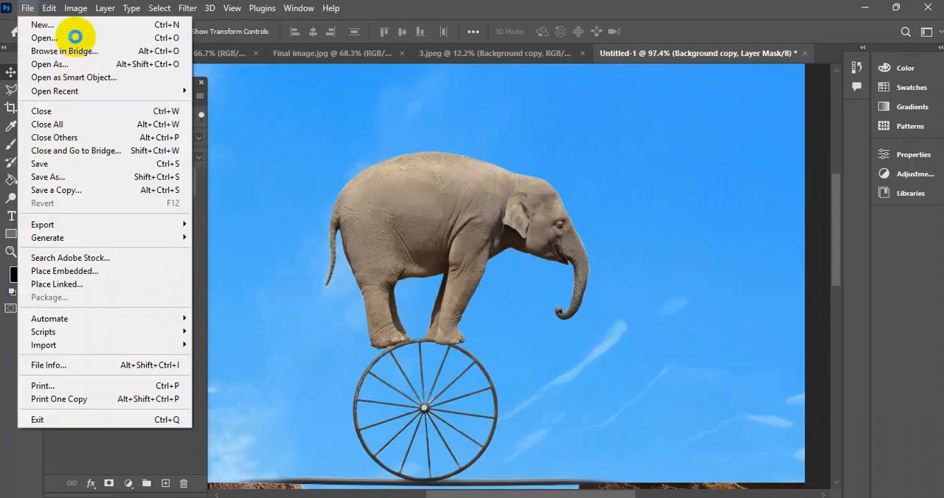
pyautogui.click(76, 34)
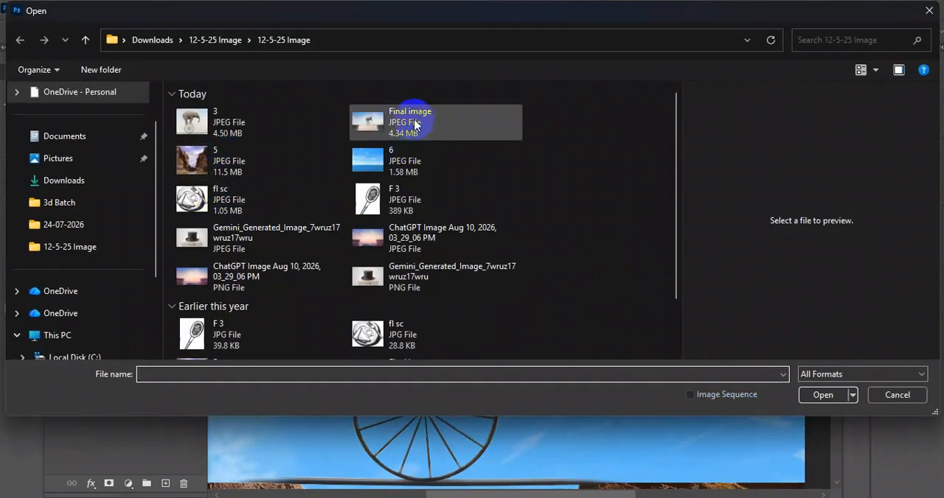
pyautogui.click(227, 244)
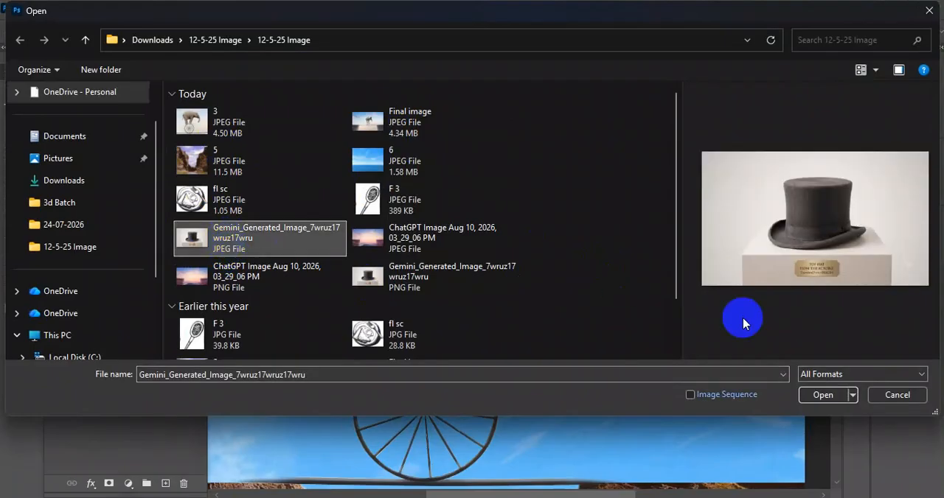
pyautogui.click(822, 394)
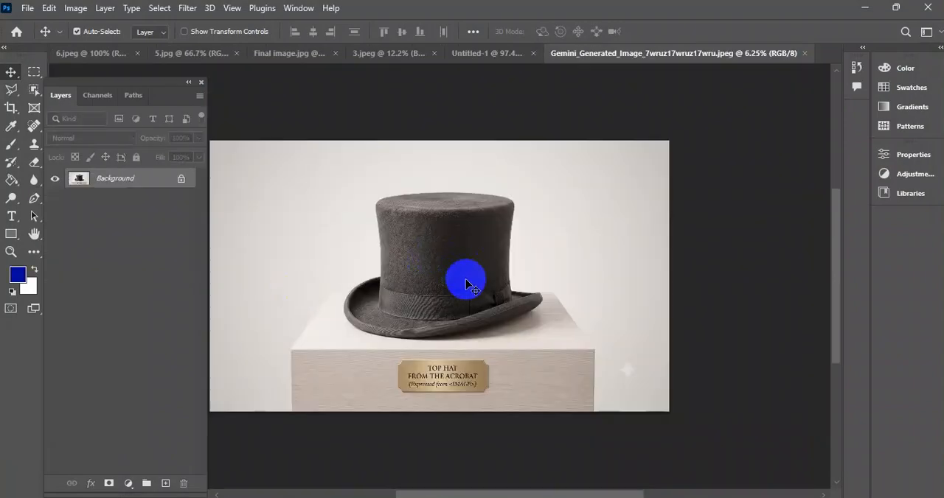
# Fit the hat image in view and create an automatic Subject selection around the hat.
pyautogui.hotkey('ctrl', '0')
pyautogui.click(159, 8)
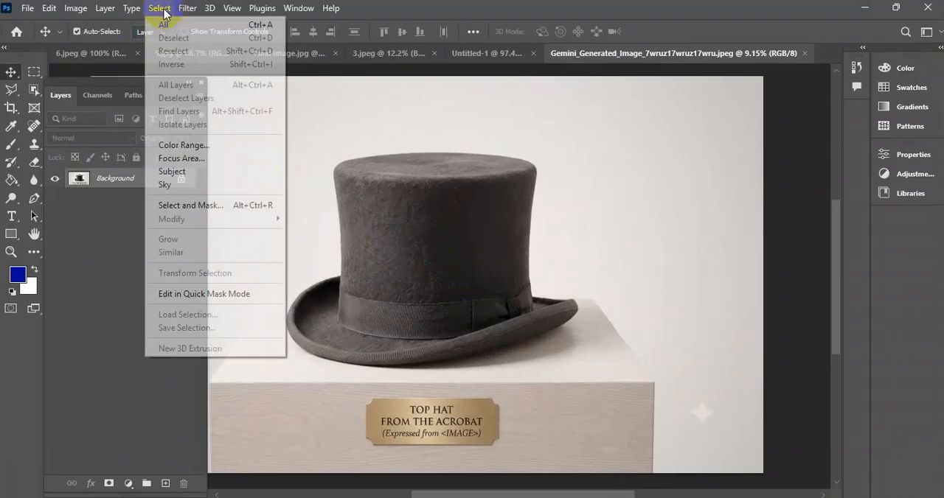
pyautogui.click(211, 173)
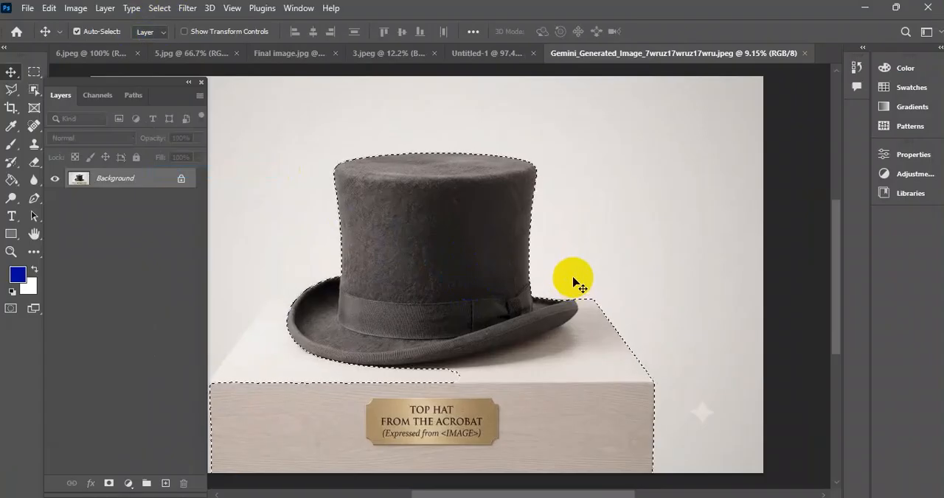
# Subtract the pedestal from the selection with the Lasso tool, tracing along the underside of the hat brim.
pyautogui.scroll(-1, 573, 282)
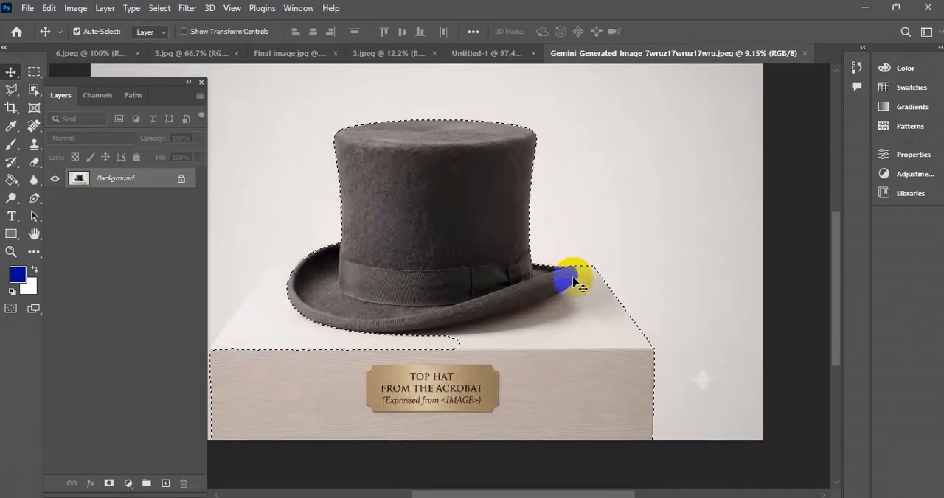
pyautogui.click(13, 92)
pyautogui.click(64, 90)
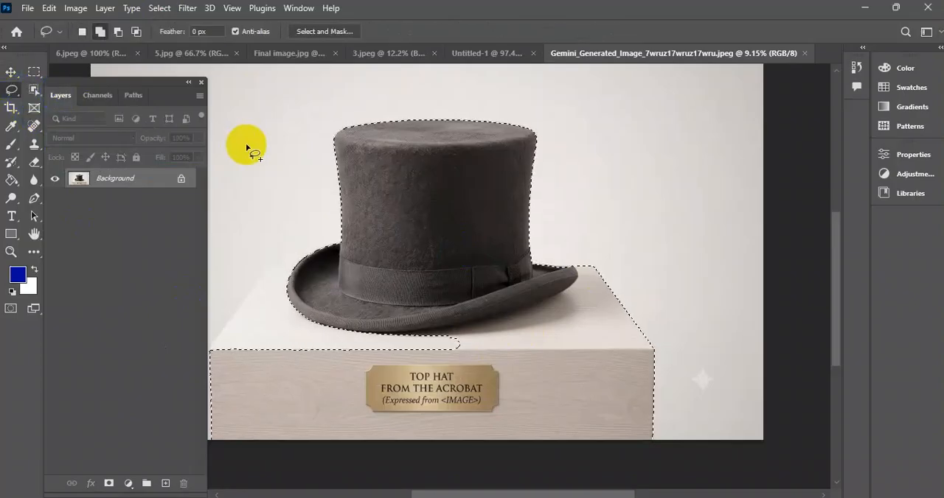
pyautogui.scroll(-1, 353, 302)
pyautogui.scroll(-3, 361, 301)
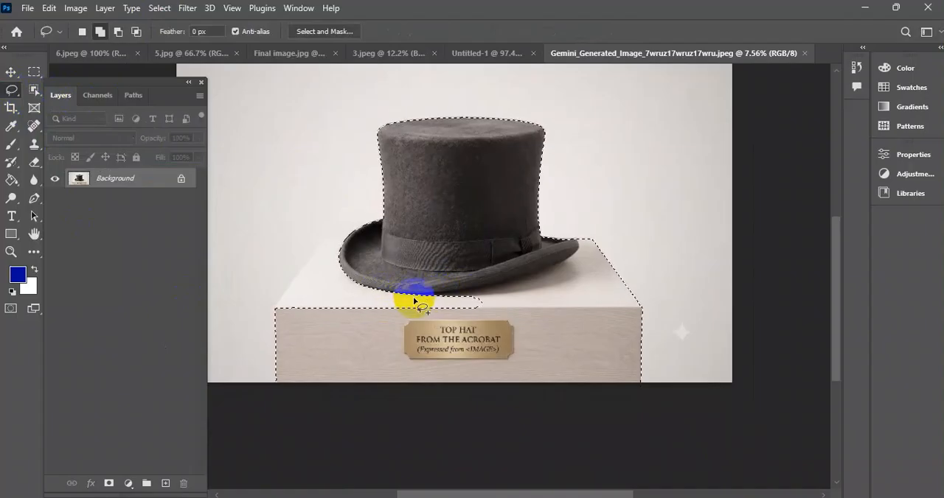
pyautogui.click(119, 32)
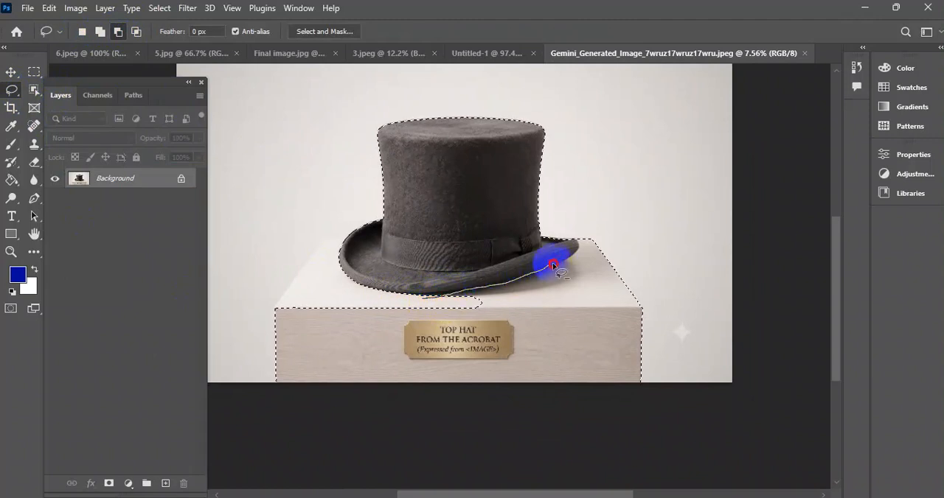
pyautogui.moveTo(581, 231); pyautogui.dragTo(691, 336)
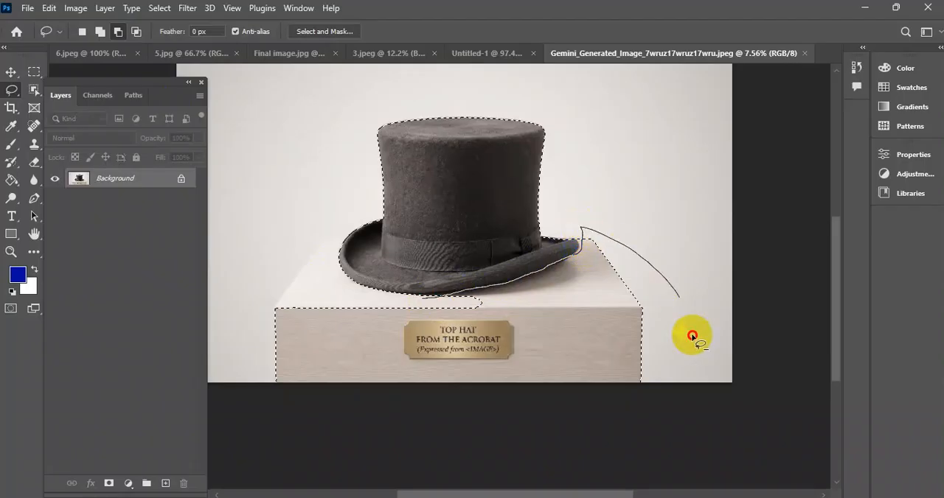
pyautogui.moveTo(353, 466)
pyautogui.mouseDown()
pyautogui.moveTo(228, 326)
pyautogui.moveTo(354, 293)
pyautogui.mouseUp()
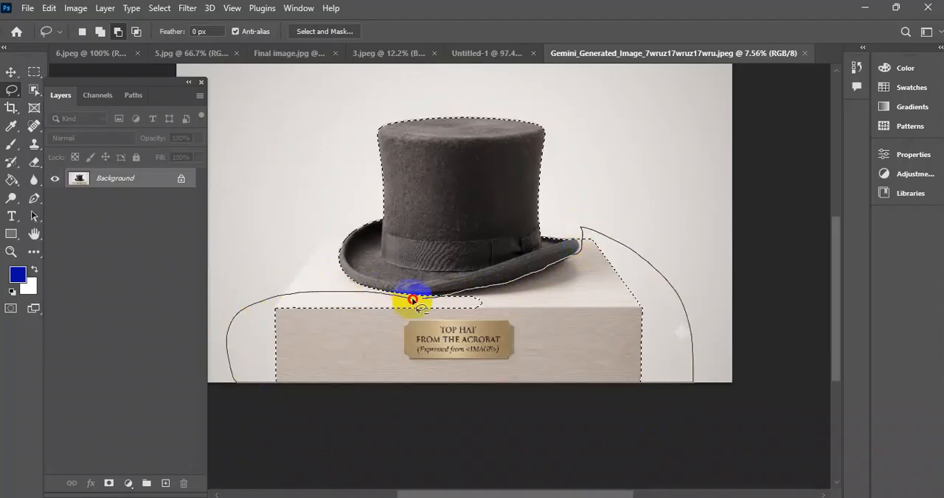
pyautogui.moveTo(425, 300); pyautogui.dragTo(417, 307)
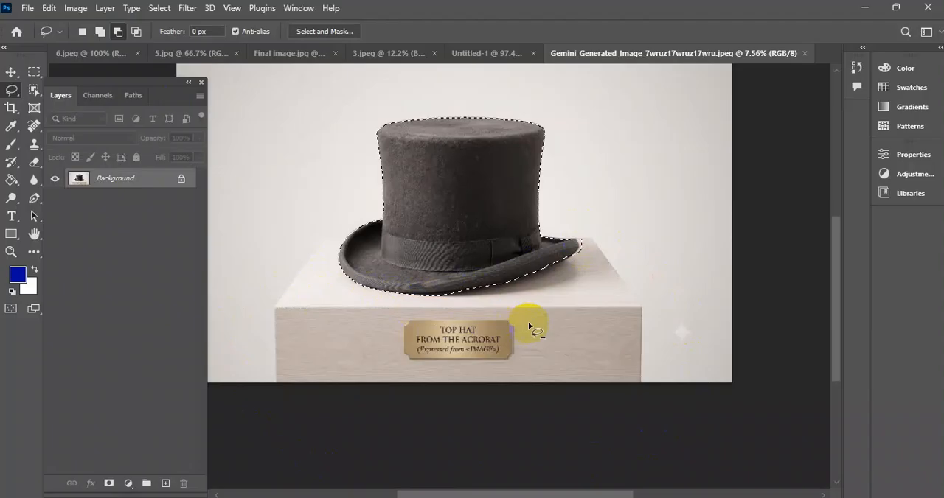
# Trim the excess selection around the tip of the hat brim and turn the selection into a layer mask.
pyautogui.scroll(5, 588, 253)
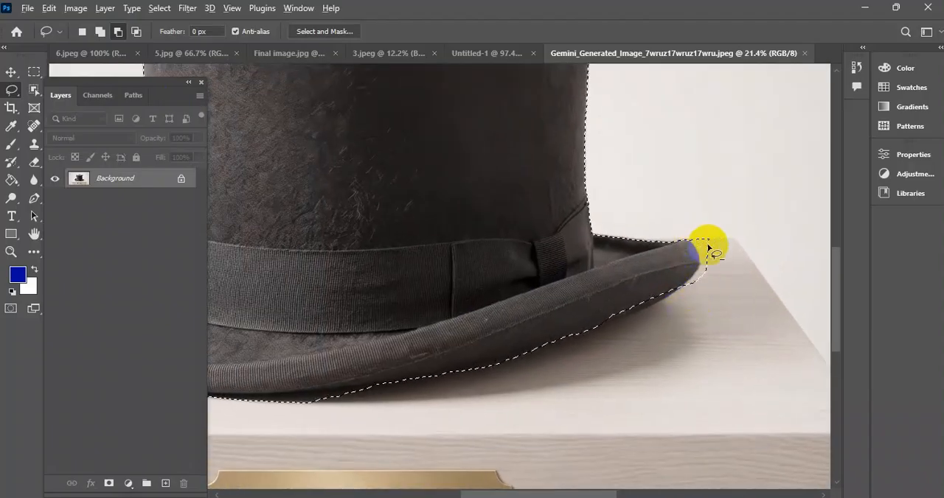
pyautogui.scroll(-2, 704, 247)
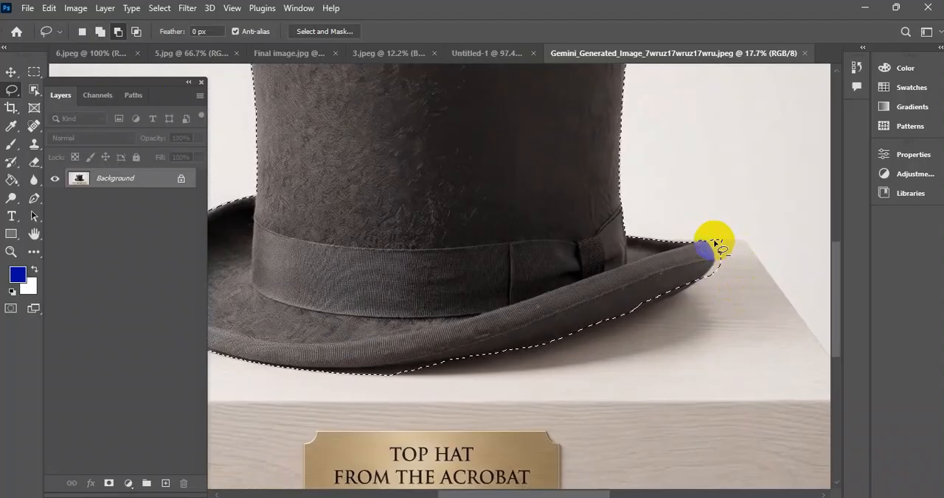
pyautogui.moveTo(705, 283)
pyautogui.mouseDown()
pyautogui.moveTo(729, 230)
pyautogui.moveTo(639, 246)
pyautogui.mouseUp()
pyautogui.scroll(-3, 531, 312)
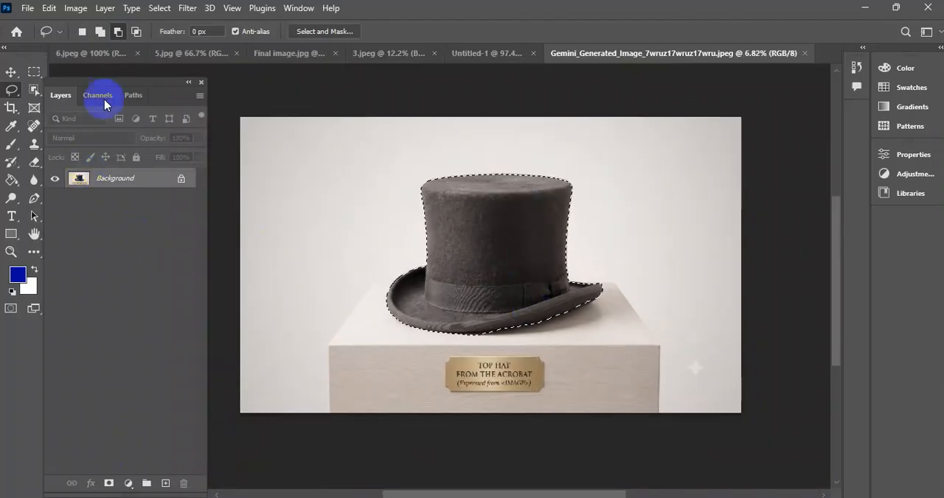
pyautogui.click(108, 483)
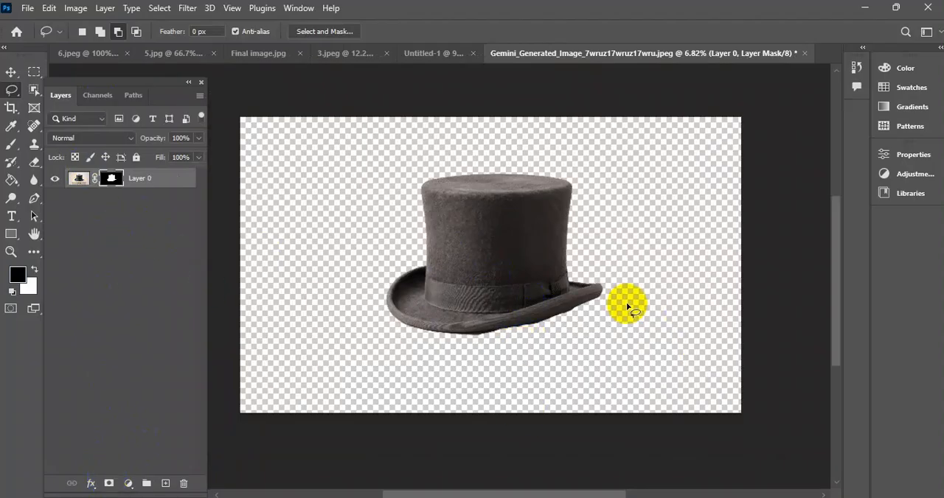
# Prepare a black brush of 250 px with about 46% hardness for refining the hat's layer mask.
pyautogui.click(11, 71)
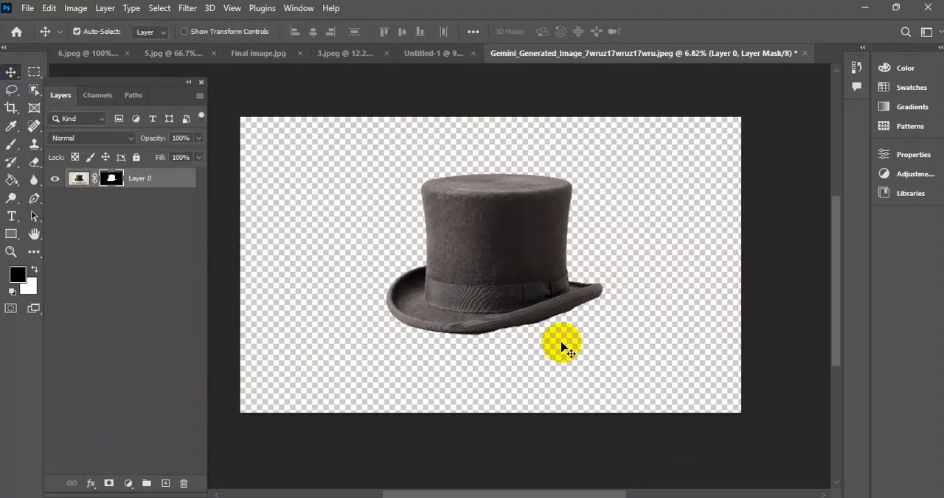
pyautogui.scroll(5, 548, 347)
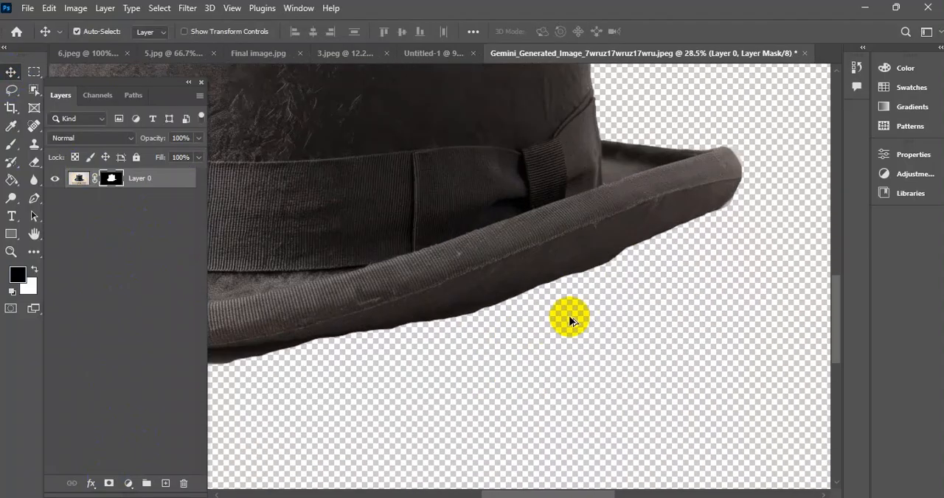
pyautogui.scroll(2, 586, 251)
pyautogui.scroll(-4, 632, 272)
pyautogui.moveTo(46, 269); pyautogui.dragTo(113, 241)
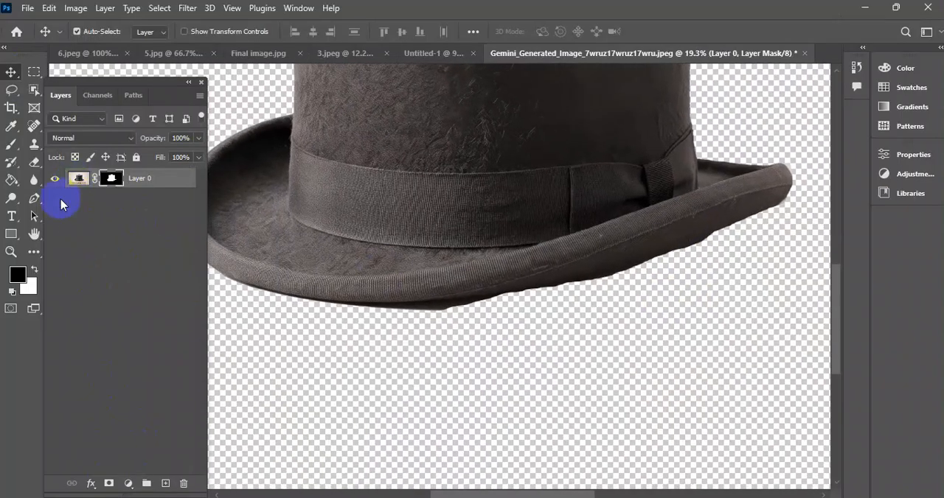
pyautogui.click(10, 148)
pyautogui.scroll(2, 490, 334)
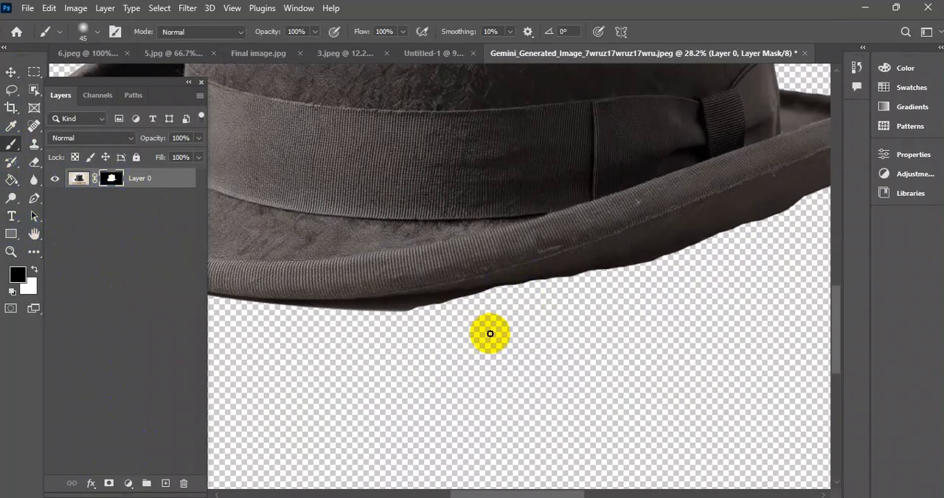
pyautogui.press(']')
pyautogui.press(']')
pyautogui.press(']')
pyautogui.press(']')
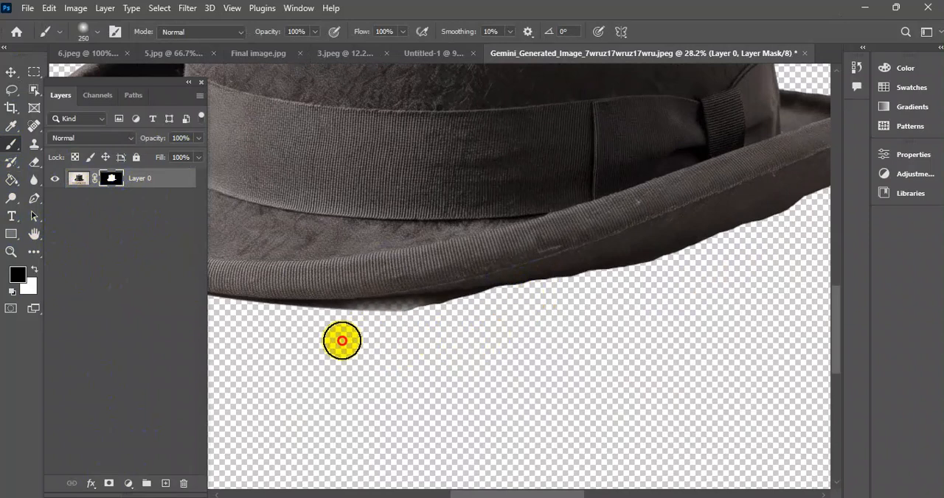
pyautogui.rightClick(391, 359)
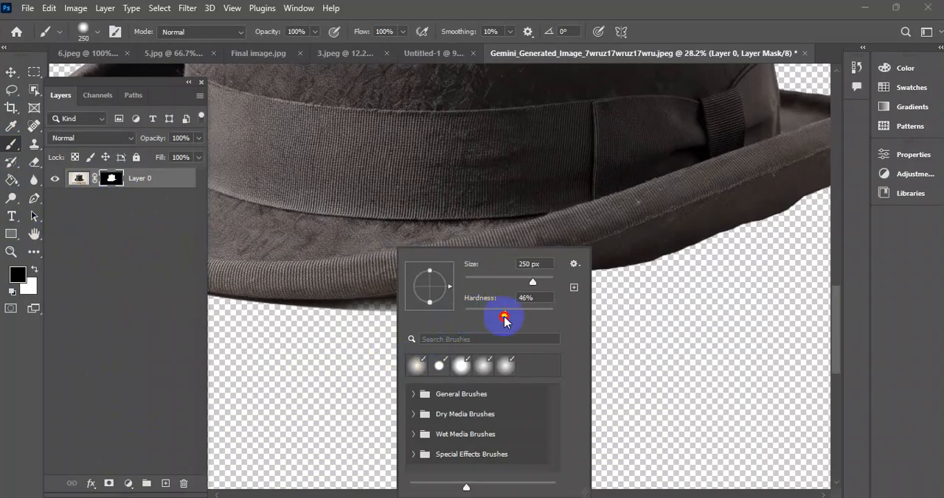
pyautogui.click(348, 356)
# Paint on the mask along the underside of the hat brim to remove the ragged edge and shadow remnants.
pyautogui.moveTo(329, 345)
pyautogui.mouseDown()
pyautogui.moveTo(418, 344)
pyautogui.moveTo(337, 342)
pyautogui.moveTo(437, 342)
pyautogui.moveTo(334, 335)
pyautogui.moveTo(434, 336)
pyautogui.moveTo(351, 336)
pyautogui.moveTo(451, 333)
pyautogui.moveTo(488, 319)
pyautogui.moveTo(428, 332)
pyautogui.moveTo(536, 305)
pyautogui.moveTo(378, 331)
pyautogui.moveTo(433, 331)
pyautogui.moveTo(322, 337)
pyautogui.moveTo(510, 316)
pyautogui.moveTo(756, 244)
pyautogui.mouseUp()
pyautogui.moveTo(654, 273)
pyautogui.mouseDown()
pyautogui.moveTo(536, 357)
pyautogui.moveTo(379, 410)
pyautogui.moveTo(373, 403)
pyautogui.moveTo(519, 337)
pyautogui.moveTo(350, 403)
pyautogui.moveTo(465, 362)
pyautogui.moveTo(385, 404)
pyautogui.mouseUp()
pyautogui.scroll(-5, 385, 405)
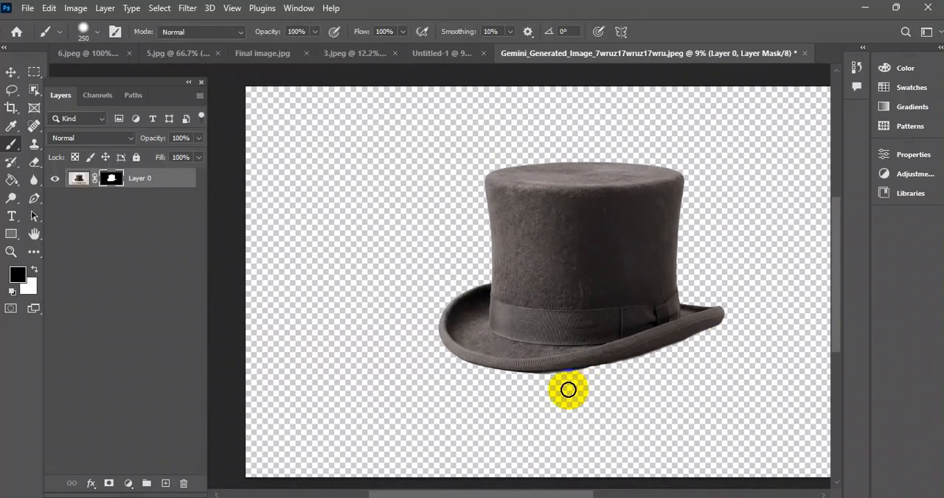
# Convert the masked hat layer to a smart object and bring it into the Untitled-1 document.
pyautogui.click(11, 71)
pyautogui.click(111, 175)
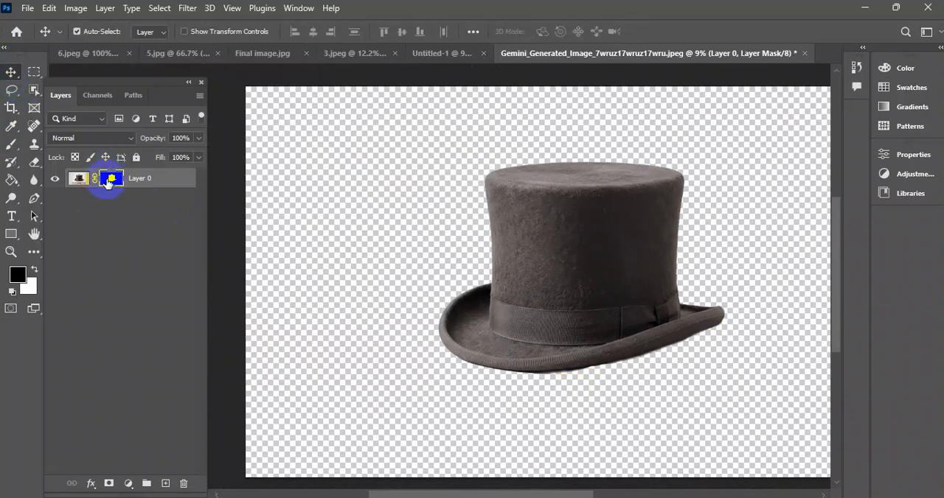
pyautogui.rightClick(109, 181)
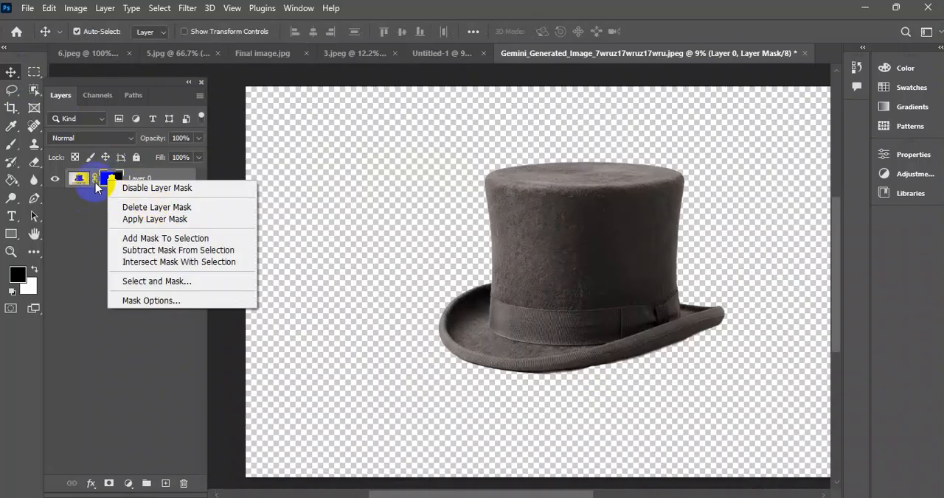
pyautogui.click(153, 180)
pyautogui.rightClick(154, 180)
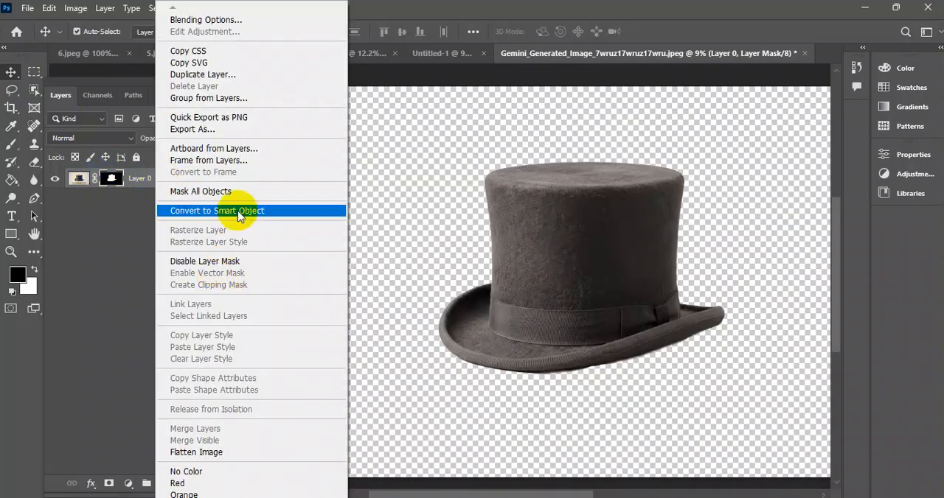
pyautogui.click(236, 209)
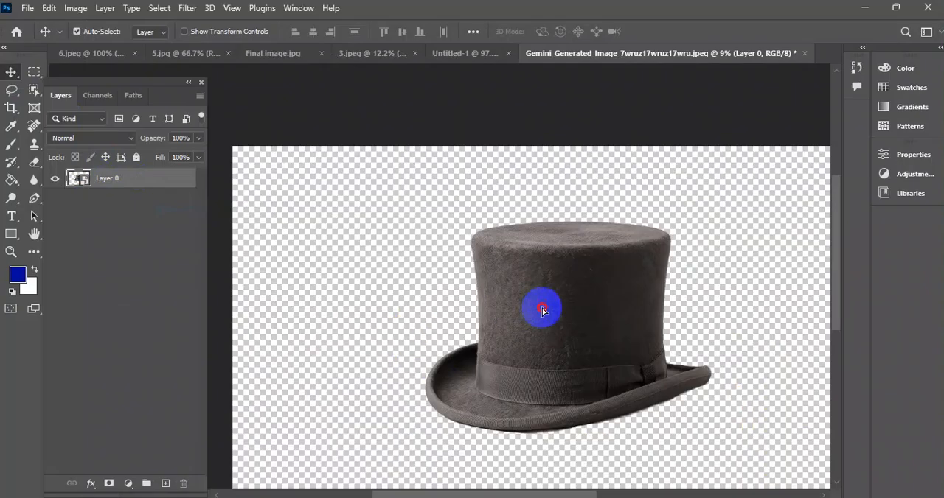
pyautogui.moveTo(541, 310); pyautogui.dragTo(499, 207)
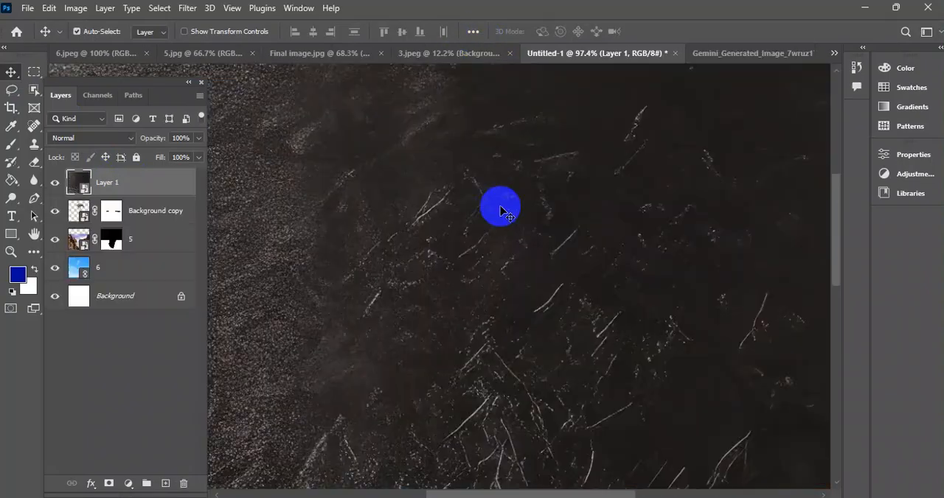
# Scale the hat layer down to about 1.49% with Free Transform and move it over the elephant's head.
pyautogui.scroll(-5, 501, 210)
pyautogui.scroll(-2, 499, 214)
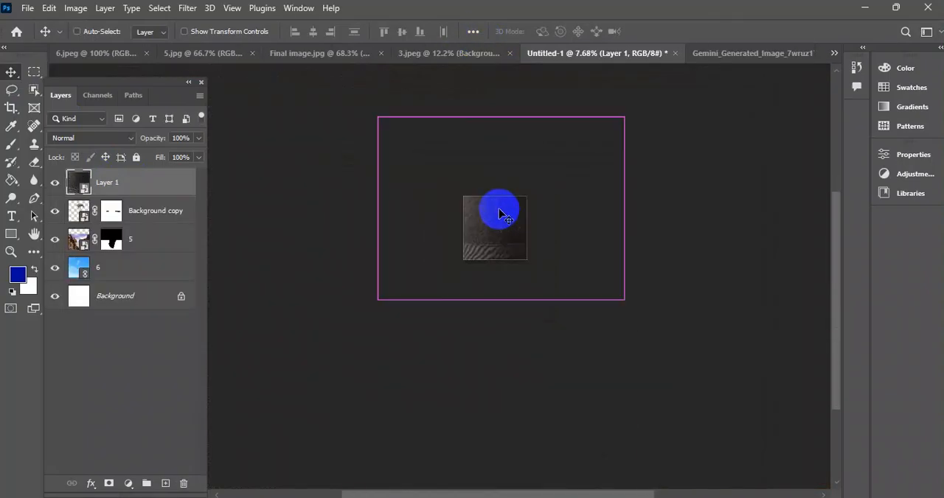
pyautogui.hotkey('ctrl', 't')
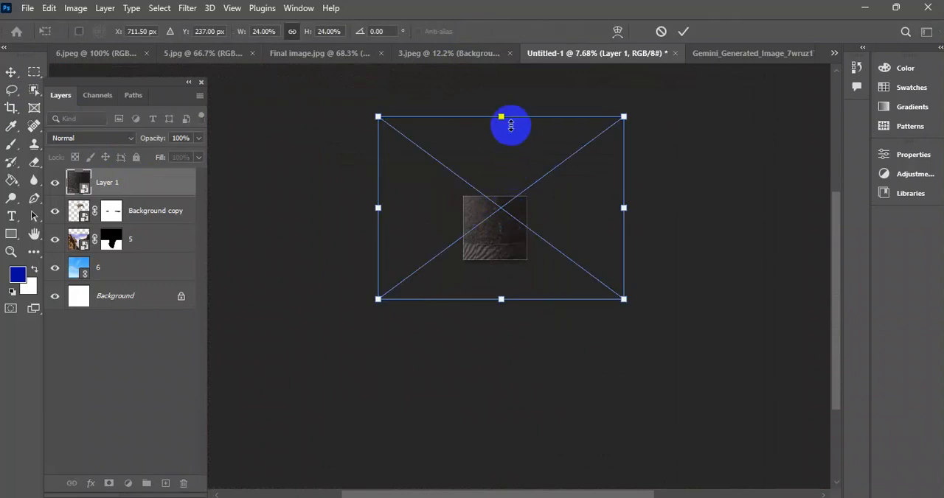
pyautogui.moveTo(500, 118); pyautogui.dragTo(525, 272)
pyautogui.scroll(5, 504, 208)
pyautogui.moveTo(494, 196); pyautogui.dragTo(509, 266)
pyautogui.moveTo(509, 304); pyautogui.dragTo(526, 215)
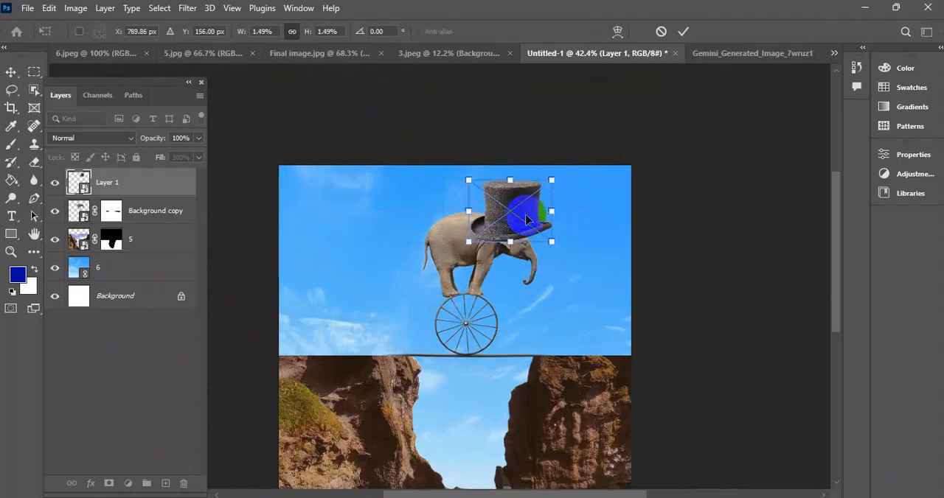
# Shrink the hat to about 0.72%, rotate it about 29°, and seat it on the elephant's head.
pyautogui.moveTo(565, 174); pyautogui.dragTo(581, 209)
pyautogui.moveTo(526, 185); pyautogui.dragTo(531, 232)
pyautogui.click(684, 31)
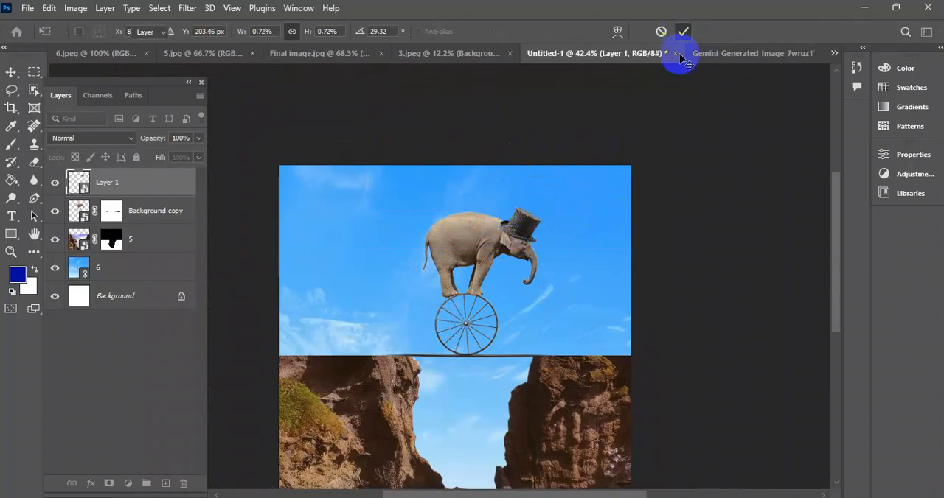
pyautogui.scroll(5, 527, 237)
pyautogui.scroll(5, 620, 183)
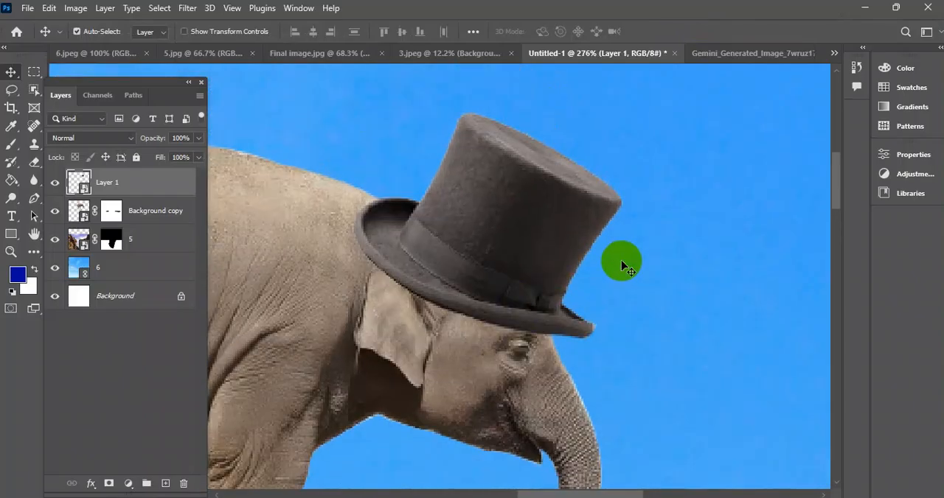
# Rotate the hat to about 36° with Free Transform and reposition it on the elephant's head.
pyautogui.moveTo(514, 271); pyautogui.dragTo(491, 206)
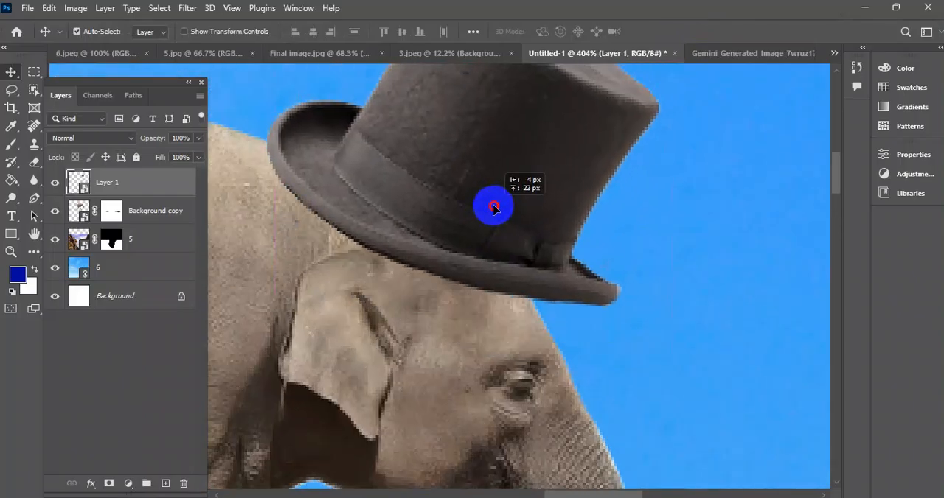
pyautogui.scroll(-5, 508, 236)
pyautogui.scroll(1, 516, 234)
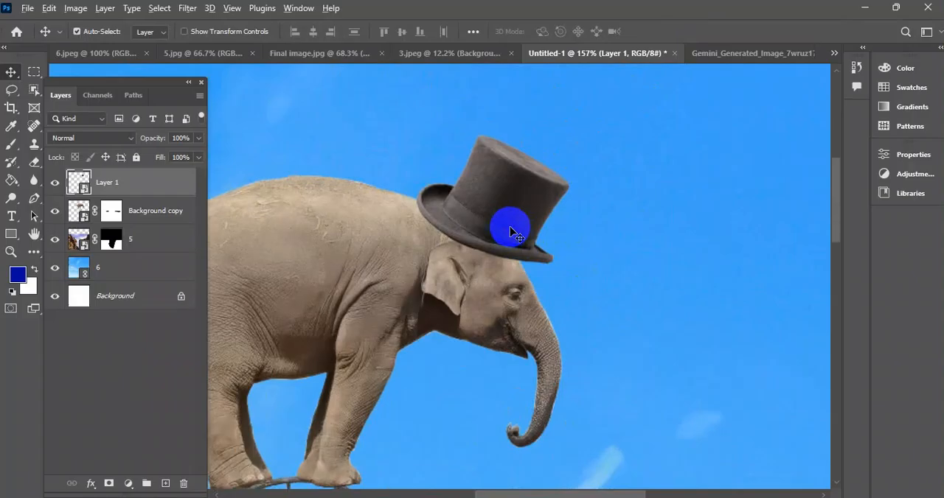
pyautogui.hotkey('ctrl', 't')
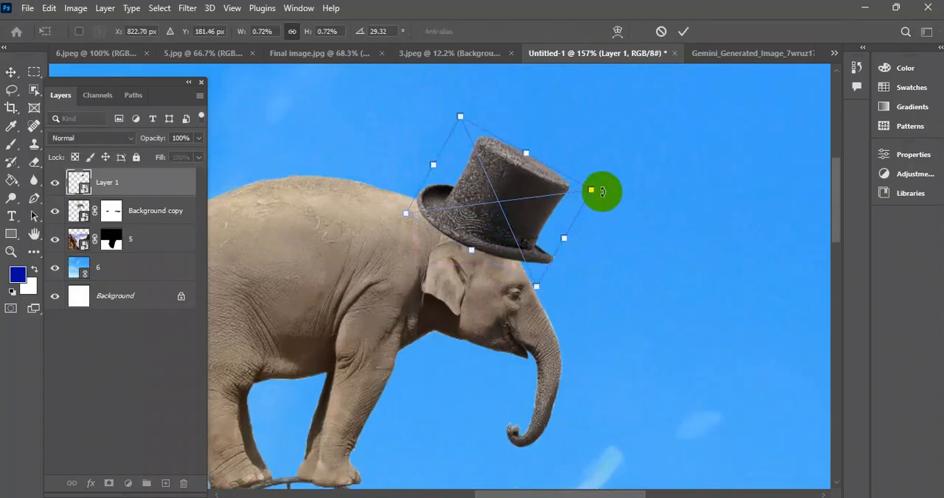
pyautogui.moveTo(608, 196); pyautogui.dragTo(611, 204)
pyautogui.moveTo(516, 225); pyautogui.dragTo(534, 236)
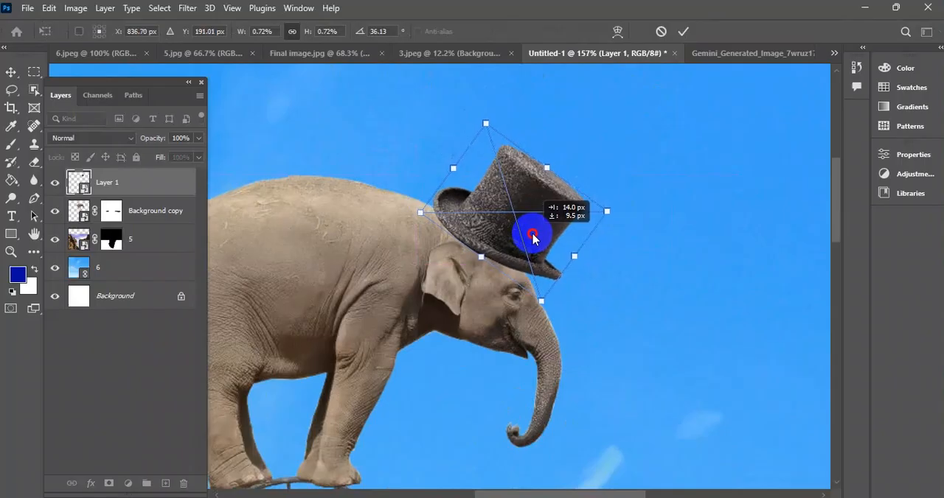
pyautogui.click(692, 33)
pyautogui.scroll(-3, 535, 210)
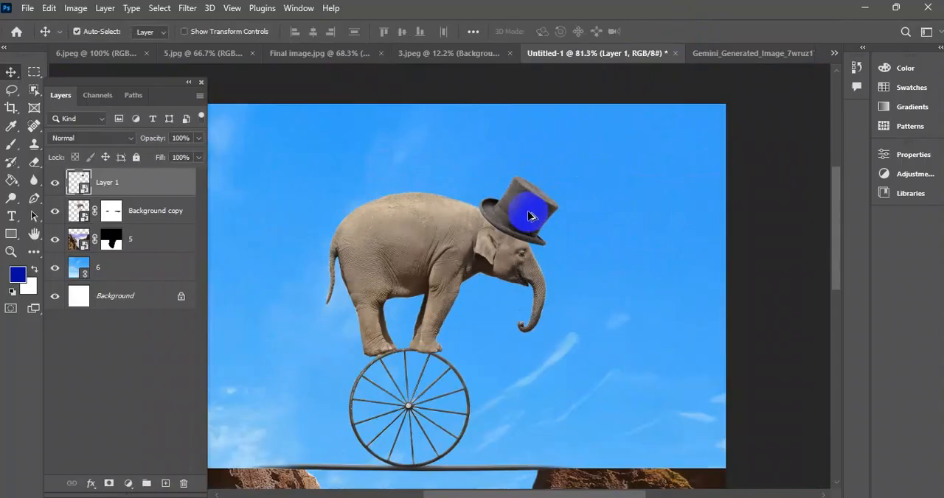
# Nudge the hat slightly upward and check how its brim meets the elephant's head.
pyautogui.scroll(10, 535, 210)
pyautogui.scroll(-5, 539, 227)
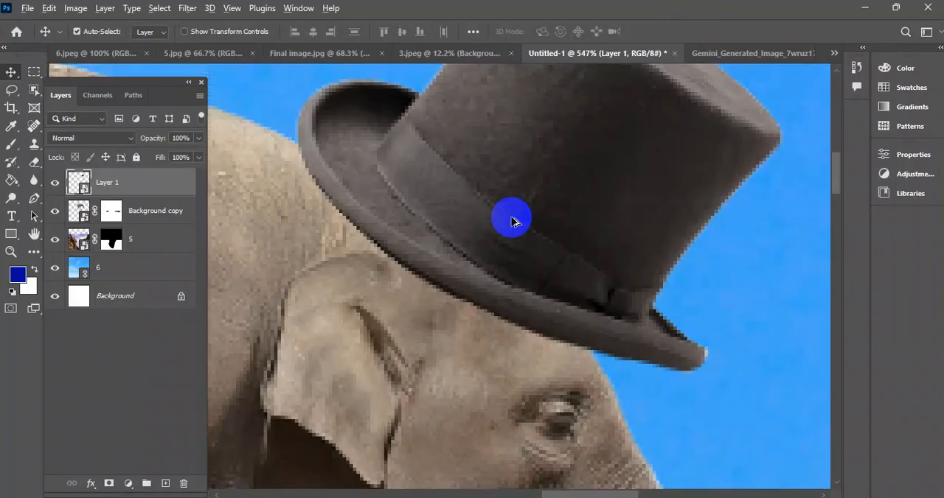
pyautogui.moveTo(528, 194)
pyautogui.mouseDown()
pyautogui.moveTo(527, 148)
pyautogui.moveTo(525, 194)
pyautogui.mouseUp()
pyautogui.scroll(3, 516, 214)
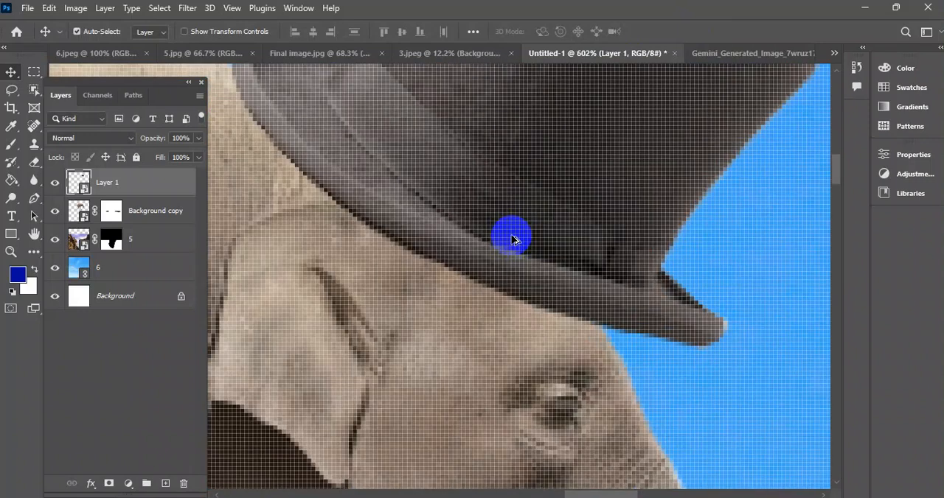
pyautogui.scroll(-2, 512, 221)
pyautogui.scroll(4, 515, 254)
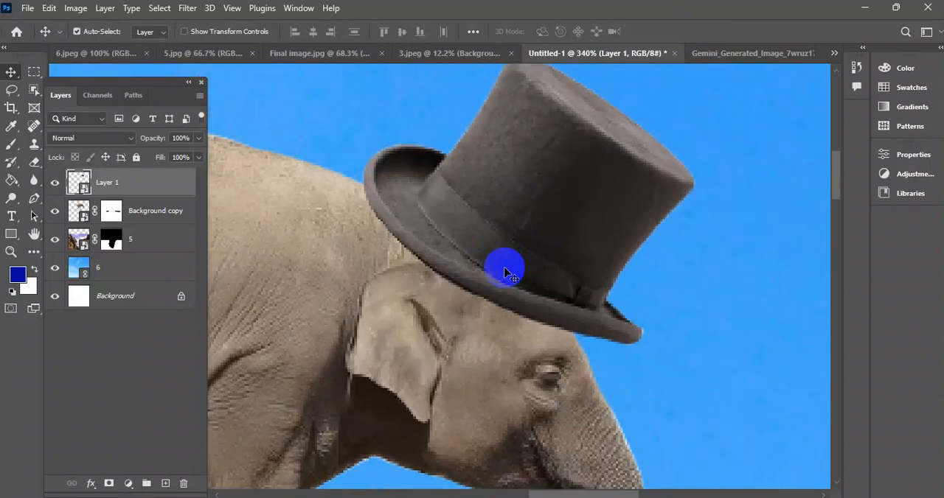
pyautogui.scroll(-3, 520, 221)
pyautogui.scroll(4, 499, 276)
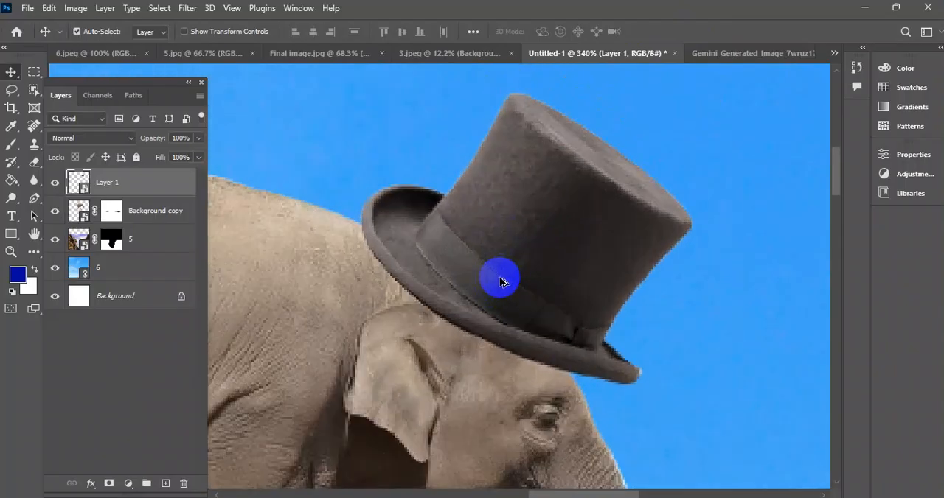
pyautogui.scroll(-2, 478, 278)
pyautogui.scroll(2, 483, 274)
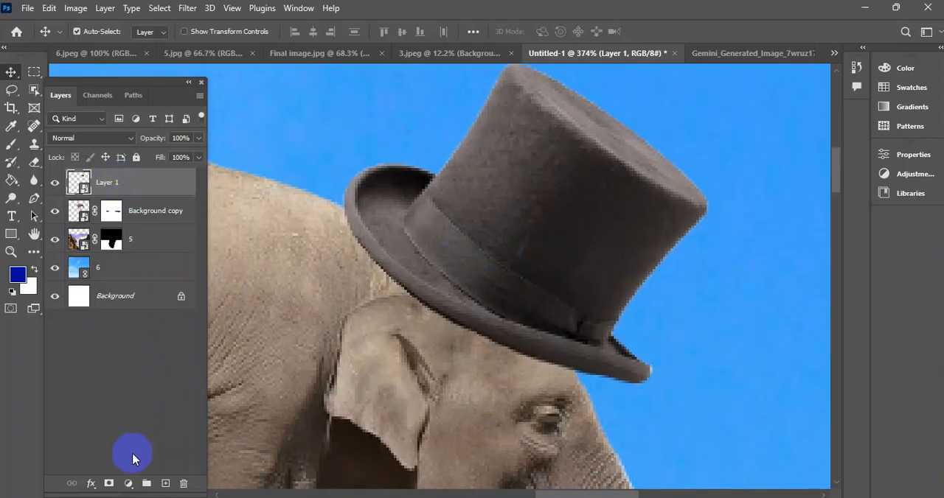
# Add a layer mask to the hat layer and reduce the black brush to size 10.
pyautogui.click(106, 485)
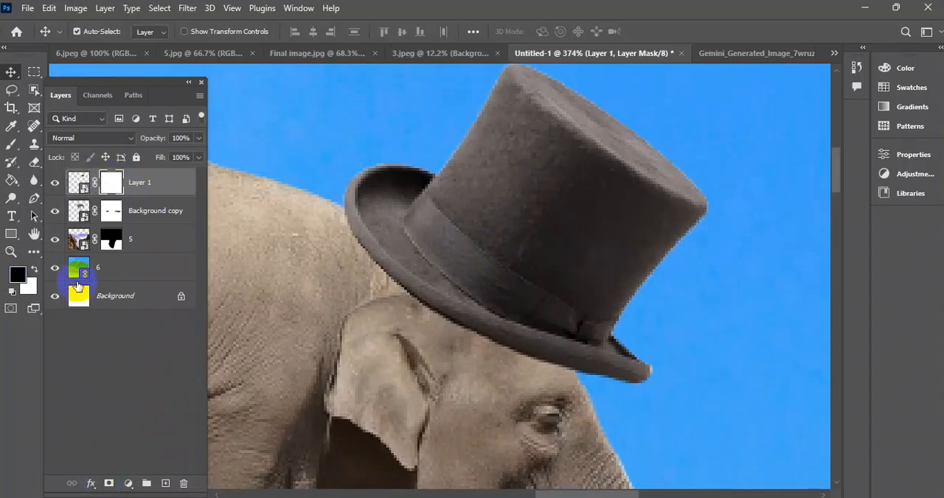
pyautogui.click(16, 151)
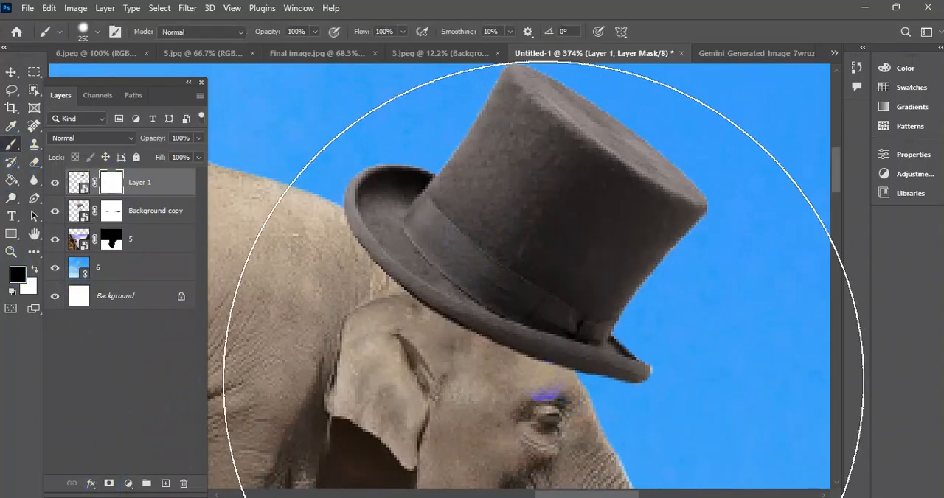
pyautogui.press('[')
pyautogui.press('[')
pyautogui.press('[')
pyautogui.press('[')
pyautogui.press('[')
pyautogui.press('[')
pyautogui.press('[')
pyautogui.press('[')
pyautogui.press('[')
pyautogui.press('[')
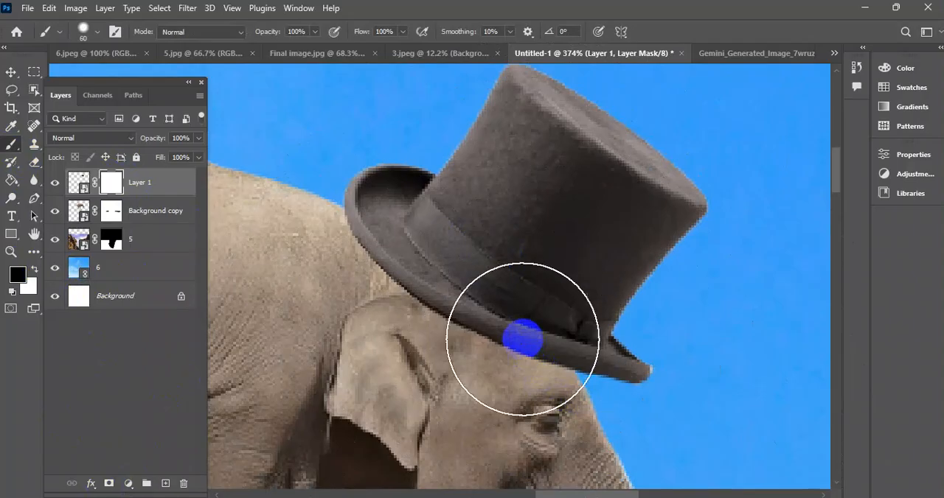
pyautogui.press('[')
pyautogui.press('[')
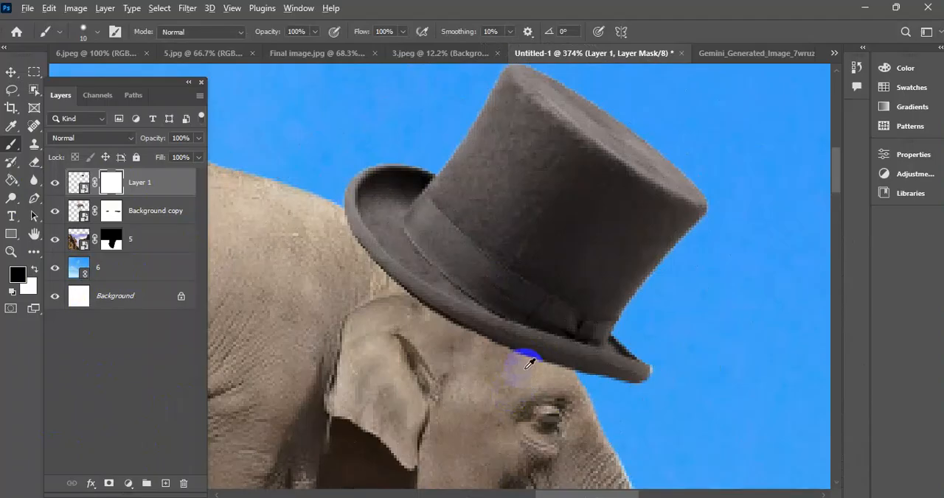
# Paint black on the hat's mask along the underside of the brim to trim its edge above the ear and forehead.
pyautogui.scroll(6, 526, 368)
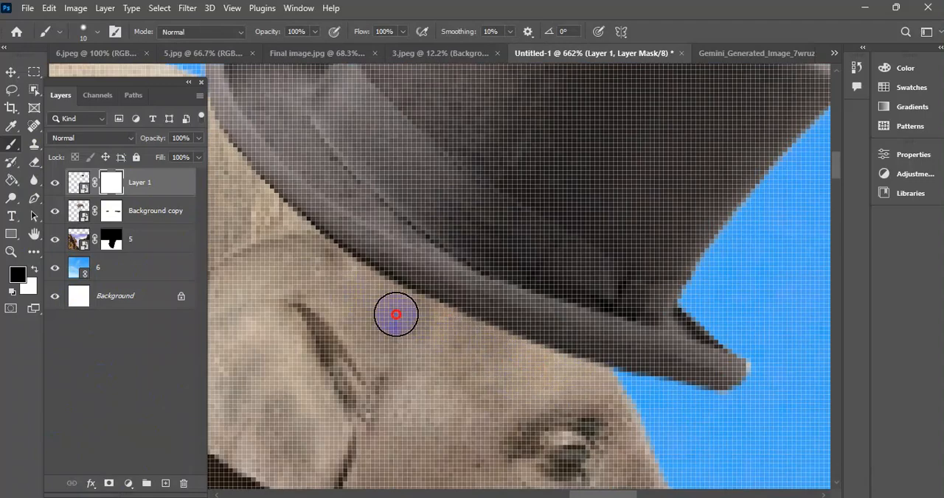
pyautogui.moveTo(304, 249); pyautogui.dragTo(419, 312)
pyautogui.scroll(-12, 525, 370)
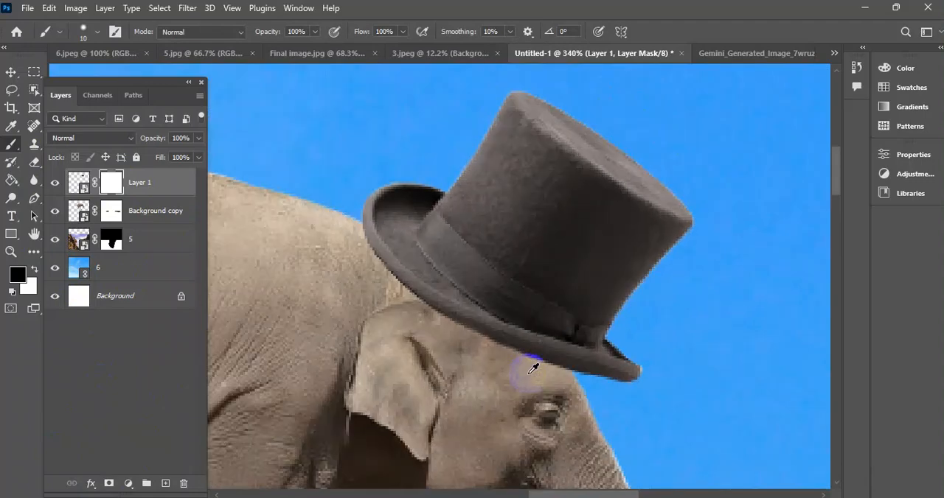
pyautogui.scroll(13, 508, 374)
pyautogui.moveTo(385, 355); pyautogui.dragTo(561, 397)
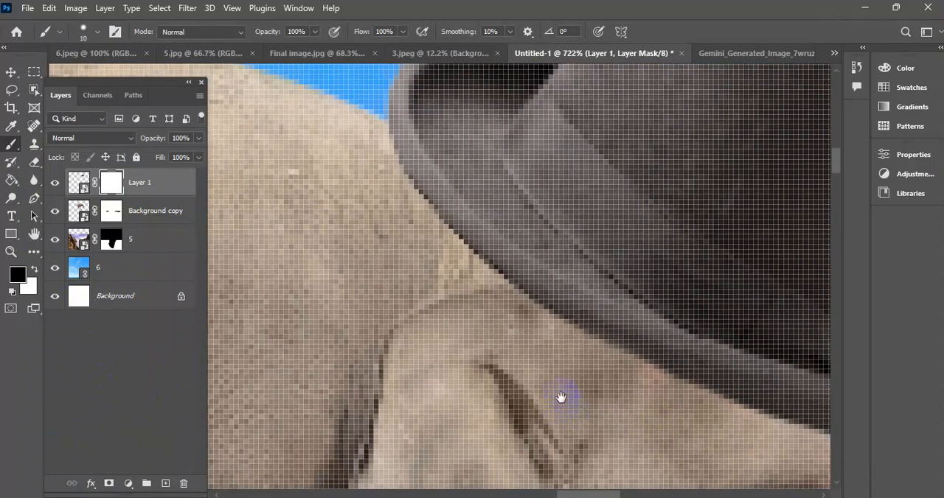
pyautogui.moveTo(432, 244); pyautogui.dragTo(523, 306)
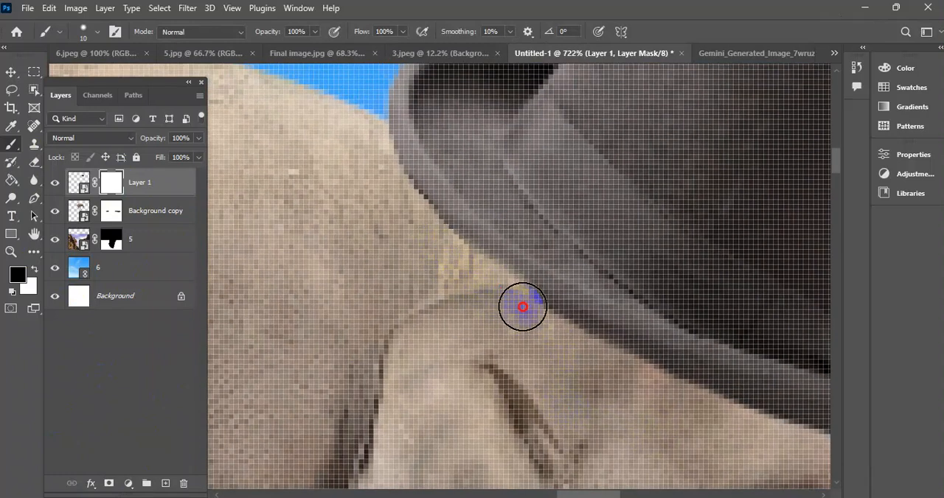
pyautogui.hotkey('ctrl', 'z')
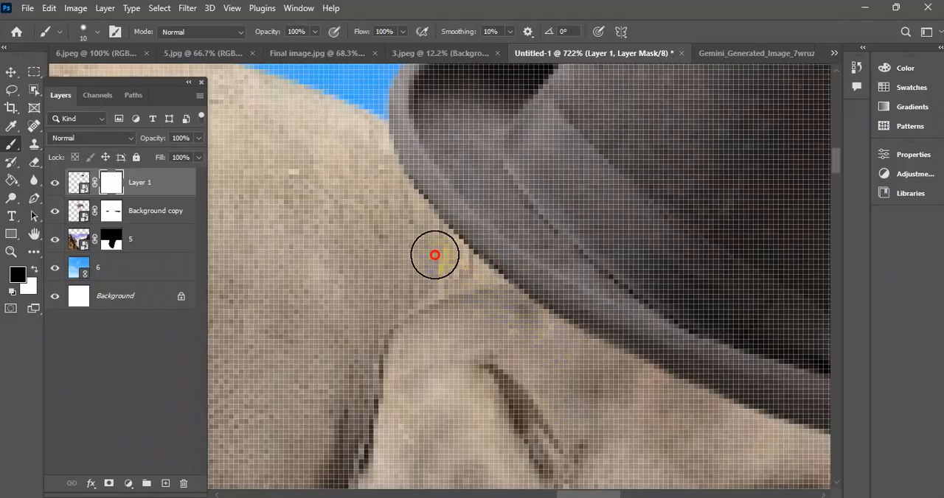
pyautogui.scroll(-6, 570, 357)
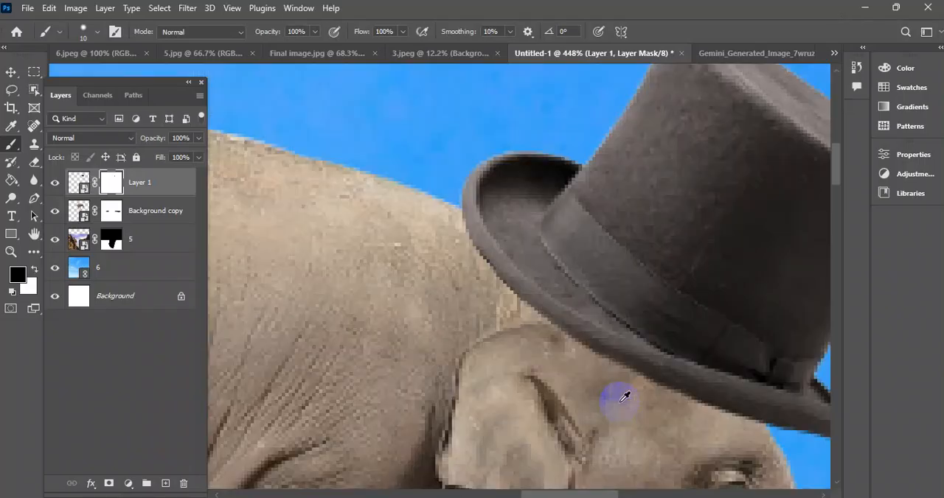
pyautogui.scroll(4, 518, 373)
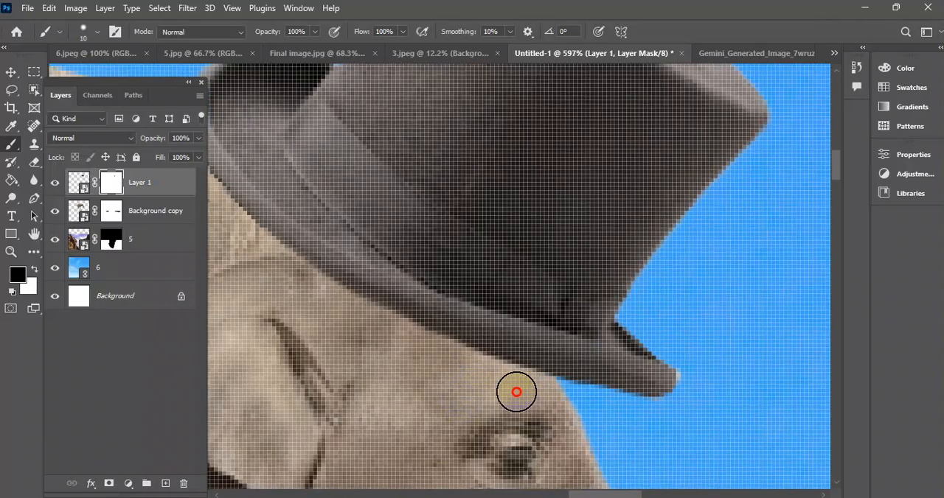
pyautogui.scroll(-3, 482, 388)
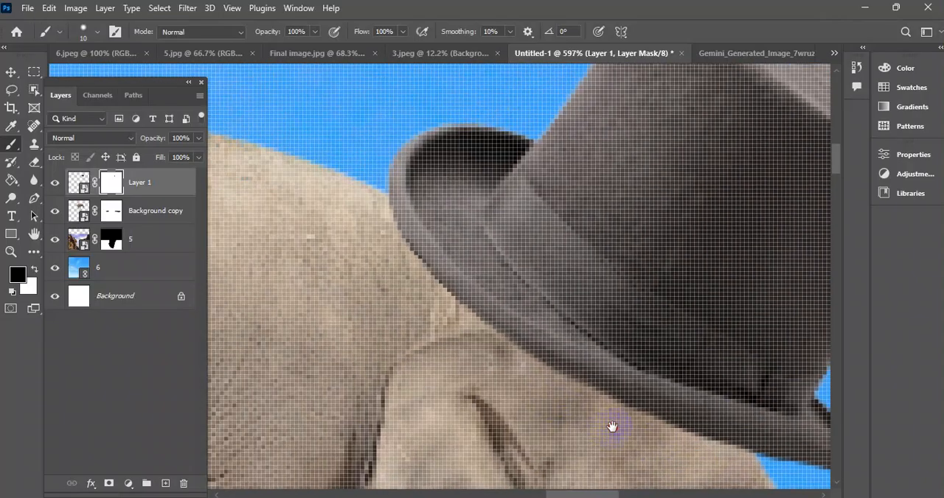
pyautogui.scroll(3, 533, 346)
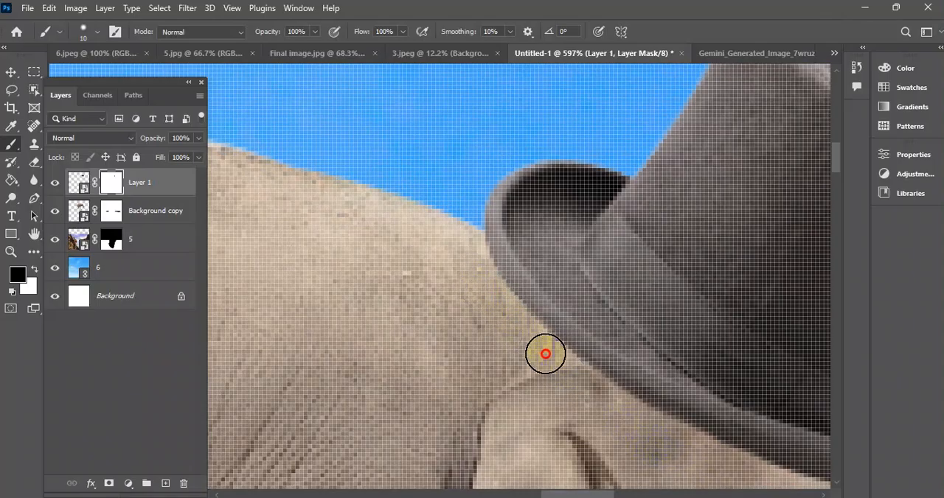
pyautogui.scroll(-2, 581, 391)
pyautogui.scroll(2, 567, 388)
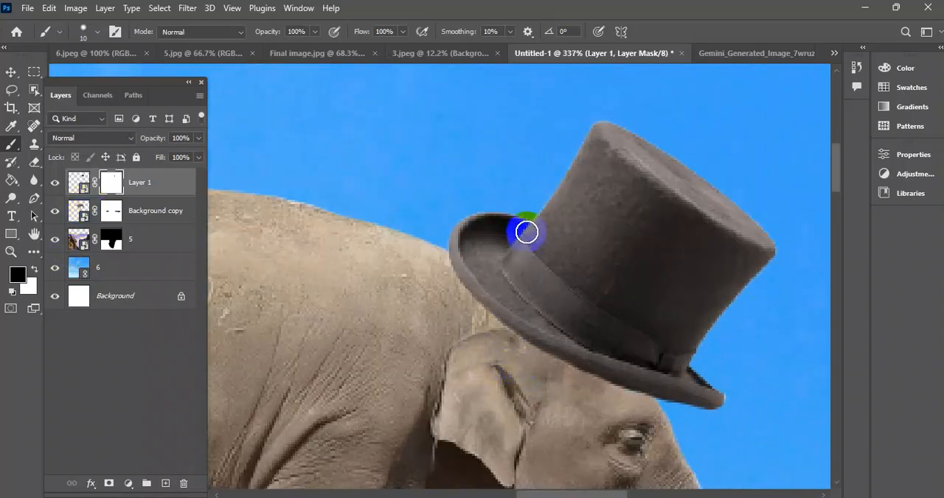
# Add a new layer between the hat and the elephant, and set the foreground colour to black (000000) for the brush.
pyautogui.click(146, 211)
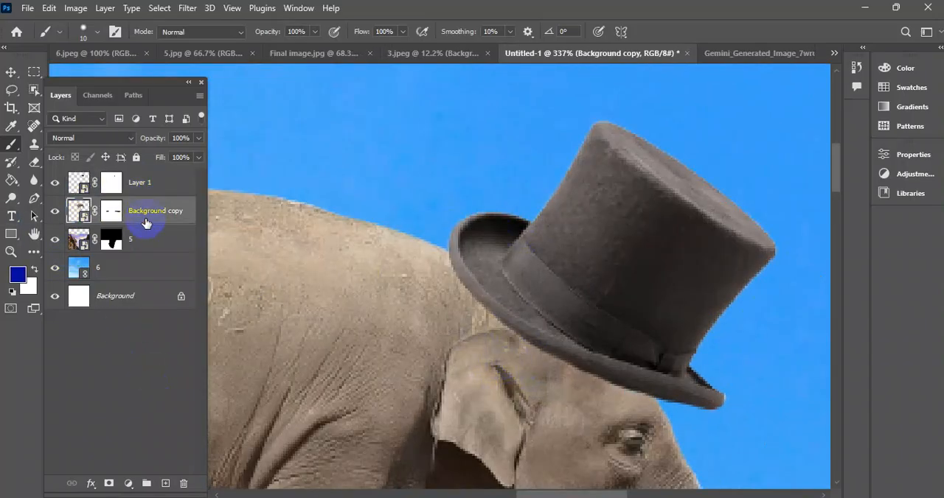
pyautogui.click(165, 483)
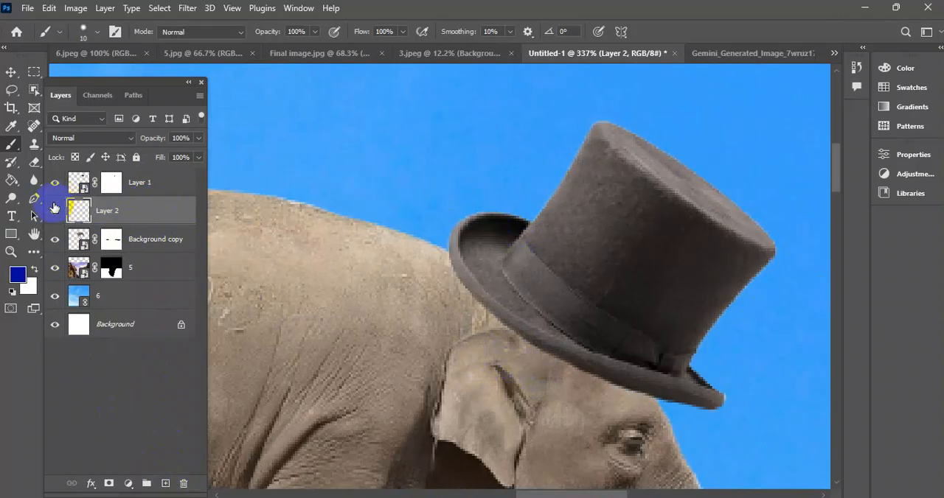
pyautogui.click(17, 282)
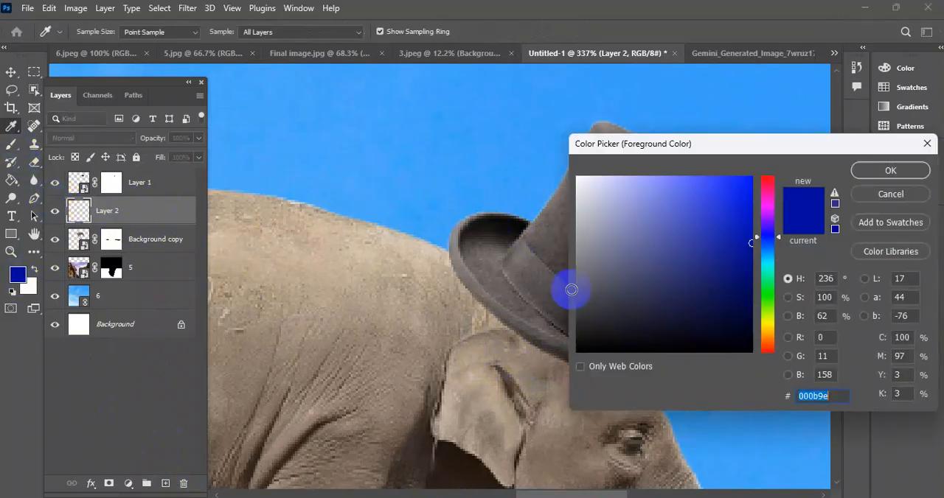
pyautogui.moveTo(602, 250); pyautogui.dragTo(560, 342)
pyautogui.click(880, 165)
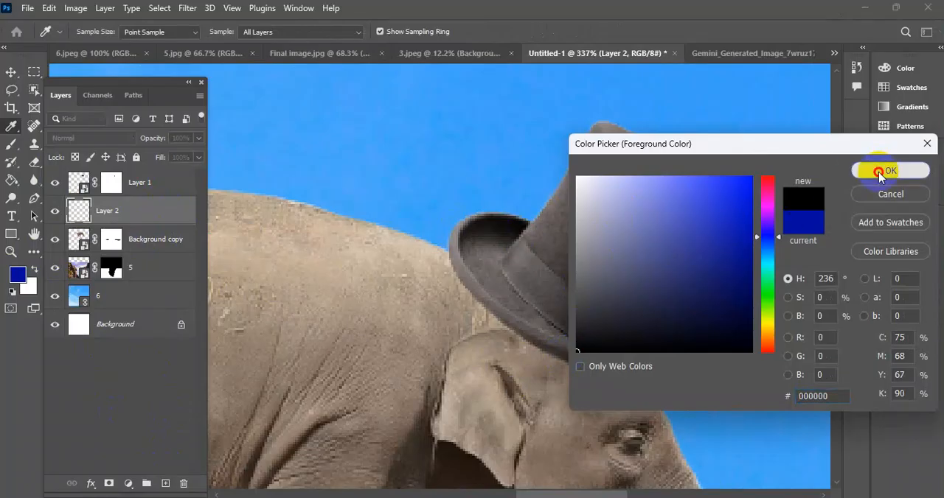
pyautogui.scroll(5, 480, 268)
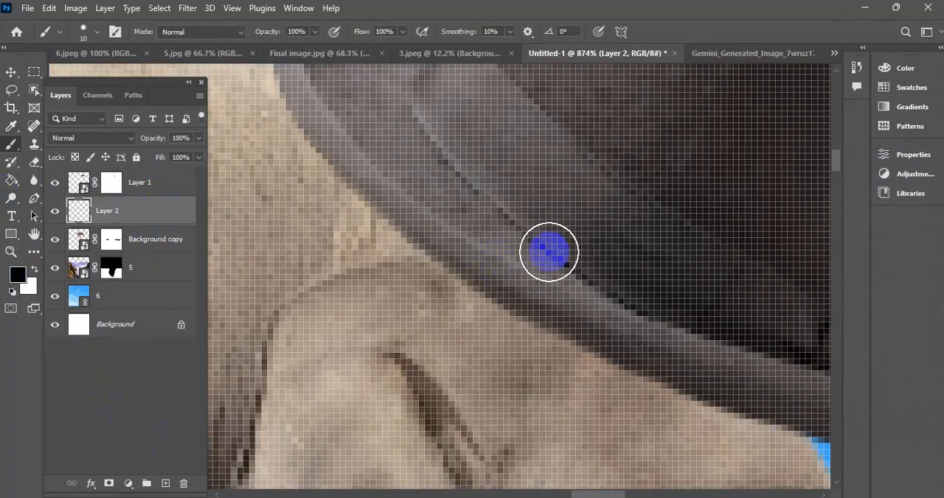
pyautogui.moveTo(548, 252); pyautogui.dragTo(530, 223)
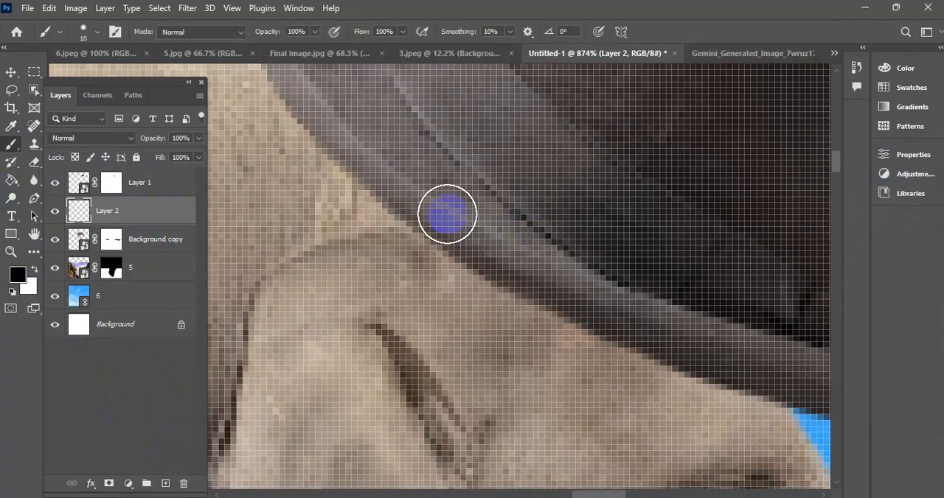
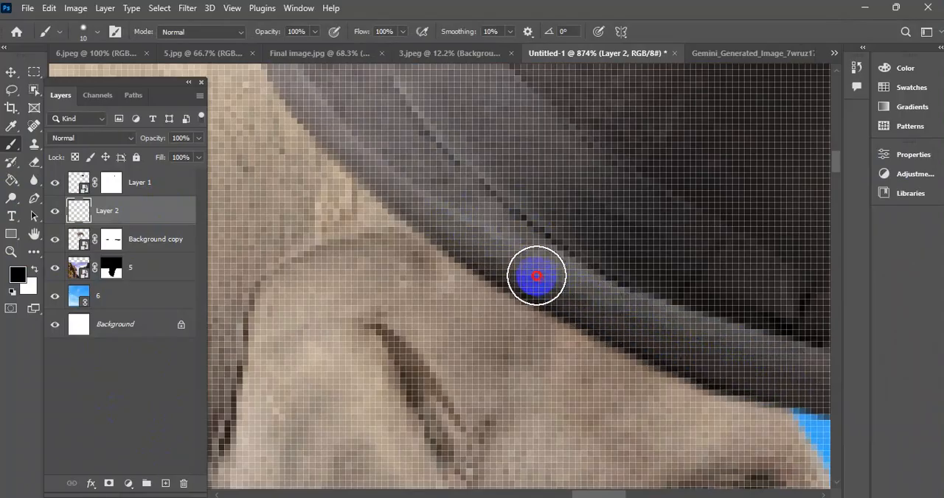
# Paint a black shadow stroke on the layer beneath the hat, following the brim's underside across the elephant's head.
pyautogui.moveTo(415, 205); pyautogui.dragTo(360, 150)
pyautogui.moveTo(441, 171)
pyautogui.mouseDown()
pyautogui.moveTo(707, 384)
pyautogui.moveTo(605, 338)
pyautogui.mouseUp()
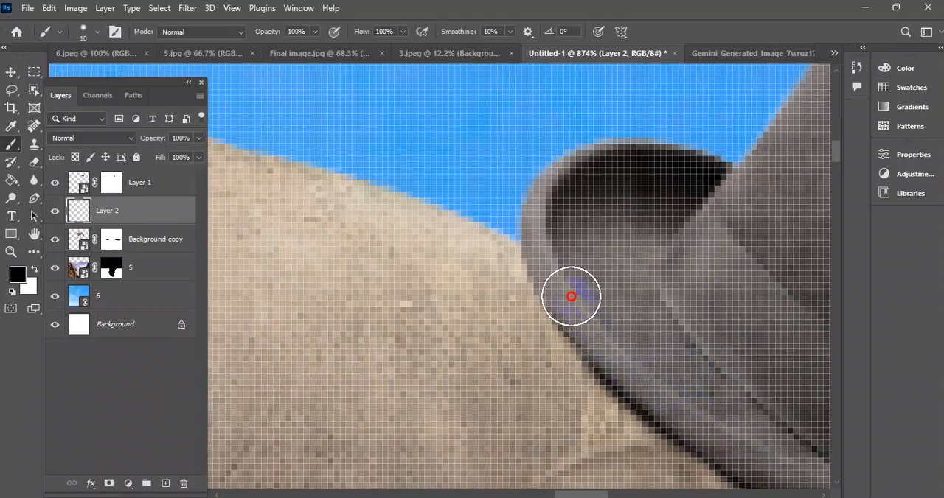
pyautogui.moveTo(554, 261)
pyautogui.mouseDown()
pyautogui.moveTo(594, 319)
pyautogui.moveTo(447, 217)
pyautogui.mouseUp()
pyautogui.scroll(-6, 611, 339)
pyautogui.scroll(3, 535, 317)
pyautogui.moveTo(577, 318)
pyautogui.mouseDown()
pyautogui.moveTo(526, 313)
pyautogui.moveTo(573, 323)
pyautogui.moveTo(571, 333)
pyautogui.moveTo(520, 318)
pyautogui.moveTo(354, 222)
pyautogui.mouseUp()
pyautogui.scroll(-4, 427, 251)
pyautogui.scroll(-1, 579, 332)
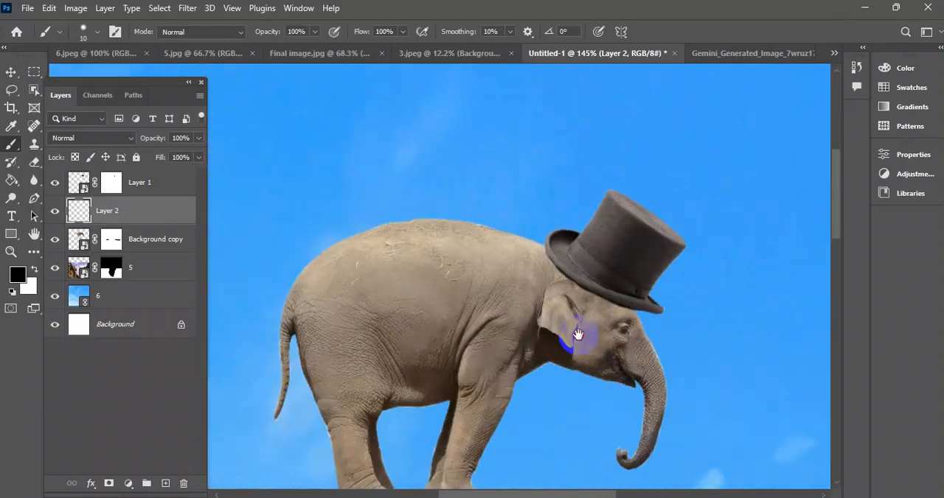
pyautogui.scroll(5, 635, 325)
# Shift the hat aside to inspect the black stroke behind it, and undo the move.
pyautogui.click(11, 74)
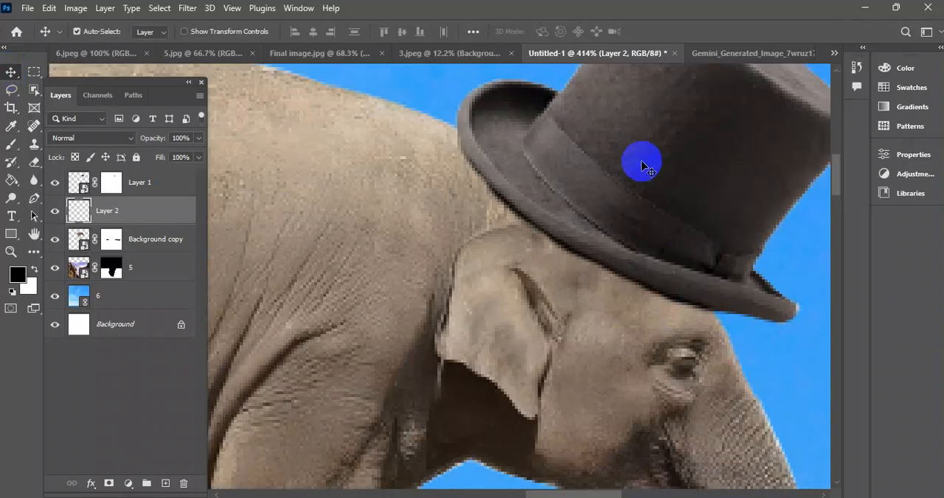
pyautogui.moveTo(638, 157); pyautogui.dragTo(693, 140)
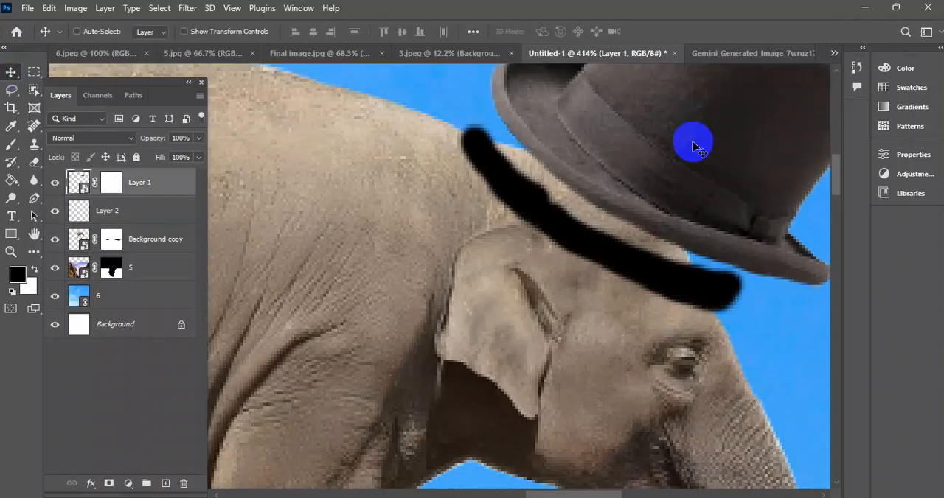
pyautogui.hotkey('ctrl', 'z')
pyautogui.scroll(-2, 592, 239)
pyautogui.scroll(3, 618, 236)
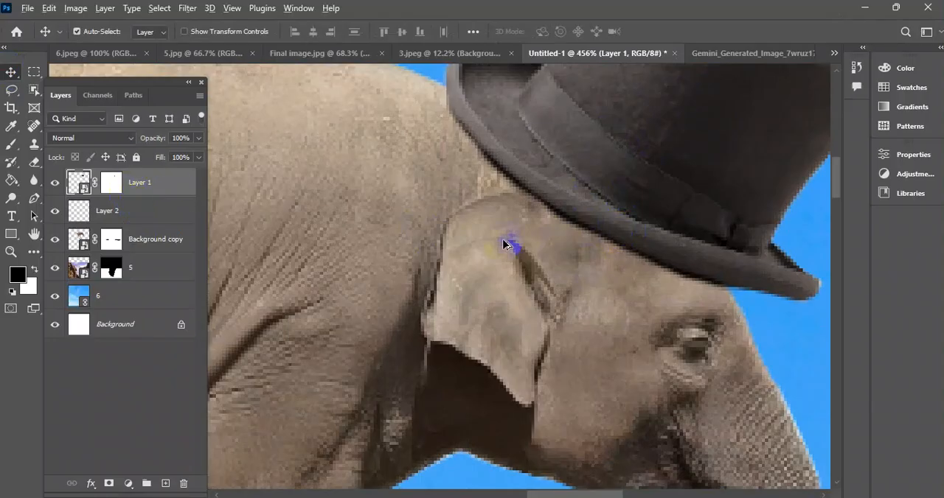
pyautogui.scroll(-6, 504, 245)
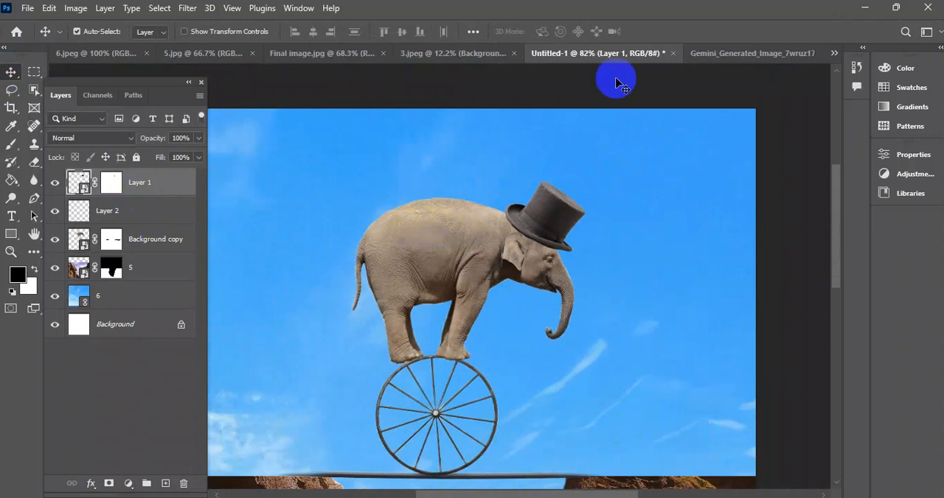
# Switch to Chrome and search Google Images for "mouse animal png".
pyautogui.click(865, 12)
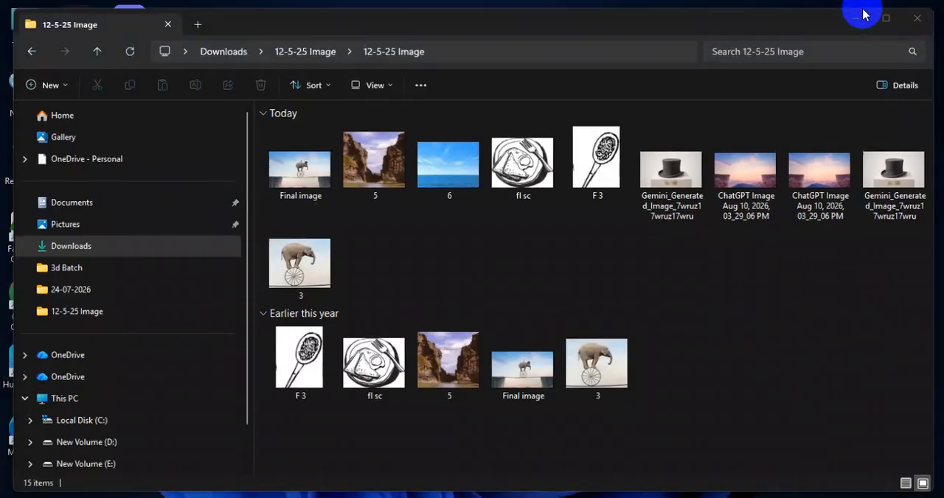
pyautogui.click(863, 10)
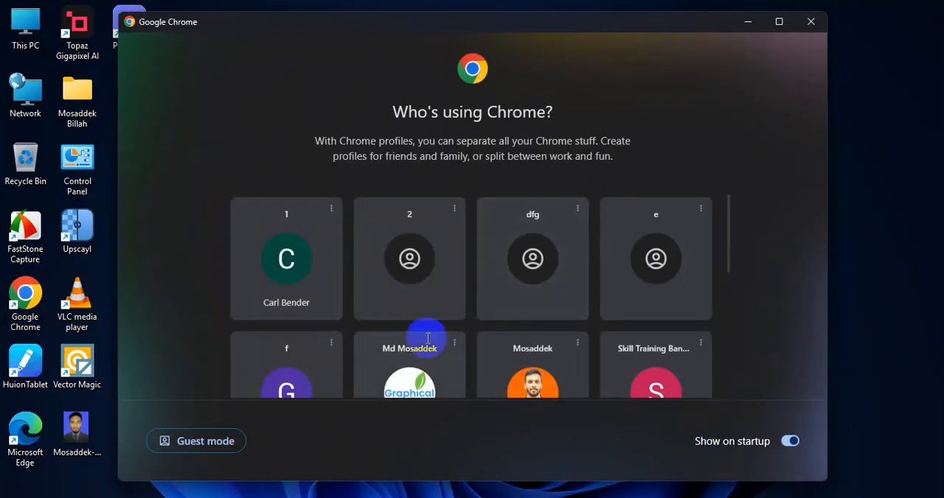
pyautogui.click(404, 372)
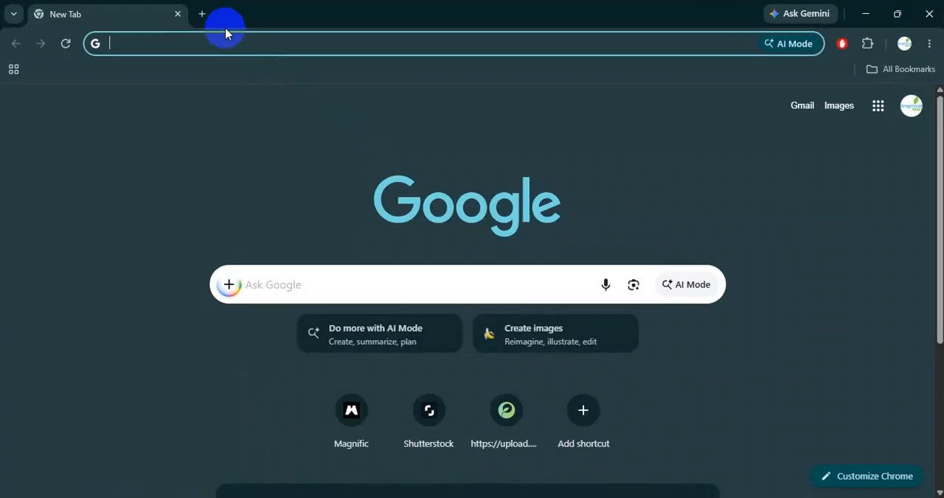
pyautogui.write('mpose')
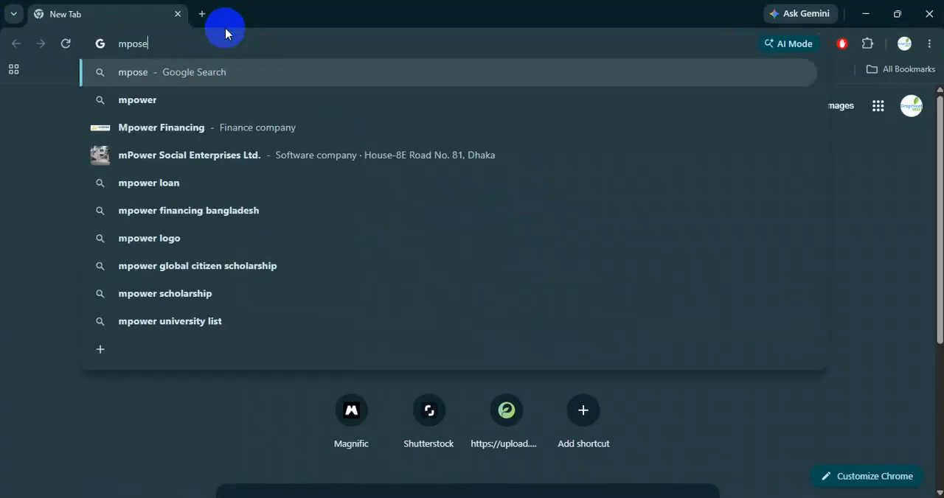
pyautogui.press('BackSpace')
pyautogui.press('BackSpace')
pyautogui.press('BackSpace')
pyautogui.press('BackSpace')
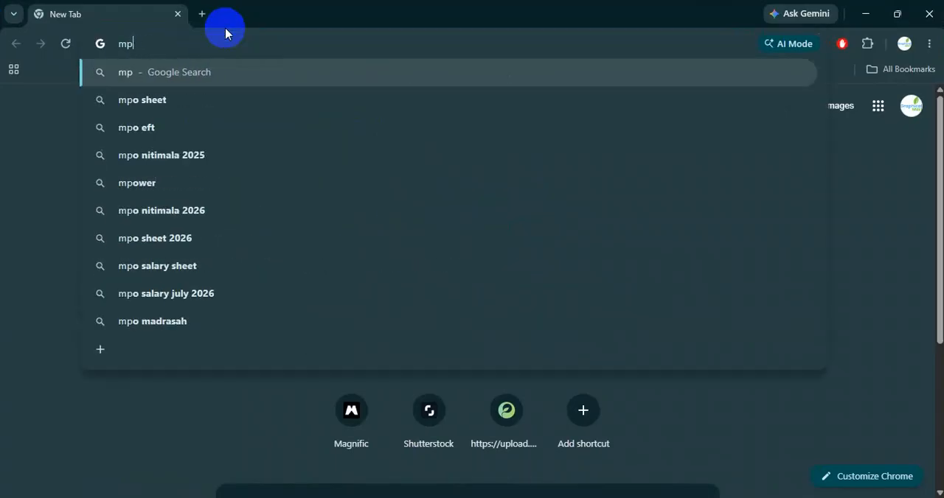
pyautogui.write('o')
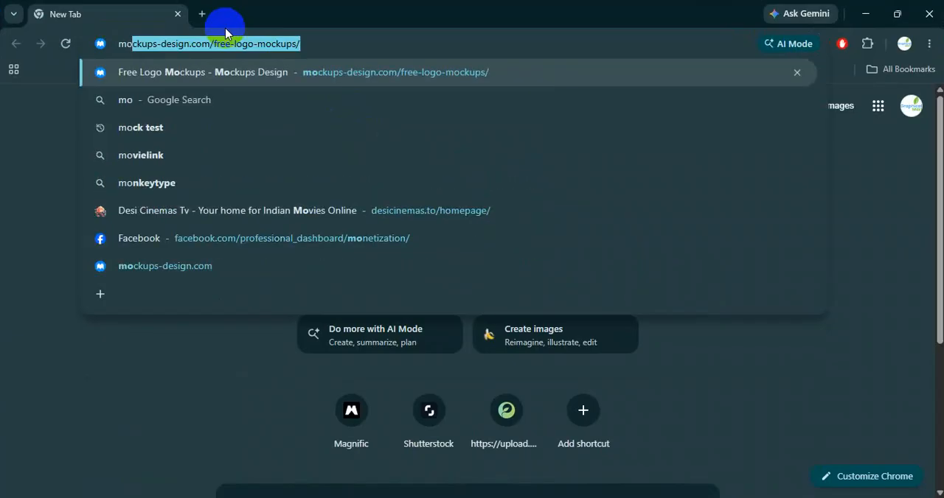
pyautogui.write('use ano')
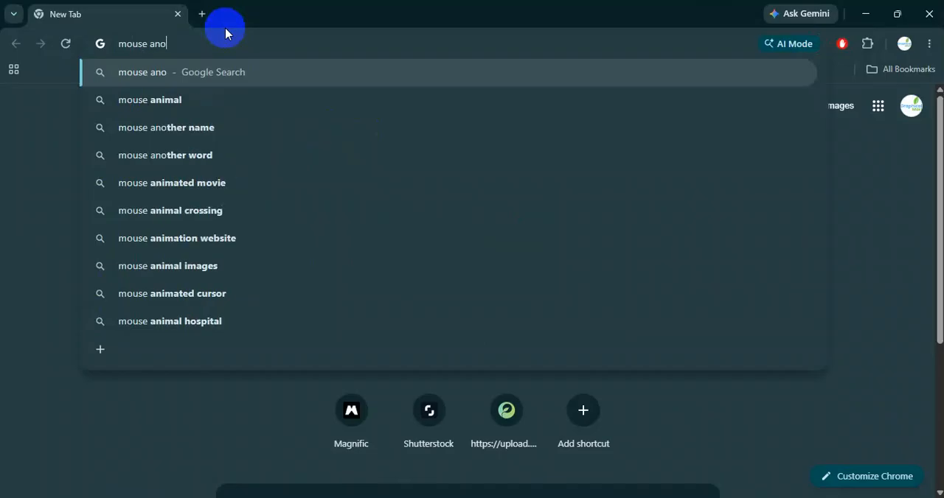
pyautogui.press('BackSpace')
pyautogui.write('imal ')
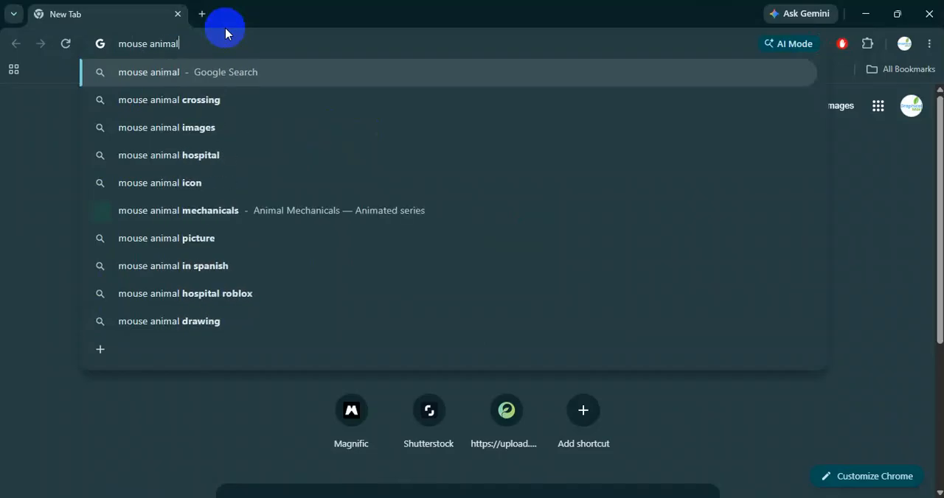
pyautogui.write('png')
pyautogui.press('Return')
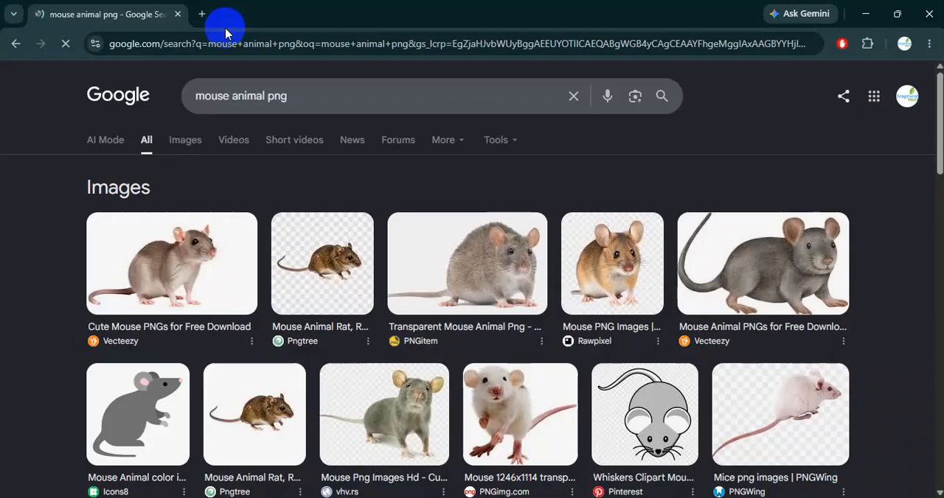
pyautogui.click(187, 142)
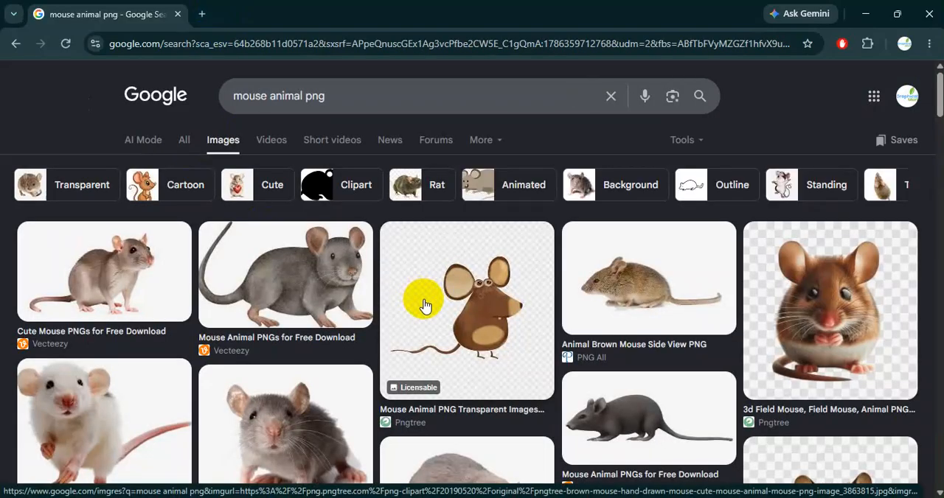
# Browse the mouse image results and open the standing grey-and-white rat from Gallery Yopriceville in a new tab.
pyautogui.scroll(-3, 488, 320)
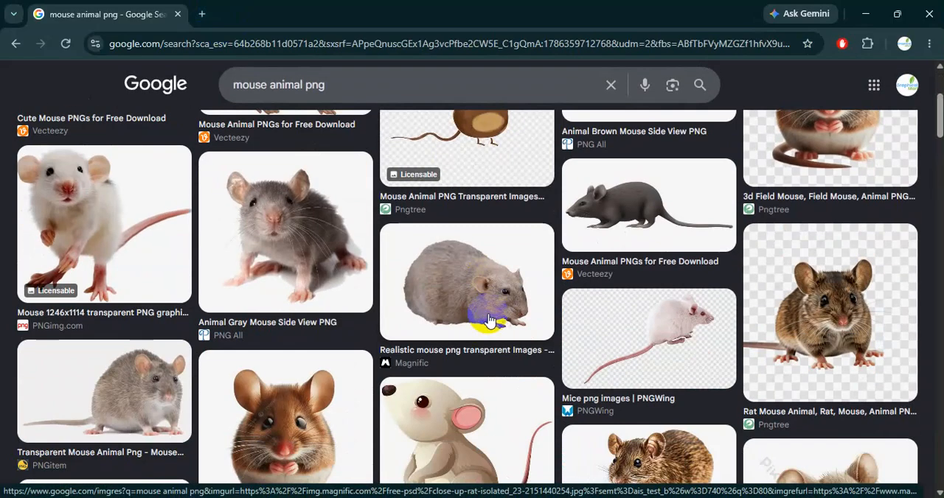
pyautogui.scroll(-4, 485, 324)
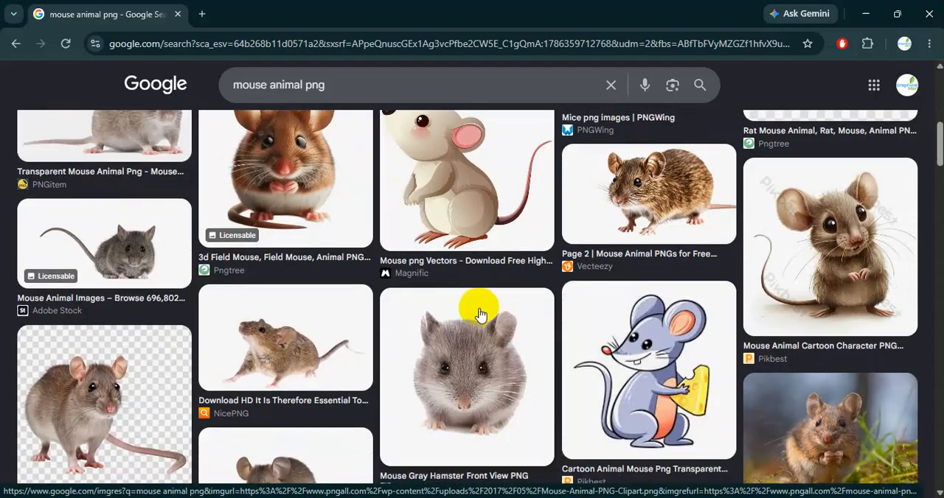
pyautogui.scroll(-3, 480, 313)
pyautogui.scroll(-3, 479, 313)
pyautogui.scroll(-2, 479, 313)
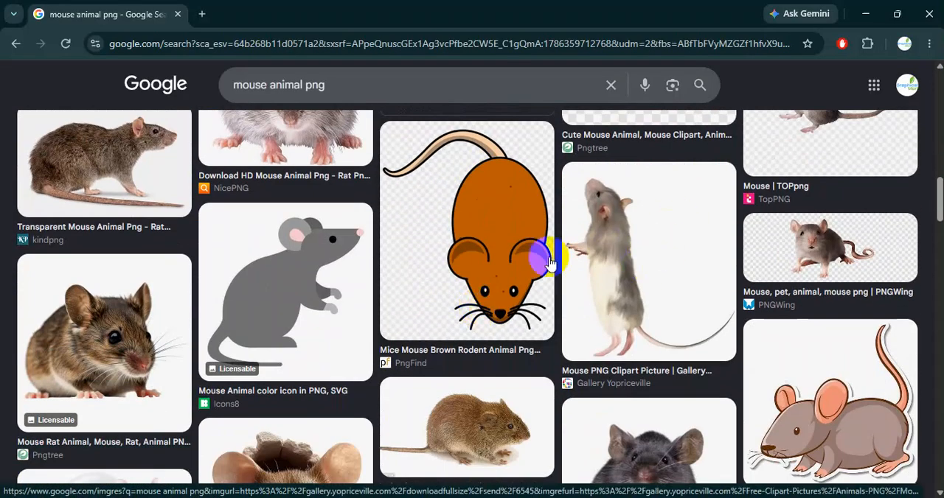
pyautogui.scroll(-1, 267, 333)
pyautogui.rightClick(592, 152)
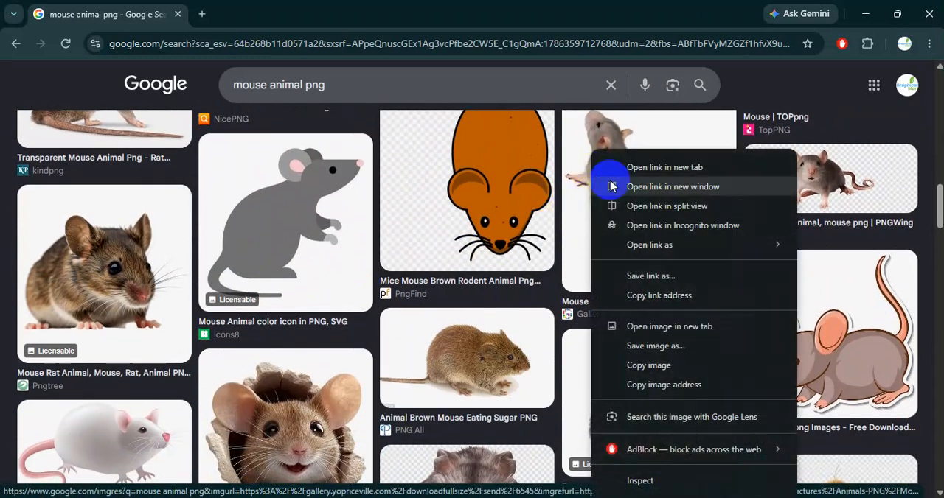
pyautogui.click(631, 168)
# Preview the CleanPNG standing mouse, and open the related Vecteezy cartoon mouse smiling with joy in a new tab.
pyautogui.scroll(-5, 325, 317)
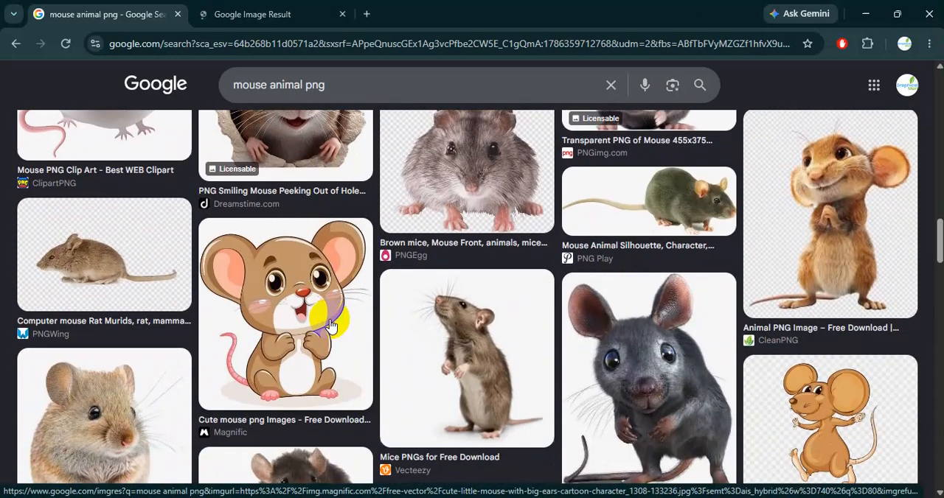
pyautogui.click(846, 272)
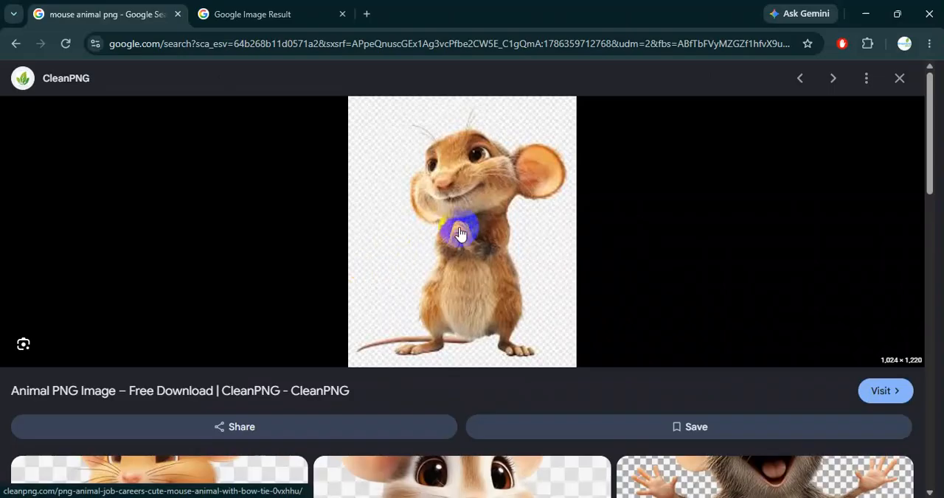
pyautogui.scroll(-6, 489, 252)
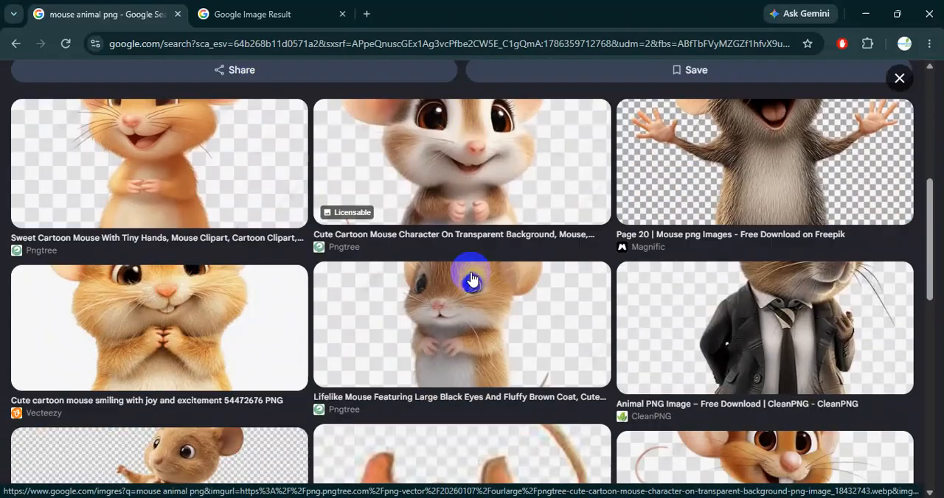
pyautogui.scroll(3, 509, 306)
pyautogui.scroll(-6, 442, 317)
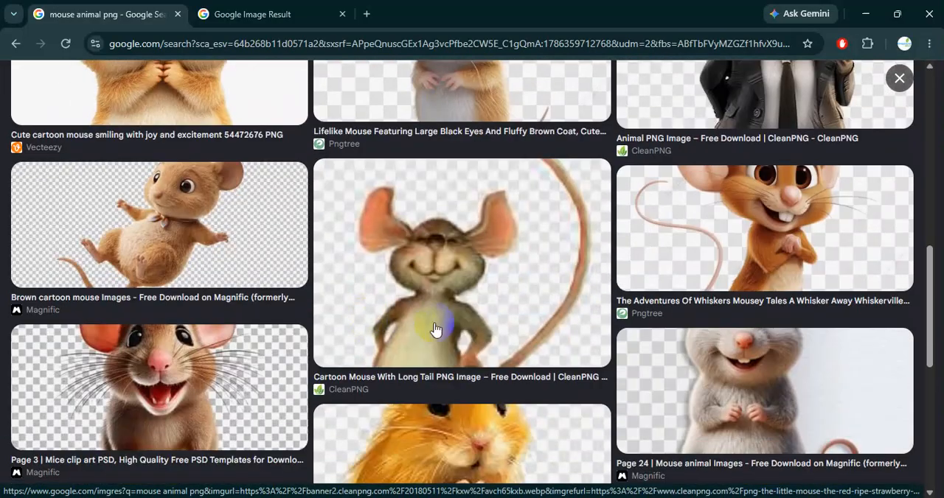
pyautogui.scroll(3, 457, 330)
pyautogui.rightClick(188, 275)
pyautogui.click(221, 170)
# Compare the opened mouse images and save the Vecteezy one to Downloads as cute-cartoon-mouse-smiling-with-joy-and-excitement-png, a WEBP file.
pyautogui.click(400, 12)
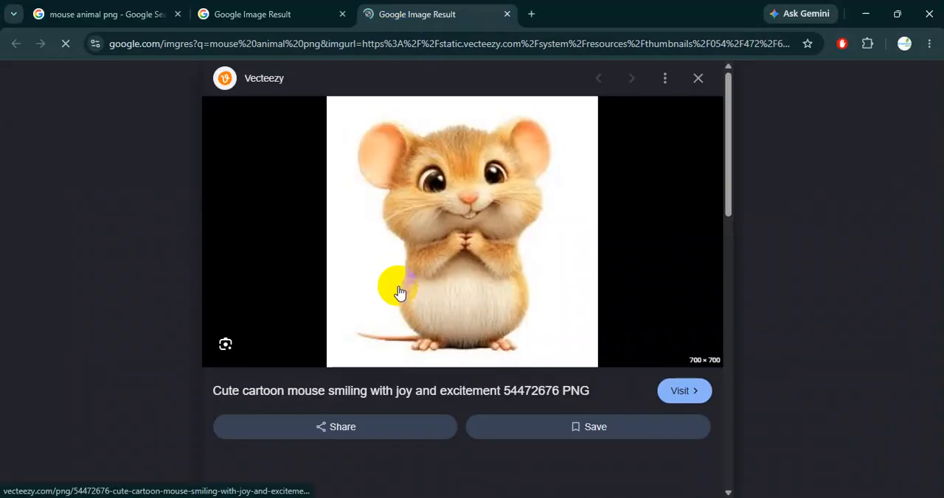
pyautogui.click(263, 16)
pyautogui.click(411, 18)
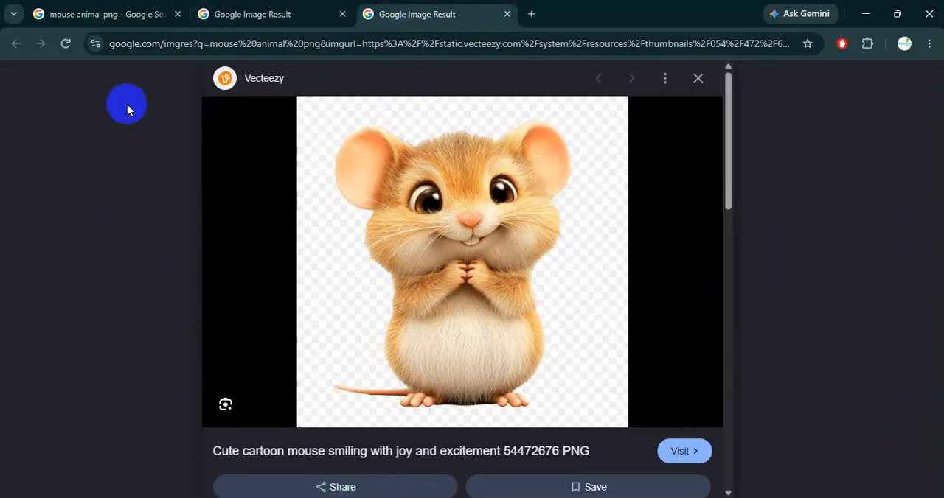
pyautogui.click(122, 20)
pyautogui.click(446, 28)
pyautogui.scroll(-5, 472, 312)
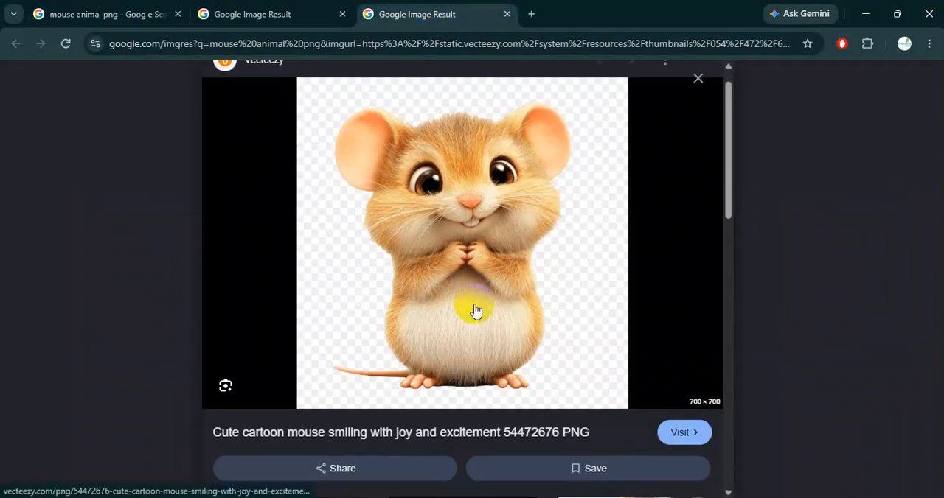
pyautogui.scroll(5, 534, 343)
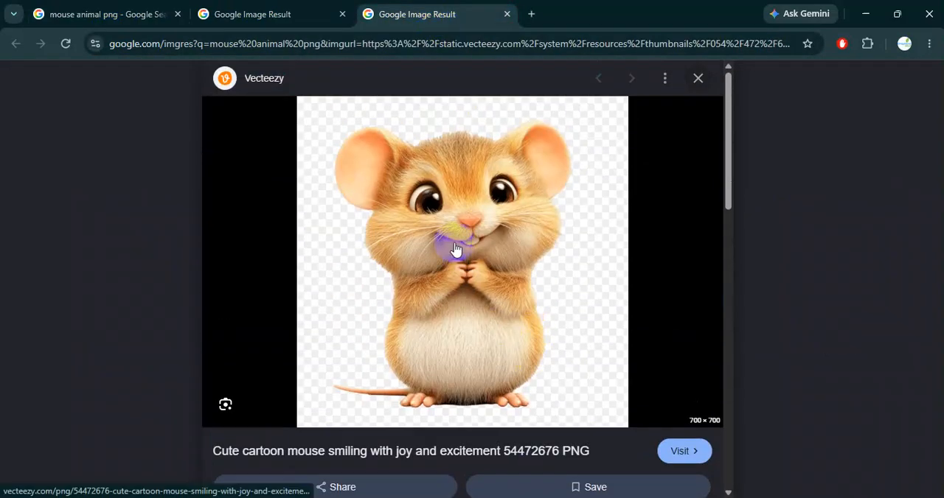
pyautogui.rightClick(429, 209)
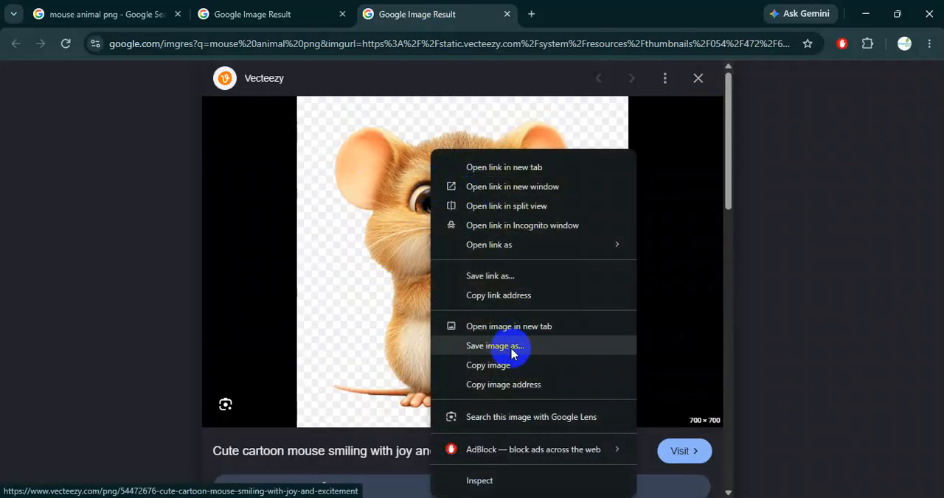
pyautogui.click(501, 355)
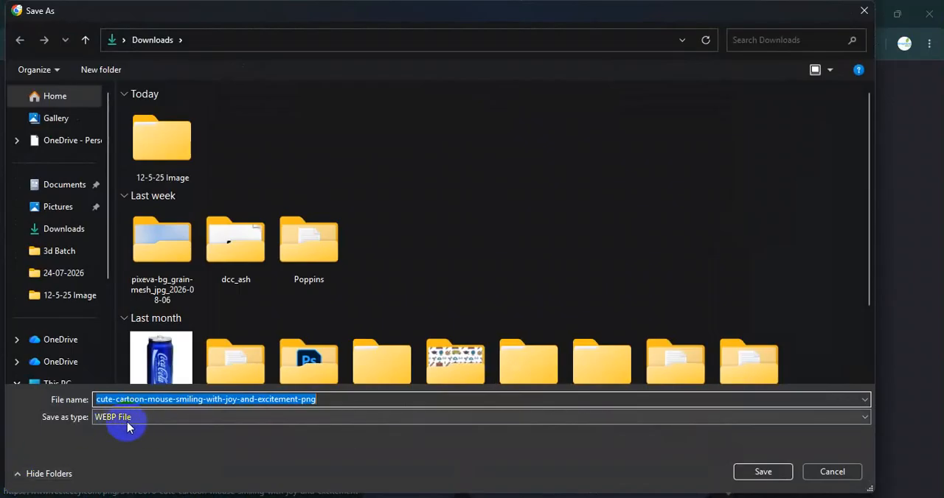
pyautogui.click(752, 471)
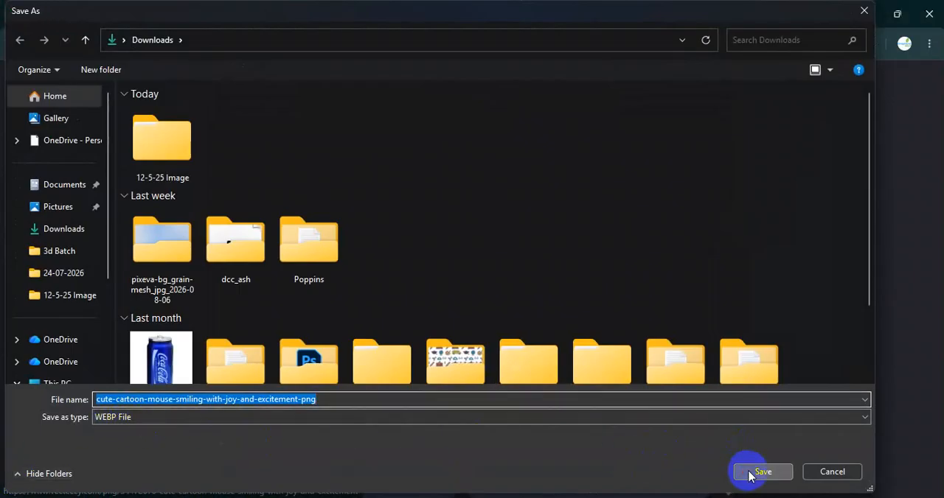
# Switch to Photoshop, open the saved cartoon mouse image from Downloads, and bring the mouse into the elephant composite as a new top layer.
pyautogui.click(540, 497)
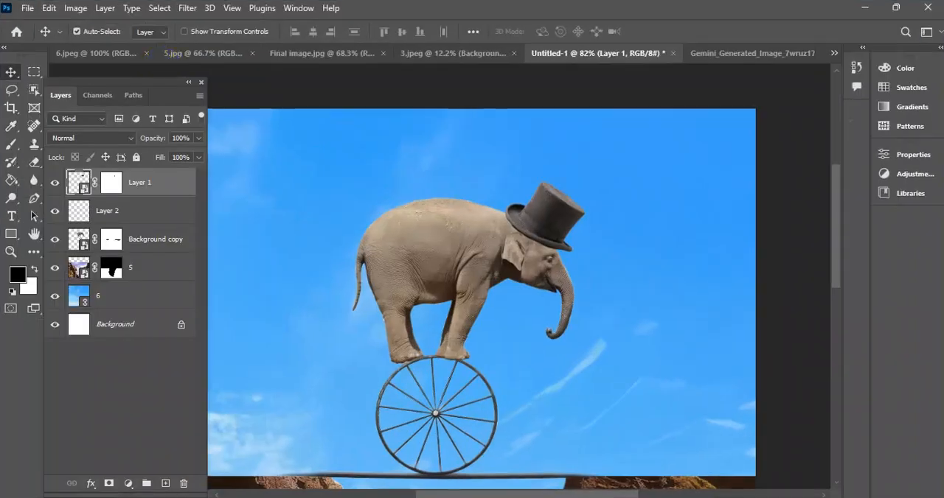
pyautogui.click(29, 9)
pyautogui.click(40, 36)
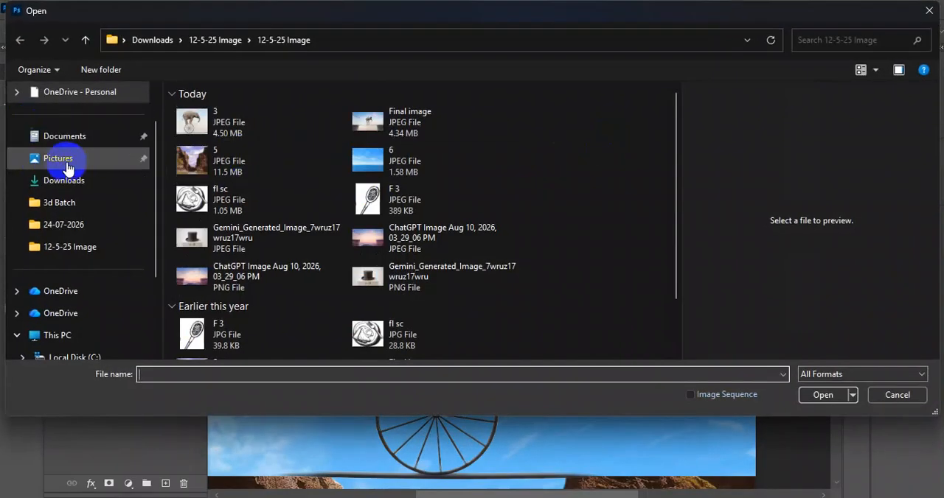
pyautogui.click(88, 181)
pyautogui.click(197, 157)
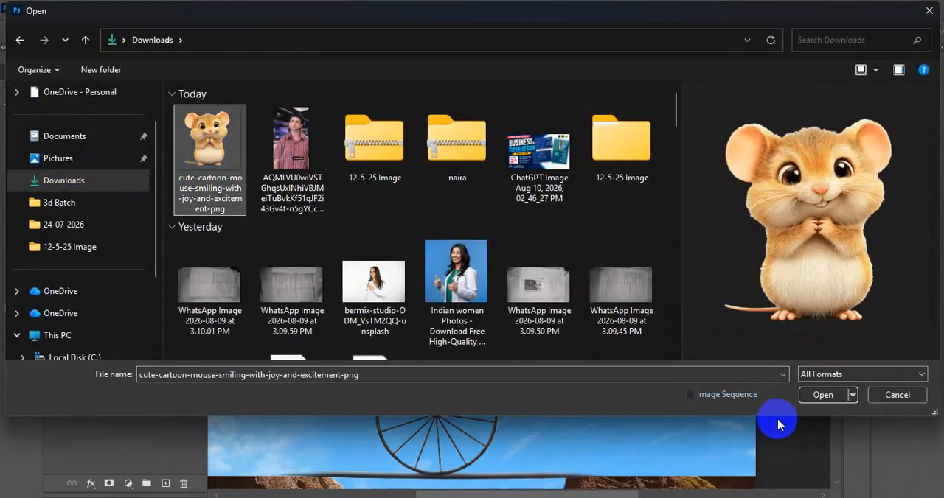
pyautogui.click(820, 396)
pyautogui.moveTo(435, 236); pyautogui.dragTo(426, 167)
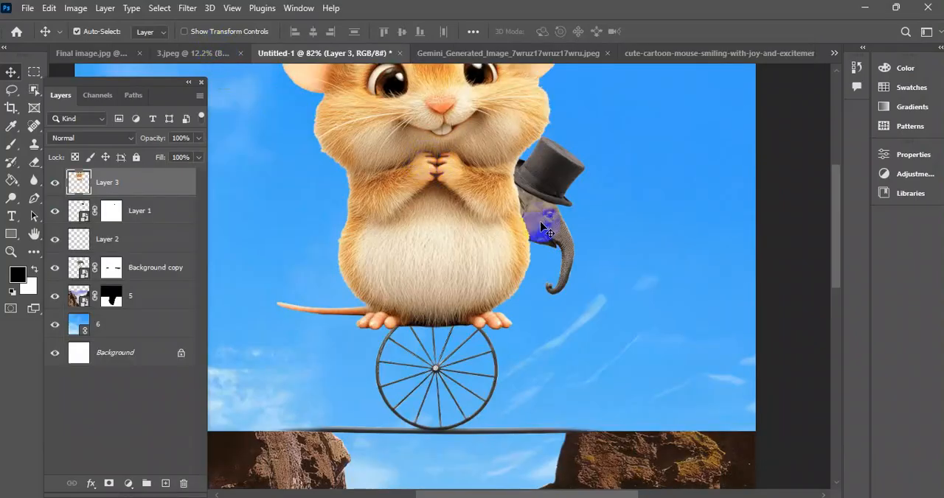
# Scale the mouse layer down to about 29% and place it on the elephant's back.
pyautogui.scroll(5, 592, 251)
pyautogui.press('ctrl')
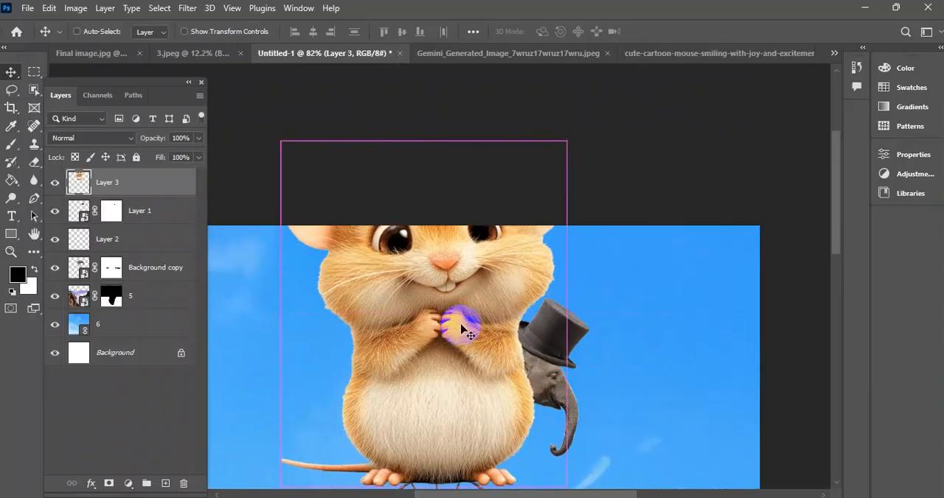
pyautogui.hotkey('ctrl', 't')
pyautogui.moveTo(424, 140); pyautogui.dragTo(425, 385)
pyautogui.moveTo(438, 435); pyautogui.dragTo(451, 276)
pyautogui.click(682, 31)
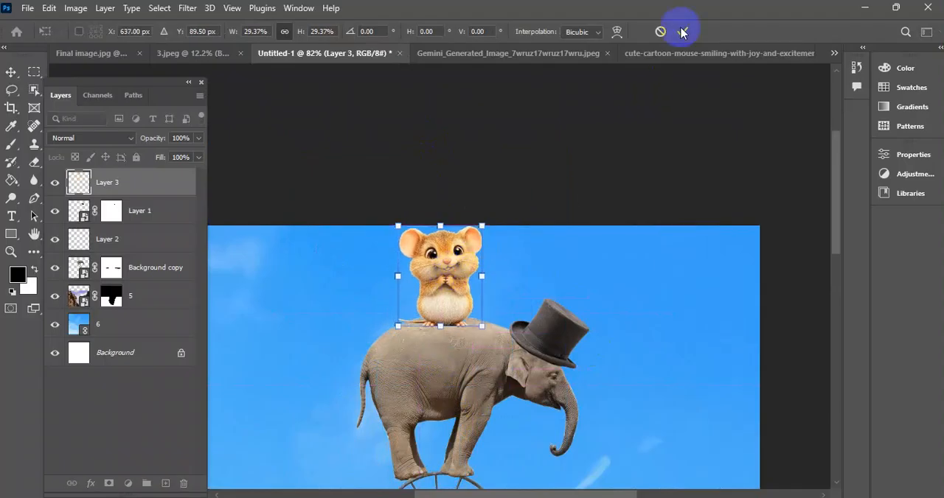
# Shrink the mouse on the elephant's back by another 50% and adjust its standing position.
pyautogui.scroll(3, 431, 269)
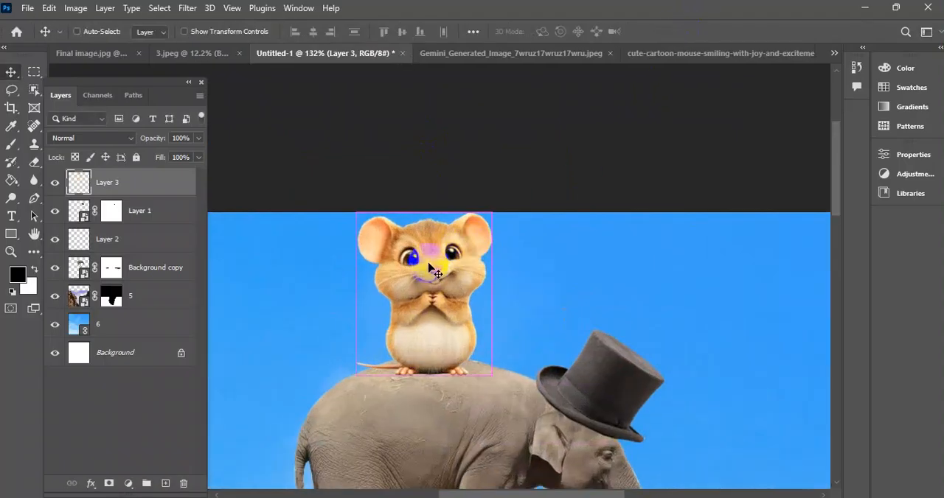
pyautogui.hotkey('ctrl', 't')
pyautogui.moveTo(421, 213); pyautogui.dragTo(422, 294)
pyautogui.moveTo(426, 347)
pyautogui.mouseDown()
pyautogui.moveTo(426, 306)
pyautogui.moveTo(431, 334)
pyautogui.mouseUp()
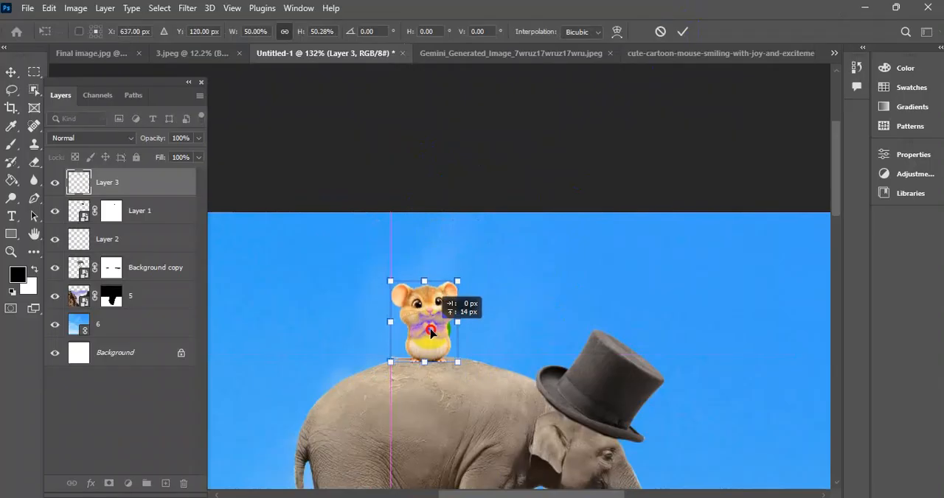
pyautogui.click(683, 31)
pyautogui.scroll(3, 422, 361)
pyautogui.scroll(2, 423, 362)
pyautogui.scroll(-6, 427, 362)
pyautogui.moveTo(502, 362); pyautogui.dragTo(497, 344)
pyautogui.scroll(6, 332, 325)
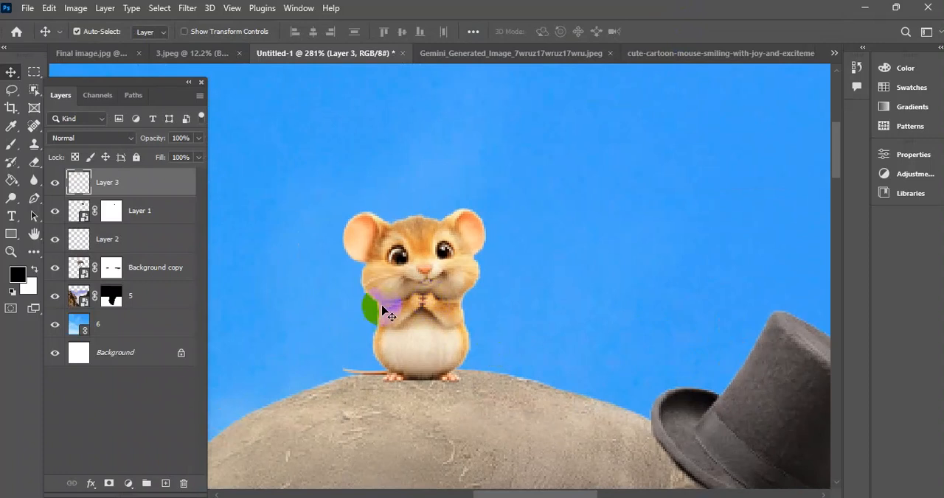
# Add a Black & White adjustment above the mouse, try it on all layers below, and clip it back to the mouse.
pyautogui.click(129, 484)
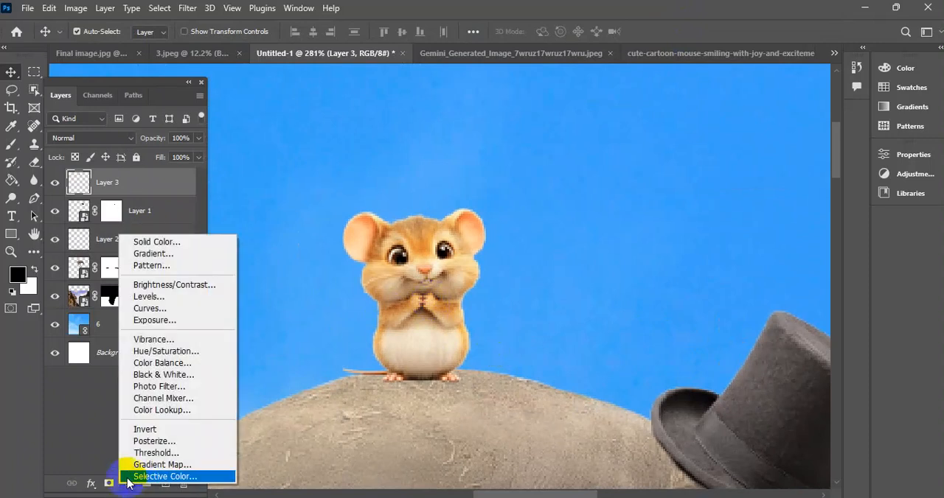
pyautogui.click(164, 375)
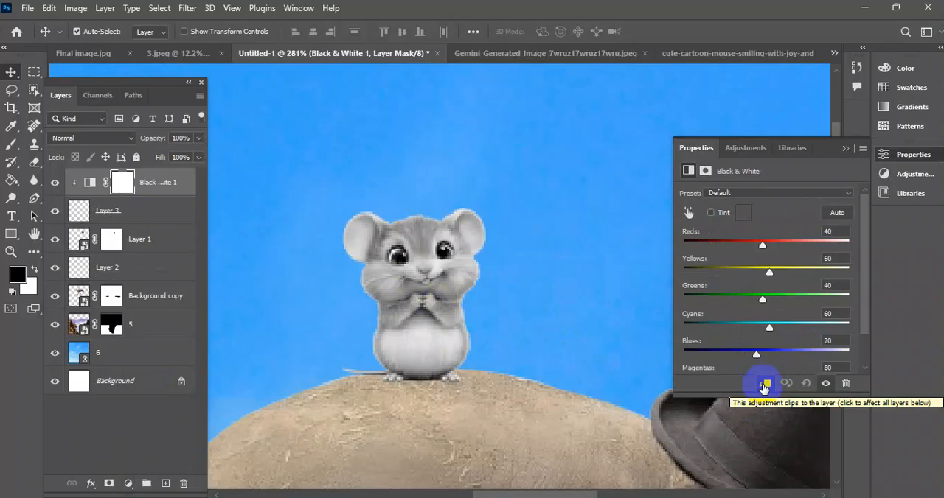
pyautogui.click(763, 385)
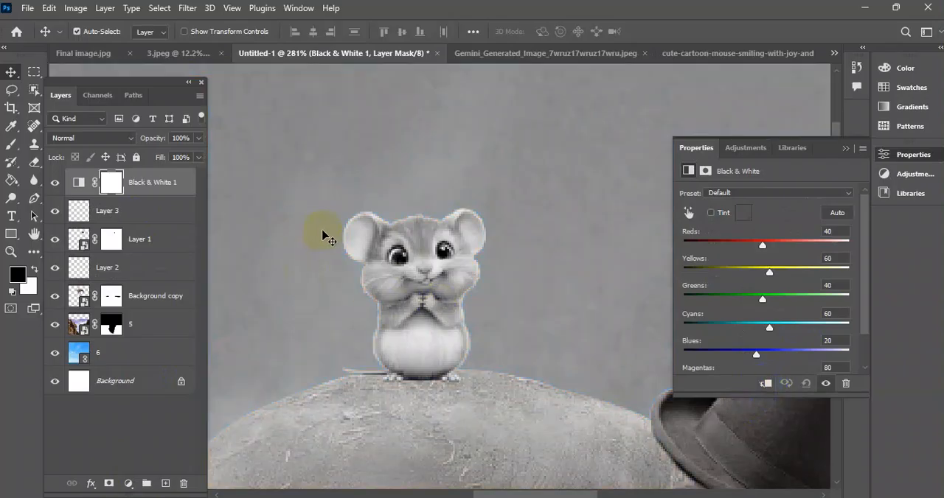
pyautogui.scroll(-10, 332, 235)
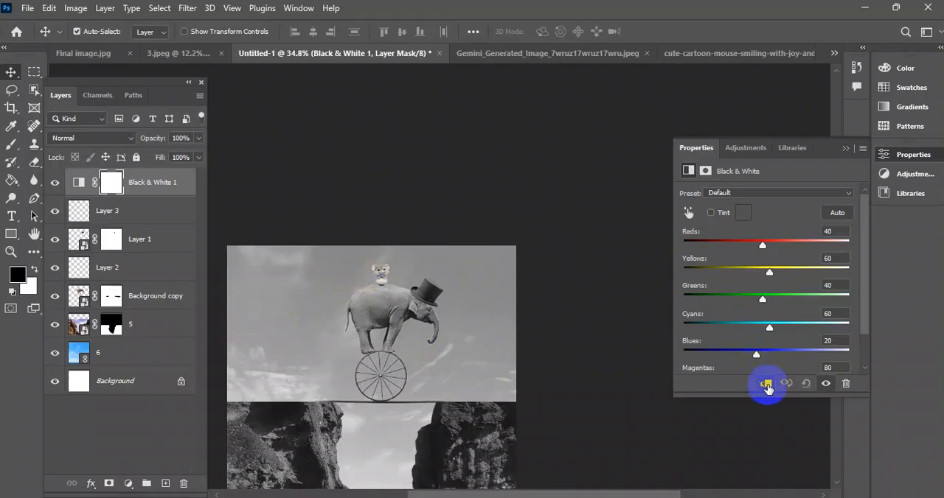
pyautogui.click(766, 384)
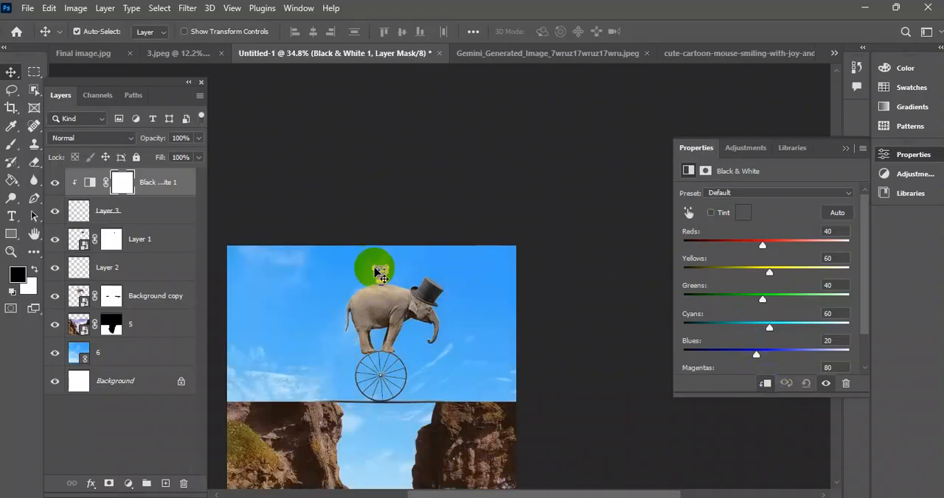
pyautogui.moveTo(369, 276); pyautogui.dragTo(466, 294)
pyautogui.scroll(13, 389, 281)
pyautogui.scroll(-4, 377, 270)
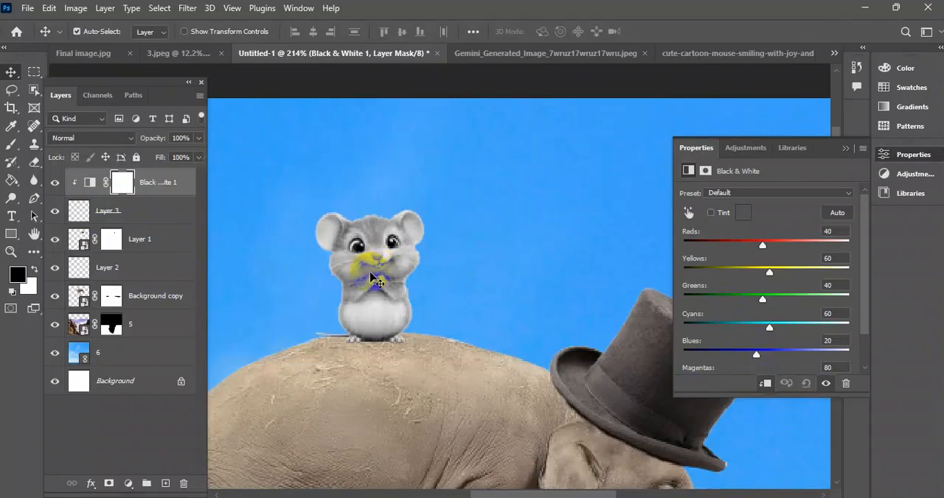
# Delete the mouse layer together with its Black & White adjustment from the composite.
pyautogui.click(141, 213)
pyautogui.click(57, 213)
pyautogui.click(56, 213)
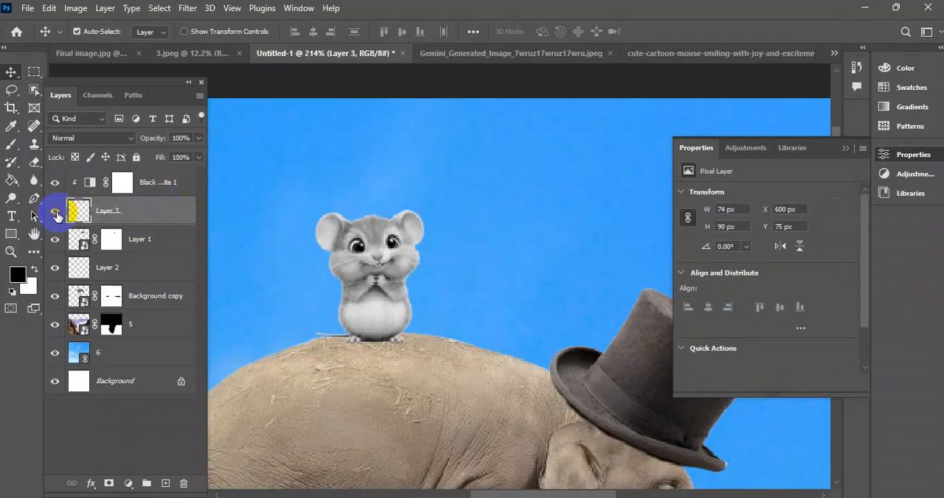
pyautogui.keyDown('shift'); pyautogui.click(164, 182); pyautogui.keyUp('shift')
pyautogui.click(184, 483)
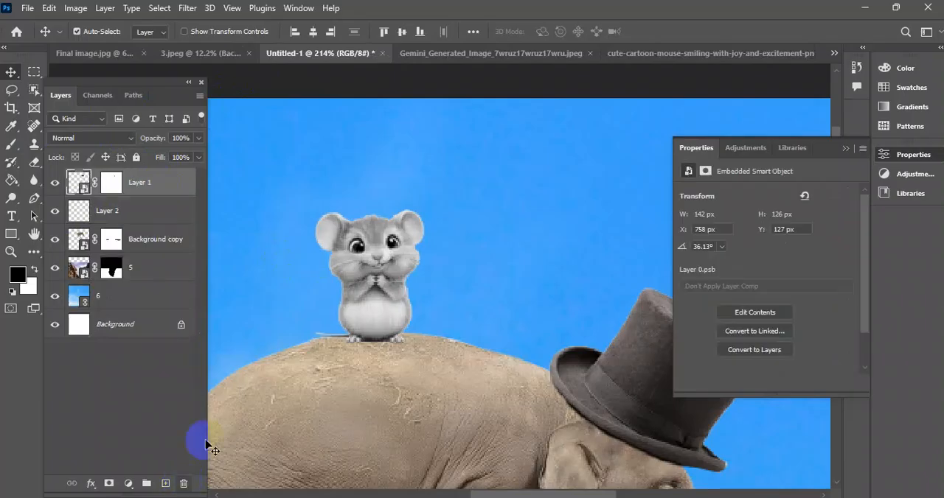
# In the cartoon mouse document, convert the mouse layer to a smart object and bring it into the composite as the top layer.
pyautogui.click(663, 54)
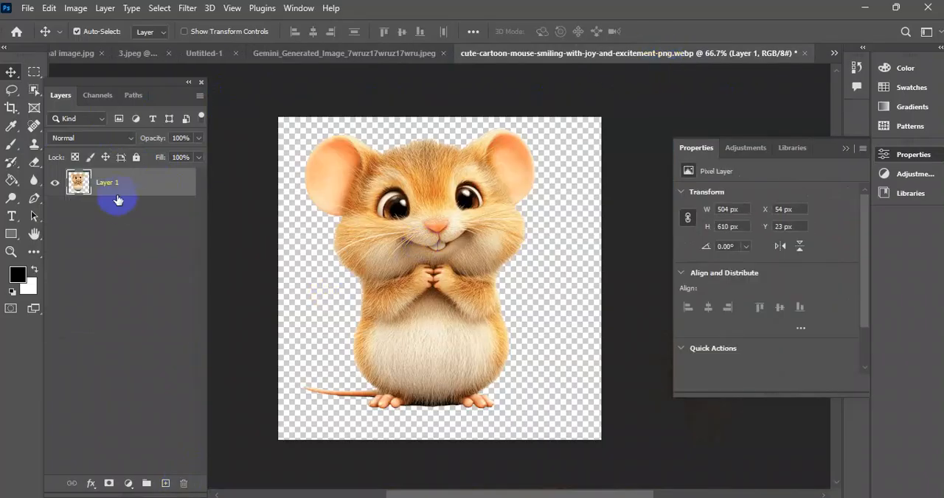
pyautogui.moveTo(435, 216)
pyautogui.mouseDown()
pyautogui.moveTo(417, 199)
pyautogui.moveTo(438, 223)
pyautogui.mouseUp()
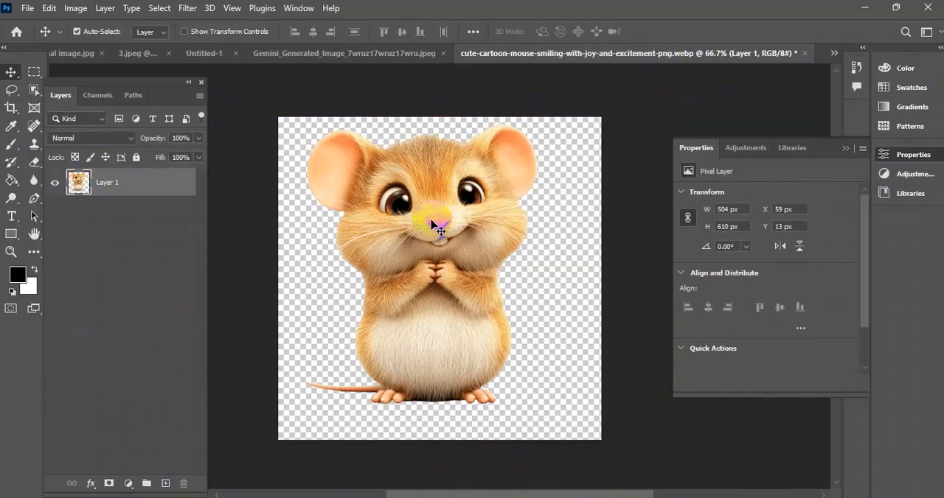
pyautogui.rightClick(144, 183)
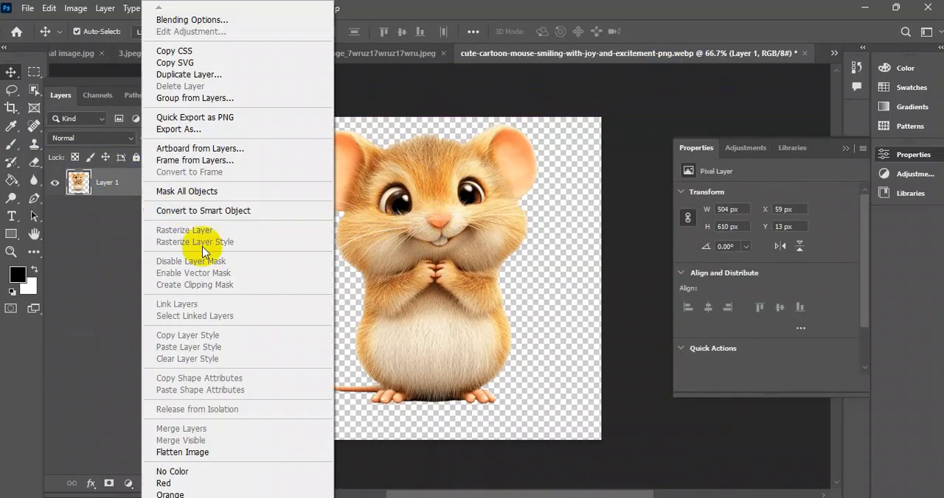
pyautogui.click(201, 210)
pyautogui.click(73, 199)
pyautogui.moveTo(72, 199); pyautogui.dragTo(356, 215)
pyautogui.scroll(-5, 391, 214)
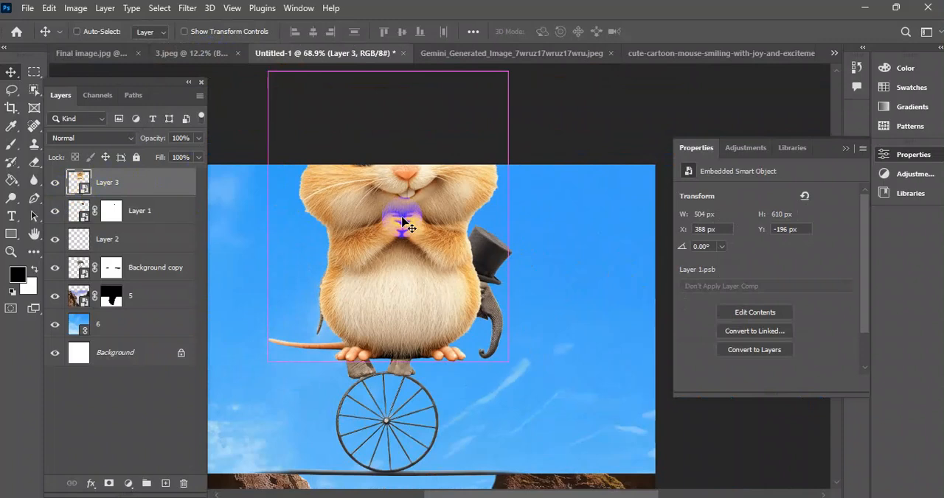
# Scale the mouse smart object to about 78 by 94 px and stand it on the elephant's back.
pyautogui.hotkey('ctrl', 't')
pyautogui.moveTo(390, 71); pyautogui.dragTo(393, 230)
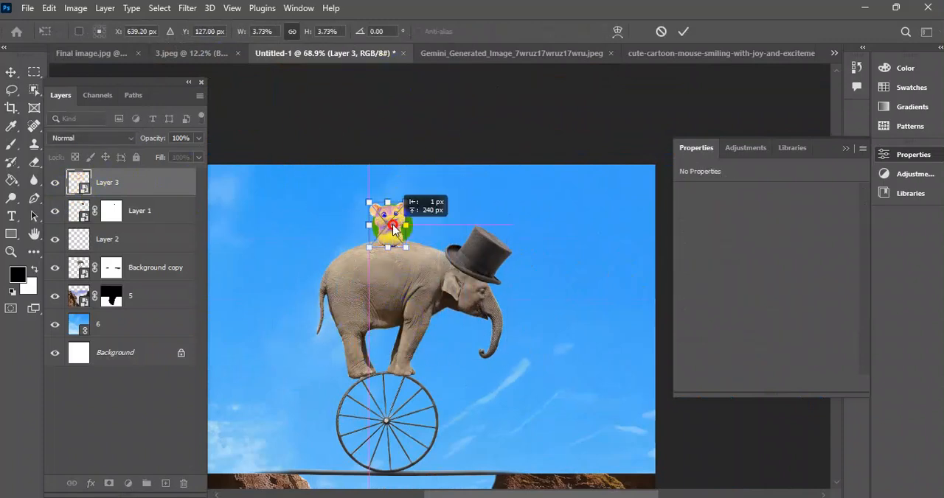
pyautogui.click(683, 31)
pyautogui.scroll(3, 397, 243)
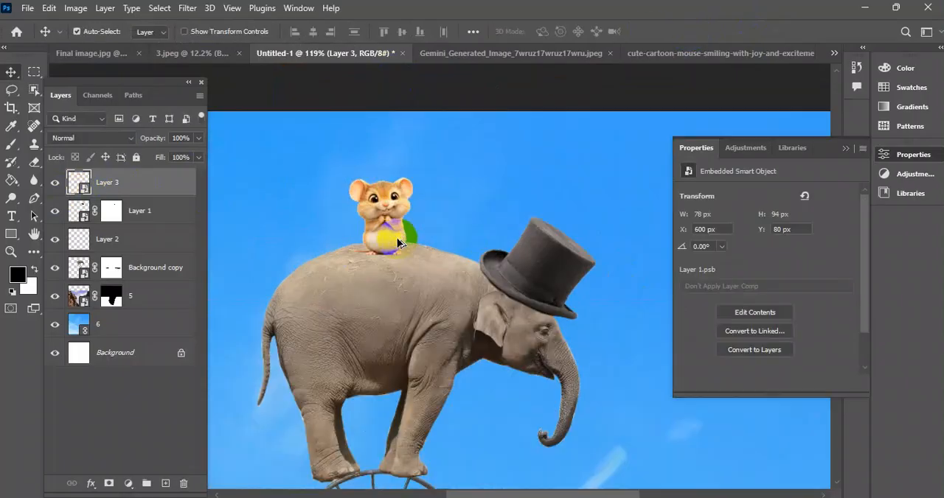
pyautogui.scroll(7, 397, 244)
pyautogui.scroll(-2, 424, 216)
pyautogui.scroll(4, 428, 217)
pyautogui.scroll(-5, 424, 226)
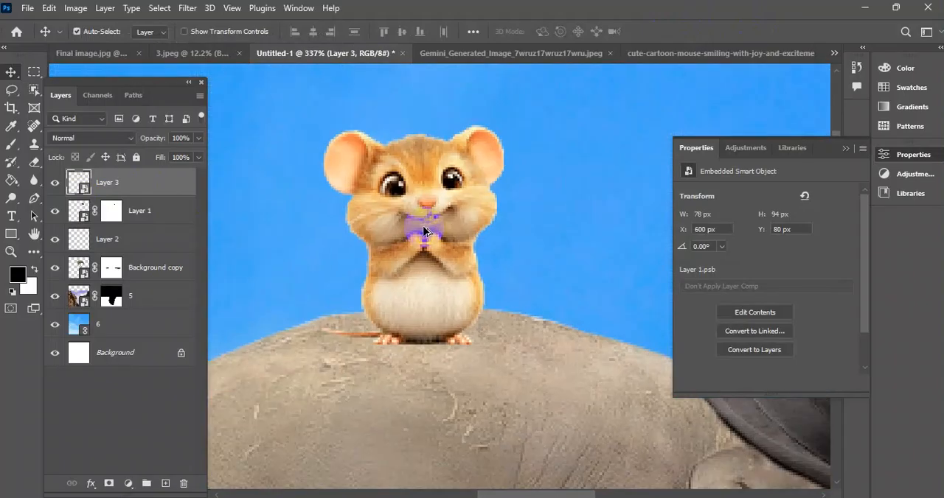
pyautogui.scroll(-3, 424, 227)
pyautogui.scroll(2, 480, 258)
pyautogui.moveTo(422, 247); pyautogui.dragTo(422, 222)
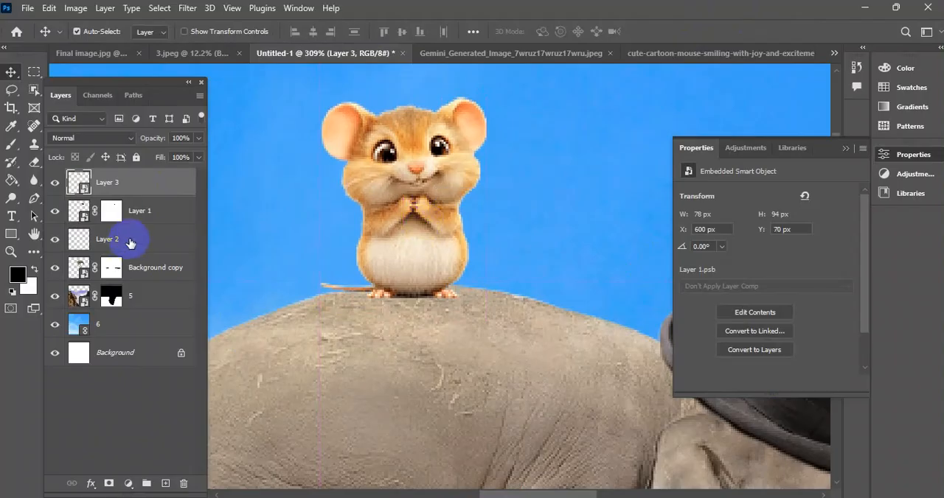
# Add a Black & White adjustment clipped to the mouse with Reds -98, Yellows 21, Greens 23 and Blues -48.
pyautogui.click(128, 484)
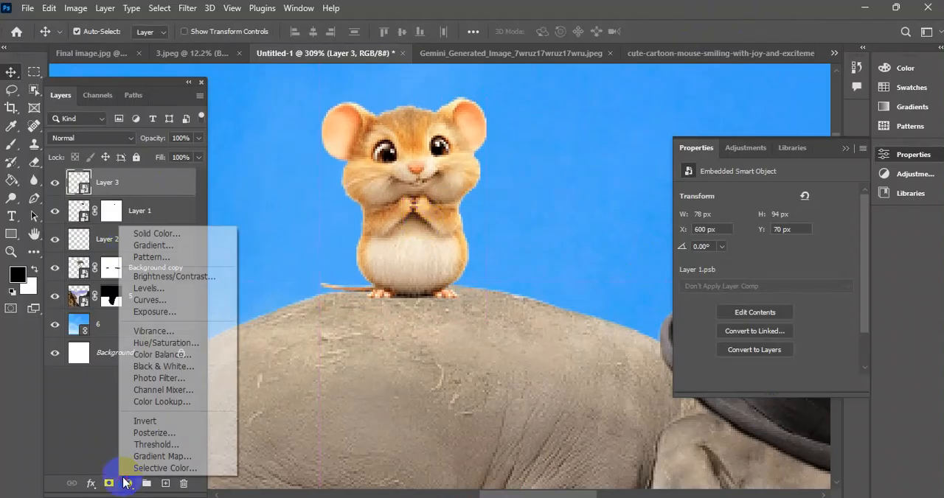
pyautogui.click(158, 369)
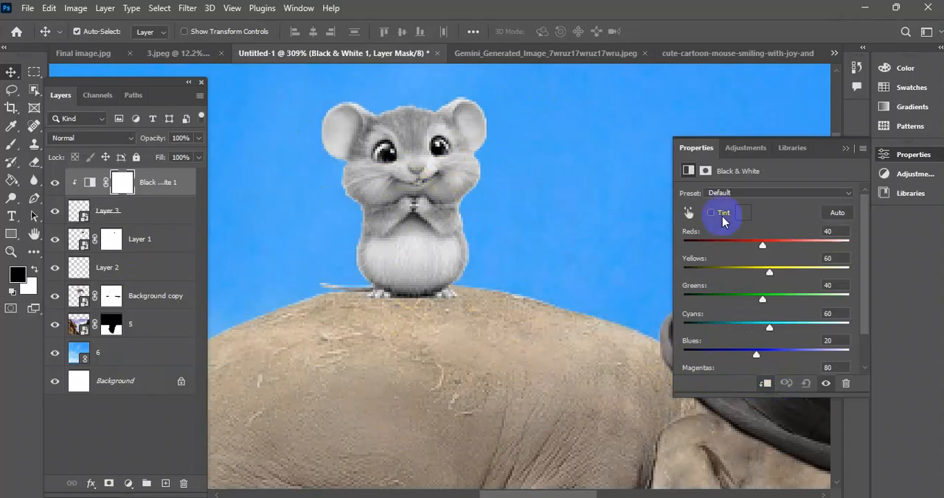
pyautogui.moveTo(764, 248); pyautogui.dragTo(716, 254)
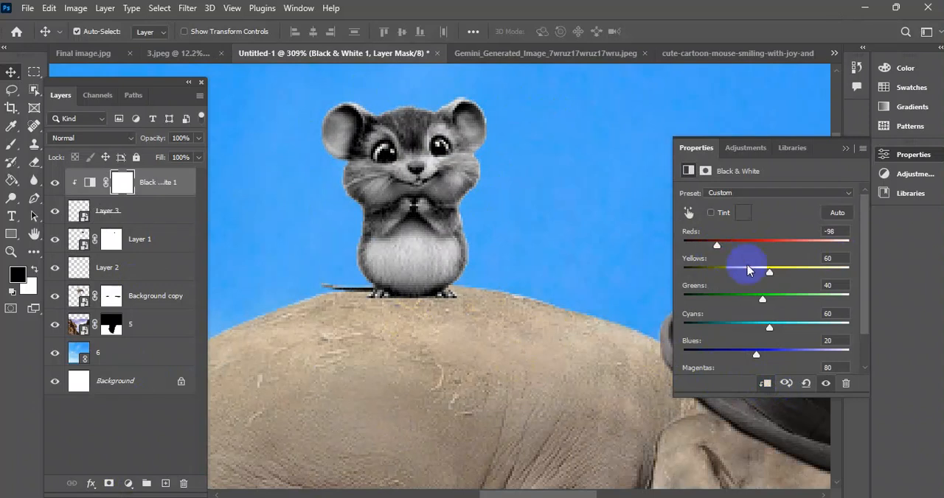
pyautogui.moveTo(769, 276); pyautogui.dragTo(733, 301)
pyautogui.moveTo(756, 355); pyautogui.dragTo(720, 357)
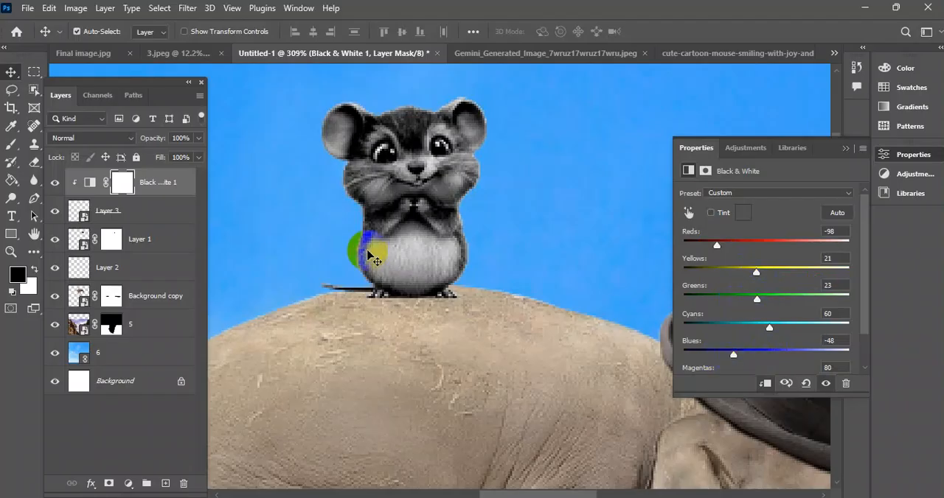
pyautogui.click(390, 249)
# Duplicate the elephant's top hat up beside the mouse and rotate the copy by -41°, nearly upright.
pyautogui.scroll(-5, 421, 275)
pyautogui.scroll(3, 486, 287)
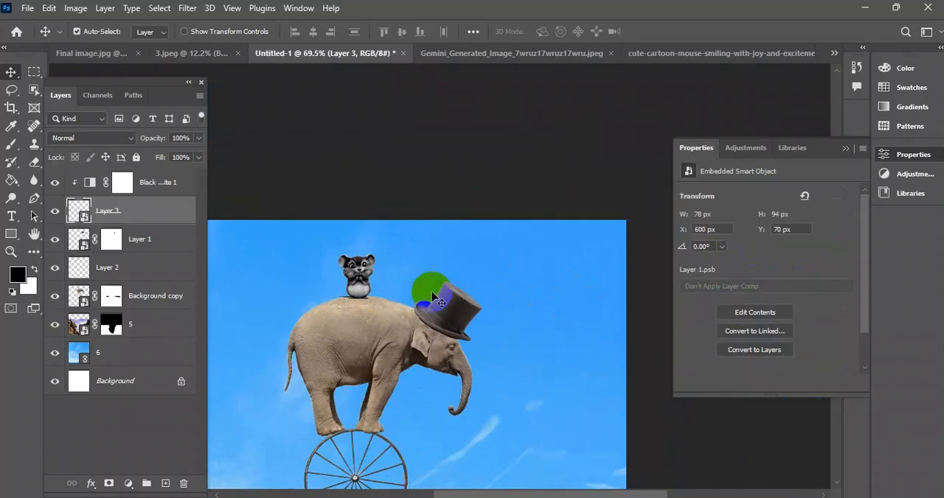
pyautogui.moveTo(526, 322); pyautogui.dragTo(442, 238)
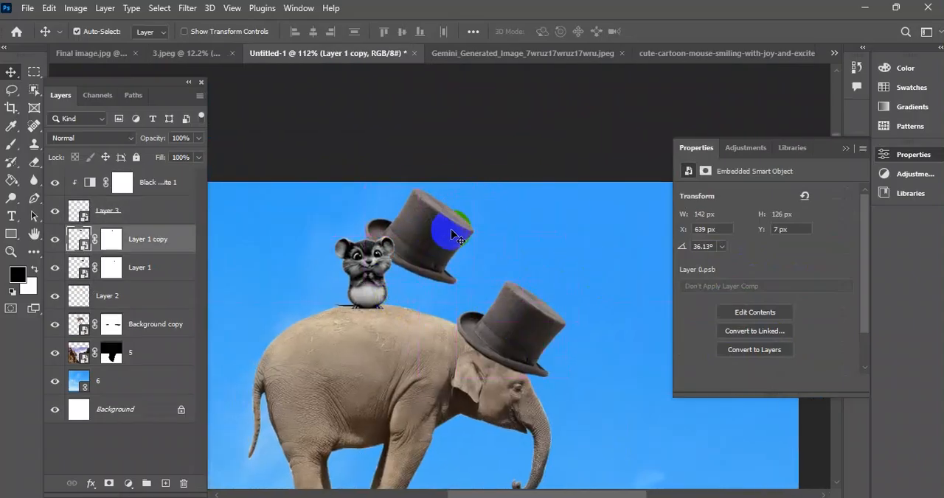
pyautogui.hotkey('ctrl', 't')
pyautogui.moveTo(488, 194); pyautogui.dragTo(453, 162)
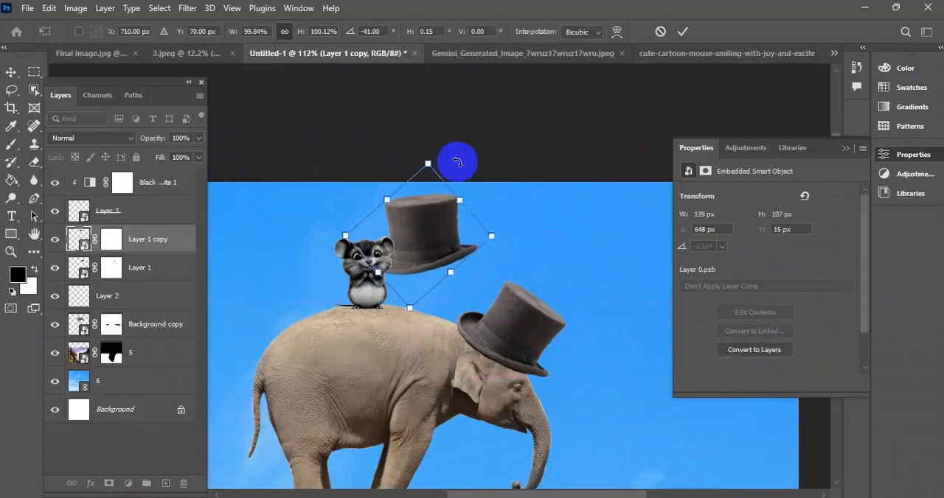
pyautogui.click(660, 32)
# Scale the hat copy down to about 25% and set it on the mouse's head.
pyautogui.hotkey('ctrl', 't')
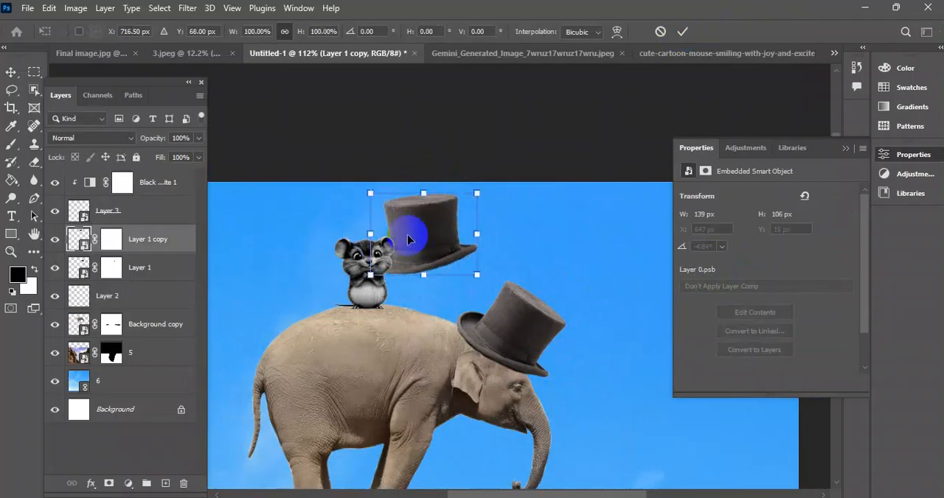
pyautogui.moveTo(424, 195); pyautogui.dragTo(365, 237)
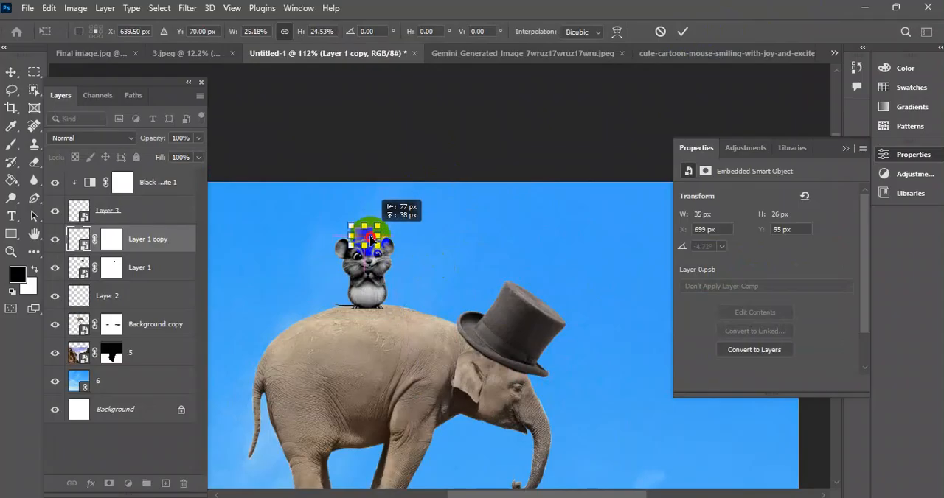
pyautogui.click(682, 32)
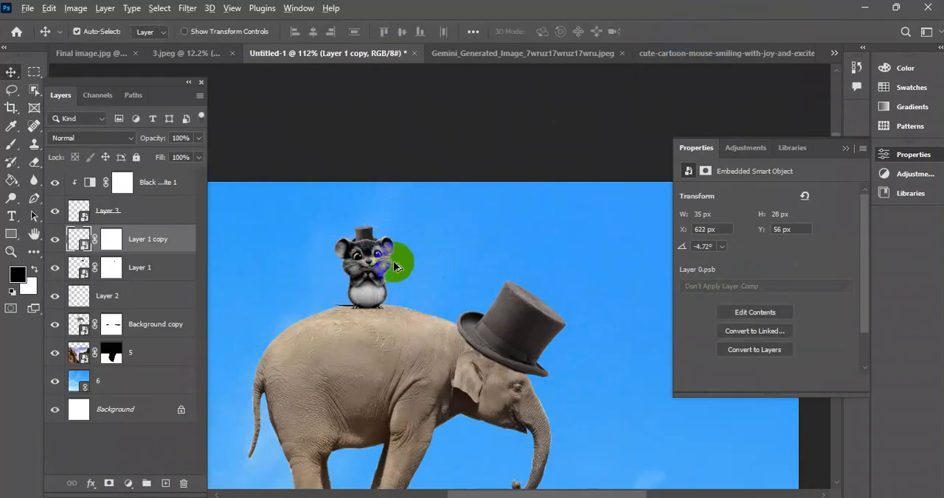
# Move the hat copy above the Black & White adjustment, enlarge it to about 37 by 30 px and fit it on the mouse's head.
pyautogui.scroll(5, 391, 221)
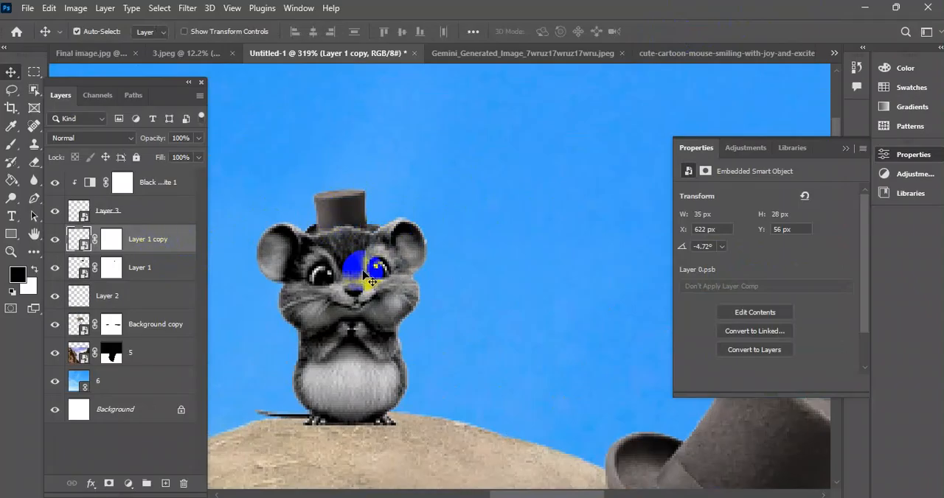
pyautogui.moveTo(155, 249); pyautogui.dragTo(137, 173)
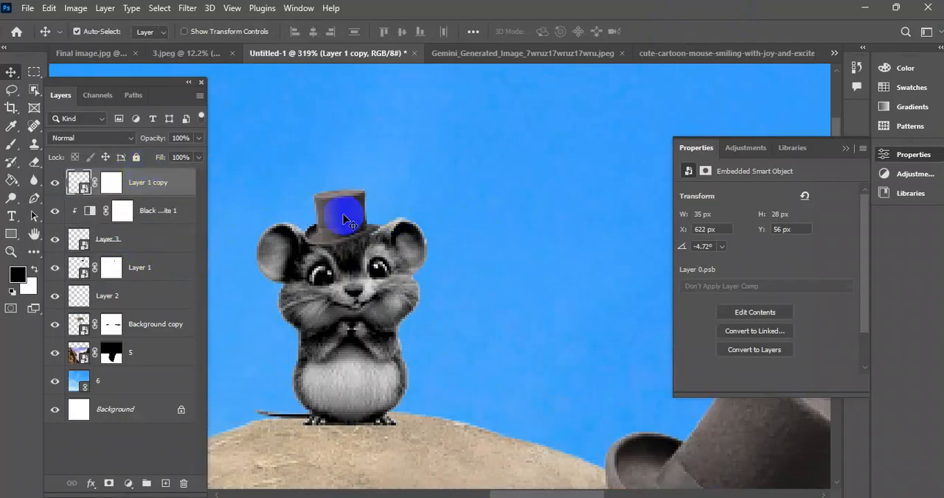
pyautogui.hotkey('ctrl', 't')
pyautogui.moveTo(338, 182)
pyautogui.mouseDown()
pyautogui.moveTo(339, 148)
pyautogui.moveTo(358, 173)
pyautogui.moveTo(342, 181)
pyautogui.mouseUp()
pyautogui.moveTo(338, 212)
pyautogui.mouseDown()
pyautogui.moveTo(343, 200)
pyautogui.moveTo(341, 219)
pyautogui.mouseUp()
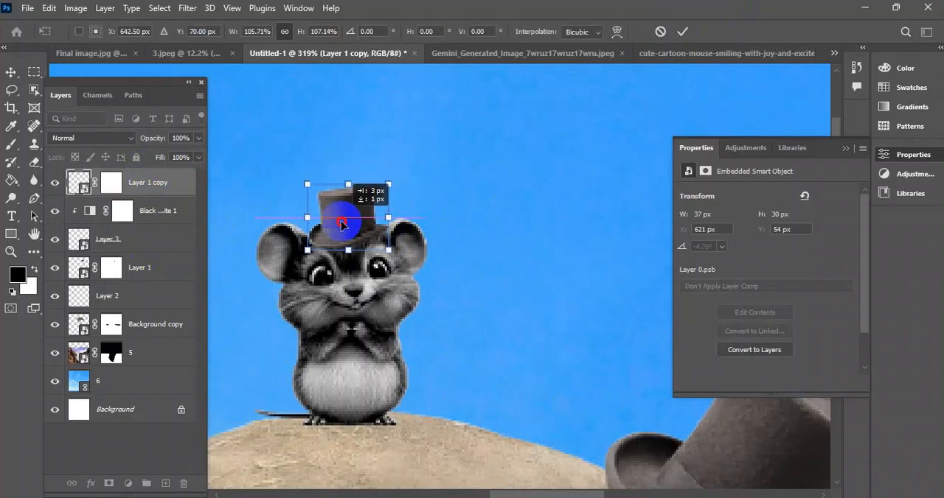
pyautogui.click(682, 31)
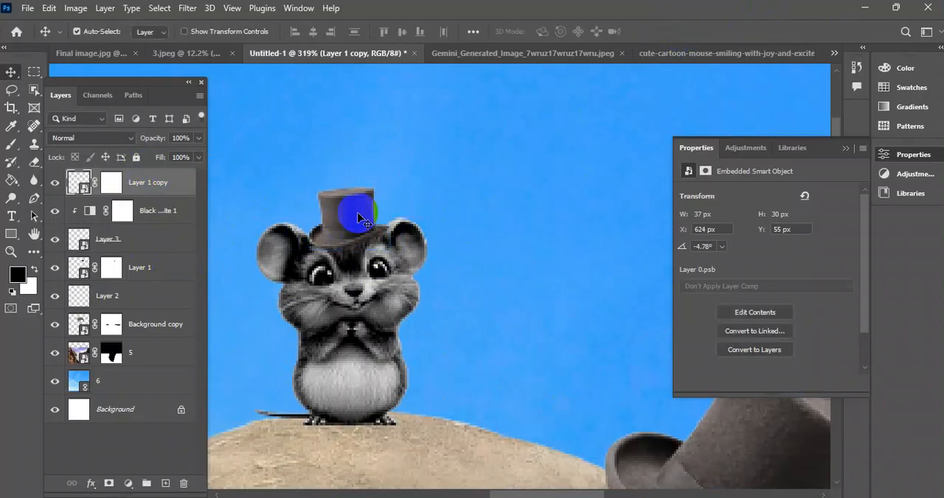
# Nudge the small top hat on the mouse's head to an X position of 623 px.
pyautogui.scroll(-5, 357, 227)
pyautogui.scroll(7, 351, 278)
pyautogui.moveTo(339, 238); pyautogui.dragTo(400, 230)
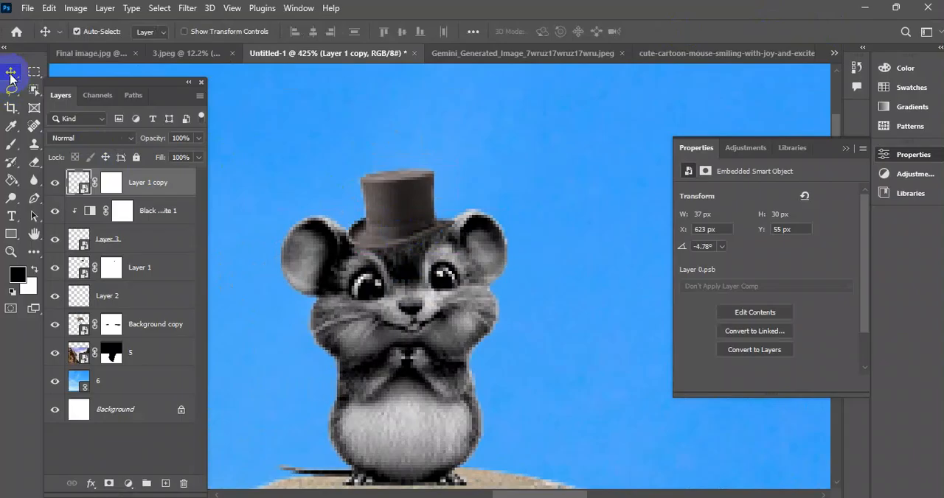
pyautogui.scroll(-8, 474, 320)
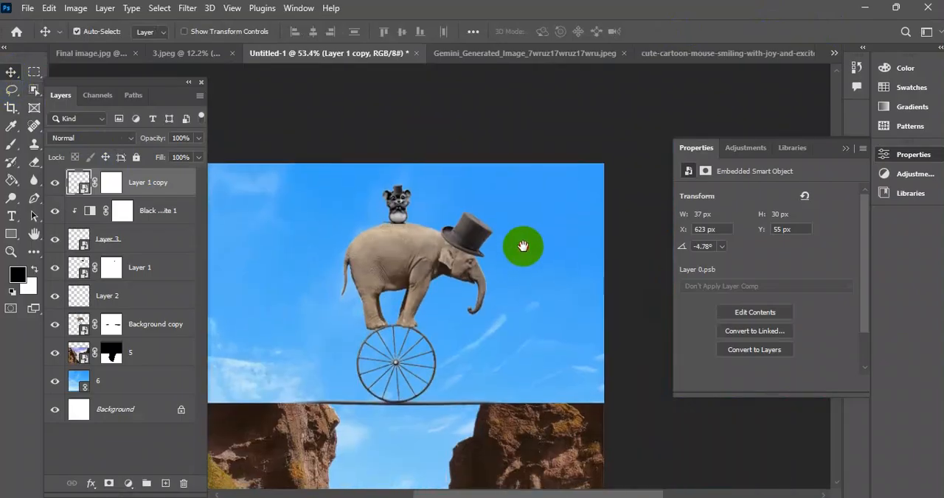
pyautogui.scroll(-5, 464, 312)
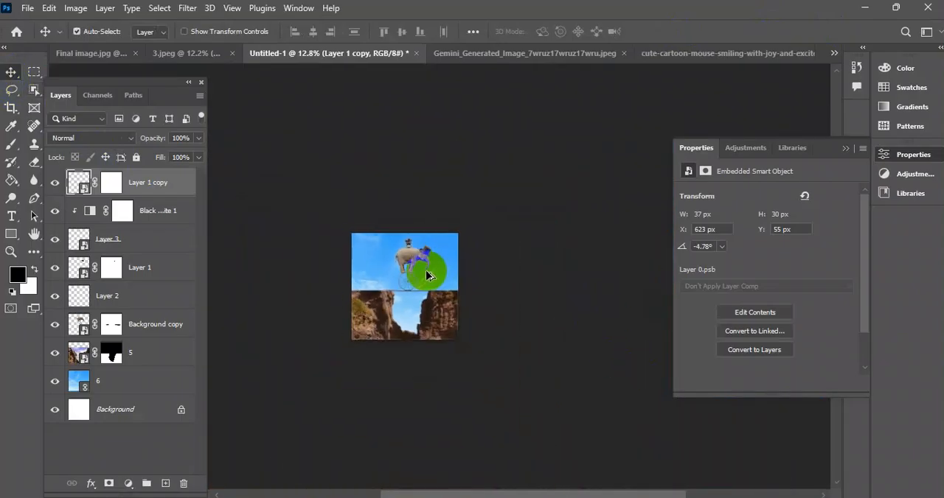
pyautogui.scroll(2, 426, 276)
pyautogui.moveTo(427, 258); pyautogui.dragTo(316, 228)
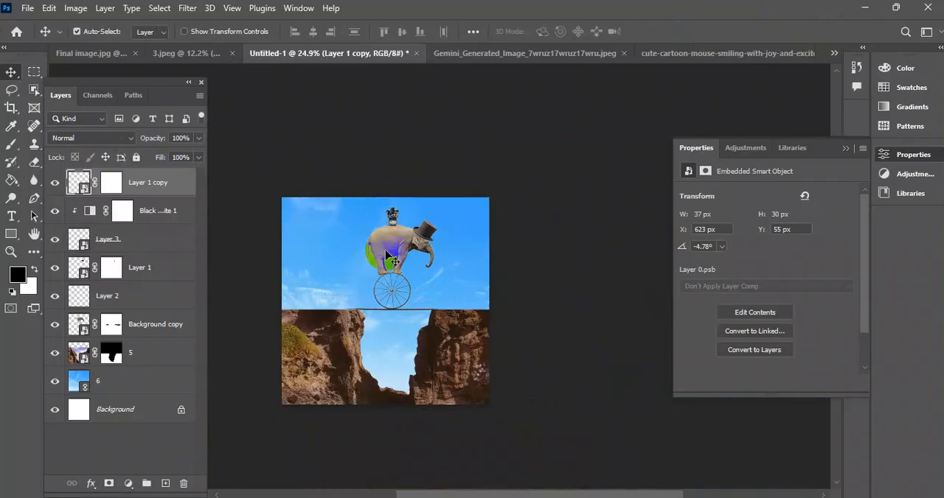
# Select all the artwork layers of the elephant composite together, leaving out the locked Background layer.
pyautogui.moveTo(592, 161); pyautogui.dragTo(286, 429)
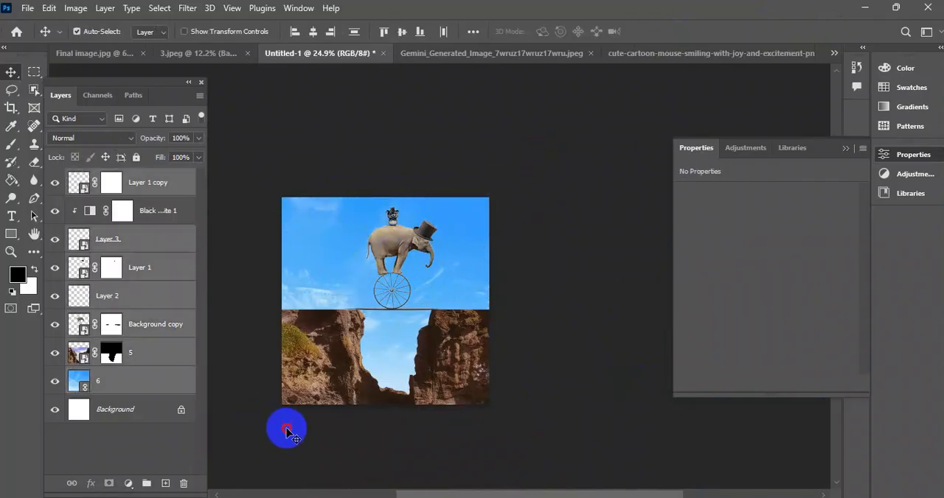
pyautogui.click(286, 429)
pyautogui.moveTo(262, 163); pyautogui.dragTo(498, 455)
pyautogui.moveTo(548, 435); pyautogui.dragTo(525, 402)
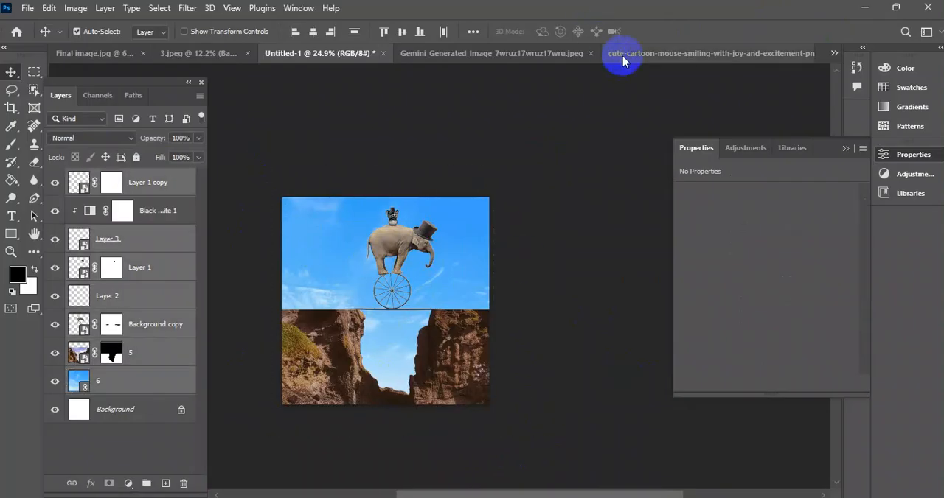
# Close the cute cartoon mouse source document without saving its changes.
pyautogui.click(622, 58)
pyautogui.click(803, 53)
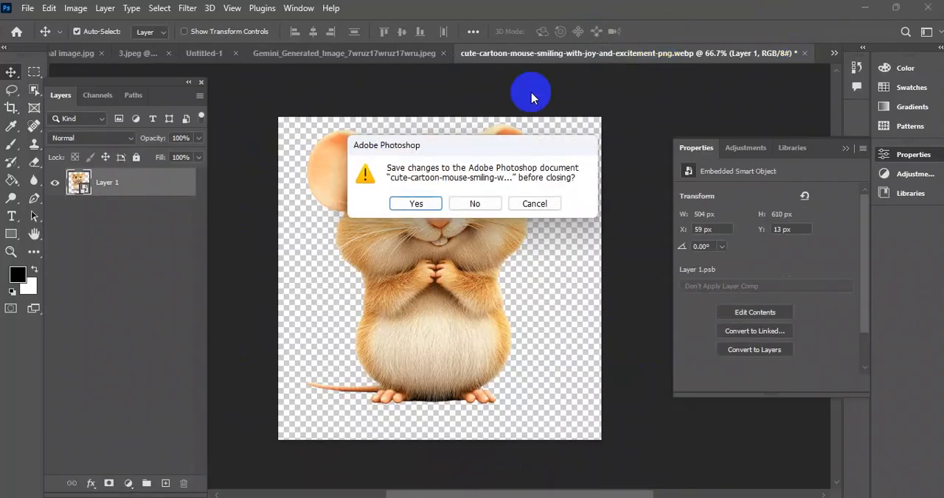
pyautogui.click(472, 211)
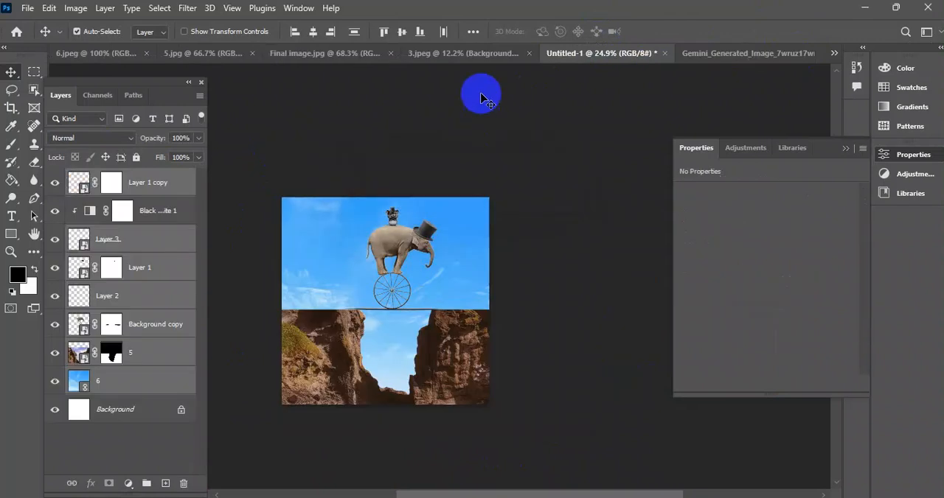
# Create a new white RGB document 1500 pixels wide and 1200 pixels high at 72 pixels/inch.
pyautogui.click(746, 50)
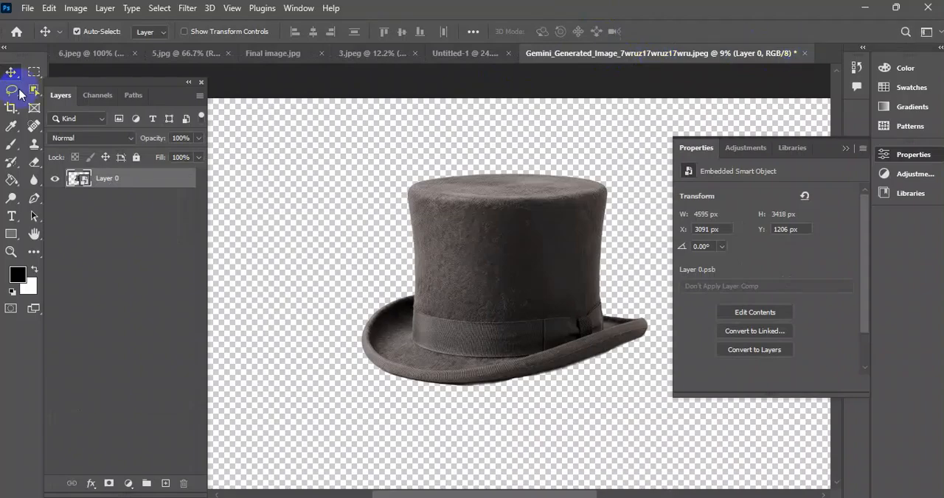
pyautogui.click(28, 8)
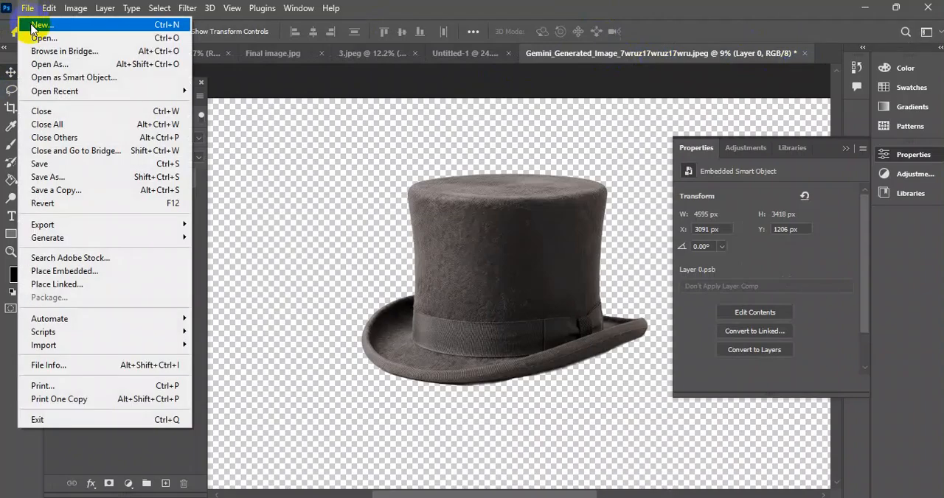
pyautogui.click(29, 23)
pyautogui.moveTo(489, 38); pyautogui.dragTo(498, 58)
pyautogui.click(623, 174)
pyautogui.doubleClick(611, 174)
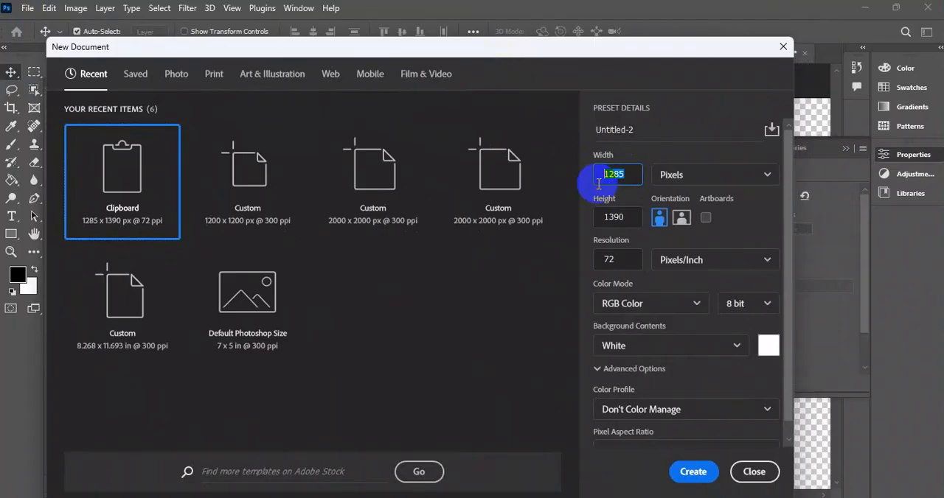
pyautogui.scroll(-1, 598, 182)
pyautogui.click(629, 160)
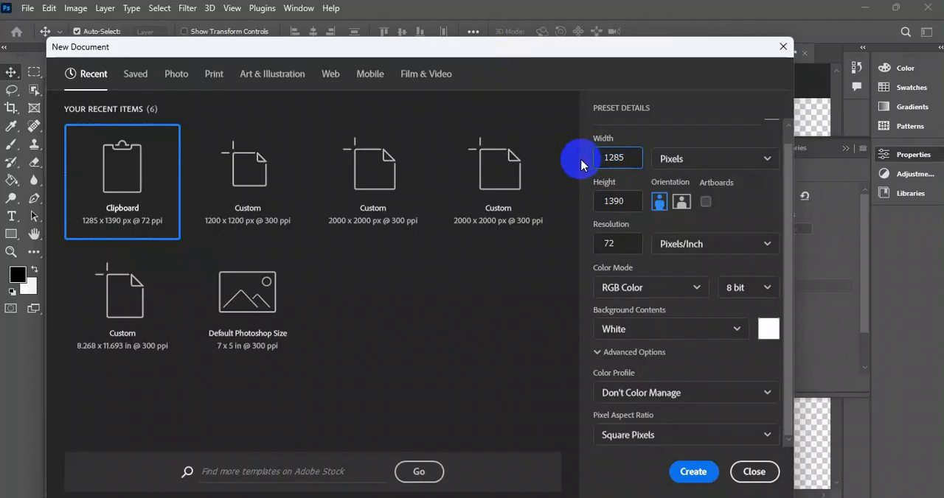
pyautogui.doubleClick(612, 163)
pyautogui.write('1500')
pyautogui.doubleClick(601, 207)
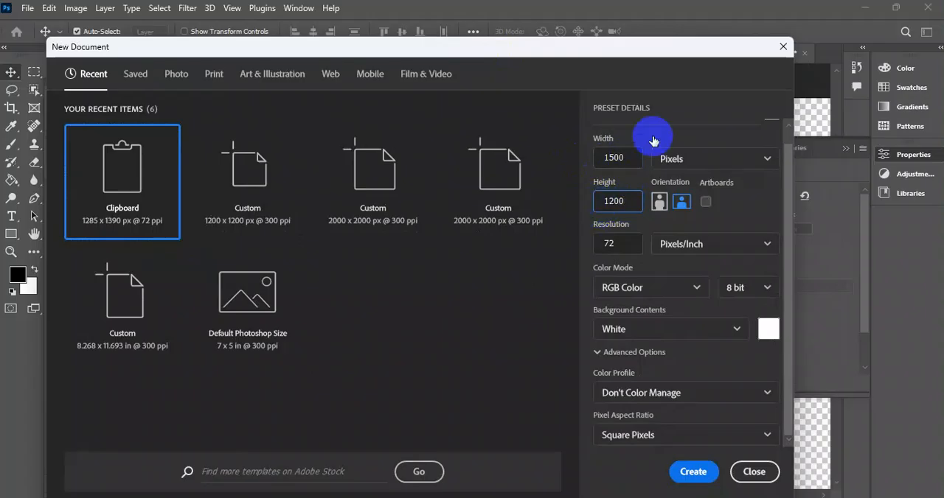
pyautogui.click(693, 473)
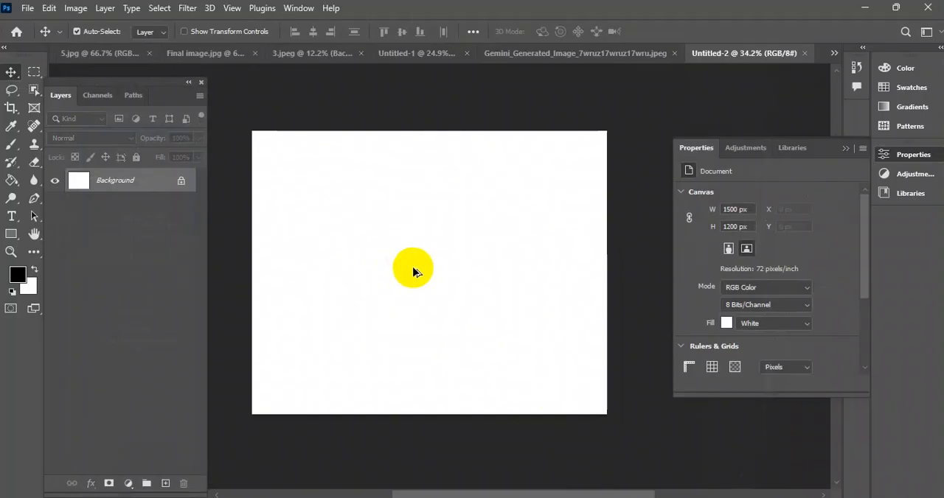
pyautogui.scroll(-2, 413, 272)
pyautogui.moveTo(496, 284); pyautogui.dragTo(488, 288)
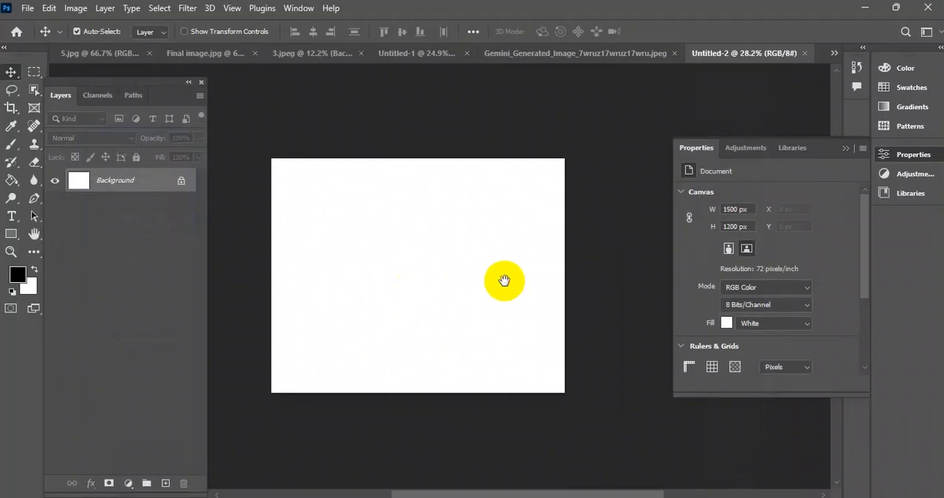
pyautogui.click(76, 9)
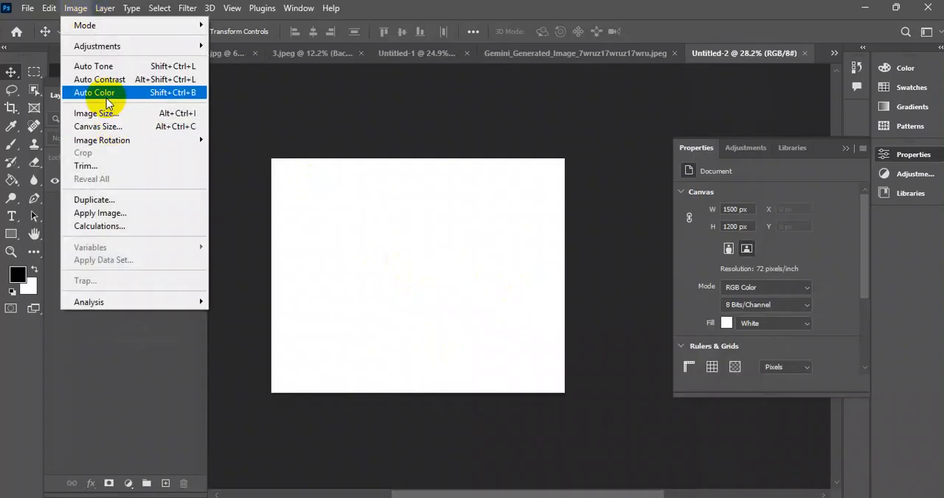
pyautogui.click(410, 267)
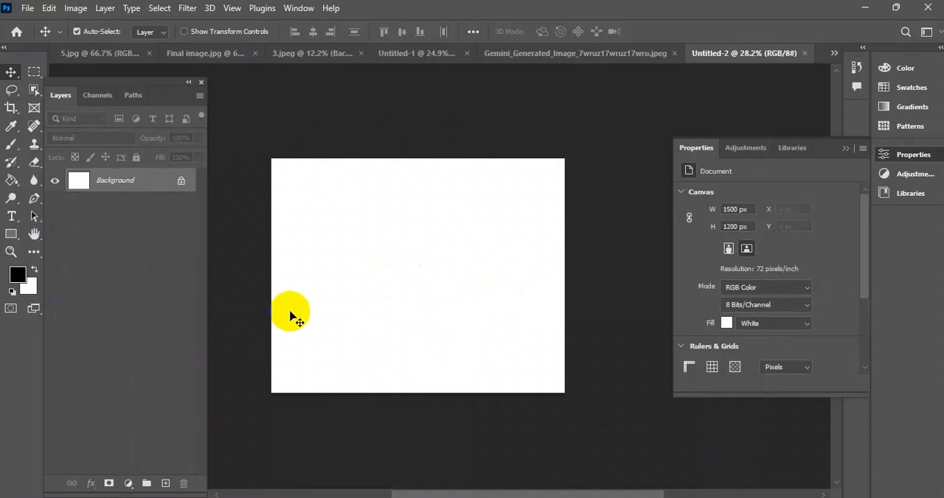
pyautogui.click(12, 109)
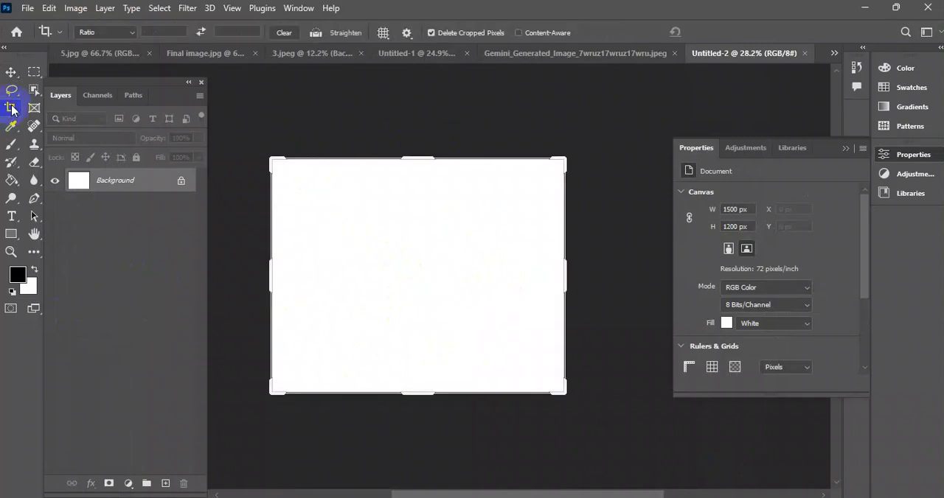
pyautogui.click(76, 8)
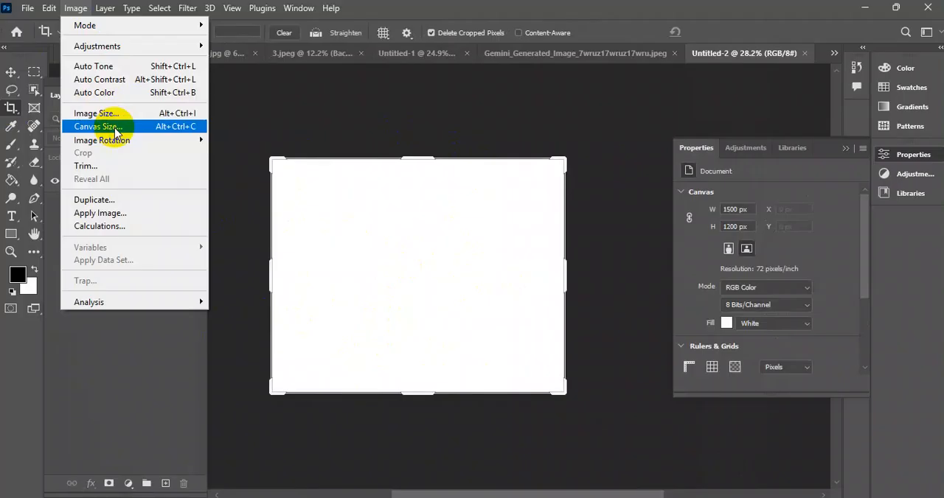
pyautogui.click(11, 73)
pyautogui.click(350, 343)
pyautogui.moveTo(350, 343); pyautogui.dragTo(320, 362)
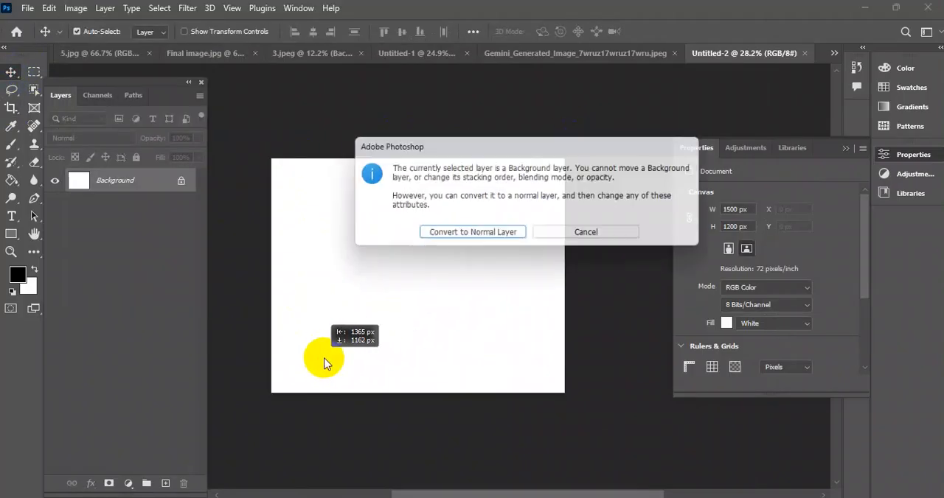
pyautogui.click(592, 236)
# Hide the document properties and reduce the new document's canvas height to 1000 pixels, anchored at the centre.
pyautogui.click(842, 150)
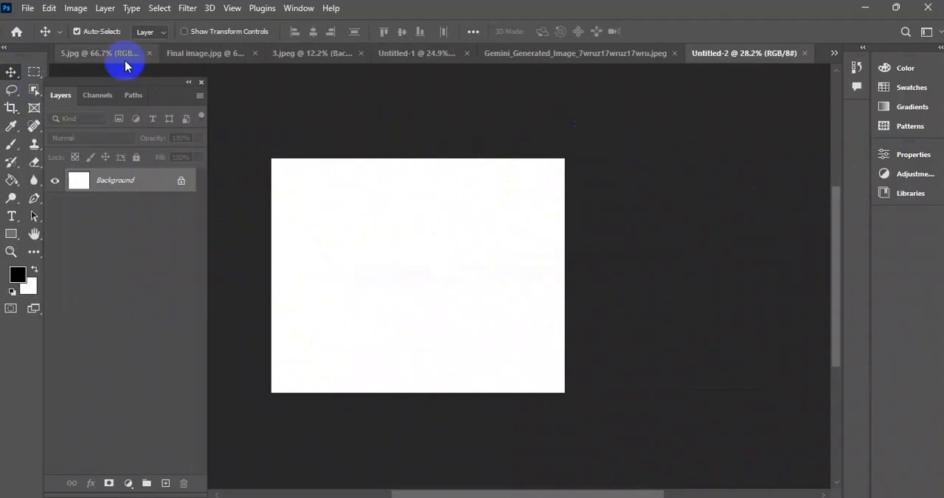
pyautogui.click(76, 9)
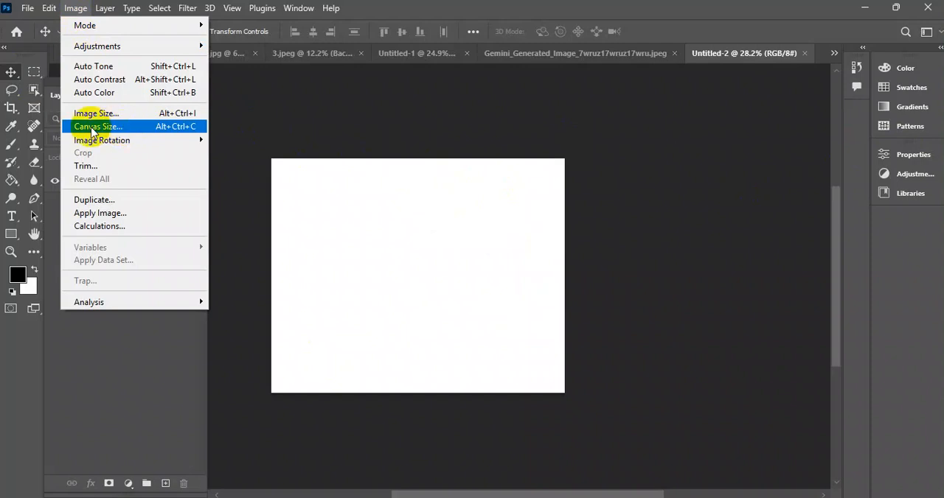
pyautogui.click(109, 130)
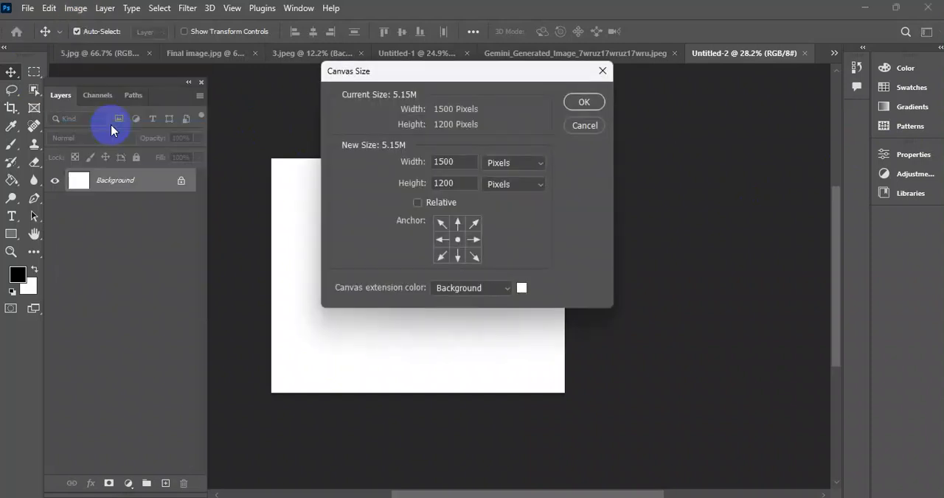
pyautogui.moveTo(466, 163); pyautogui.dragTo(345, 189)
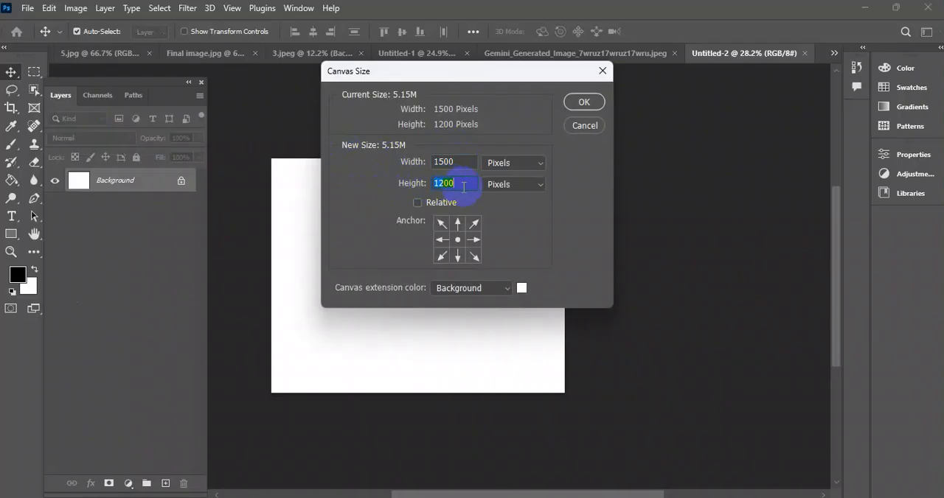
pyautogui.write('1')
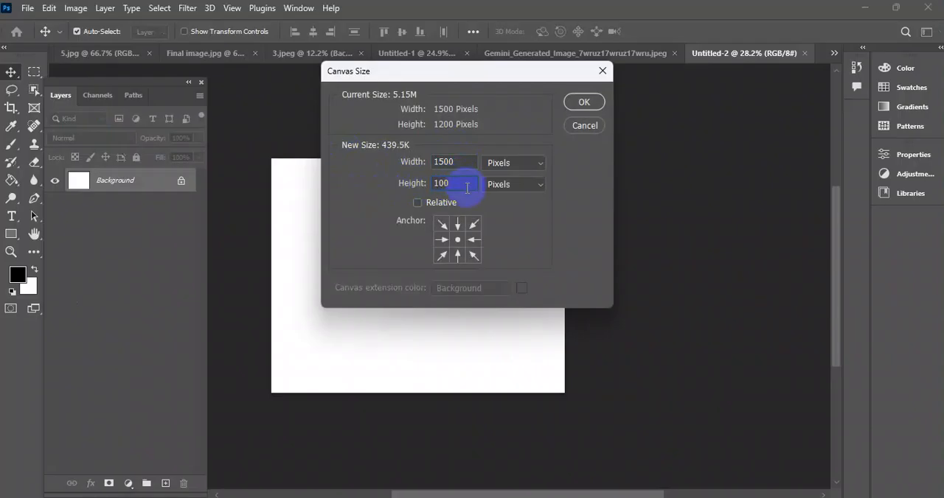
pyautogui.click(594, 103)
pyautogui.click(417, 207)
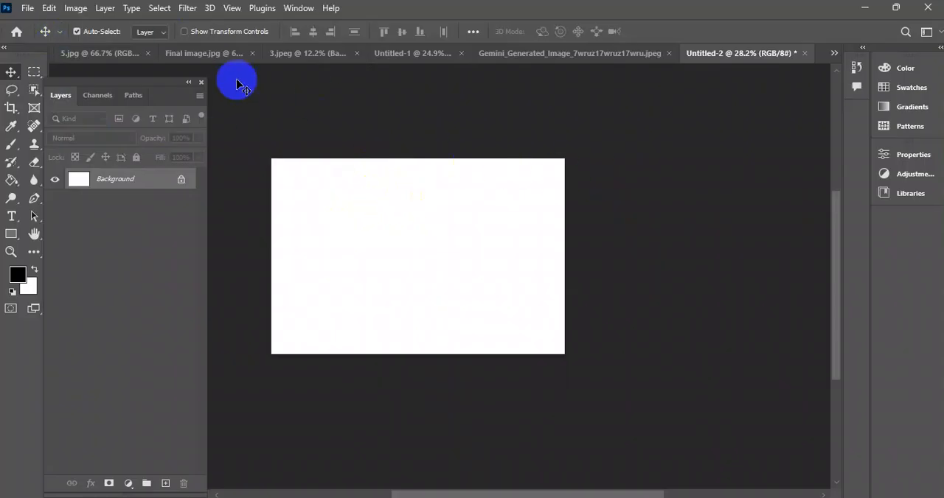
# Place the JPEG "ChatGPT Image Aug 10, 2026, 03_29_06 PM" from the 12-5-25 Image folder as a linked image.
pyautogui.click(11, 72)
pyautogui.scroll(-2, 383, 214)
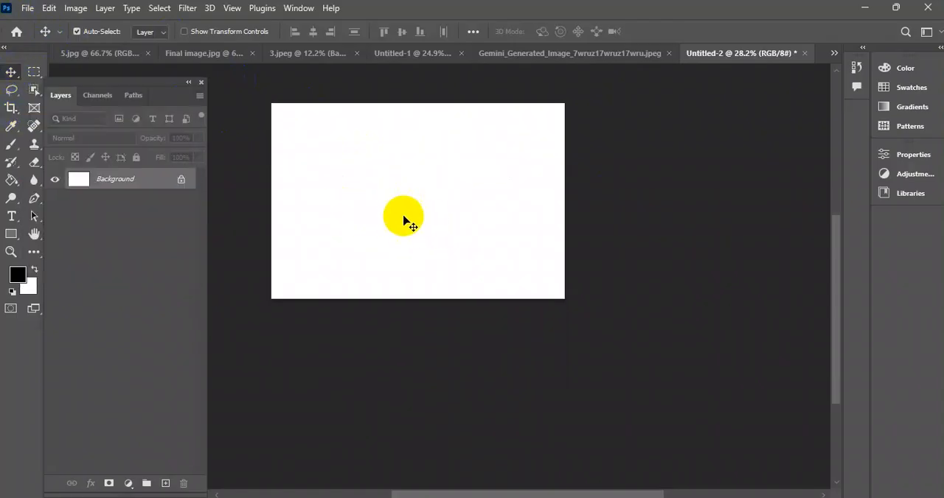
pyautogui.scroll(3, 418, 230)
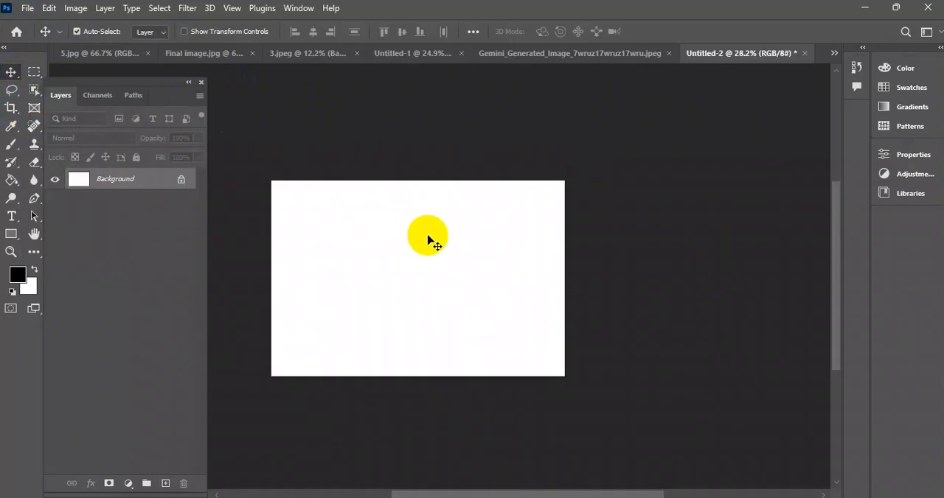
pyautogui.click(28, 9)
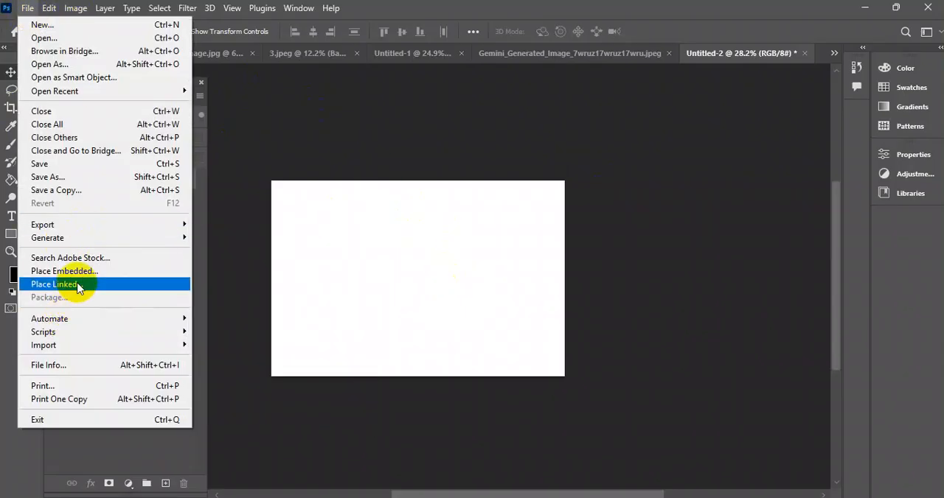
pyautogui.click(77, 286)
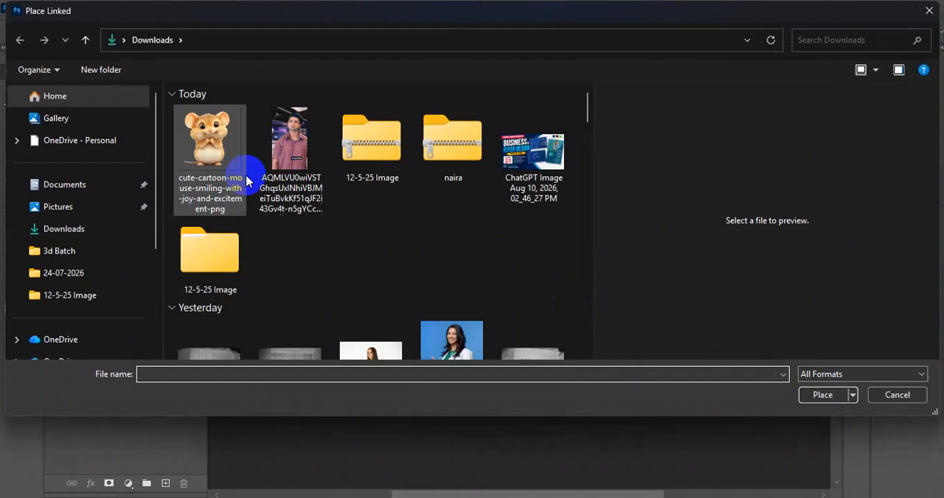
pyautogui.doubleClick(215, 255)
pyautogui.doubleClick(229, 133)
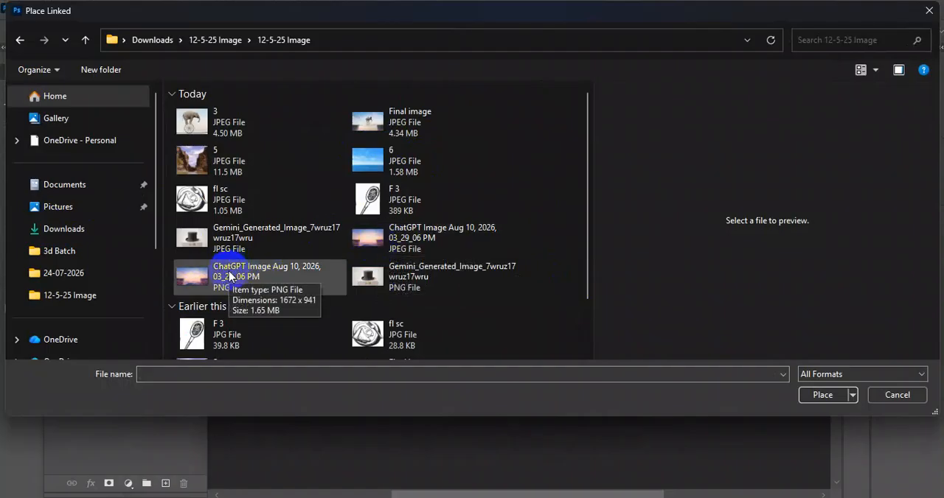
pyautogui.click(367, 243)
pyautogui.click(831, 383)
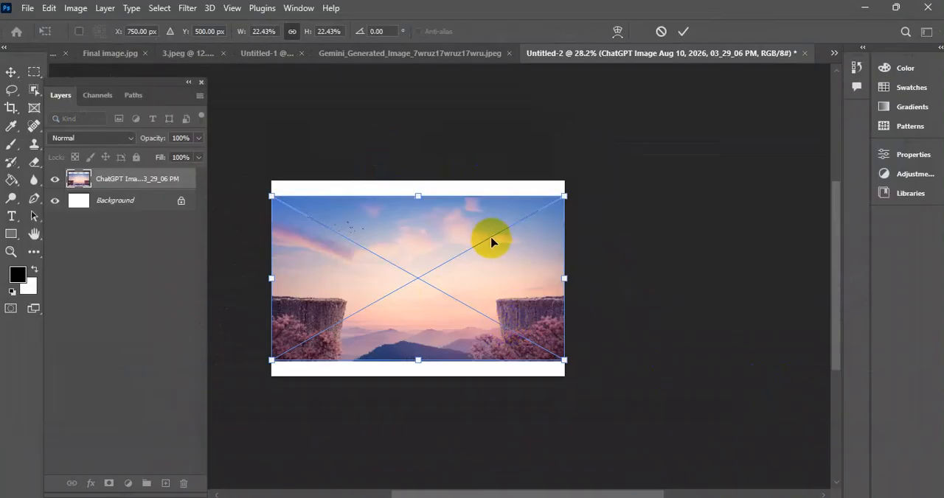
# Stretch the placed sunset cliff landscape to cover the entire canvas, fitting it to all four canvas edges.
pyautogui.moveTo(415, 196); pyautogui.dragTo(417, 182)
pyautogui.moveTo(417, 361); pyautogui.dragTo(421, 379)
pyautogui.moveTo(399, 301); pyautogui.dragTo(404, 302)
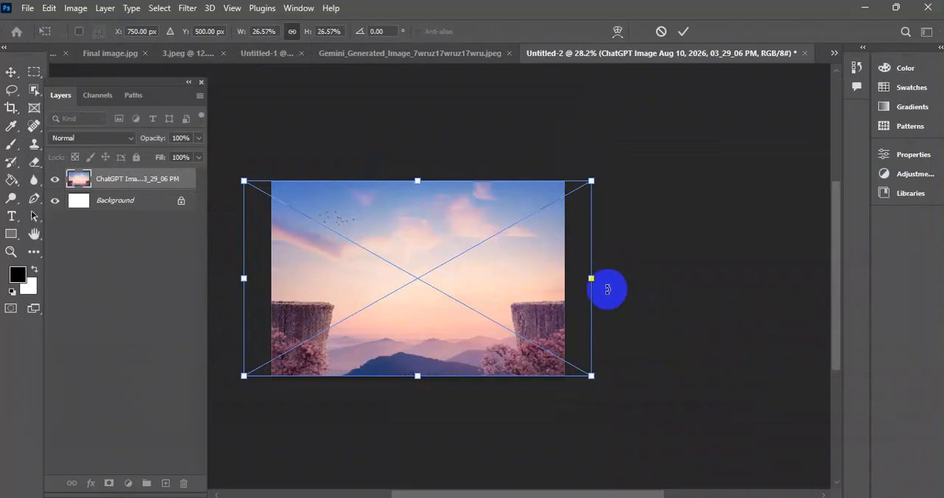
pyautogui.moveTo(591, 278); pyautogui.dragTo(565, 278)
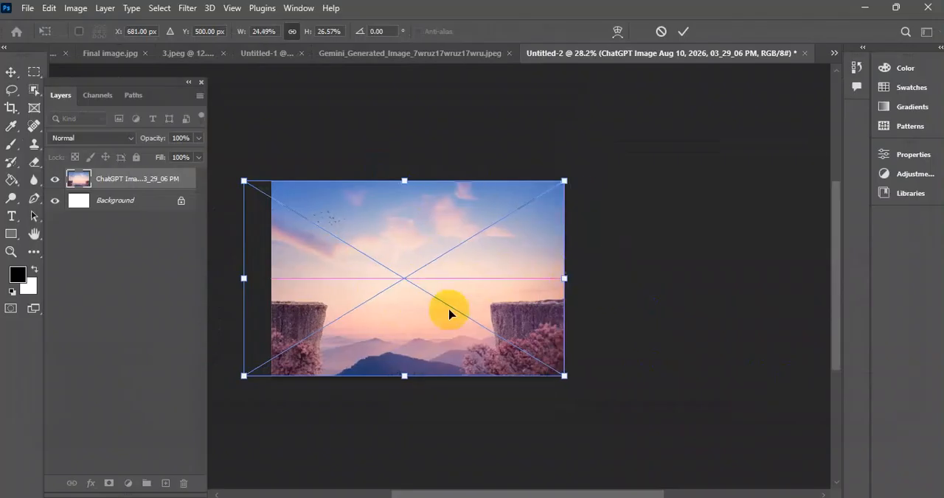
pyautogui.moveTo(244, 281); pyautogui.dragTo(271, 281)
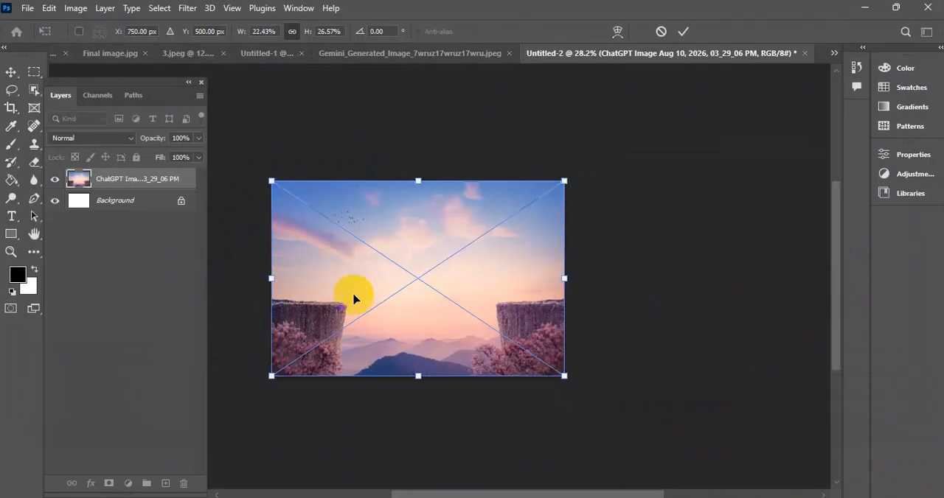
pyautogui.click(681, 33)
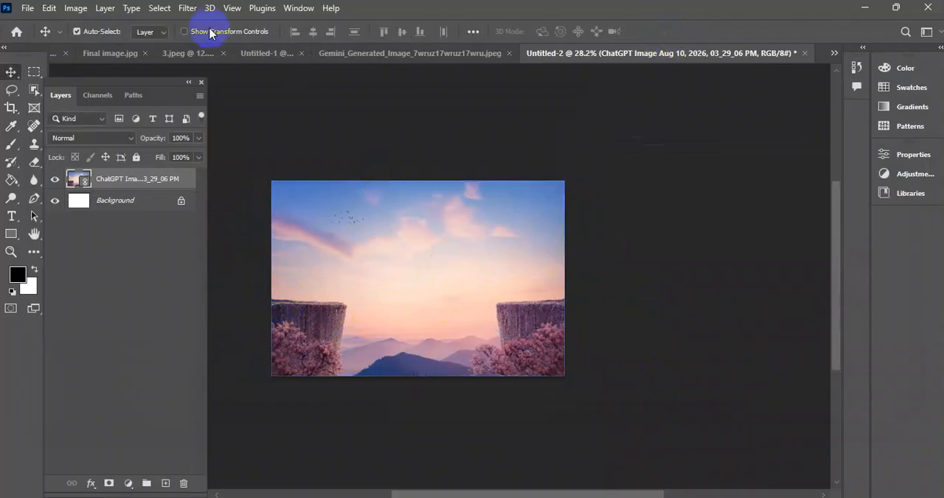
# Copy the elephant-on-wheel layer from Untitled-1 into the new document and delete the copied layer's mask.
pyautogui.click(260, 53)
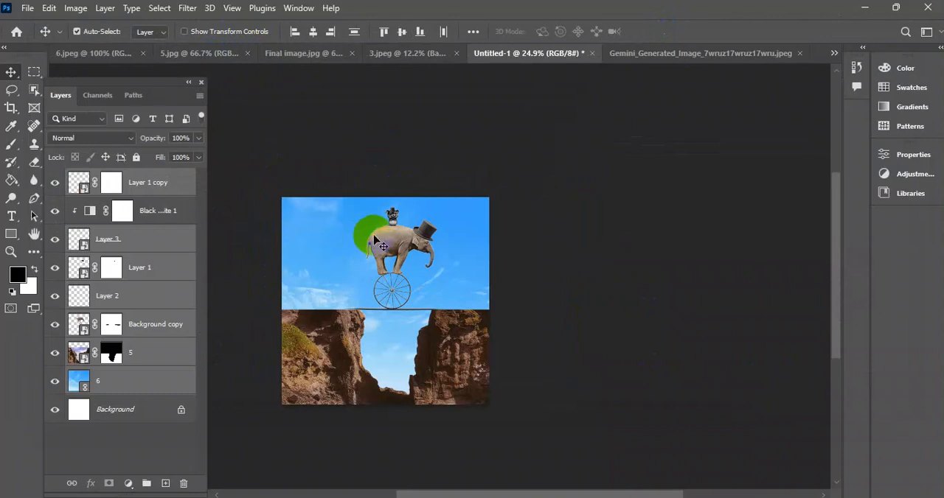
pyautogui.moveTo(415, 253)
pyautogui.mouseDown()
pyautogui.moveTo(343, 255)
pyautogui.moveTo(446, 227)
pyautogui.moveTo(394, 255)
pyautogui.moveTo(363, 223)
pyautogui.moveTo(398, 252)
pyautogui.moveTo(435, 225)
pyautogui.moveTo(406, 263)
pyautogui.moveTo(398, 249)
pyautogui.moveTo(427, 249)
pyautogui.moveTo(779, 46)
pyautogui.moveTo(478, 249)
pyautogui.moveTo(445, 252)
pyautogui.moveTo(442, 196)
pyautogui.moveTo(413, 206)
pyautogui.moveTo(424, 258)
pyautogui.mouseUp()
pyautogui.hotkey('ctrl', 'z')
pyautogui.keyDown('ctrl'); pyautogui.click(570, 258); pyautogui.keyUp('ctrl')
pyautogui.click(110, 179)
pyautogui.moveTo(109, 181); pyautogui.dragTo(184, 481)
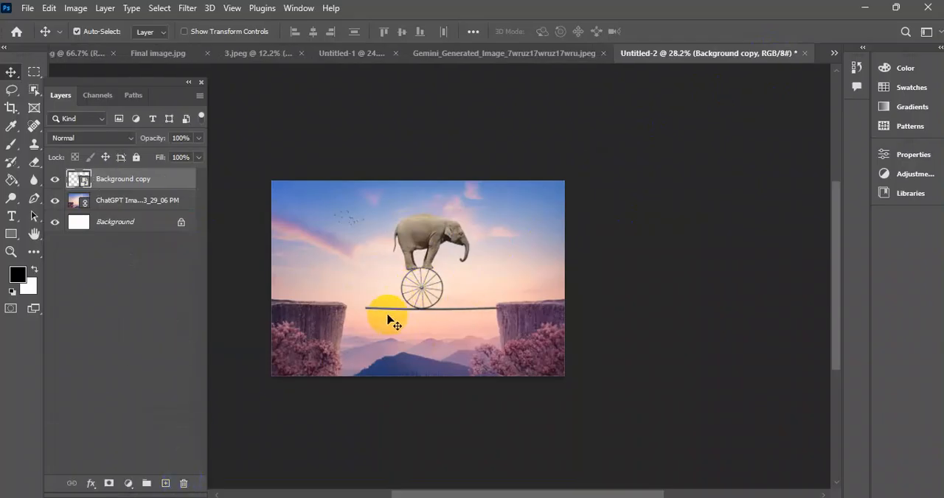
# Lock the sunset cliff landscape layer completely.
pyautogui.moveTo(424, 257)
pyautogui.mouseDown()
pyautogui.moveTo(407, 255)
pyautogui.moveTo(424, 255)
pyautogui.mouseUp()
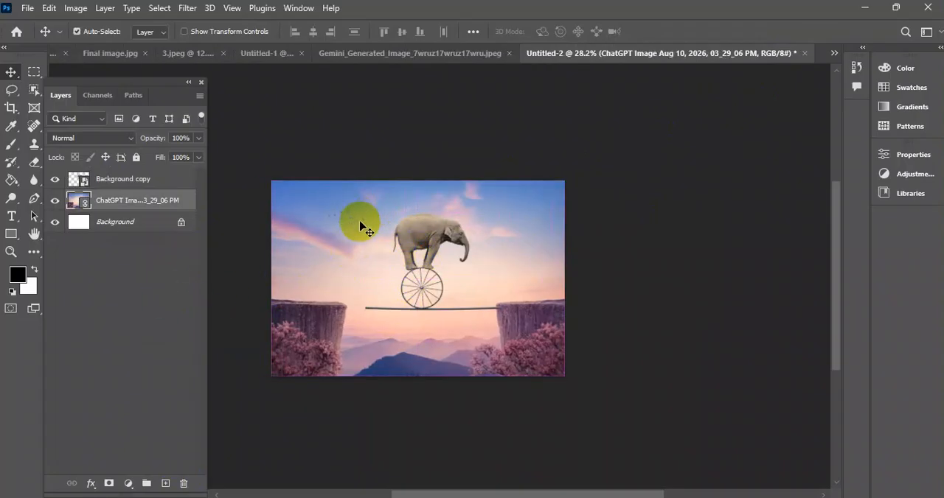
pyautogui.click(136, 158)
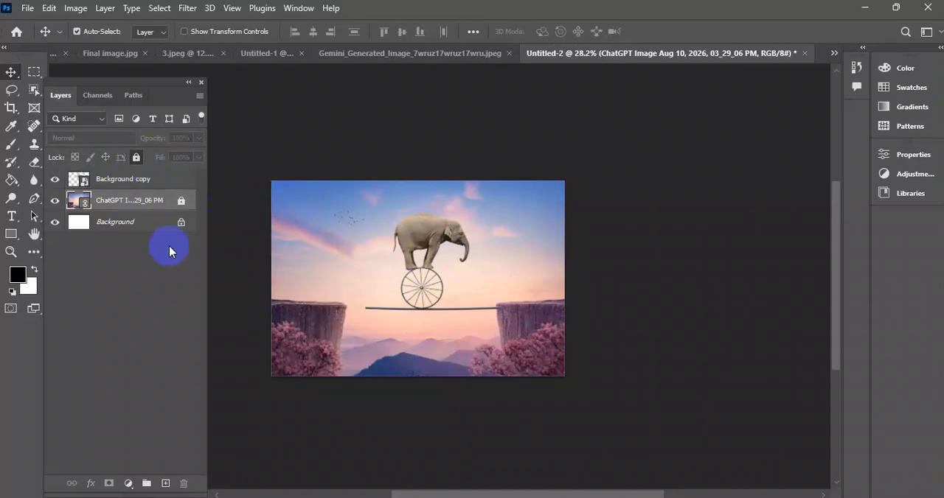
# Scale the elephant layer proportionally to about 102% and position it so its rope spans the gap between the two cliffs.
pyautogui.click(441, 251)
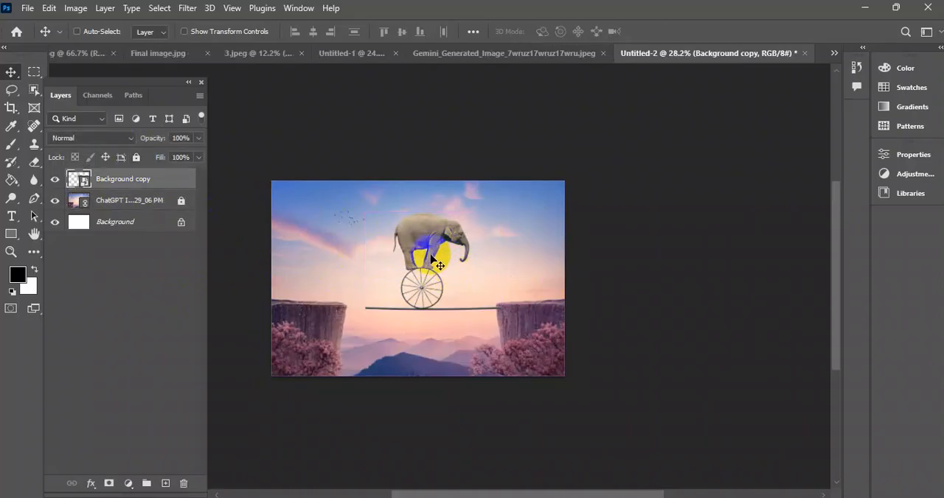
pyautogui.hotkey('ctrl', 't')
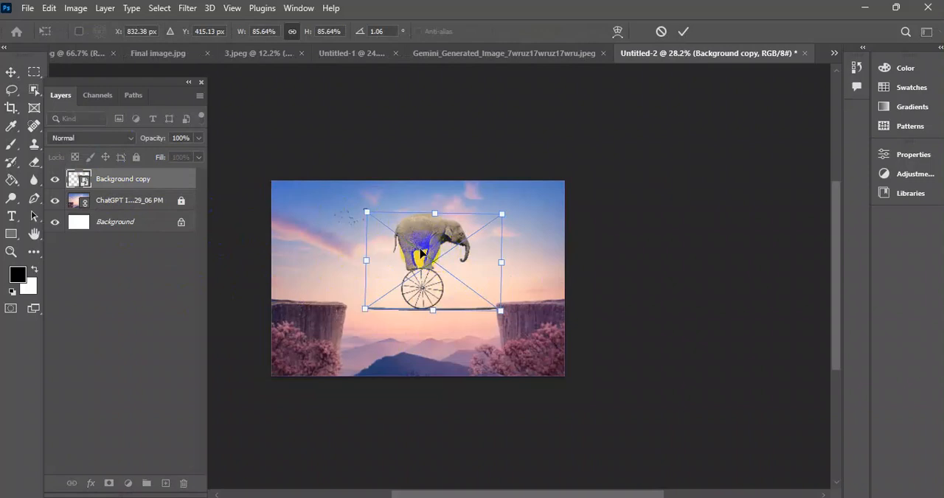
pyautogui.scroll(3, 438, 288)
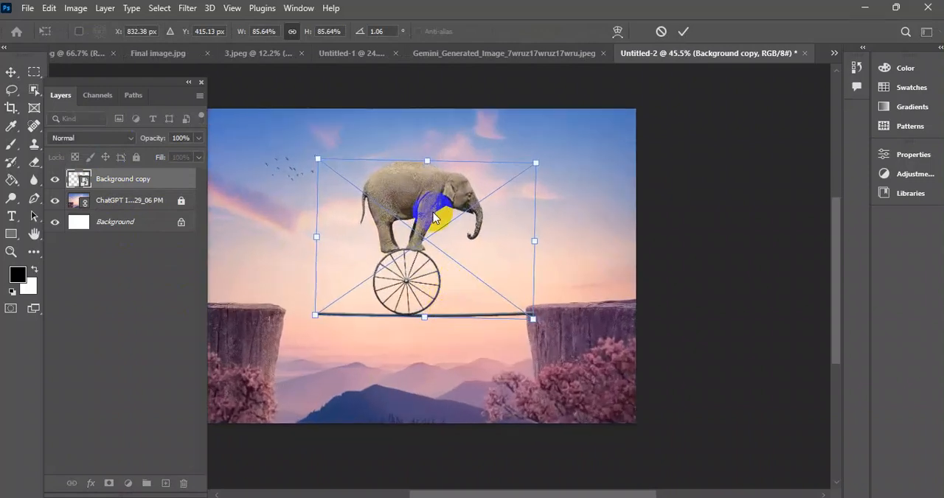
pyautogui.moveTo(415, 201); pyautogui.dragTo(379, 190)
pyautogui.moveTo(502, 233); pyautogui.dragTo(546, 233)
pyautogui.moveTo(438, 305); pyautogui.dragTo(428, 287)
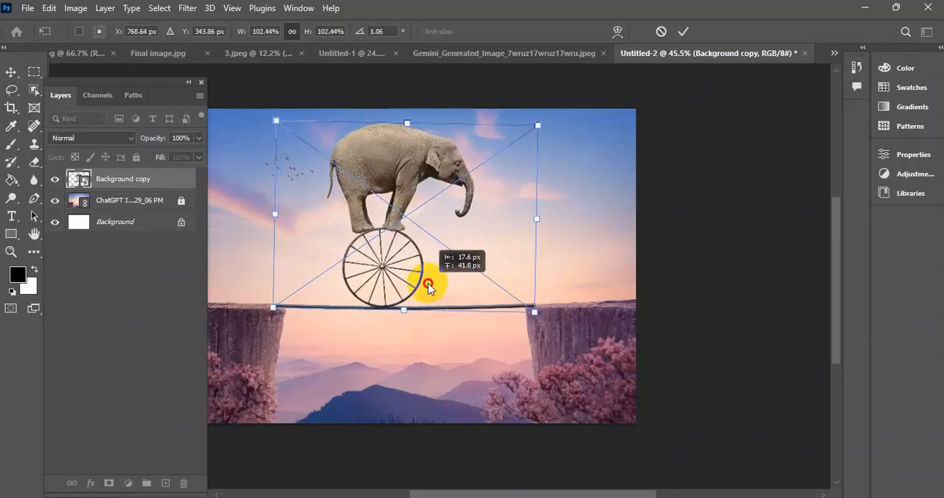
pyautogui.moveTo(449, 235); pyautogui.dragTo(455, 238)
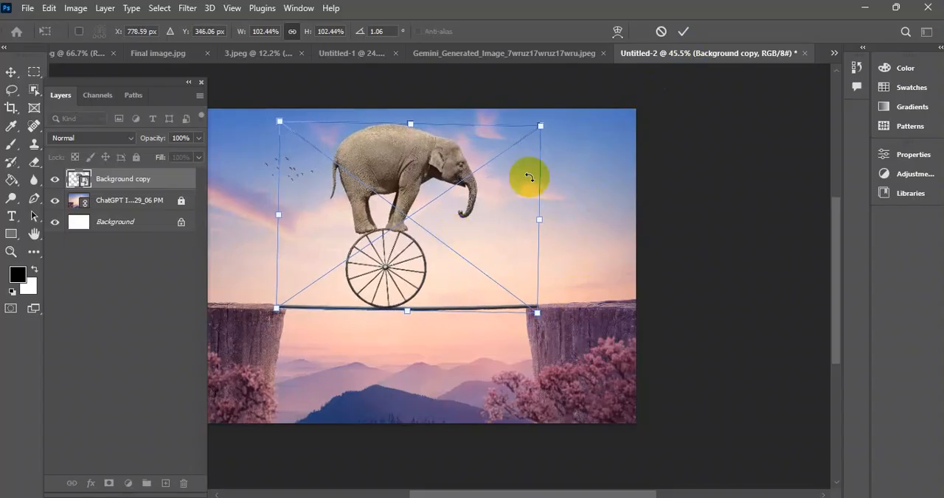
pyautogui.click(683, 33)
# Shift the elephant layer slightly left so its rope rests evenly on both cliff edges.
pyautogui.scroll(-3, 467, 239)
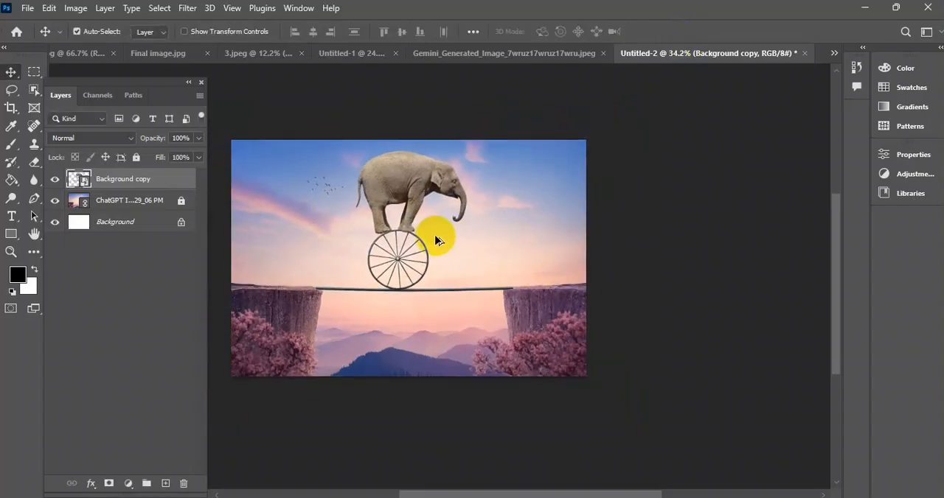
pyautogui.scroll(-3, 440, 281)
pyautogui.scroll(4, 462, 295)
pyautogui.moveTo(520, 266); pyautogui.dragTo(539, 214)
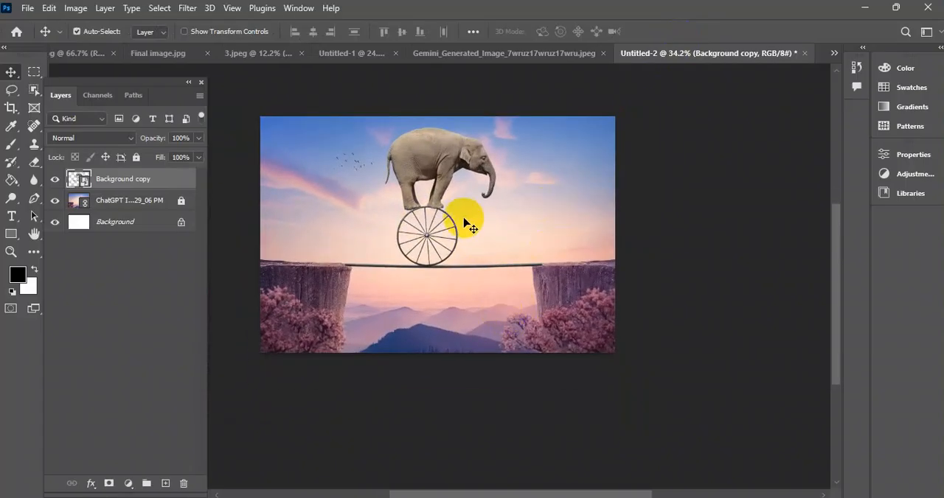
pyautogui.moveTo(440, 211); pyautogui.dragTo(432, 203)
pyautogui.scroll(2, 393, 280)
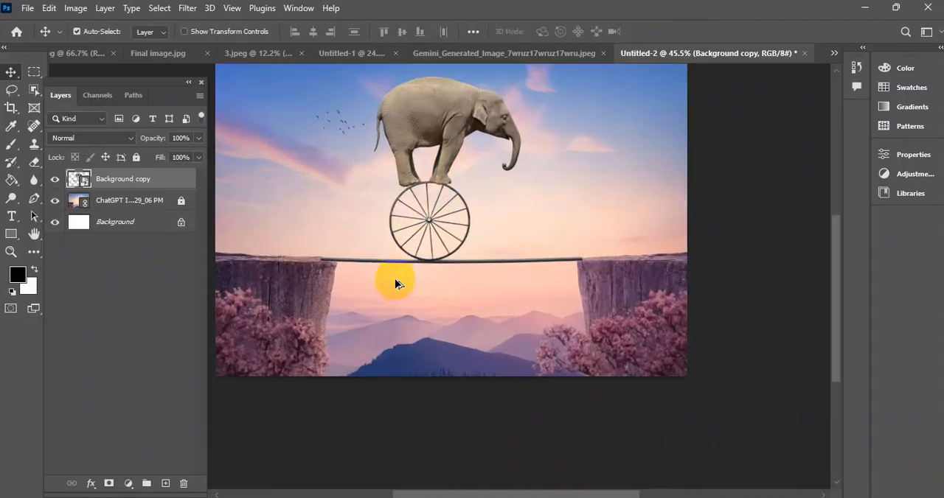
pyautogui.moveTo(432, 211); pyautogui.dragTo(439, 220)
pyautogui.scroll(-5, 469, 284)
pyautogui.moveTo(484, 301)
pyautogui.mouseDown()
pyautogui.moveTo(490, 312)
pyautogui.moveTo(477, 306)
pyautogui.moveTo(479, 321)
pyautogui.moveTo(480, 297)
pyautogui.mouseUp()
# Unlock the landscape layer, hide the elephant layer and make the landscape the active layer.
pyautogui.click(181, 200)
pyautogui.click(64, 184)
pyautogui.click(55, 179)
pyautogui.click(458, 189)
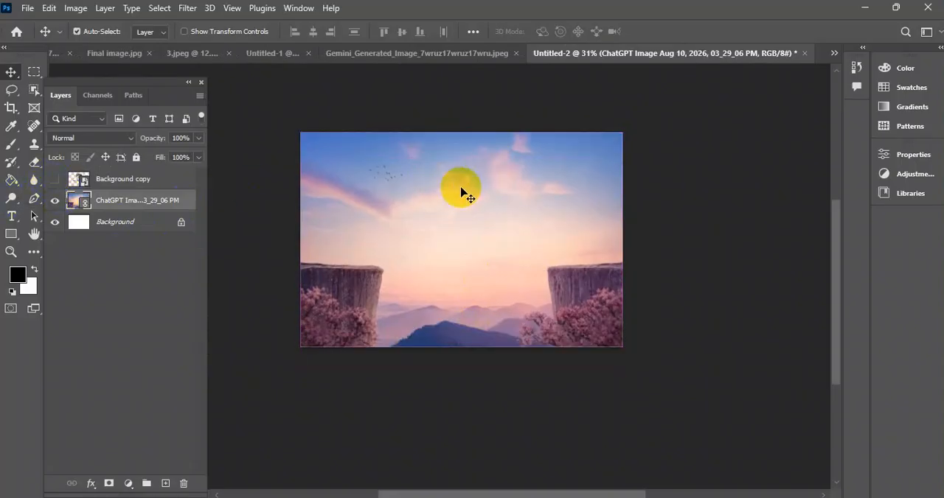
# Extend the canvas upward with Crop to about 1405 px high and move the landscape down flush with the bottom edge.
pyautogui.scroll(2, 458, 192)
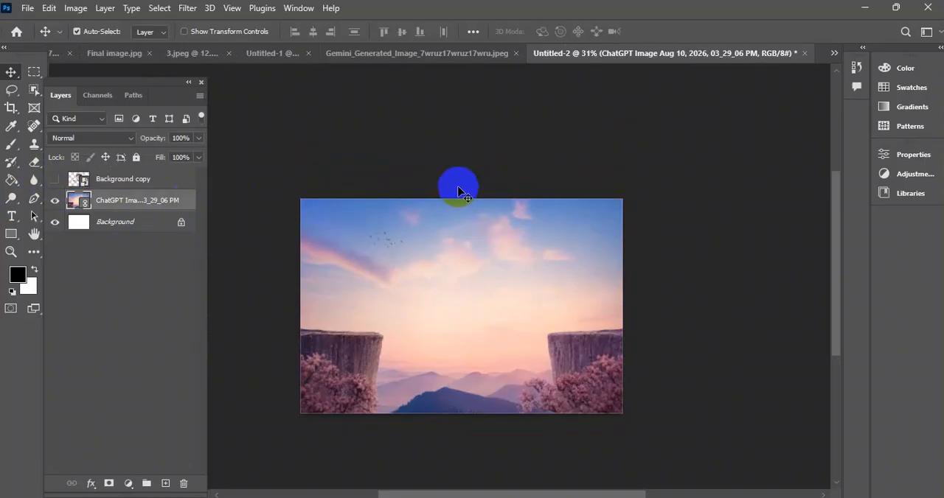
pyautogui.click(11, 108)
pyautogui.moveTo(463, 201); pyautogui.dragTo(458, 159)
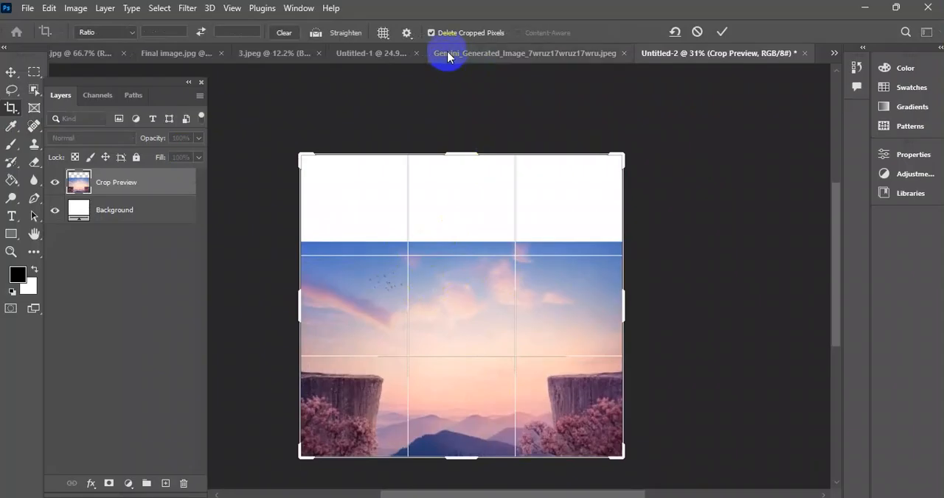
pyautogui.click(721, 29)
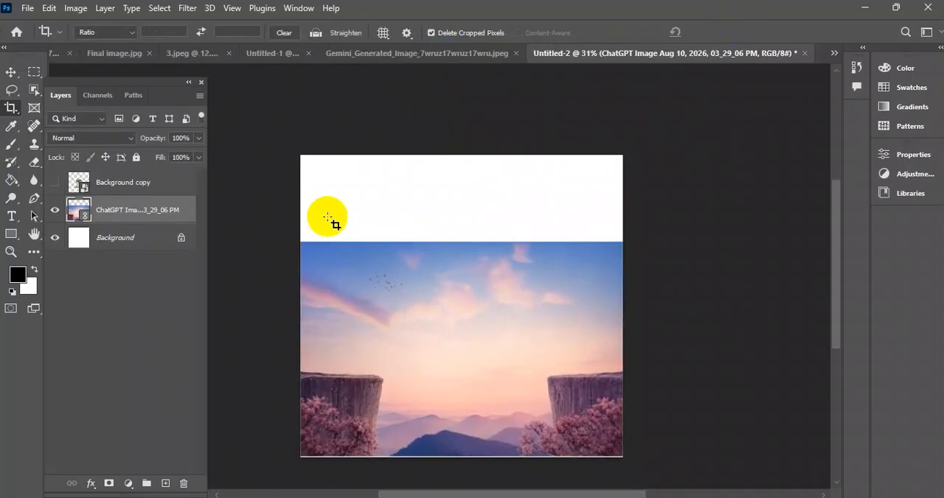
pyautogui.click(11, 73)
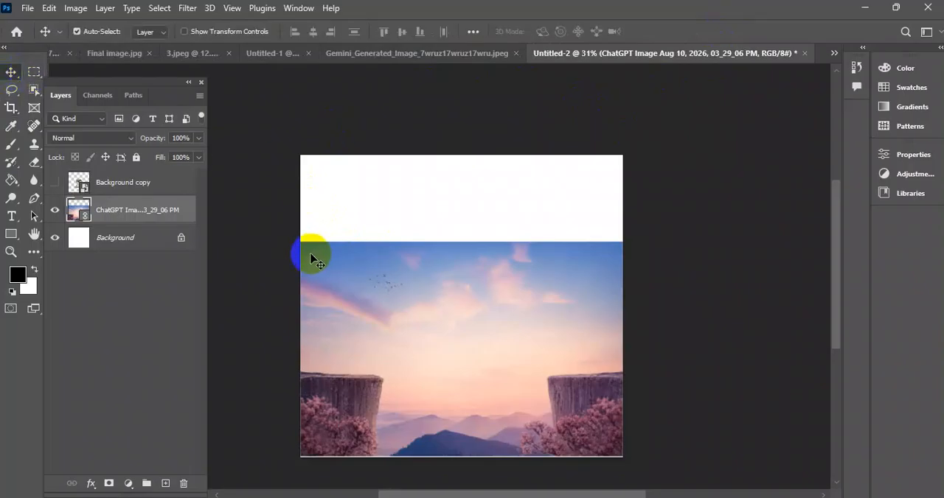
pyautogui.moveTo(445, 343); pyautogui.dragTo(445, 349)
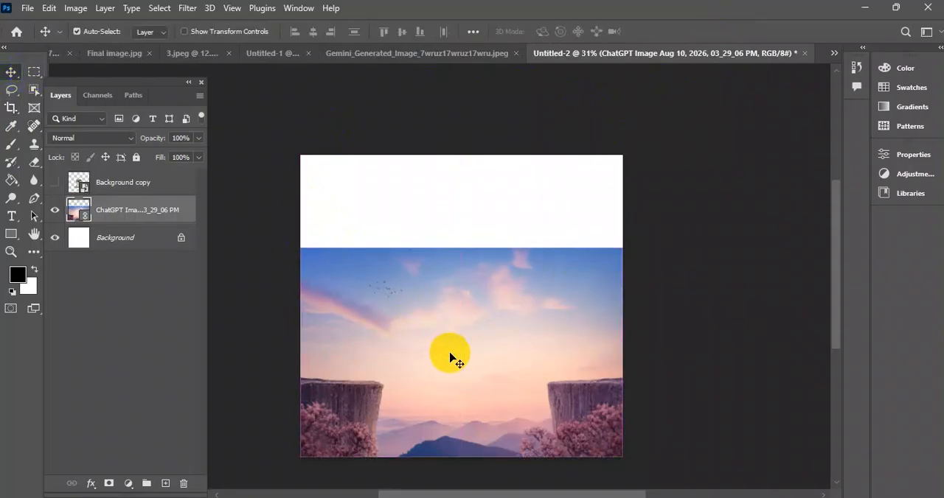
# Make a rectangular selection of the blank area above the landscape, overlapping a thin strip of the sky.
pyautogui.click(31, 73)
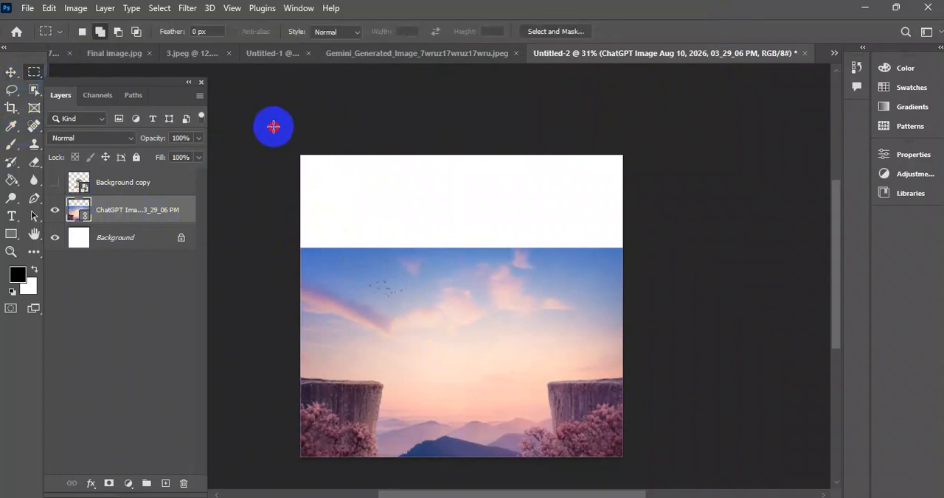
pyautogui.moveTo(366, 156); pyautogui.dragTo(638, 265)
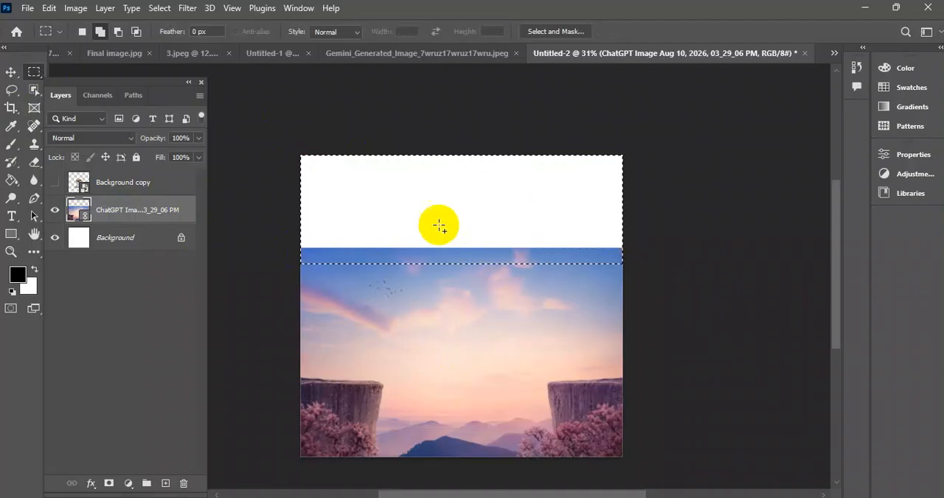
pyautogui.rightClick(436, 183)
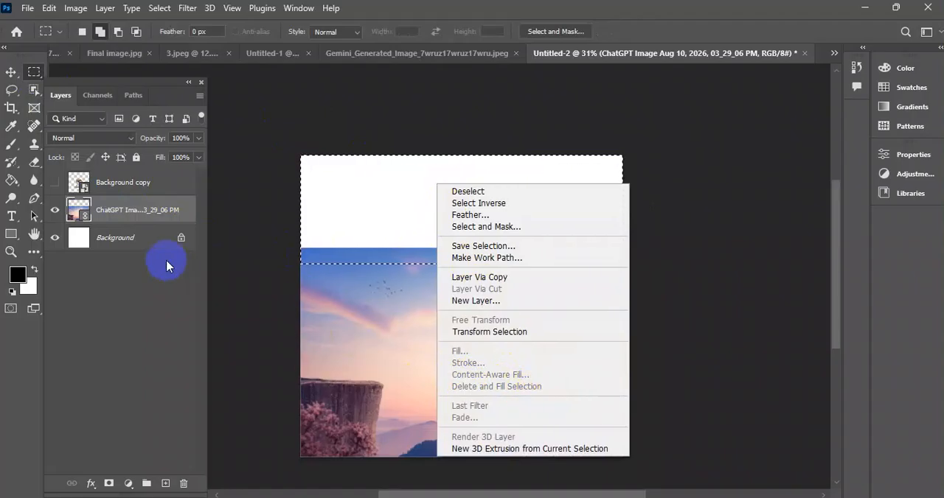
# Rasterize the linked landscape layer.
pyautogui.click(54, 210)
pyautogui.rightClick(122, 212)
pyautogui.click(93, 213)
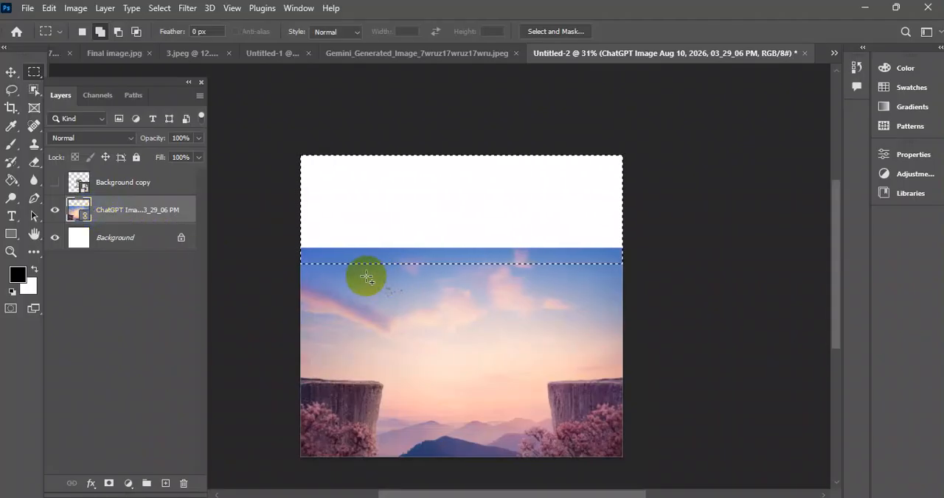
pyautogui.rightClick(115, 213)
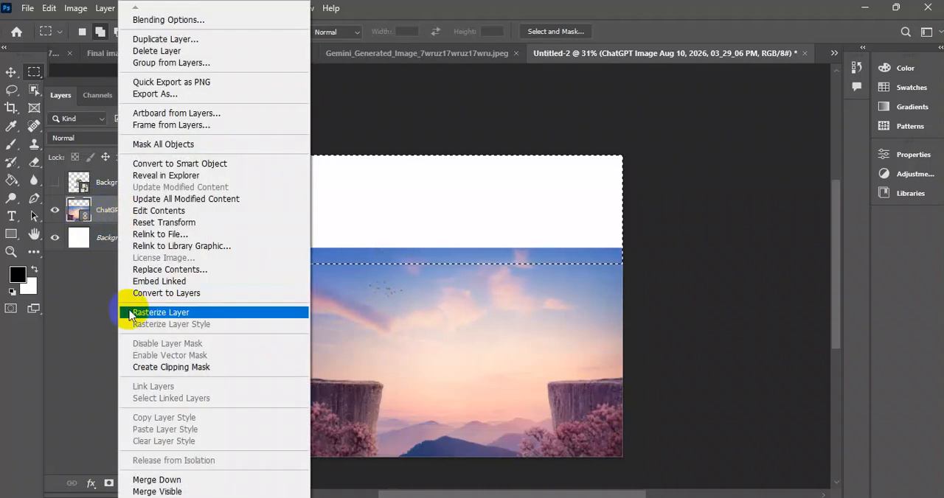
pyautogui.click(180, 314)
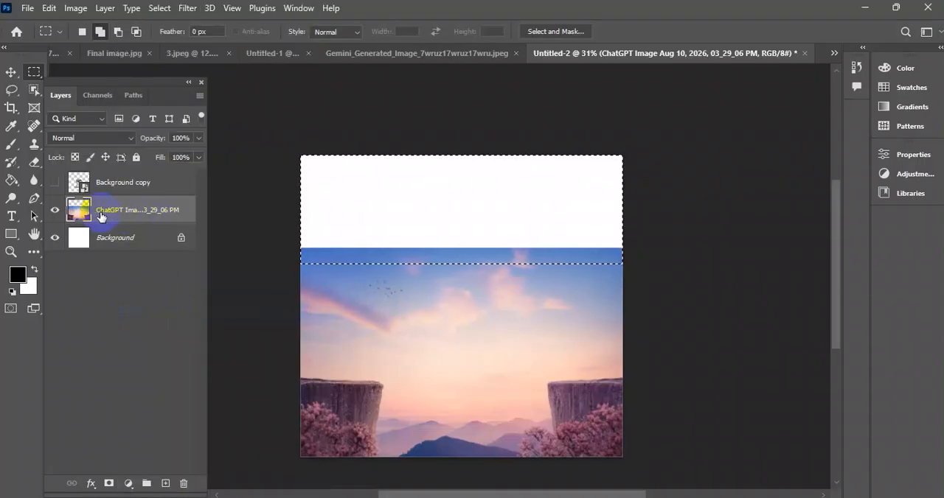
# Fill the selected blank area with sky using Content-Aware Fill with automatic sampling, output to a new layer.
pyautogui.rightClick(418, 199)
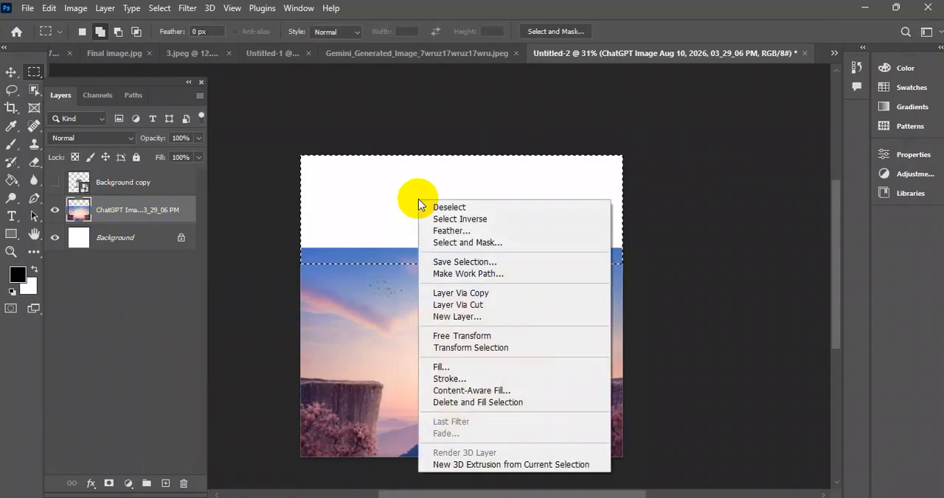
pyautogui.click(475, 391)
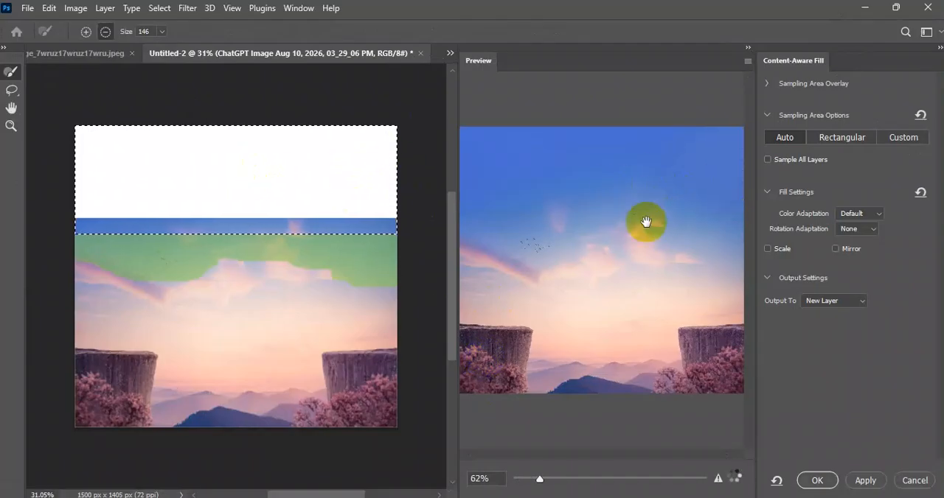
pyautogui.moveTo(542, 477); pyautogui.dragTo(521, 479)
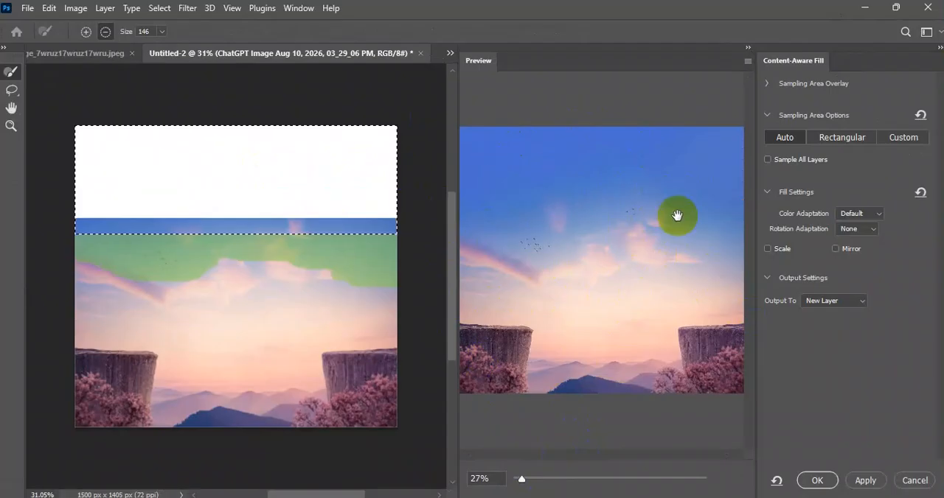
pyautogui.click(817, 481)
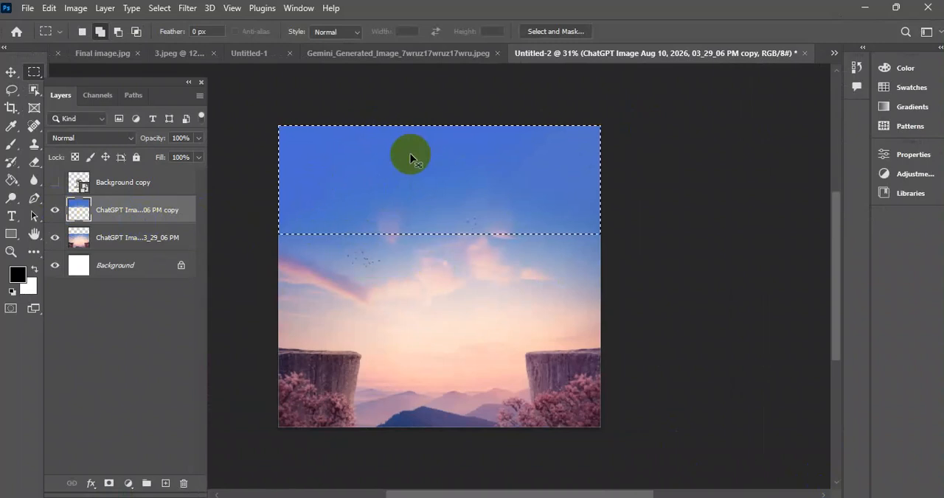
# Merge the content-aware sky layer and the original landscape layer into one layer.
pyautogui.click(12, 73)
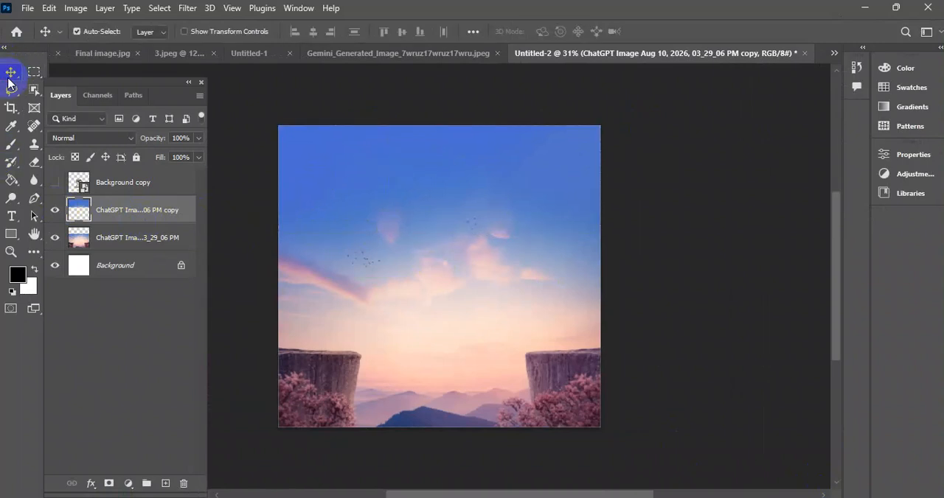
pyautogui.keyDown('shift'); pyautogui.click(145, 237); pyautogui.keyUp('shift')
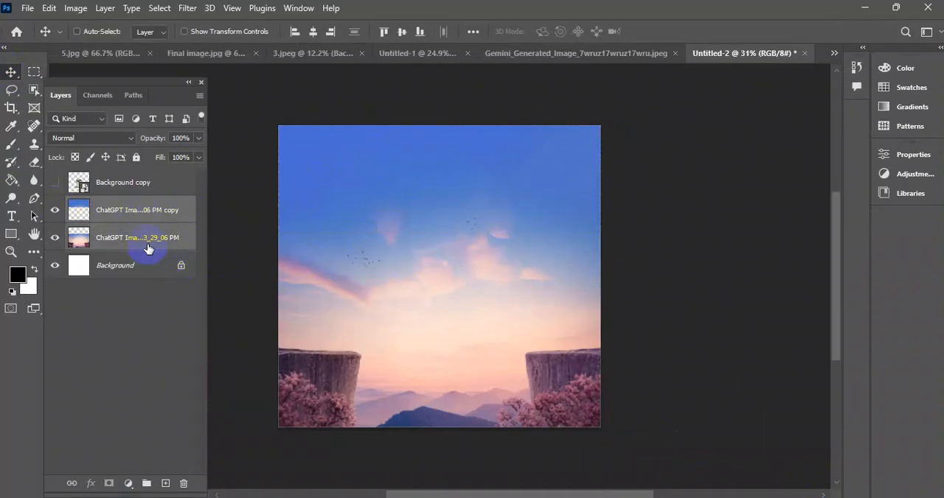
pyautogui.hotkey('ctrl', 'e')
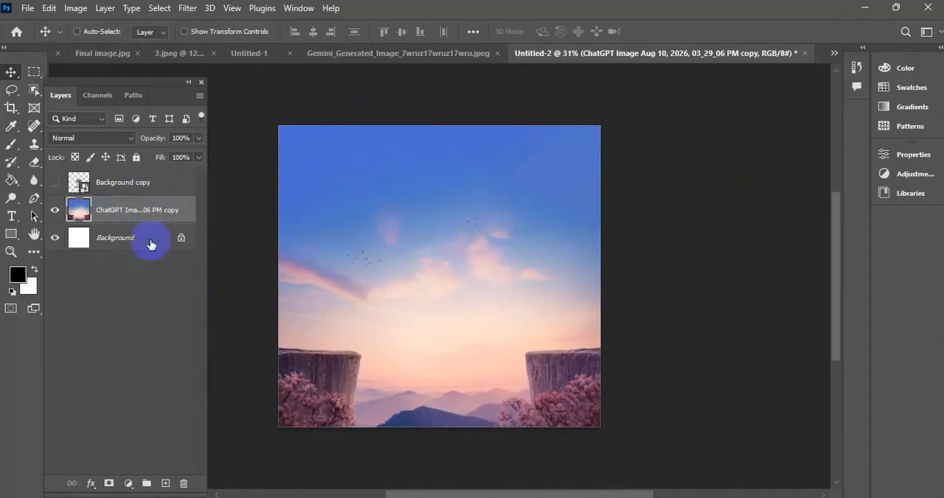
# Show the hidden elephant layer and adjust the placement so the rope spans level between the two cliff tops.
pyautogui.click(55, 182)
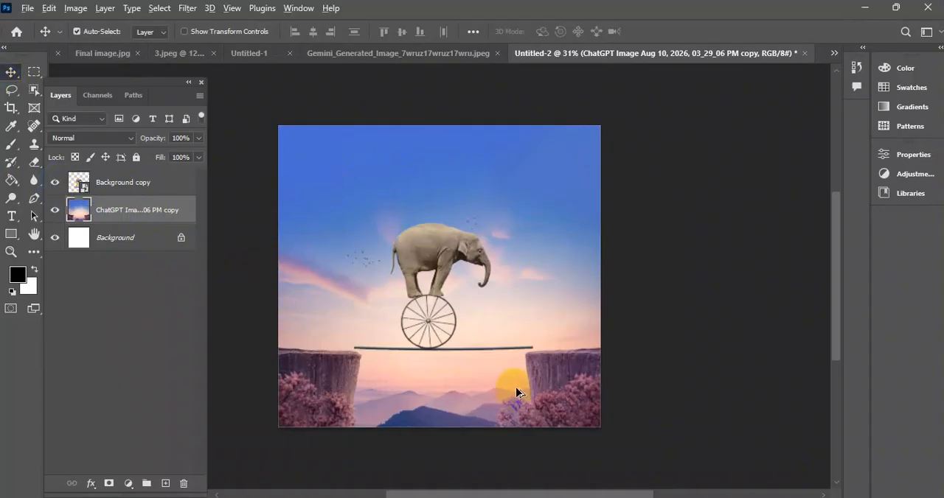
pyautogui.scroll(4, 516, 387)
pyautogui.scroll(-3, 494, 394)
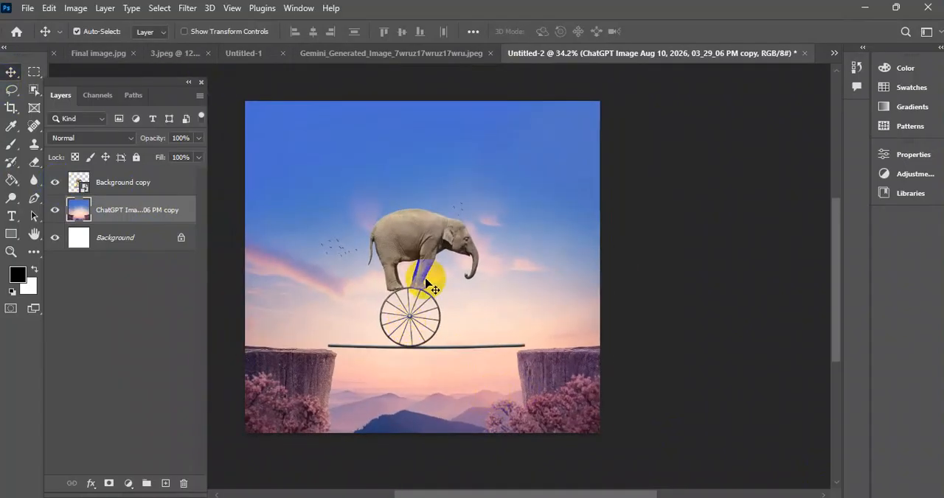
pyautogui.moveTo(526, 399)
pyautogui.mouseDown()
pyautogui.moveTo(530, 377)
pyautogui.moveTo(526, 396)
pyautogui.mouseUp()
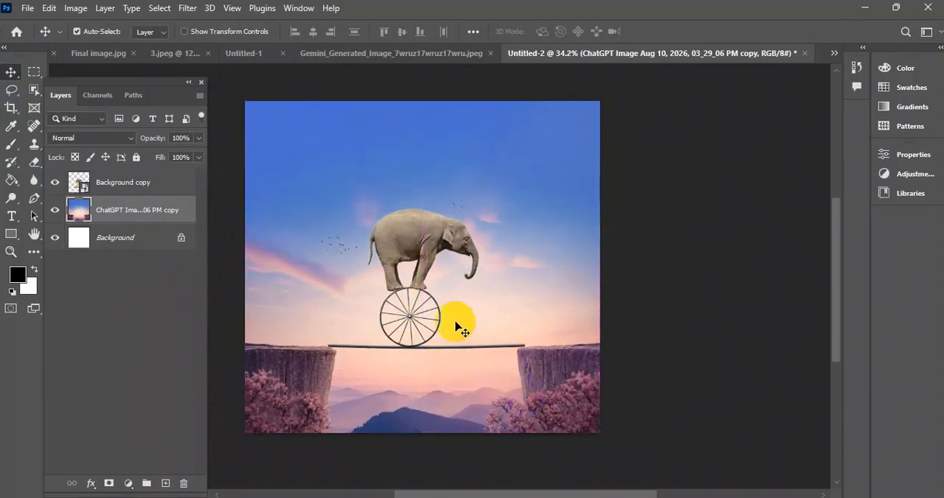
pyautogui.moveTo(422, 320); pyautogui.dragTo(436, 338)
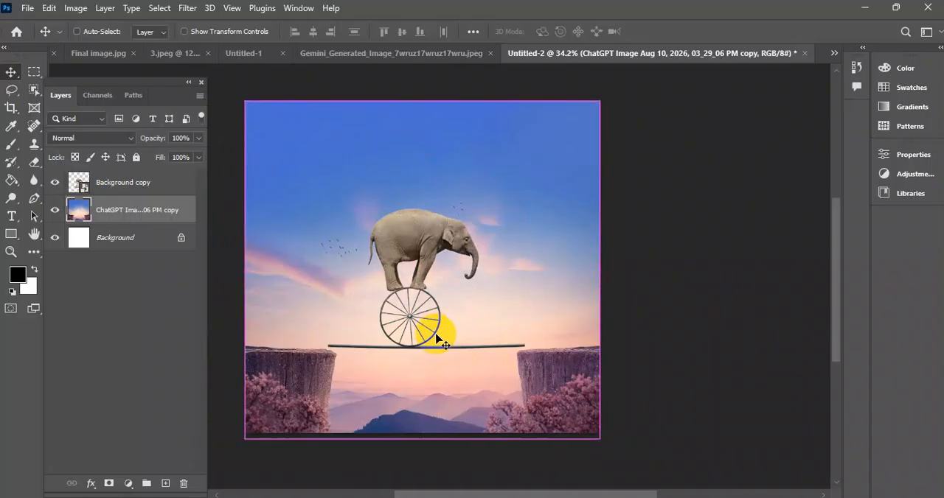
pyautogui.scroll(6, 406, 295)
pyautogui.moveTo(422, 186); pyautogui.dragTo(424, 196)
pyautogui.scroll(-5, 443, 262)
pyautogui.scroll(-6, 422, 355)
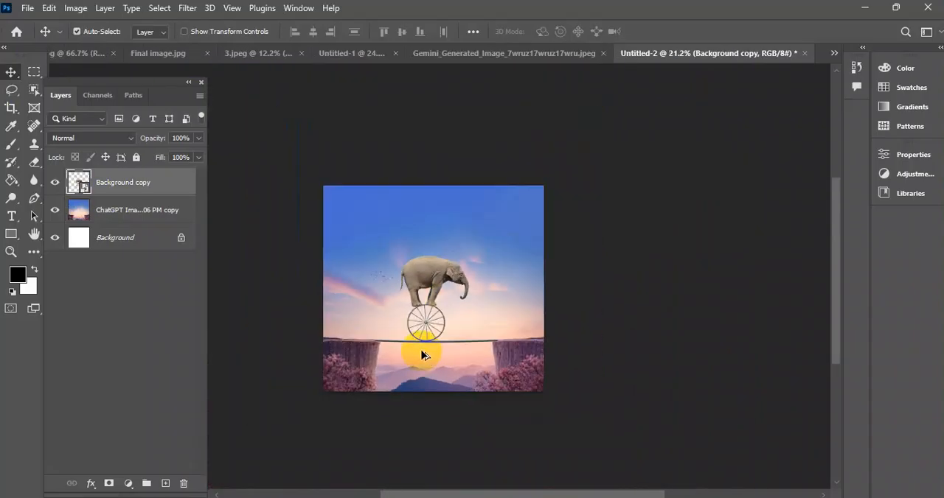
pyautogui.scroll(8, 424, 355)
pyautogui.scroll(-4, 424, 356)
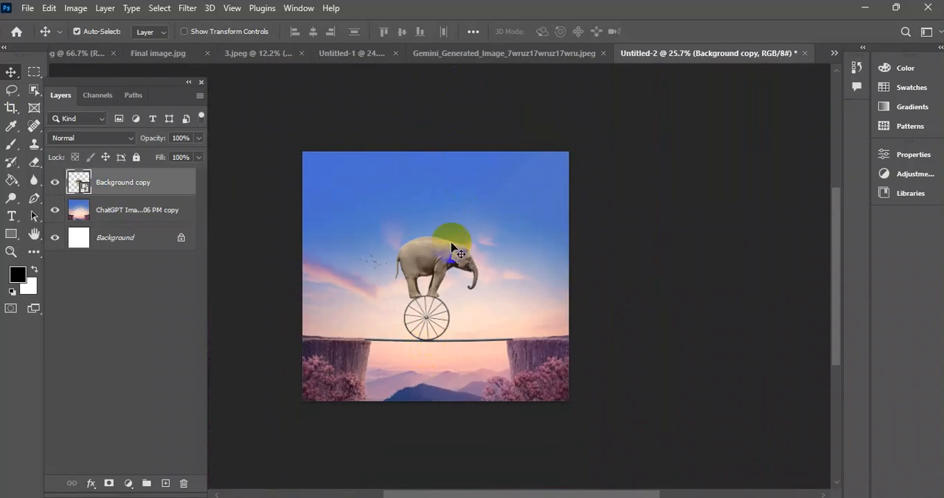
pyautogui.scroll(5, 464, 263)
pyautogui.scroll(2, 464, 263)
pyautogui.moveTo(497, 202); pyautogui.dragTo(502, 214)
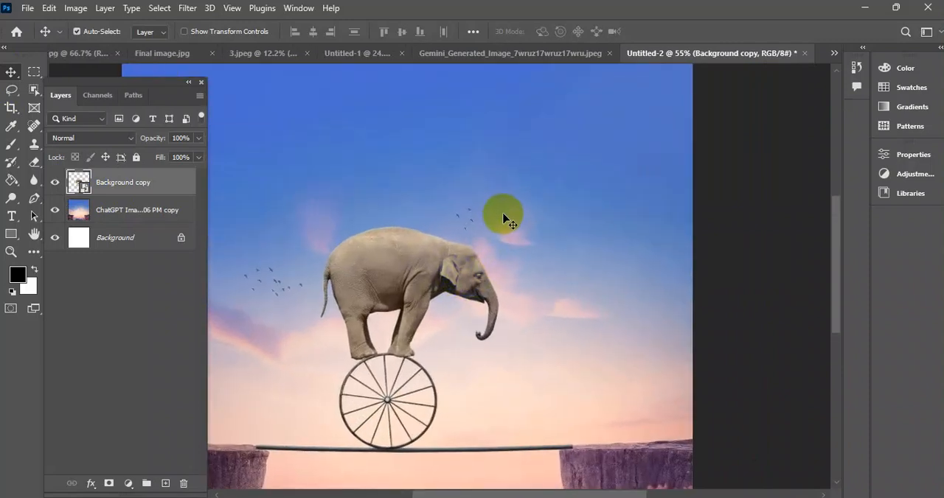
pyautogui.scroll(-5, 481, 252)
pyautogui.scroll(5, 444, 270)
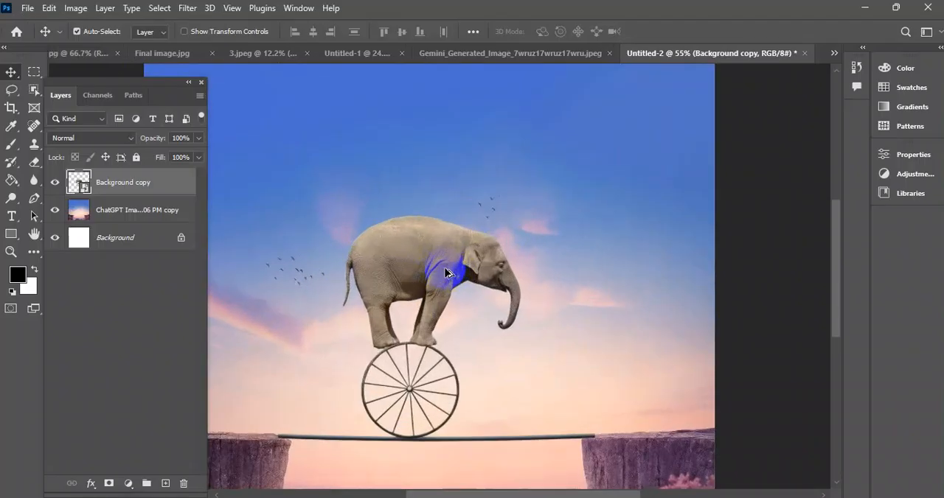
# Copy the elephant's top hat, the mouse and the mouse's small hat from the Untitled-1 composite into Untitled-2.
pyautogui.click(337, 53)
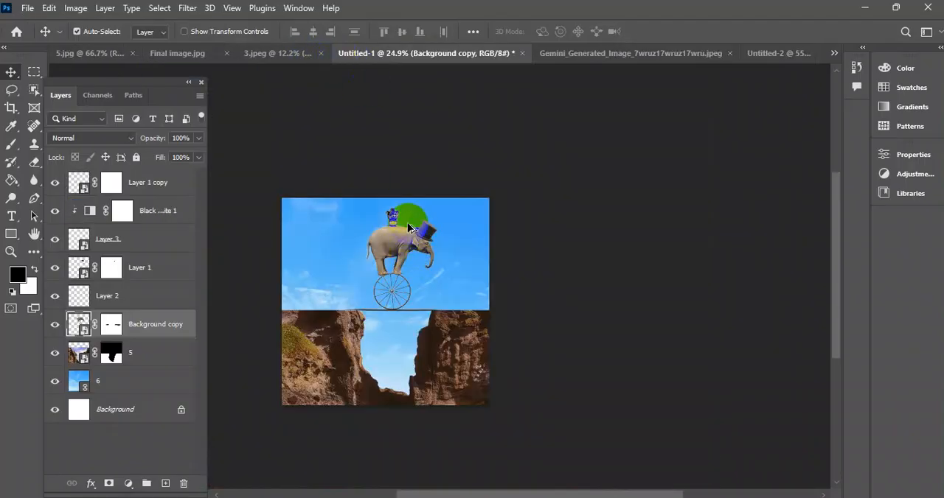
pyautogui.scroll(4, 410, 227)
pyautogui.moveTo(361, 211); pyautogui.dragTo(373, 174)
pyautogui.keyDown('shift'); pyautogui.click(371, 172); pyautogui.keyUp('shift')
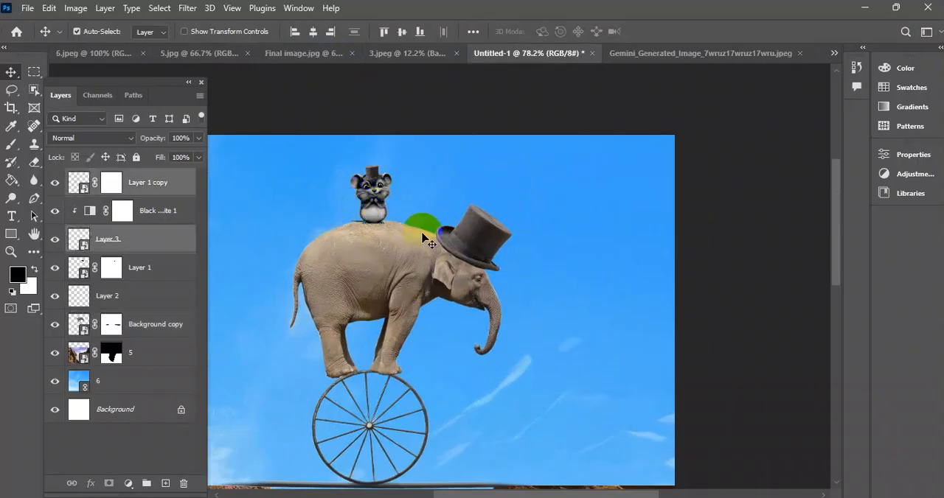
pyautogui.keyDown('shift'); pyautogui.click(471, 236); pyautogui.keyUp('shift')
pyautogui.moveTo(377, 193); pyautogui.dragTo(420, 187)
pyautogui.click(512, 170)
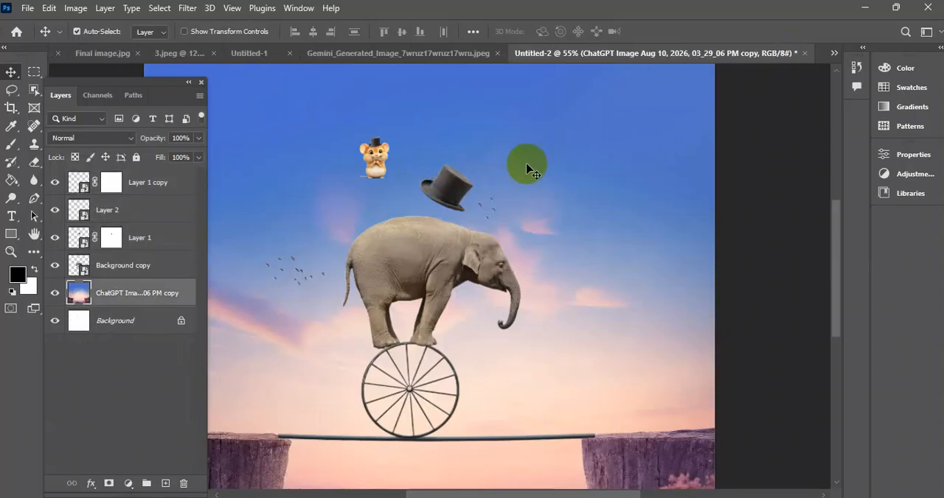
# Place the large top hat on the elephant's head.
pyautogui.moveTo(450, 187); pyautogui.dragTo(497, 229)
pyautogui.scroll(17, 496, 244)
pyautogui.scroll(-8, 498, 224)
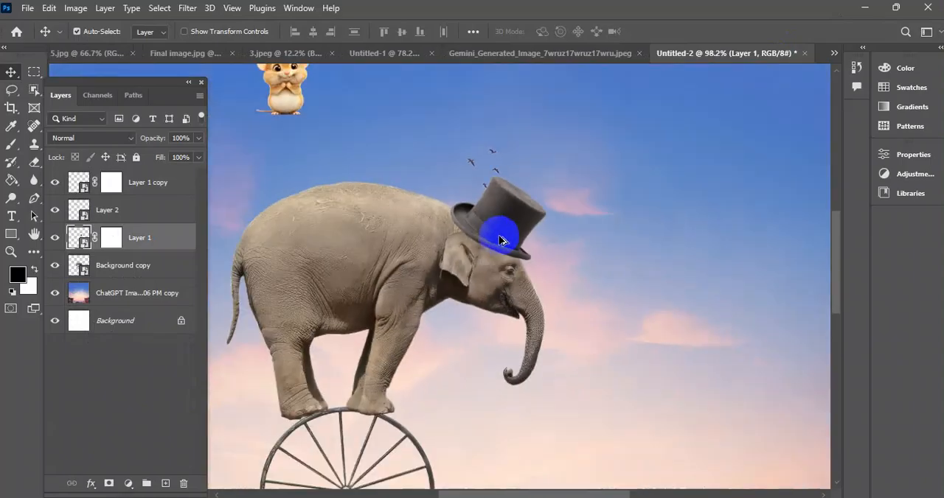
pyautogui.scroll(9, 501, 225)
pyautogui.scroll(-8, 498, 223)
pyautogui.moveTo(505, 204)
pyautogui.mouseDown()
pyautogui.moveTo(522, 195)
pyautogui.moveTo(509, 212)
pyautogui.mouseUp()
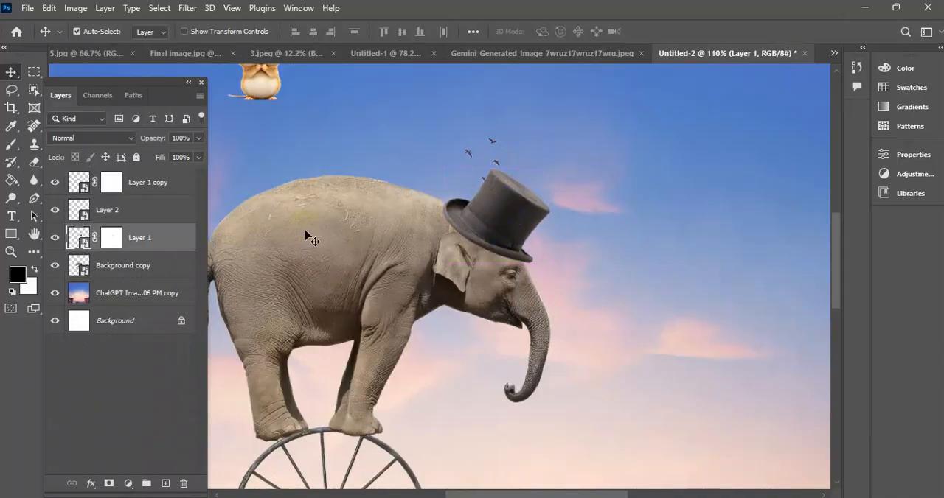
# Move the mouse together with its small hat onto the elephant's back.
pyautogui.scroll(-4, 442, 185)
pyautogui.scroll(4, 356, 226)
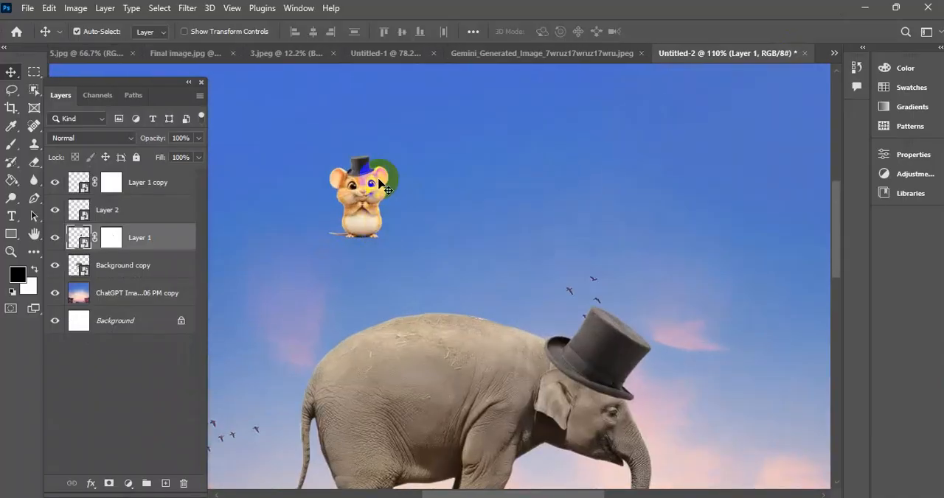
pyautogui.click(354, 158)
pyautogui.keyDown('shift'); pyautogui.click(367, 198); pyautogui.keyUp('shift')
pyautogui.moveTo(367, 198); pyautogui.dragTo(442, 274)
pyautogui.scroll(2, 440, 262)
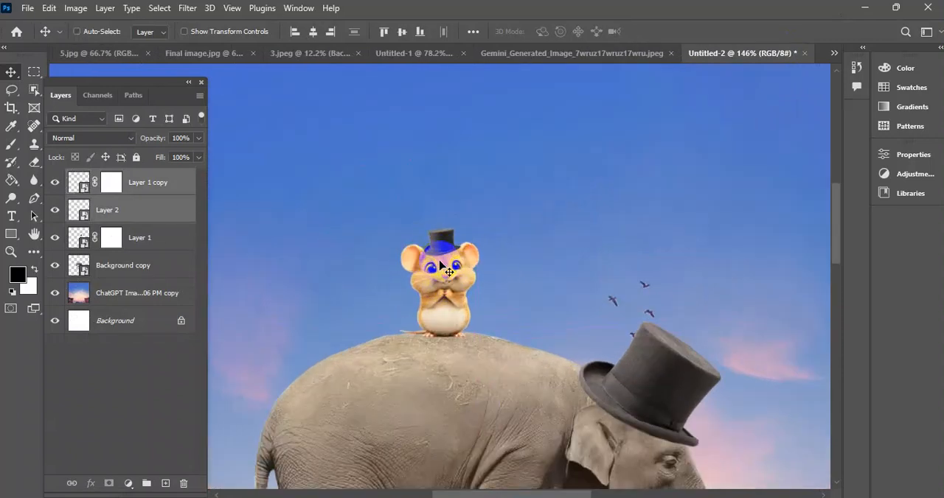
# Enlarge the mouse and its hat to about 121% width and 122% height, keeping the feet on the elephant's back.
pyautogui.hotkey('ctrl', 't')
pyautogui.scroll(-3, 442, 258)
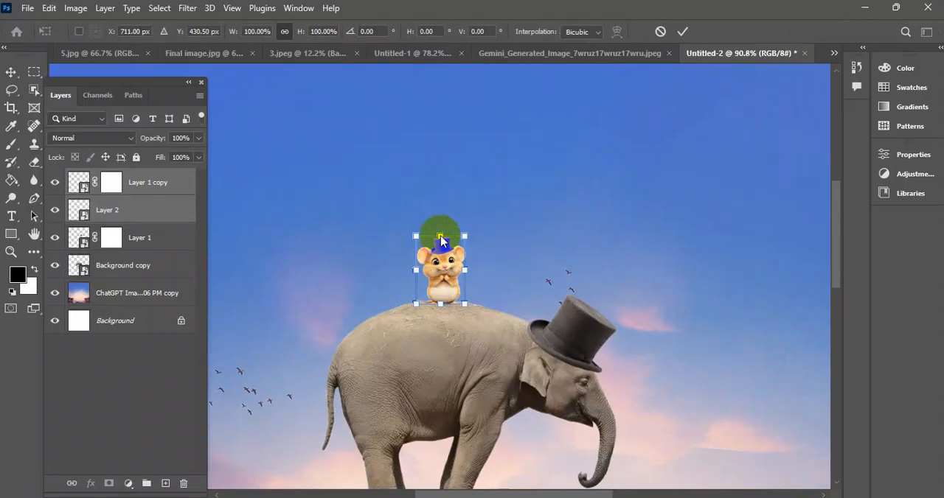
pyautogui.moveTo(441, 236); pyautogui.dragTo(440, 173)
pyautogui.moveTo(458, 245); pyautogui.dragTo(449, 253)
pyautogui.moveTo(429, 182); pyautogui.dragTo(429, 216)
pyautogui.moveTo(437, 267); pyautogui.dragTo(442, 274)
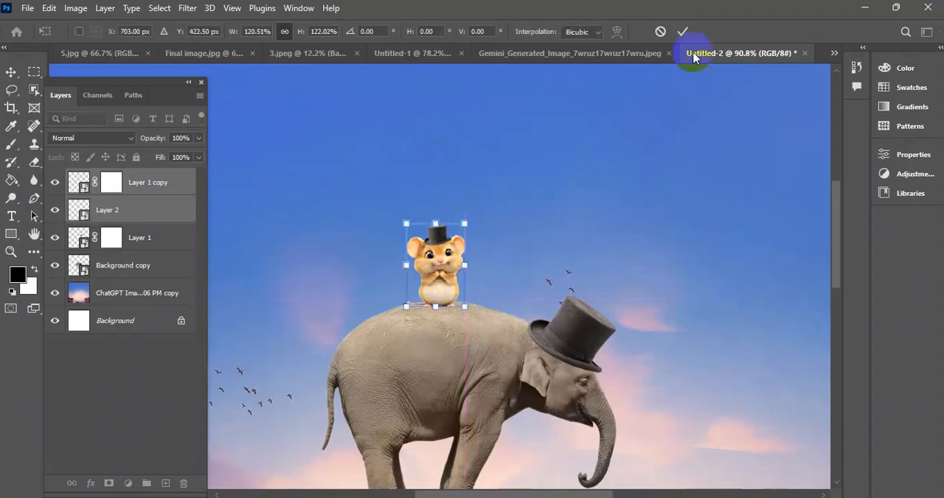
pyautogui.click(682, 32)
# Add a Black & White adjustment above the mouse layer and clip it so it affects only the mouse.
pyautogui.scroll(-7, 482, 247)
pyautogui.scroll(12, 469, 247)
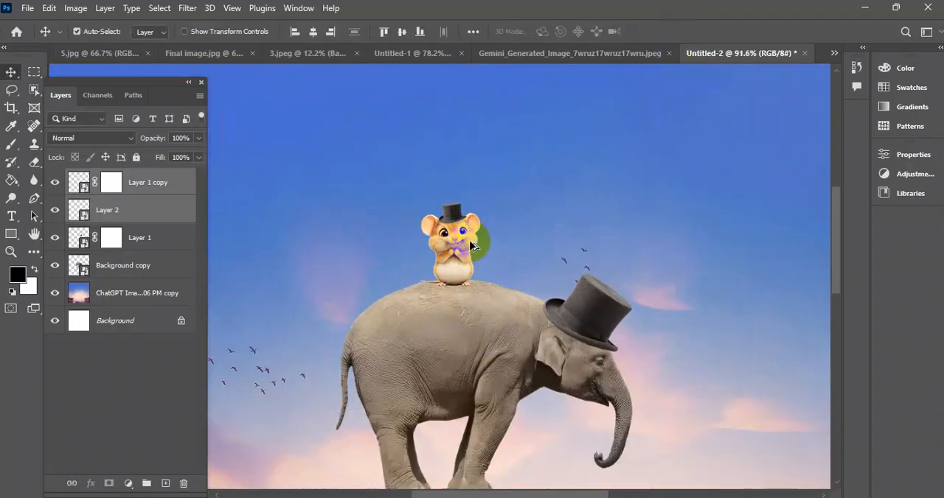
pyautogui.click(158, 211)
pyautogui.click(427, 235)
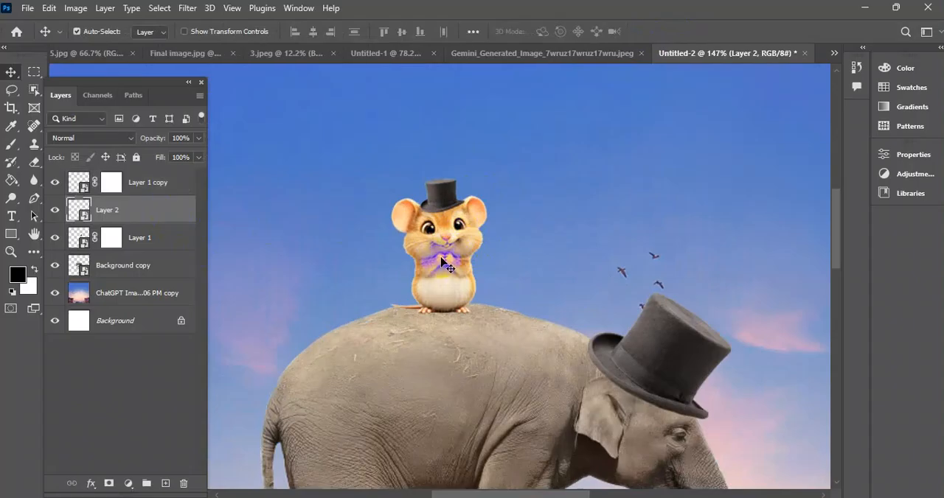
pyautogui.click(56, 211)
pyautogui.click(55, 210)
pyautogui.click(120, 214)
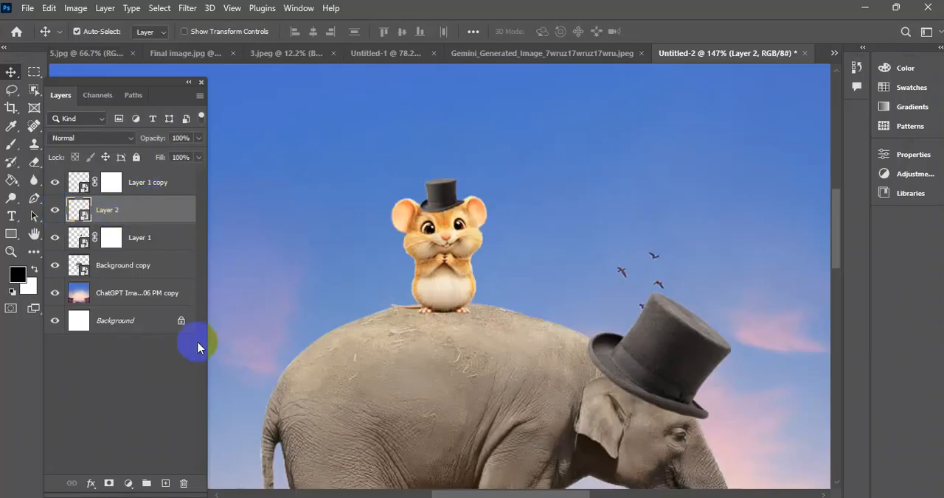
pyautogui.click(127, 488)
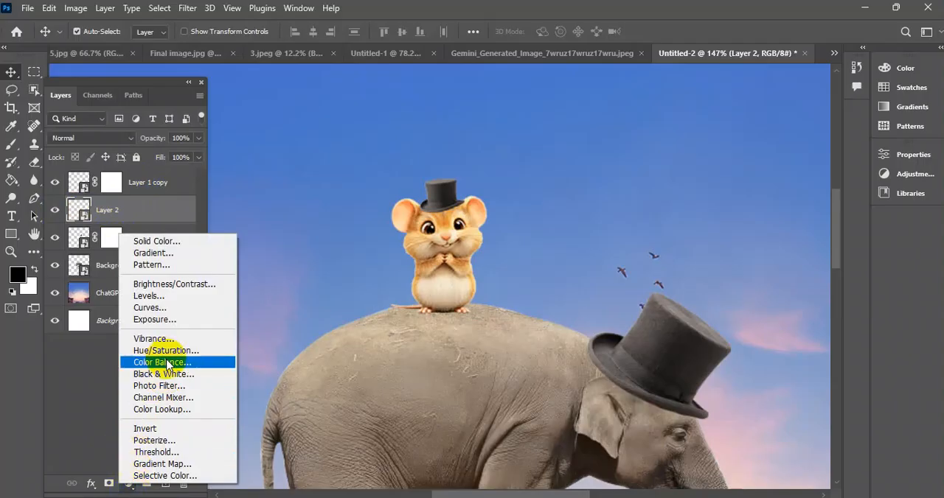
pyautogui.click(162, 374)
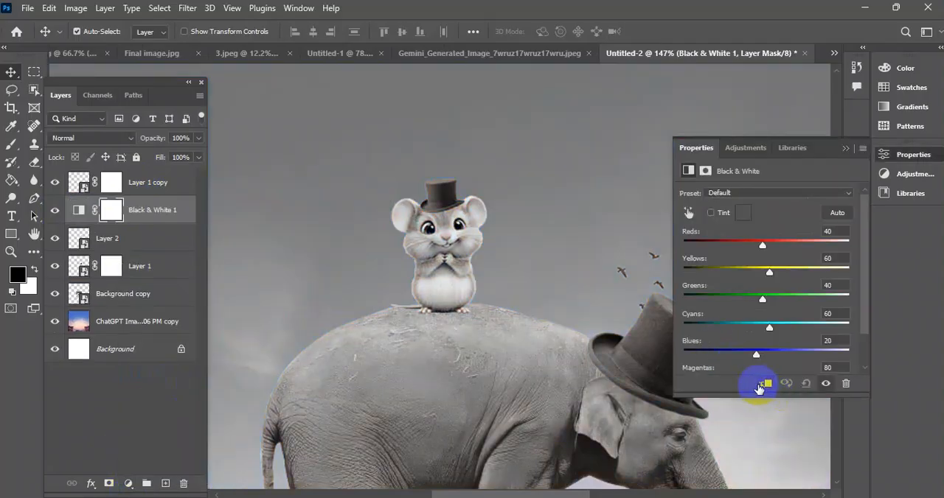
pyautogui.click(764, 384)
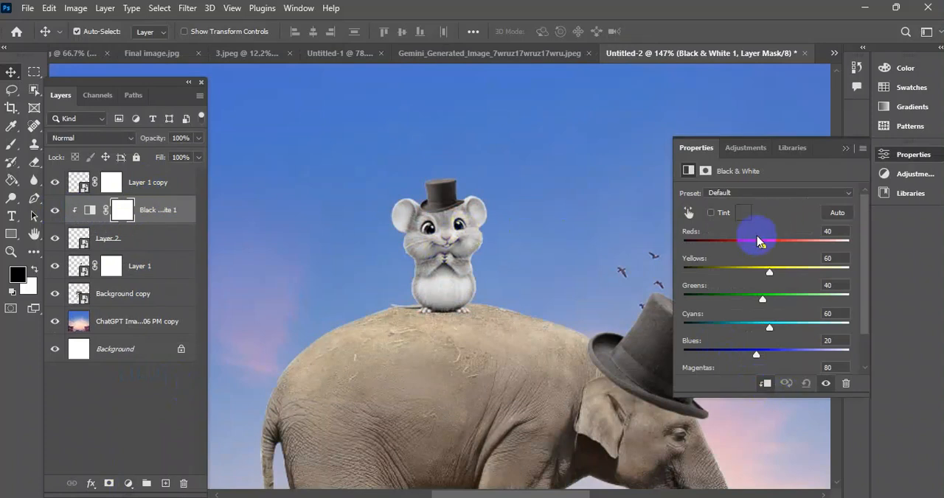
# Darken the mouse's fur in the Black & White adjustment with Reds -37, Yellows -6 and Greens -56.
pyautogui.moveTo(761, 248); pyautogui.dragTo(743, 248)
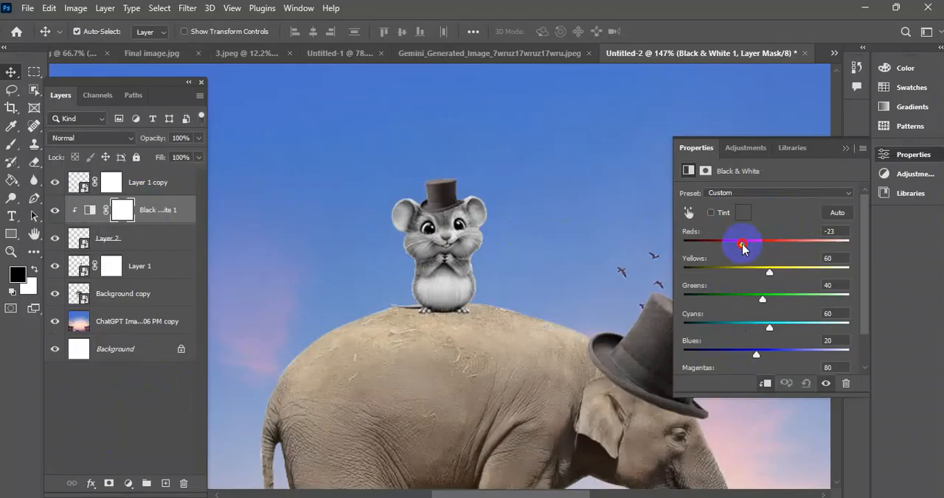
pyautogui.moveTo(748, 303); pyautogui.dragTo(731, 297)
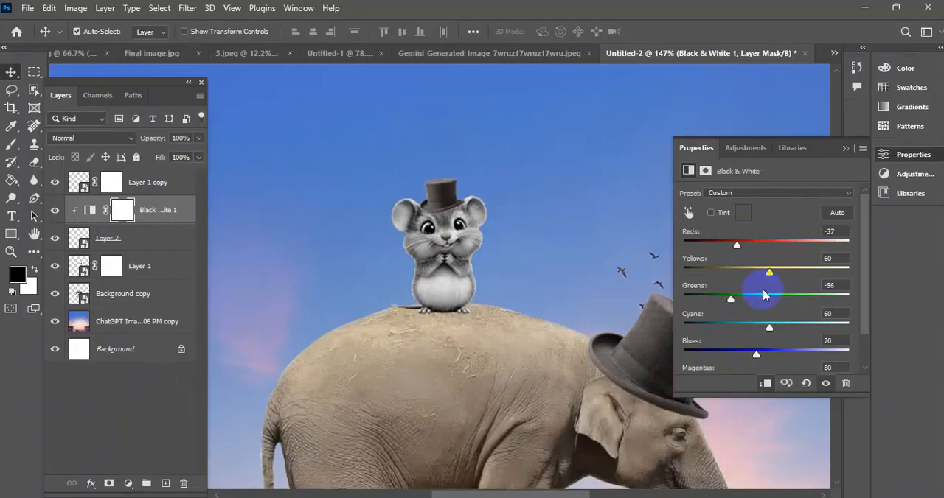
pyautogui.moveTo(769, 273); pyautogui.dragTo(747, 273)
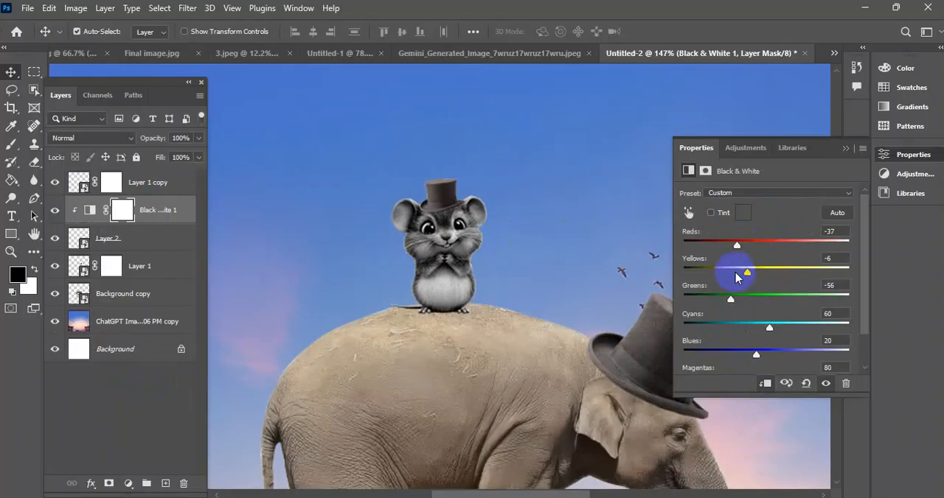
# Examine the whole composite at several magnifications, with the adjustment properties closed.
pyautogui.click(573, 248)
pyautogui.scroll(-6, 516, 238)
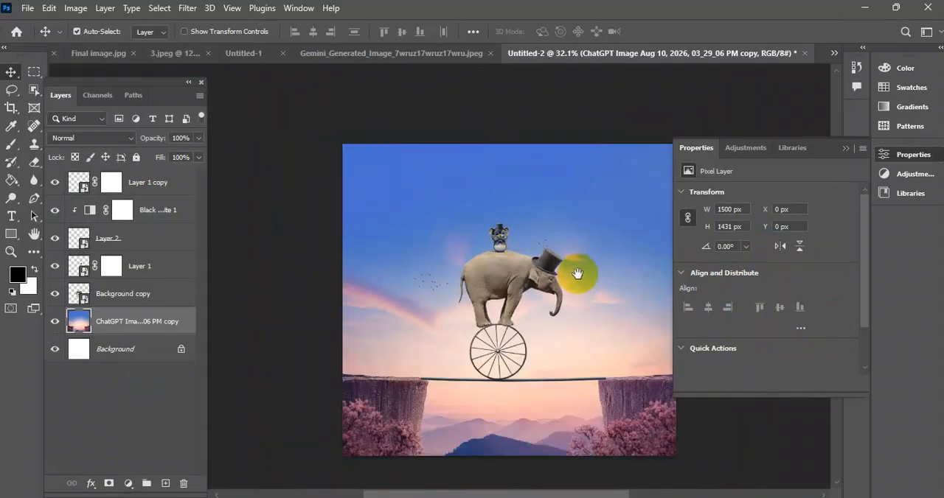
pyautogui.scroll(2, 577, 273)
pyautogui.scroll(-2, 467, 236)
pyautogui.scroll(3, 435, 290)
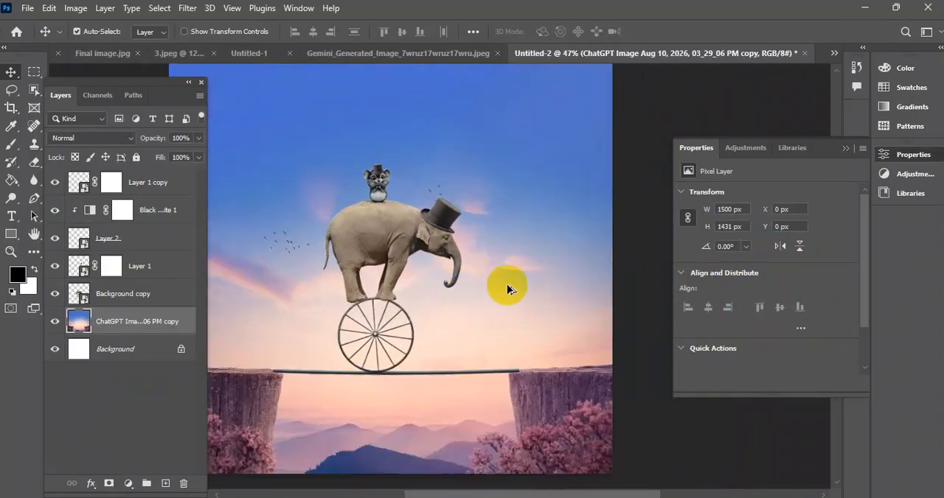
pyautogui.scroll(-2, 507, 289)
pyautogui.scroll(-1, 804, 190)
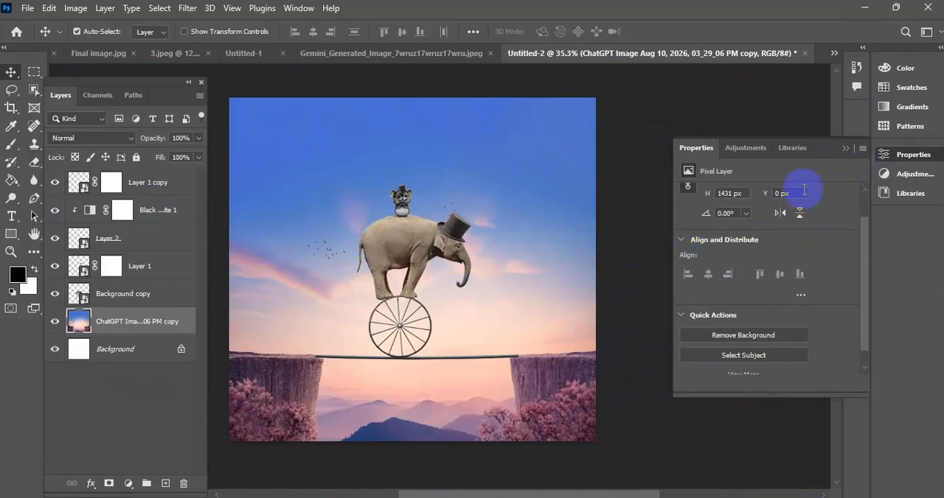
pyautogui.click(847, 149)
pyautogui.scroll(-2, 686, 226)
pyautogui.scroll(2, 677, 246)
pyautogui.moveTo(668, 278); pyautogui.dragTo(744, 265)
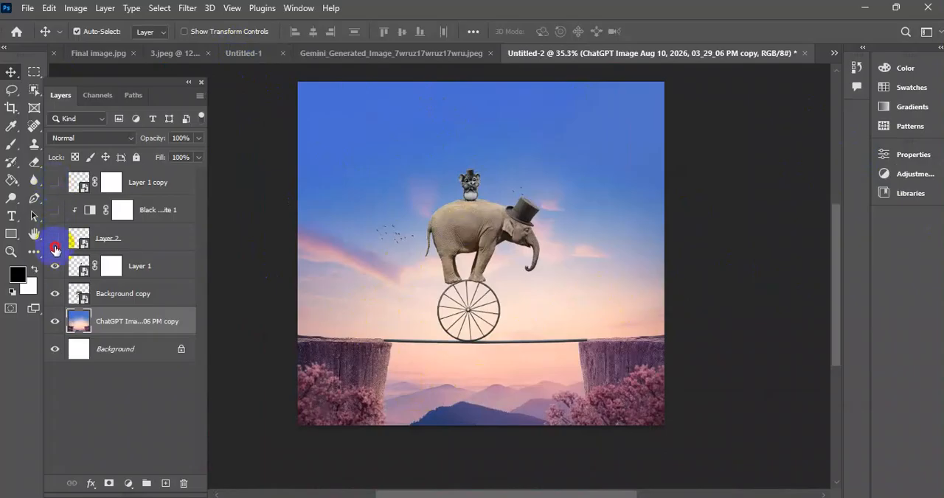
# With all layers above the landscape hidden, mask the landscape layer to a Quick Selection of the sky and distant mountains, excluding the cliffs and blossoms.
pyautogui.click(54, 293)
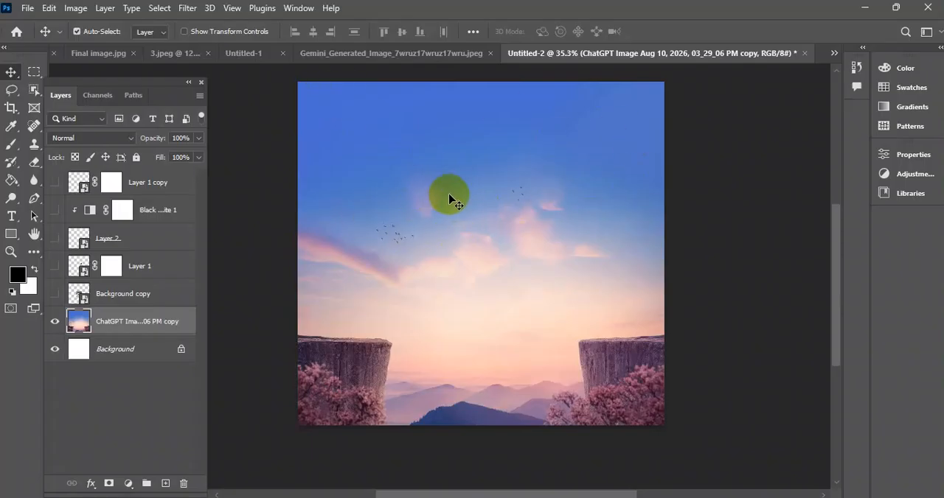
pyautogui.click(34, 89)
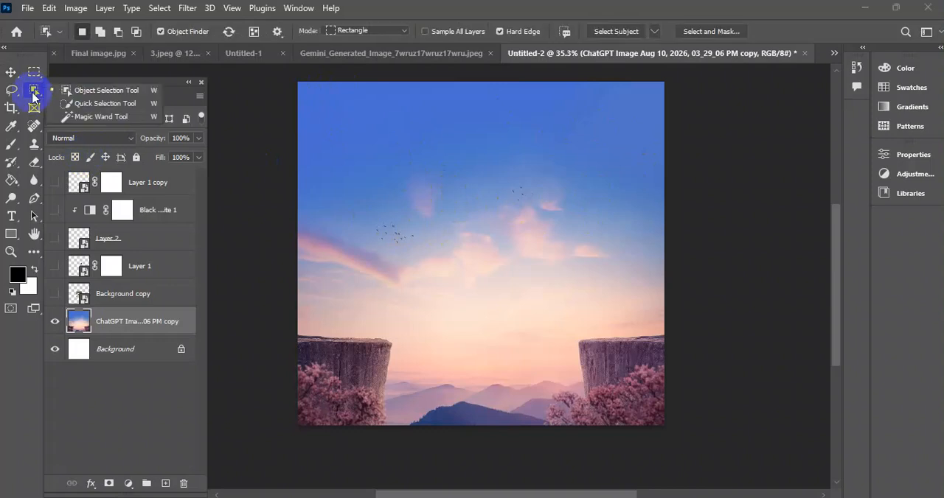
pyautogui.click(91, 108)
pyautogui.moveTo(472, 162)
pyautogui.mouseDown()
pyautogui.moveTo(473, 253)
pyautogui.moveTo(436, 218)
pyautogui.moveTo(334, 214)
pyautogui.moveTo(413, 211)
pyautogui.moveTo(498, 331)
pyautogui.moveTo(446, 382)
pyautogui.moveTo(539, 409)
pyautogui.mouseUp()
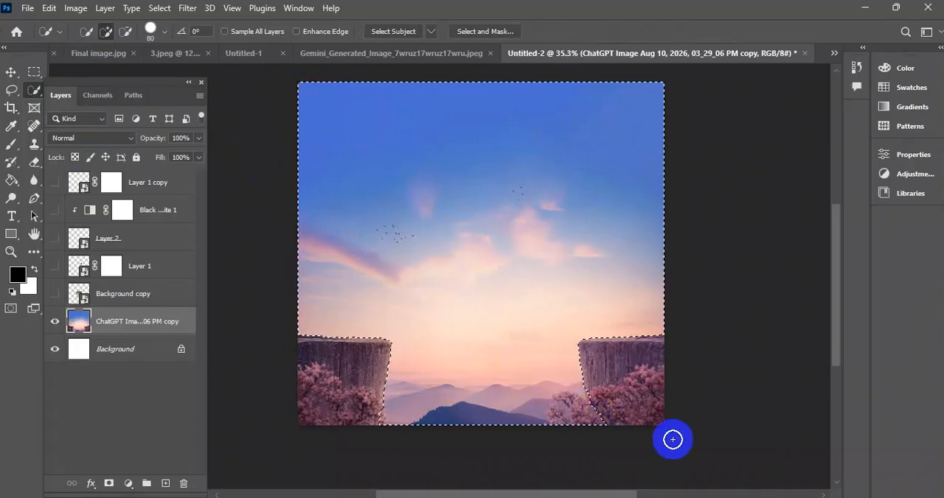
pyautogui.press('alt')
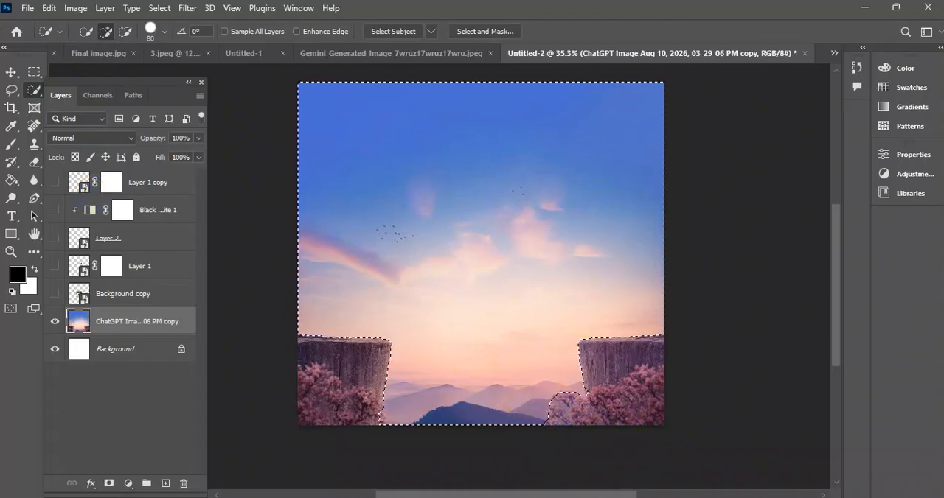
pyautogui.click(108, 483)
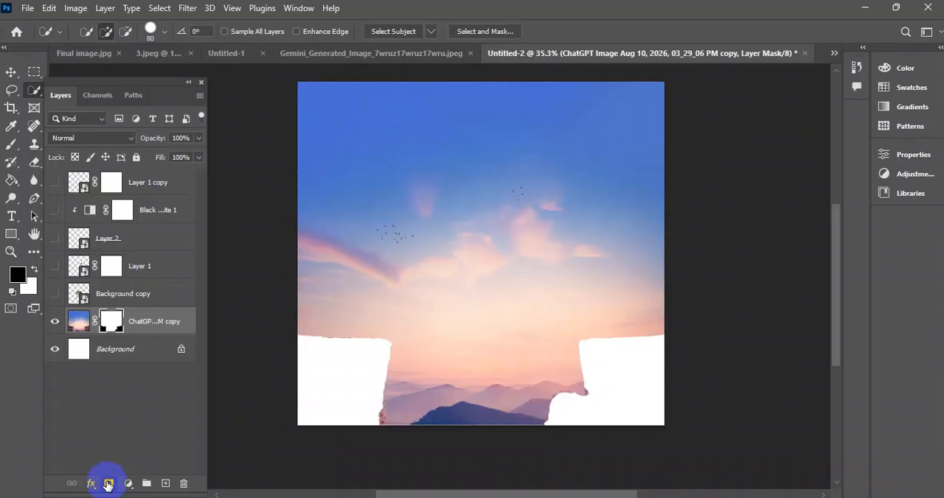
# Undo the landscape mask, invert the selection, and mask the landscape layer to show only the cliffs and blossoms.
pyautogui.hotkey('ctrl', 'z')
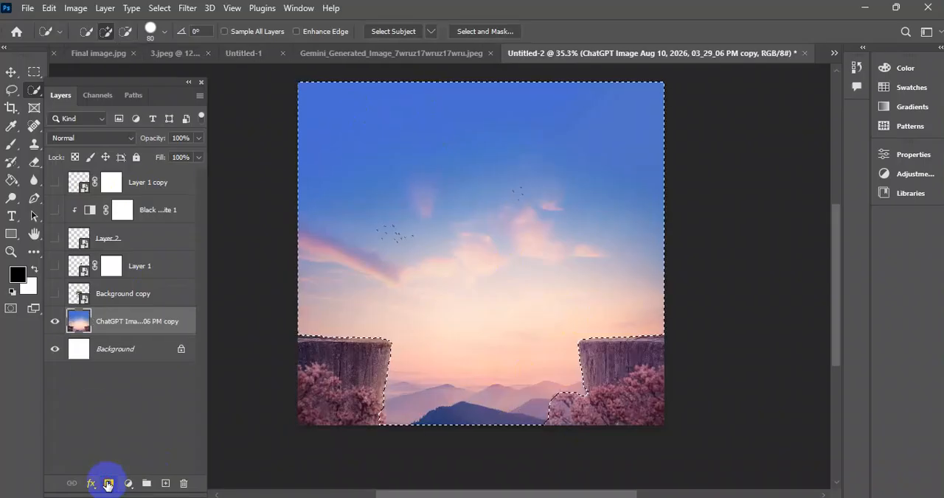
pyautogui.click(153, 18)
pyautogui.click(183, 63)
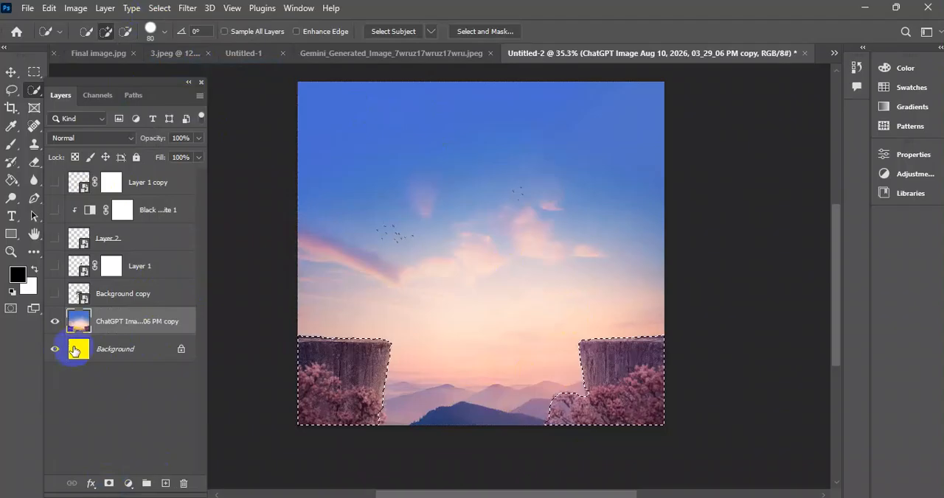
pyautogui.click(108, 483)
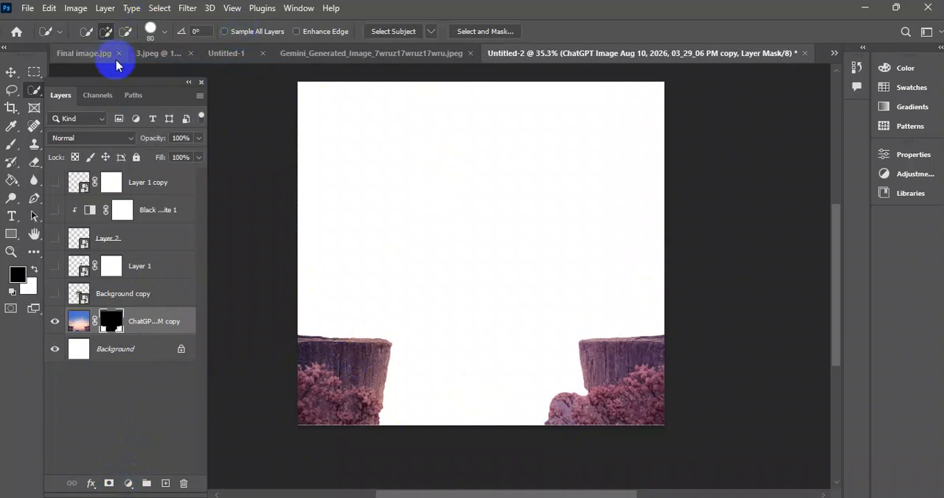
# Place the sea-and-sky image 6 as a linked file and enlarge it to cover the whole canvas.
pyautogui.click(28, 8)
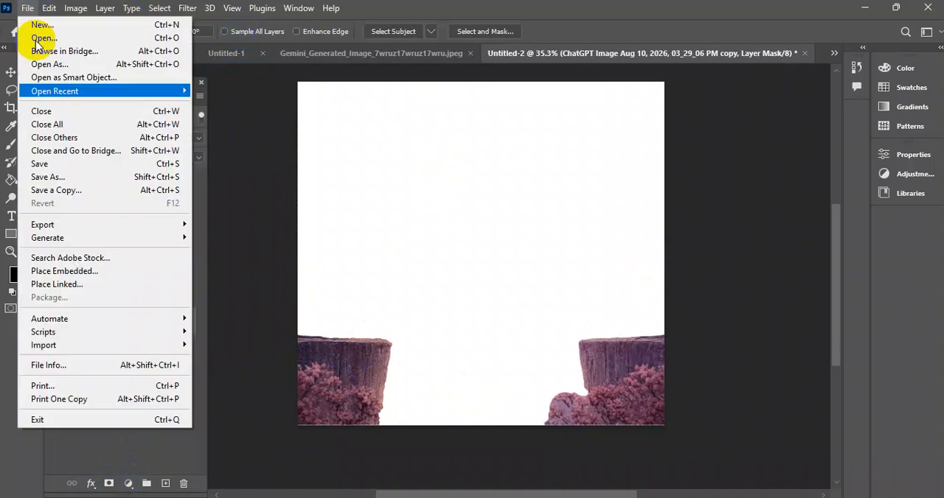
pyautogui.click(83, 288)
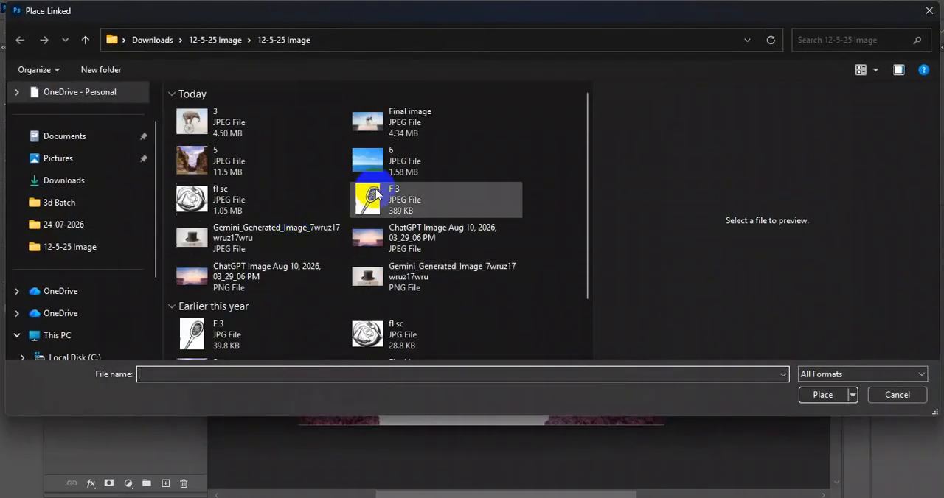
pyautogui.click(365, 156)
pyautogui.click(822, 395)
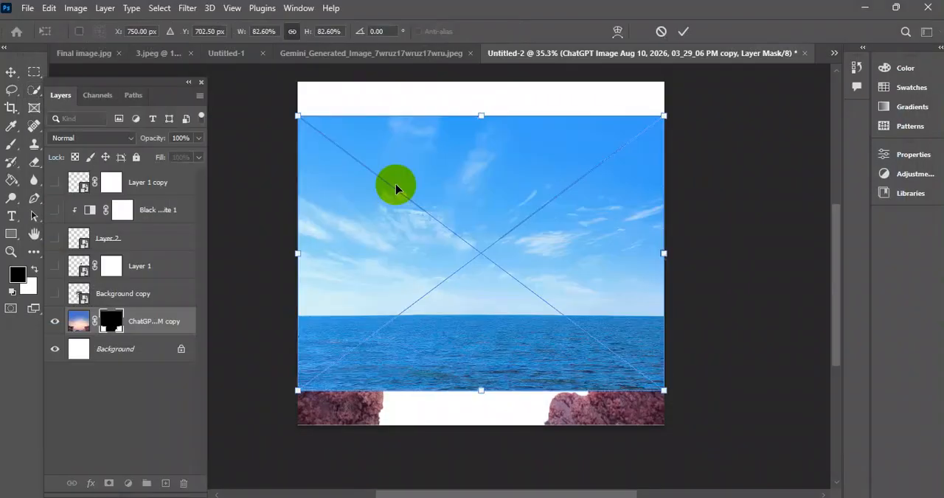
pyautogui.moveTo(481, 117); pyautogui.dragTo(480, 82)
pyautogui.moveTo(481, 390); pyautogui.dragTo(485, 433)
pyautogui.click(684, 31)
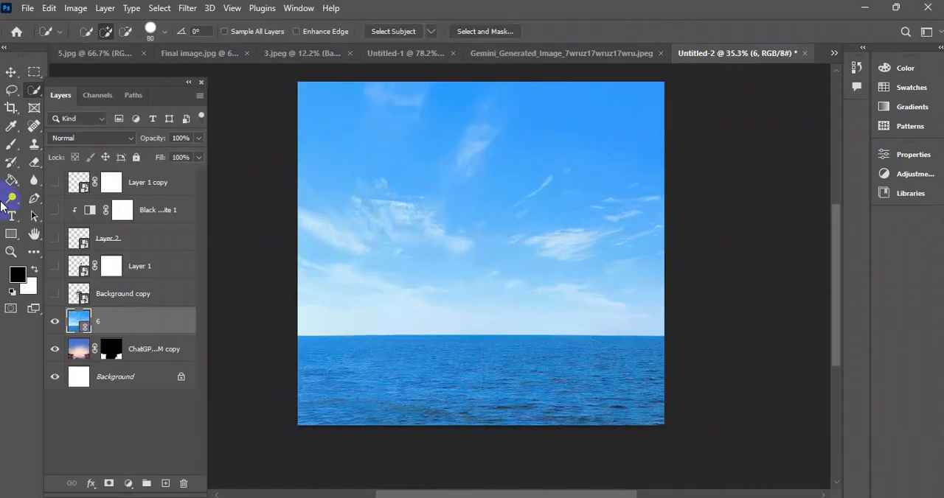
# Move the sea layer 6 below the landscape layer and scale it to 109.38%, lowering its horizon between the cliffs.
pyautogui.moveTo(116, 347)
pyautogui.mouseDown()
pyautogui.moveTo(126, 343)
pyautogui.moveTo(112, 324)
pyautogui.mouseUp()
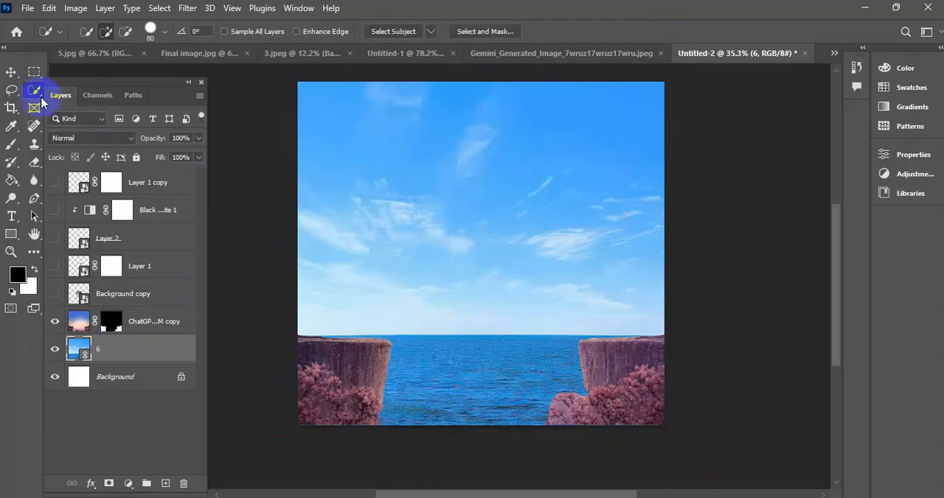
pyautogui.click(11, 72)
pyautogui.hotkey('ctrl', 't')
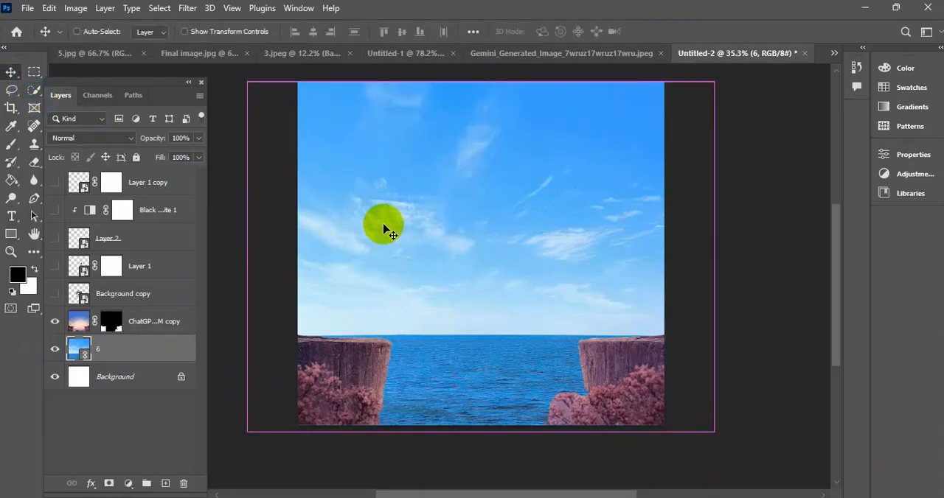
pyautogui.moveTo(477, 437); pyautogui.dragTo(482, 450)
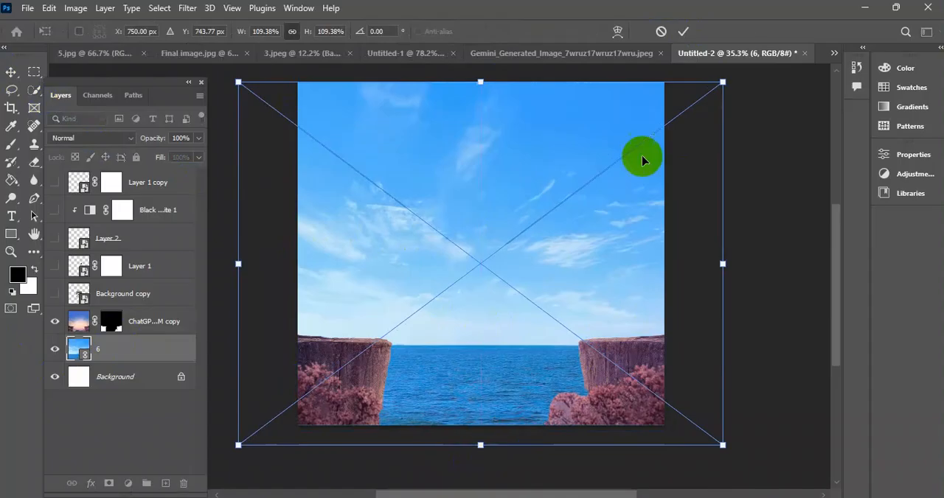
pyautogui.click(678, 34)
# Show all the hidden elephant, hat and mouse layers, including the Black & White adjustment, over the sea background.
pyautogui.scroll(-7, 495, 208)
pyautogui.moveTo(656, 198); pyautogui.dragTo(608, 239)
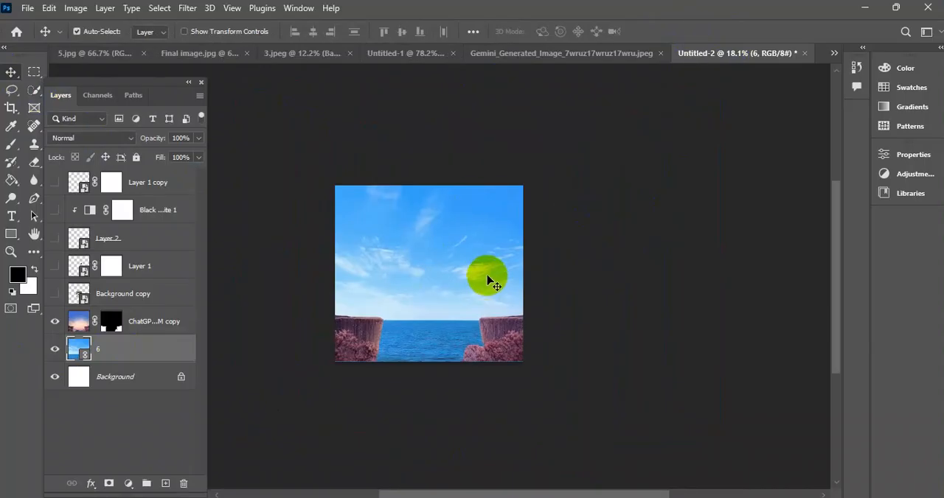
pyautogui.moveTo(292, 146); pyautogui.dragTo(312, 143)
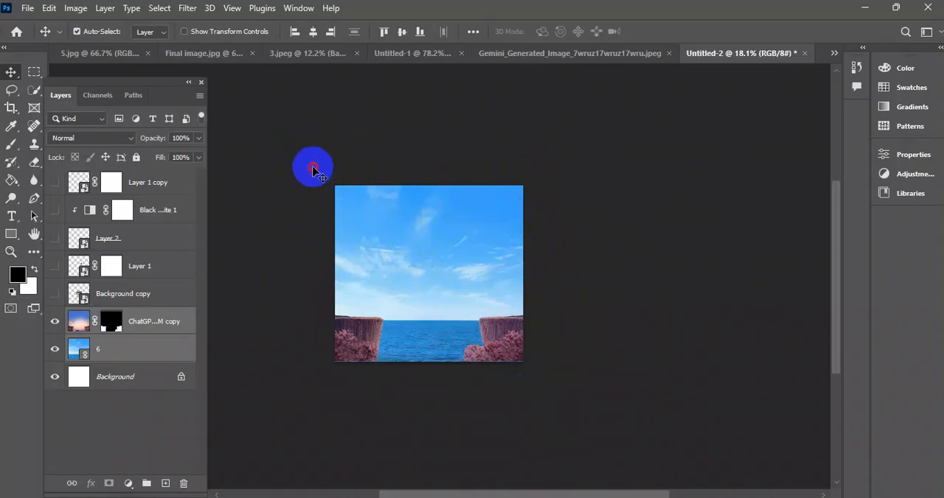
pyautogui.moveTo(313, 167); pyautogui.dragTo(532, 385)
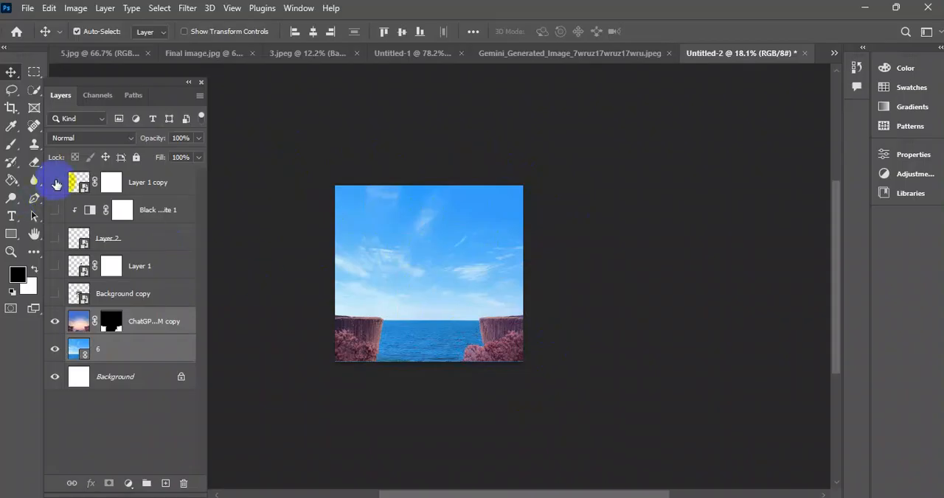
pyautogui.click(55, 295)
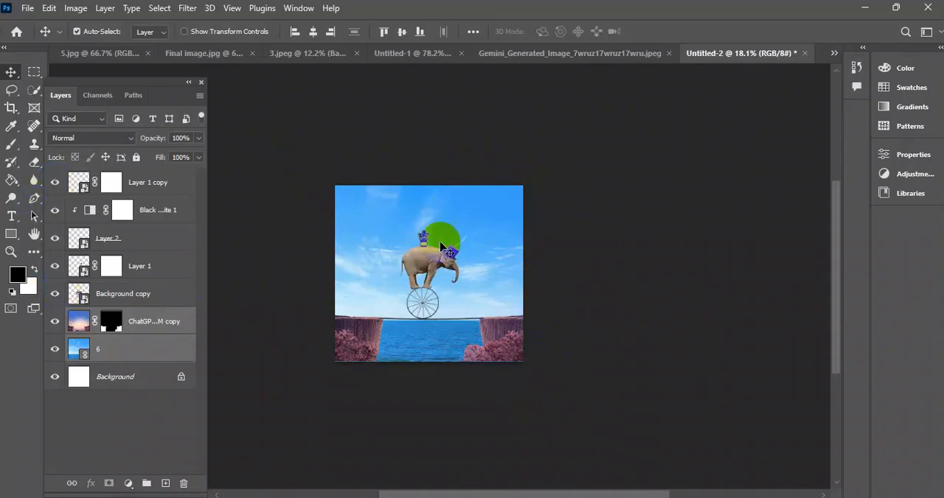
# Hide the sea layer 6 and disable the landscape layer's mask to bring back the full sunset background.
pyautogui.click(55, 351)
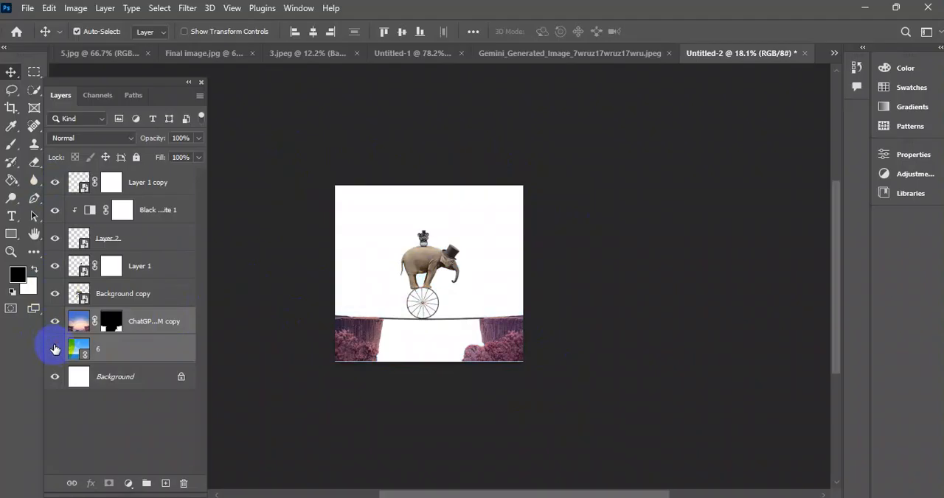
pyautogui.click(112, 322)
pyautogui.rightClick(111, 320)
pyautogui.click(169, 328)
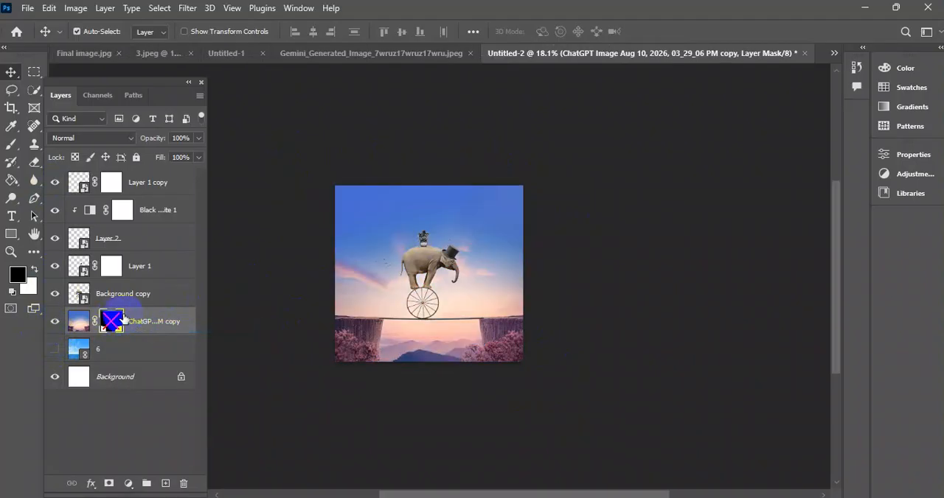
pyautogui.press('d')
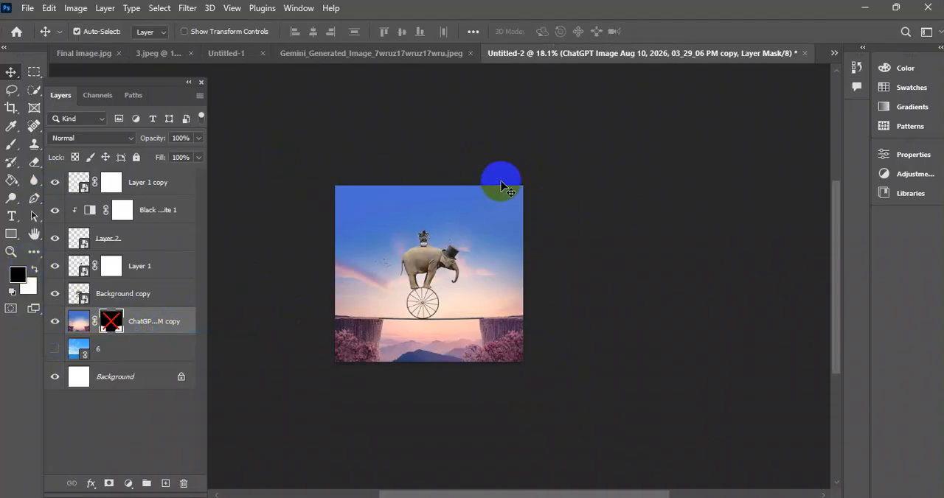
# Compare Final image.jpg and the Untitled-1 composite with the Untitled-2 sunset composite, leaving no layers selected in Untitled-2.
pyautogui.click(164, 55)
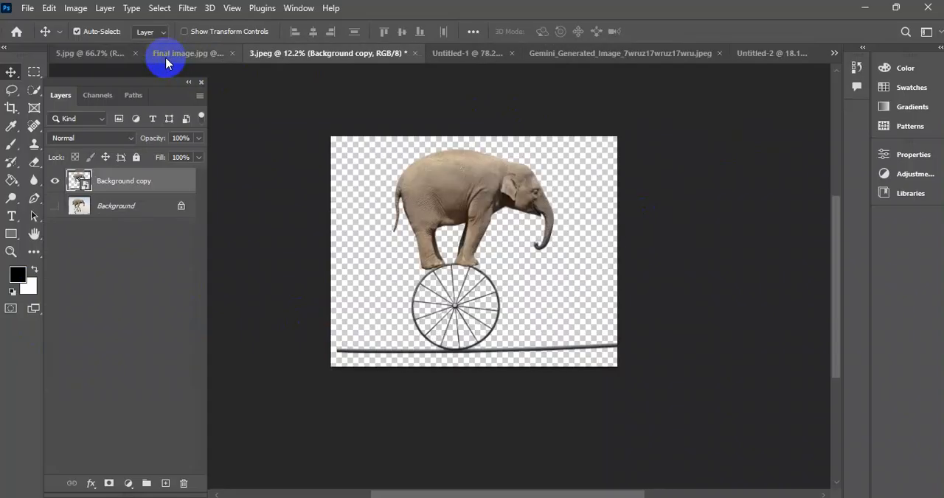
pyautogui.click(174, 55)
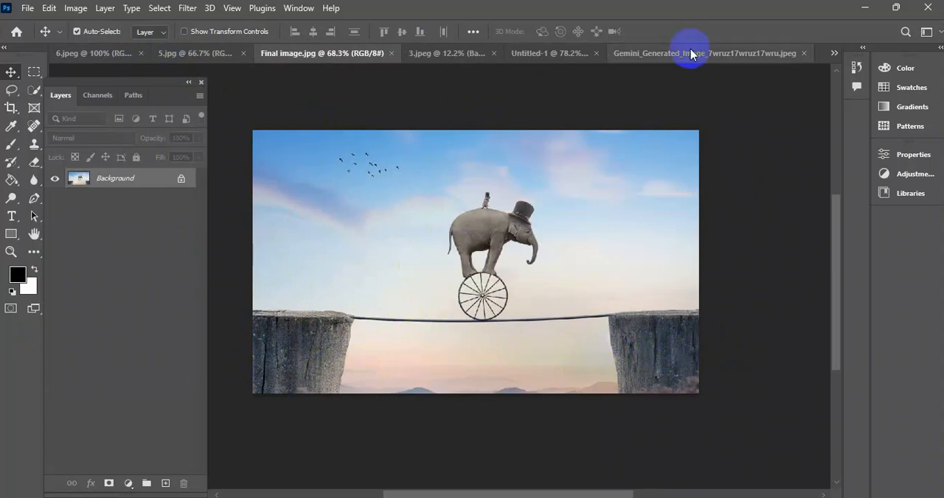
pyautogui.click(563, 53)
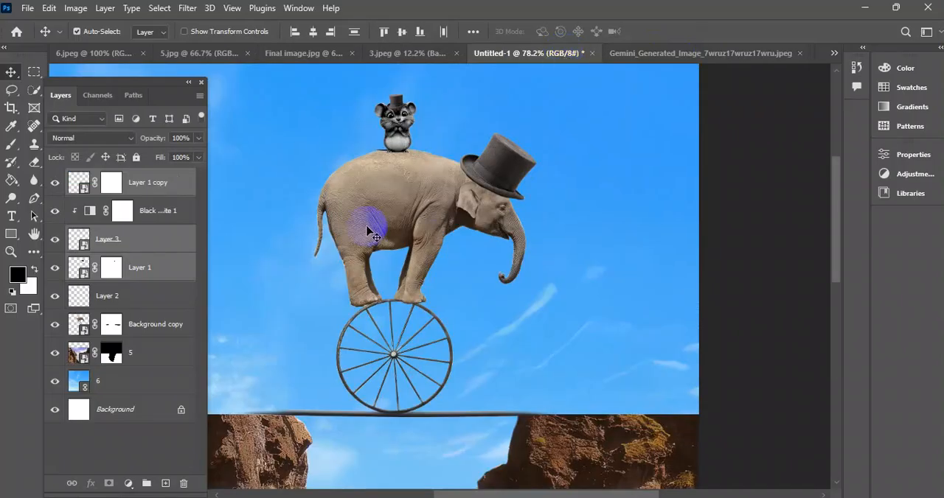
pyautogui.scroll(-5, 424, 236)
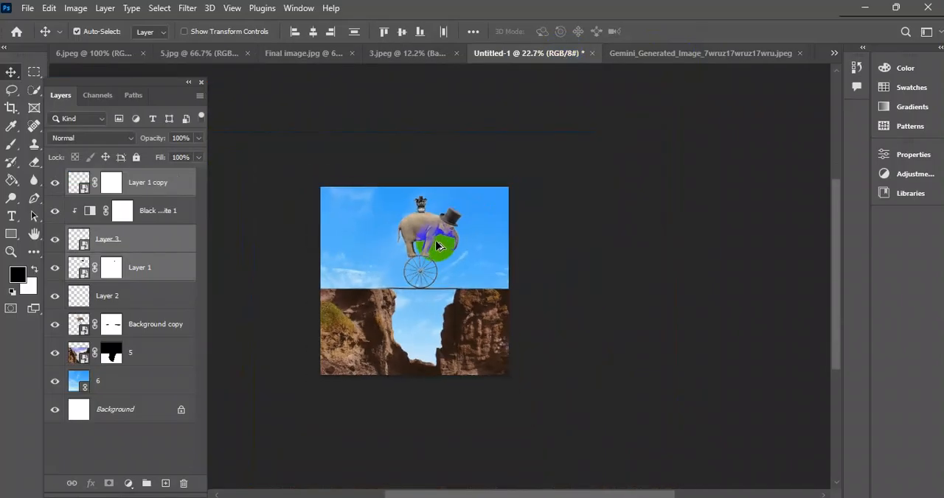
pyautogui.moveTo(293, 143); pyautogui.dragTo(341, 204)
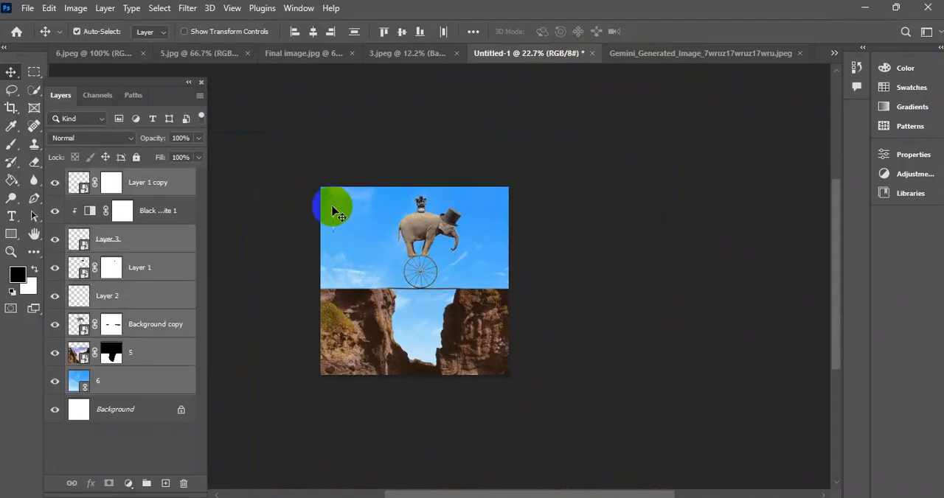
pyautogui.click(713, 51)
pyautogui.moveTo(794, 62); pyautogui.dragTo(288, 363)
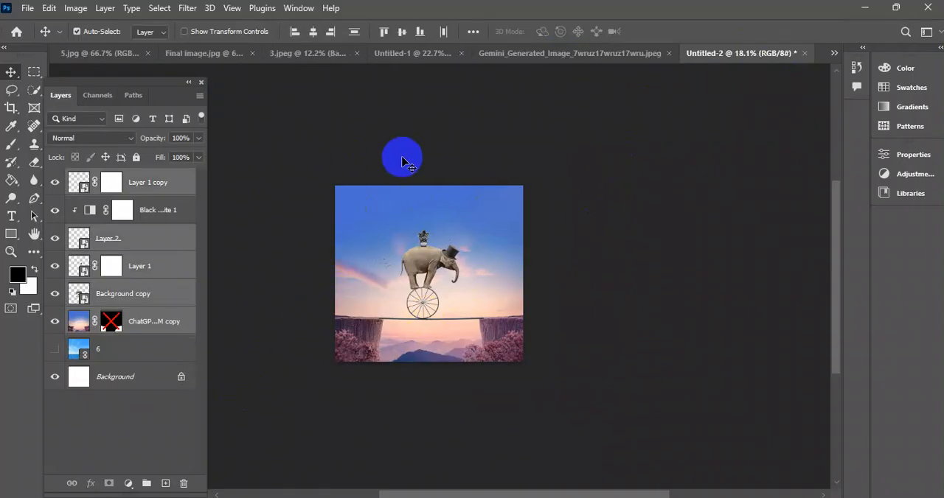
pyautogui.moveTo(572, 146); pyautogui.dragTo(316, 374)
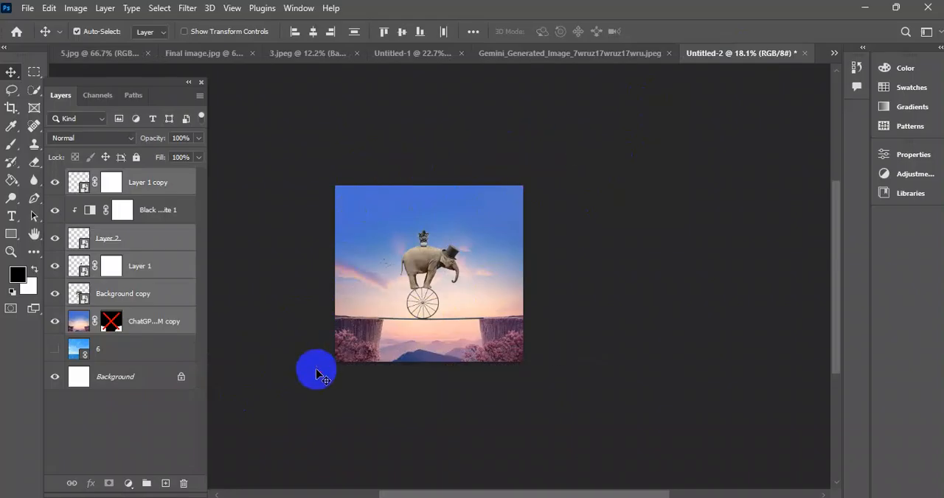
pyautogui.click(309, 120)
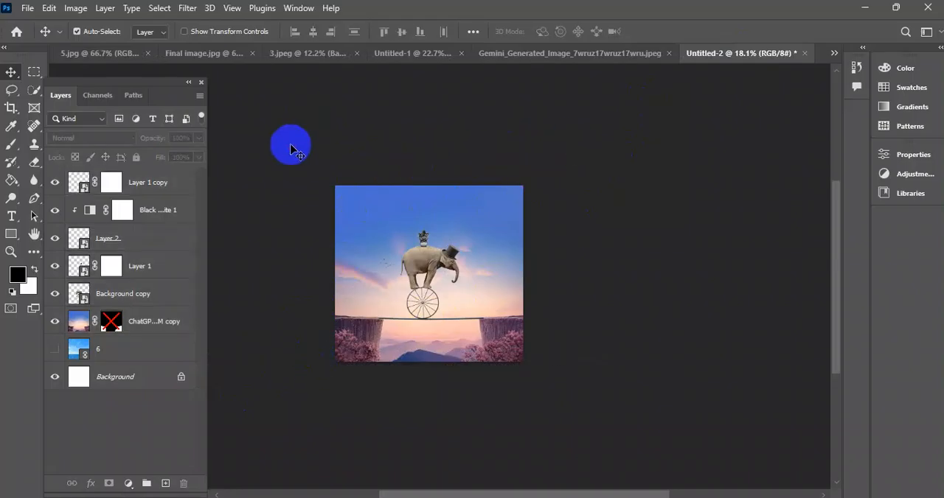